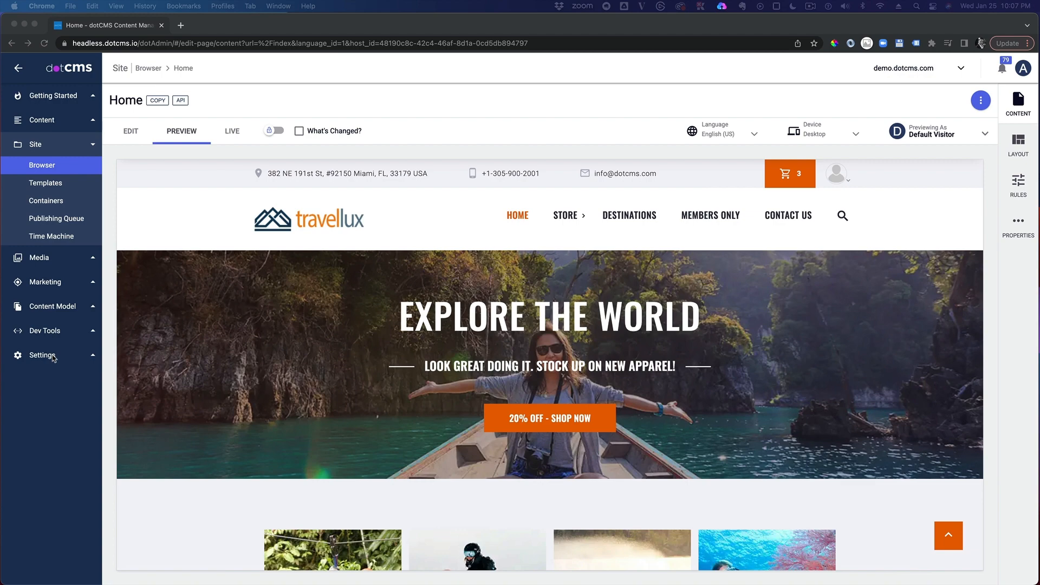
Open the EMA App configuration for the demo.dotcms.com site from the Apps settings
{"action": "left_click", "coordinate": [53, 356]}
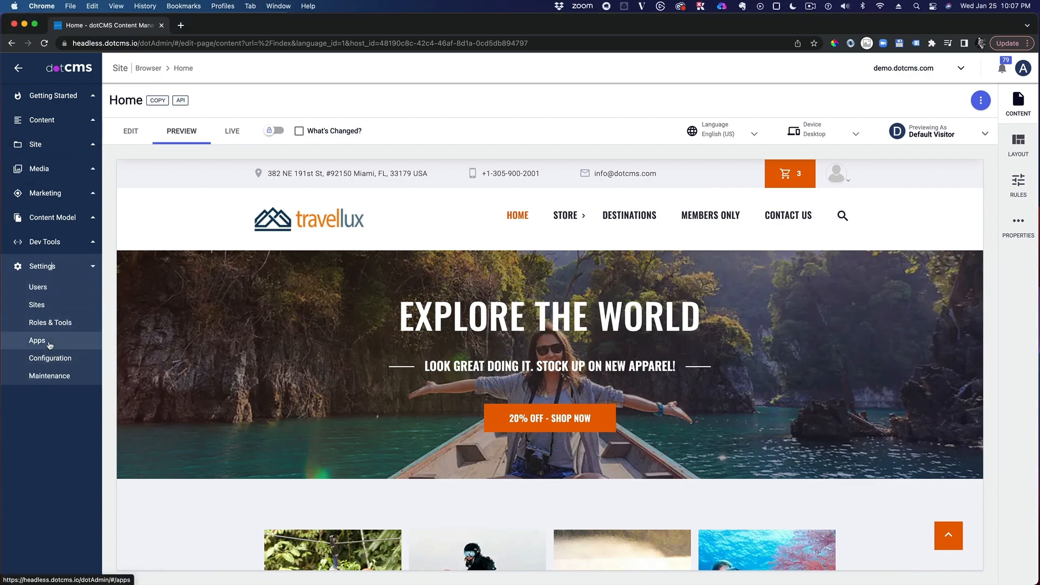
{"action": "left_click", "coordinate": [37, 341]}
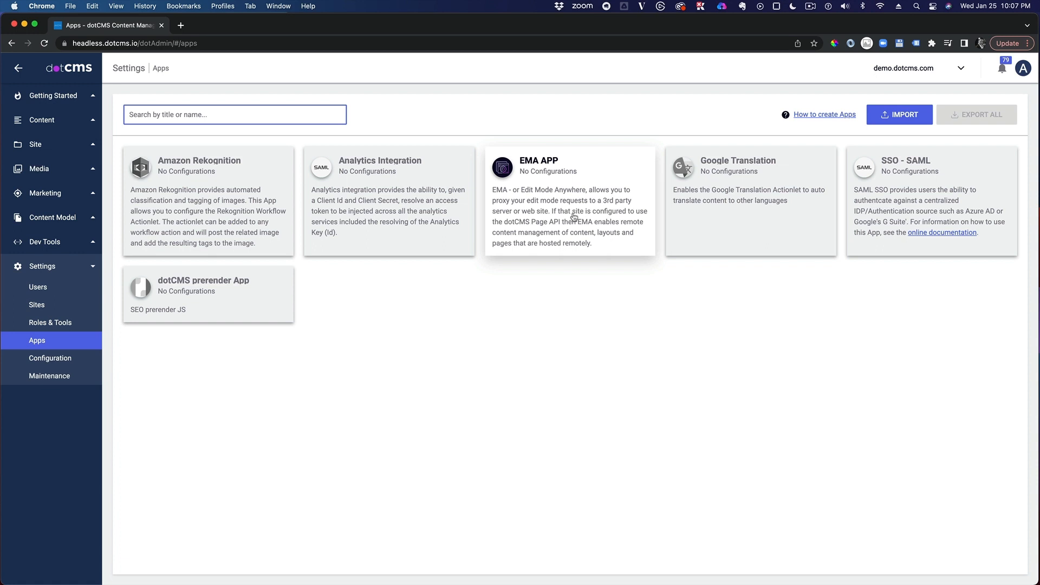
{"action": "left_click", "coordinate": [556, 188]}
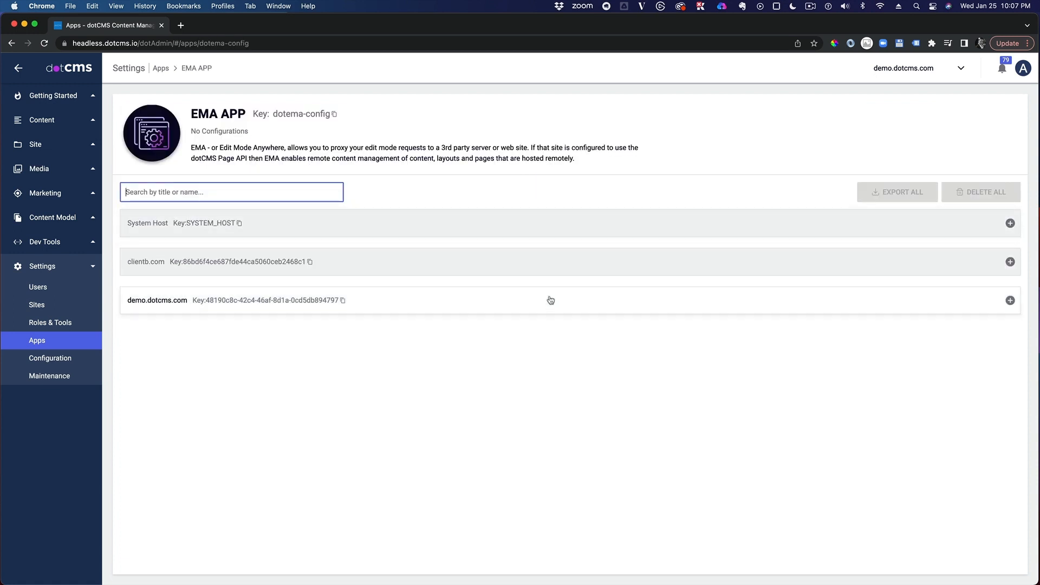
{"action": "left_click", "coordinate": [480, 302]}
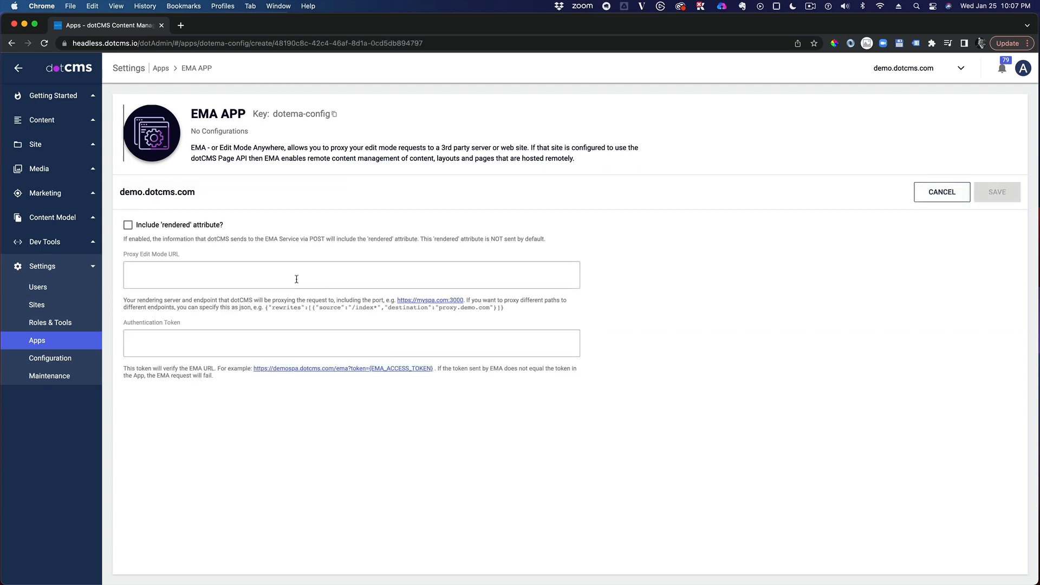
{"action": "left_click", "coordinate": [270, 276]}
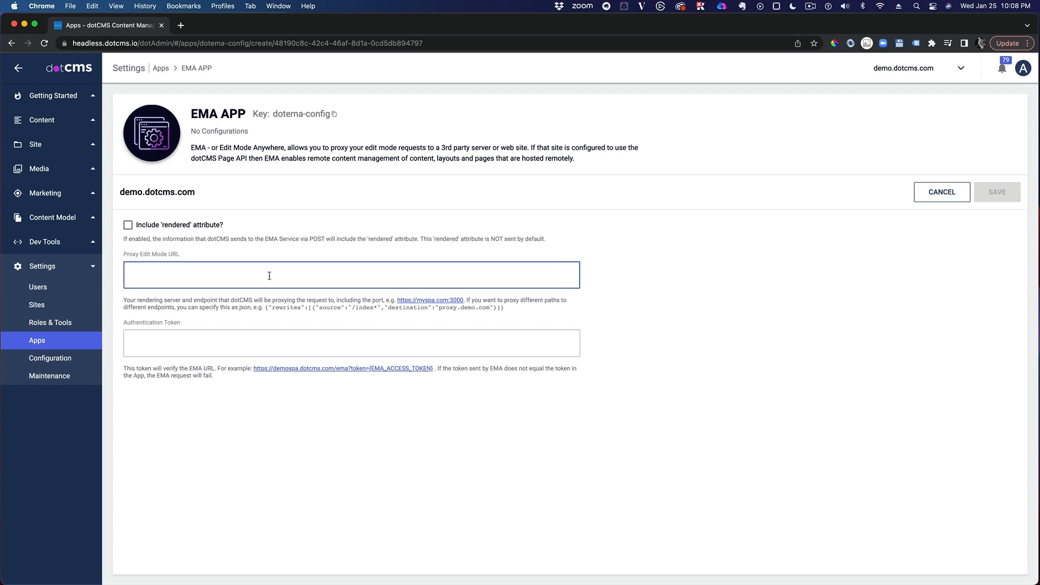
{"action": "type", "text": "/destinations/colorado"}
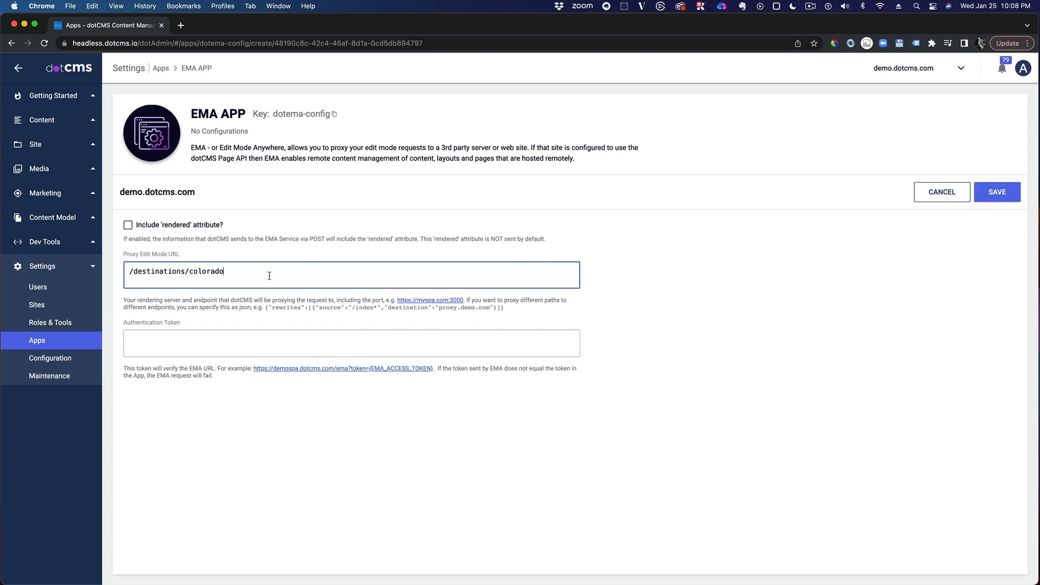
{"action": "left_click_drag", "start_coordinate": [244, 273], "coordinate": [109, 273]}
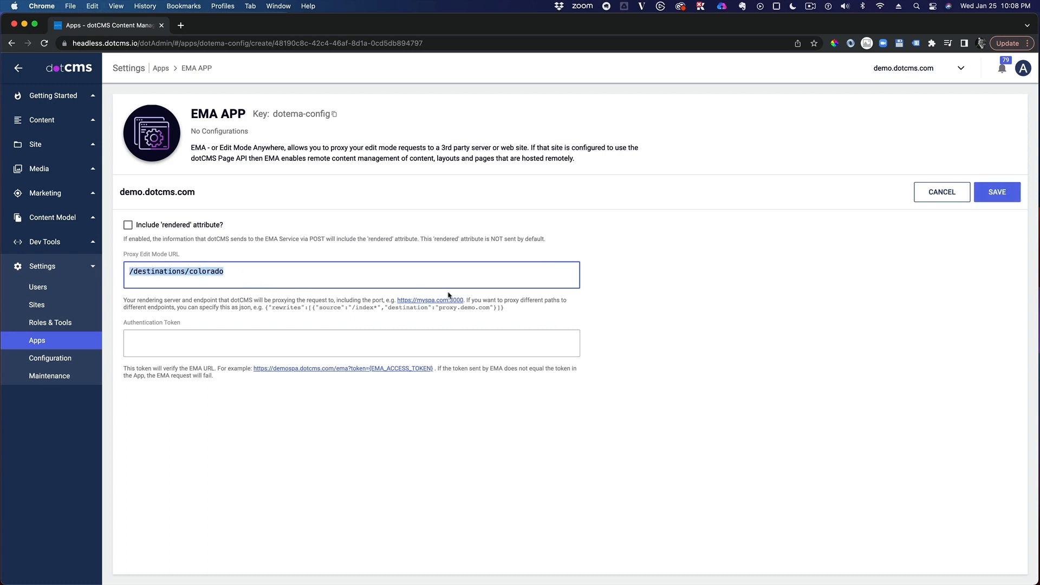
{"action": "key", "text": "BackSpace"}
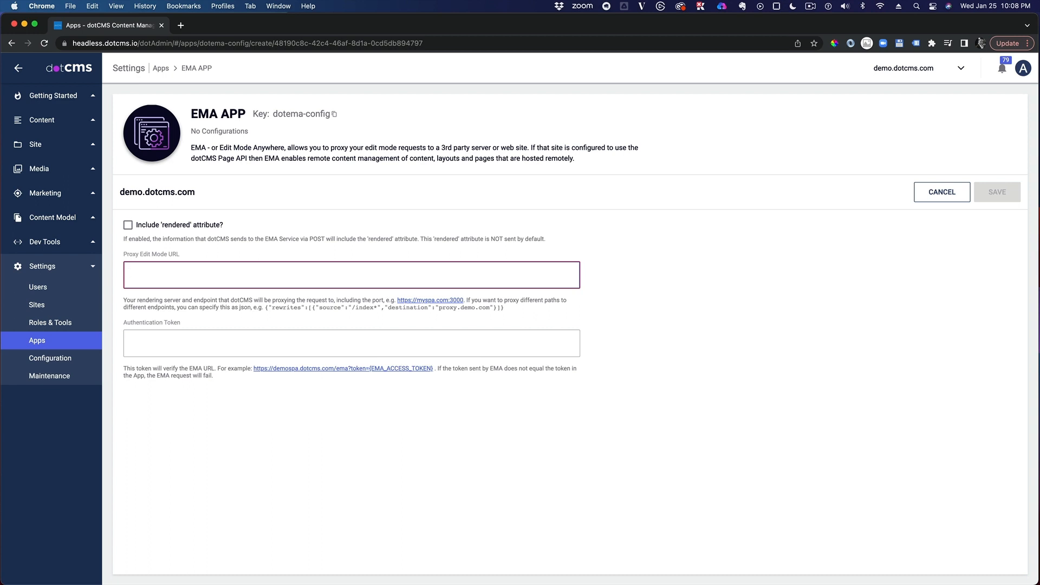
{"action": "key", "text": "super+Tab"}
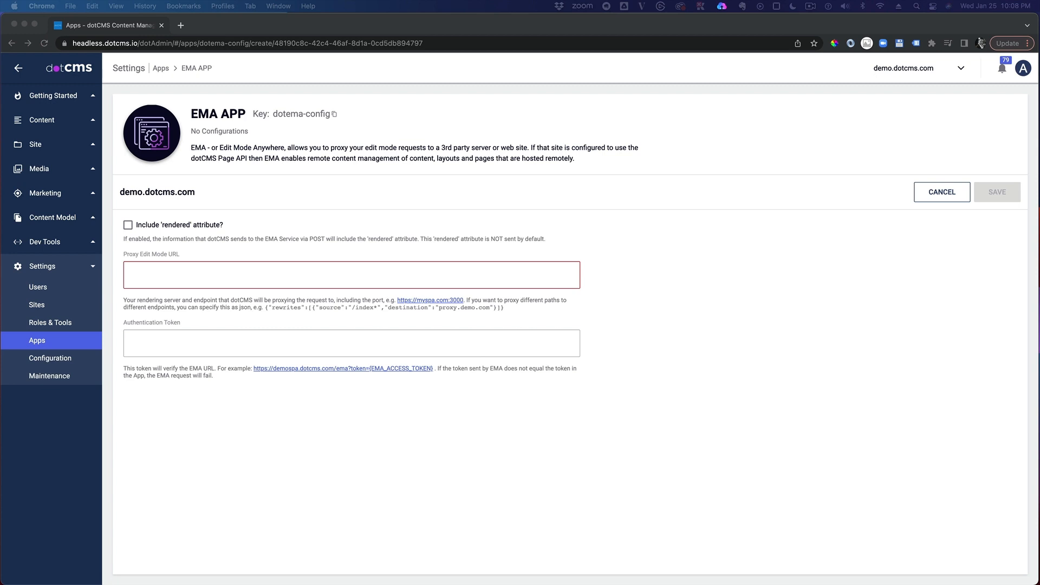
{"action": "left_click", "coordinate": [260, 282]}
{"action": "key", "text": "super+v"}
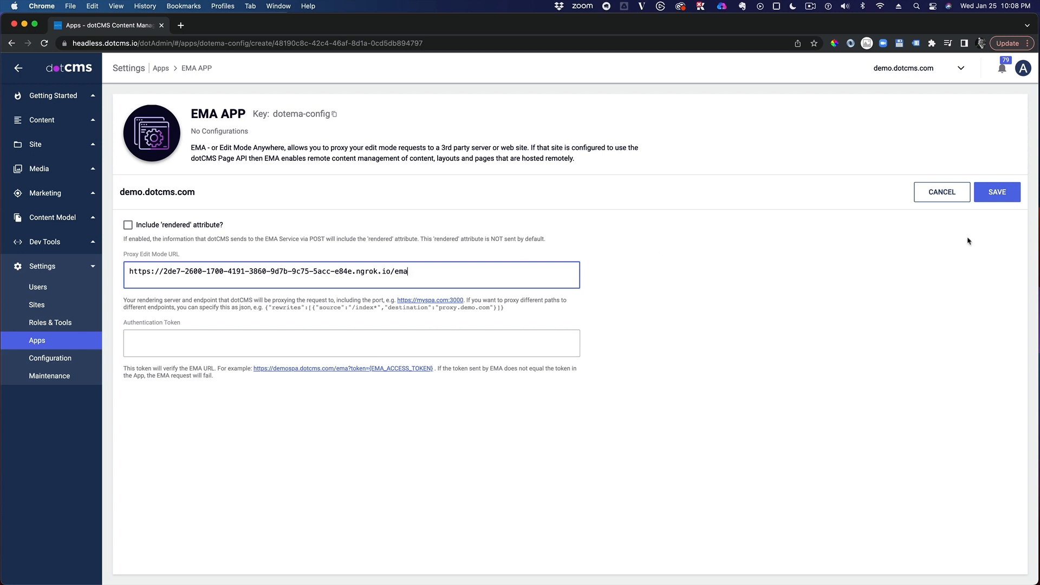
{"action": "left_click", "coordinate": [996, 193]}
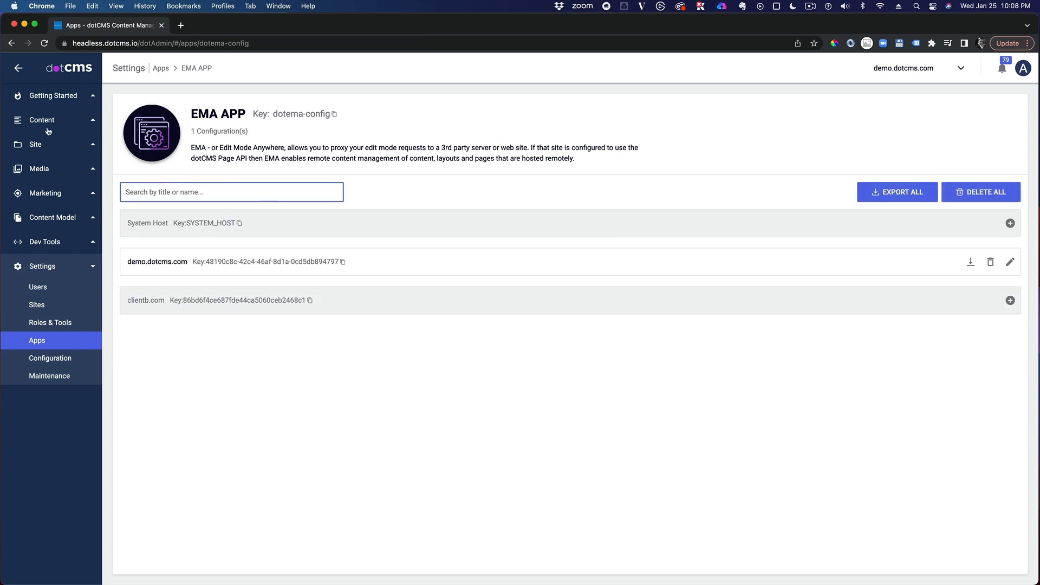
Open the demo.dotcms.com index page from the site browser, review its preview, and switch it to edit mode
{"action": "left_click", "coordinate": [38, 145]}
{"action": "left_click", "coordinate": [42, 165]}
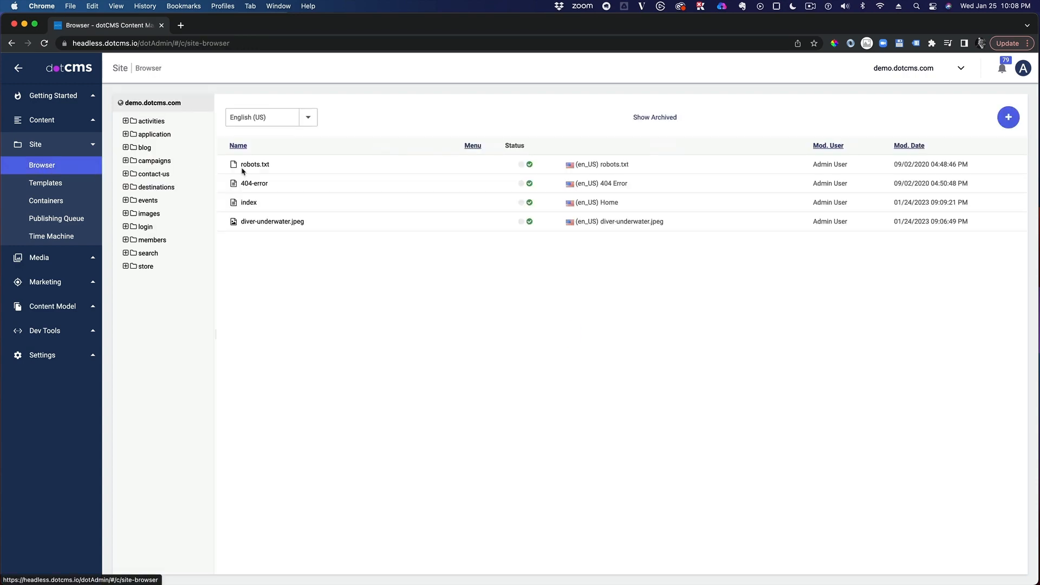
{"action": "left_click", "coordinate": [254, 204]}
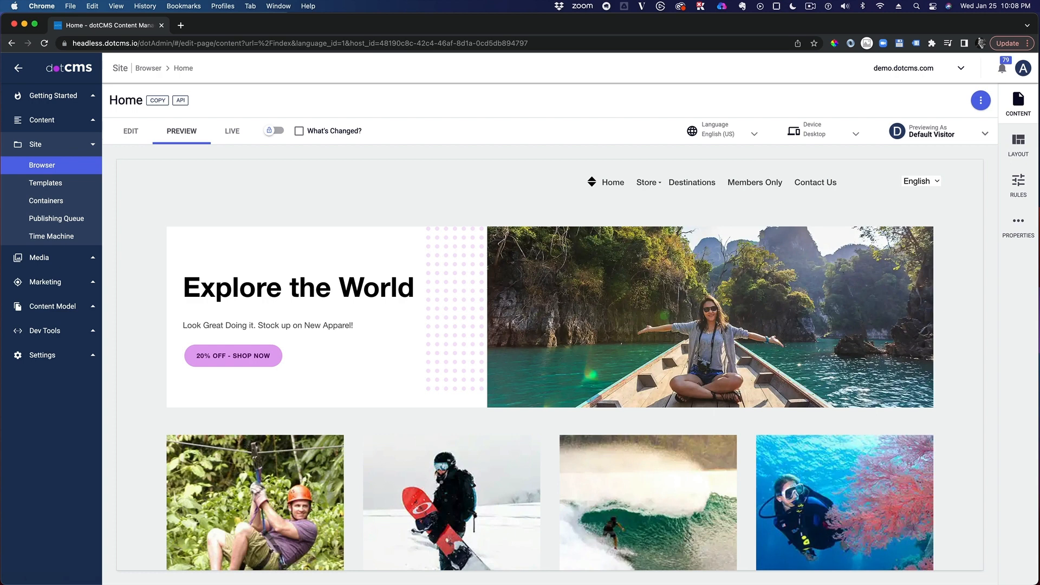
{"action": "scroll", "coordinate": [427, 214], "scroll_direction": "down", "scroll_amount": 3}
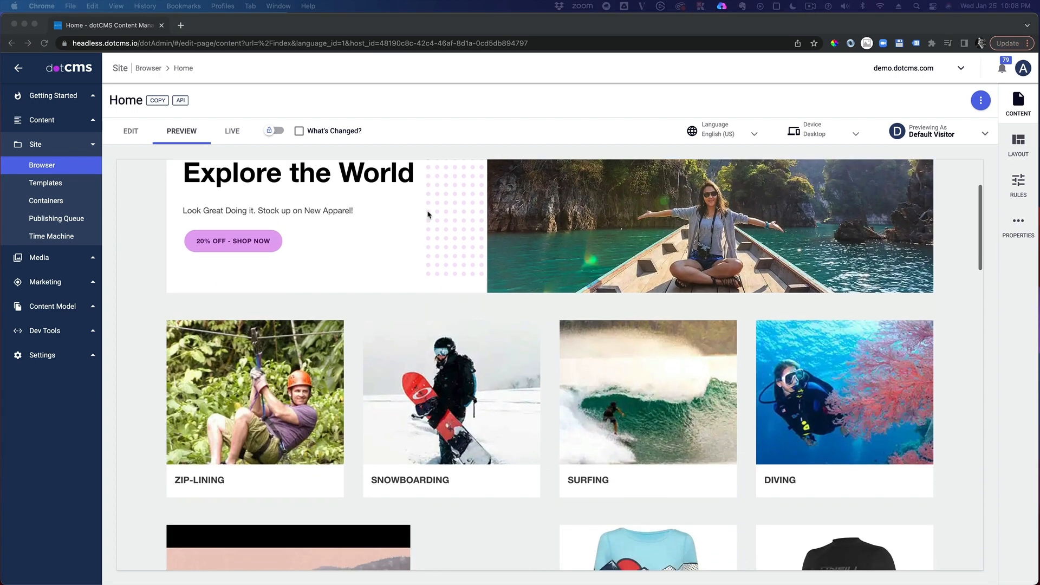
{"action": "scroll", "coordinate": [428, 214], "scroll_direction": "down", "scroll_amount": 12}
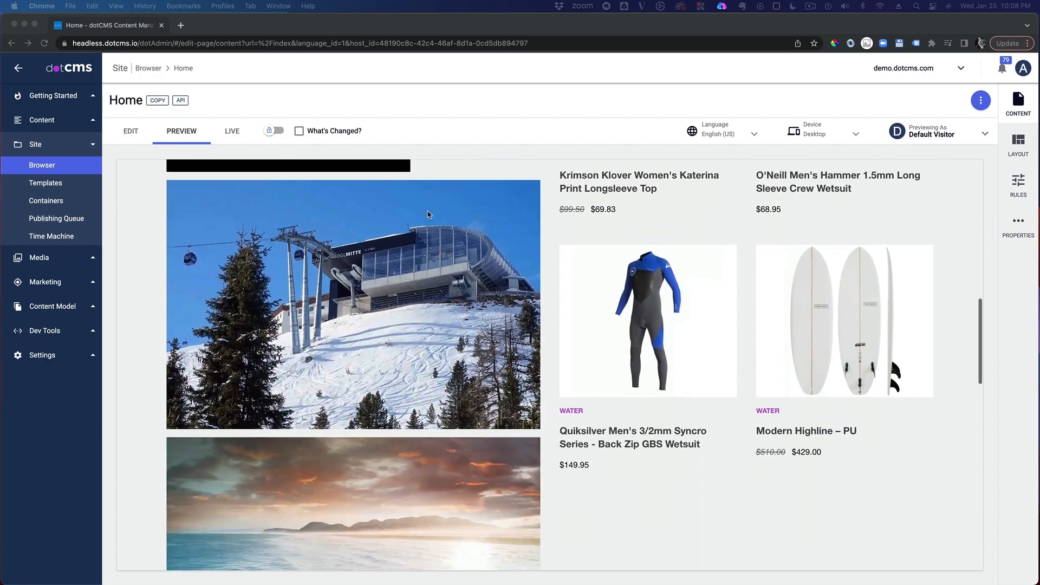
{"action": "scroll", "coordinate": [428, 215], "scroll_direction": "down", "scroll_amount": 10}
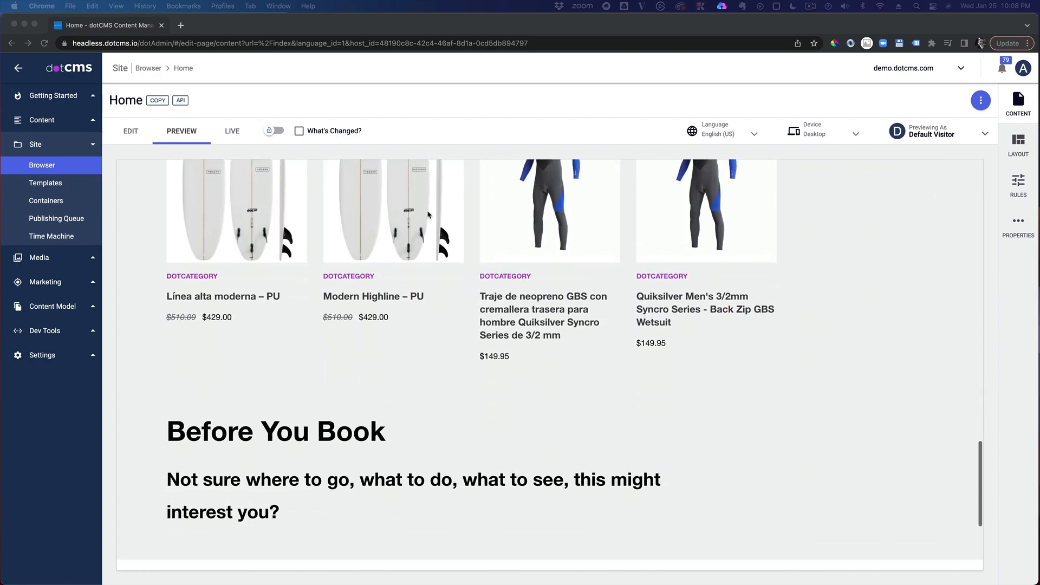
{"action": "scroll", "coordinate": [428, 215], "scroll_direction": "down", "scroll_amount": 2}
{"action": "scroll", "coordinate": [427, 215], "scroll_direction": "up", "scroll_amount": 15}
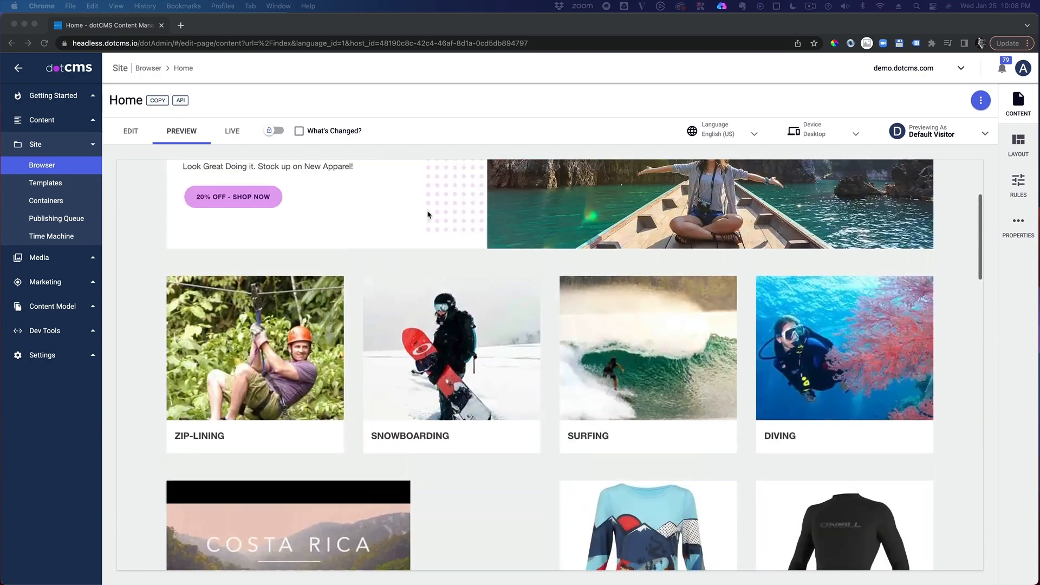
{"action": "scroll", "coordinate": [428, 215], "scroll_direction": "up", "scroll_amount": 3}
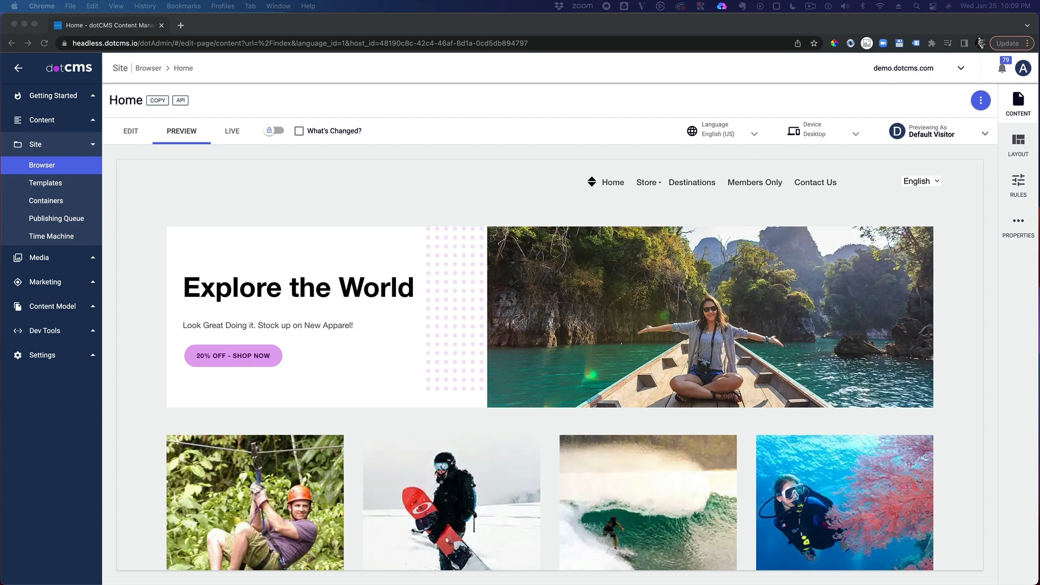
{"action": "left_click", "coordinate": [129, 134]}
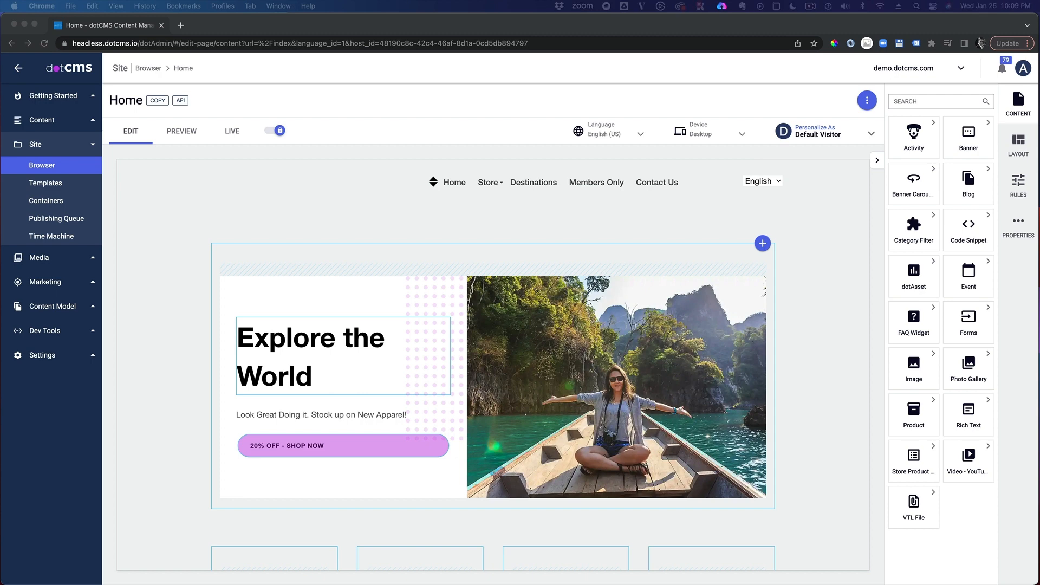
Replace the top banner's heading with "Explore the Rivers of Costa Rica" directly on the page and save it
{"action": "left_click", "coordinate": [310, 372]}
{"action": "left_click_drag", "start_coordinate": [309, 377], "coordinate": [239, 337]}
{"action": "type", "text": "Explore the Rivers of Costa Rica"}
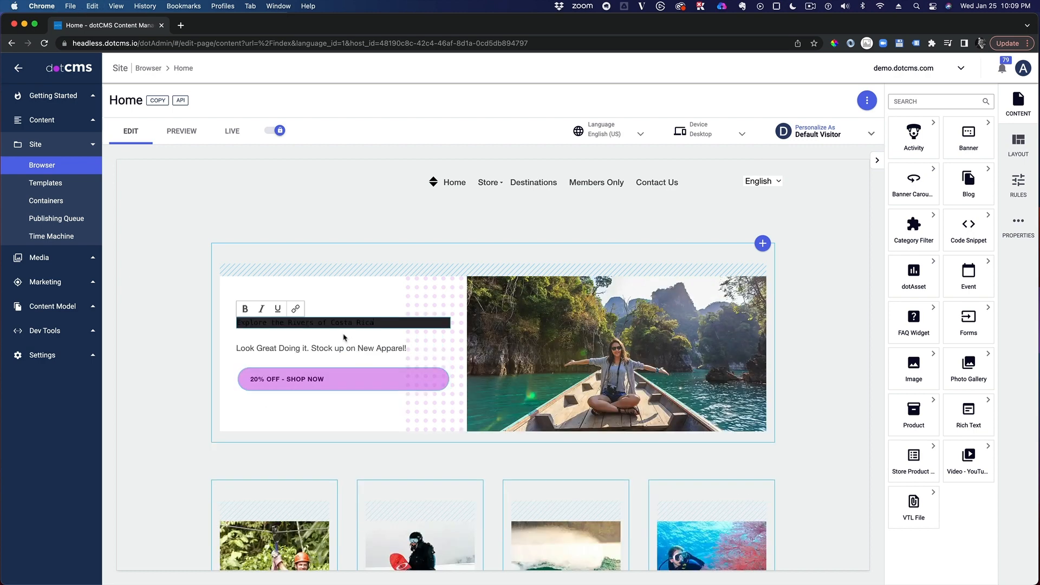
{"action": "left_click_drag", "start_coordinate": [391, 323], "coordinate": [201, 317]}
{"action": "key", "text": "BackSpace"}
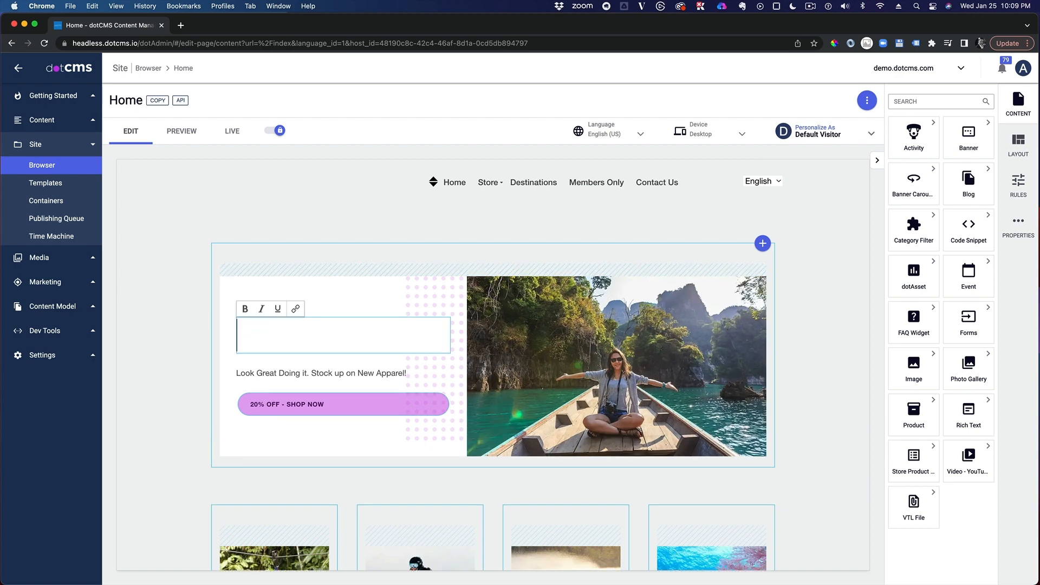
{"action": "type", "text": "Explore th"}
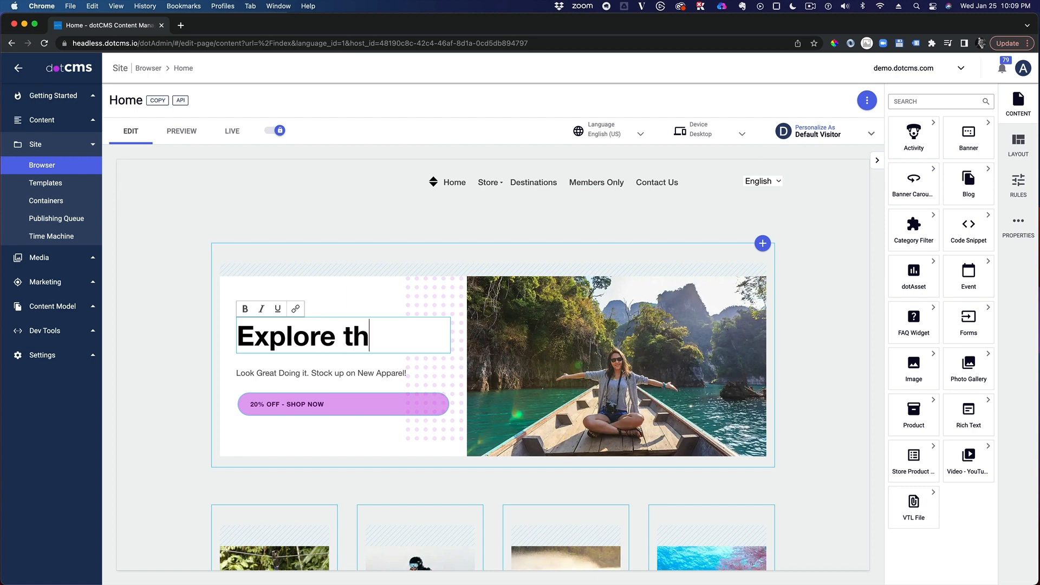
{"action": "type", "text": "e Rivers o"}
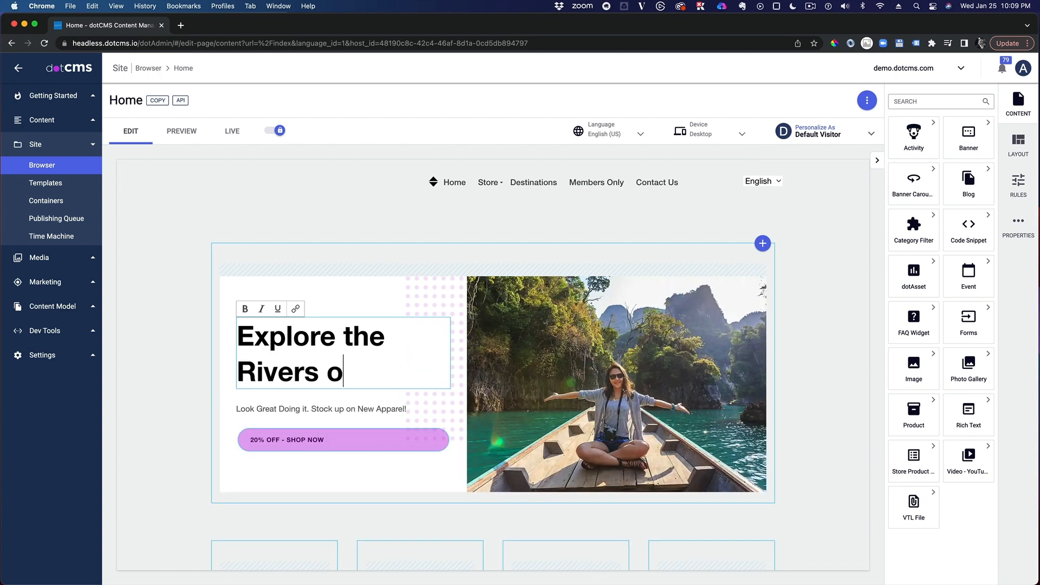
{"action": "type", "text": "f Costa Rica"}
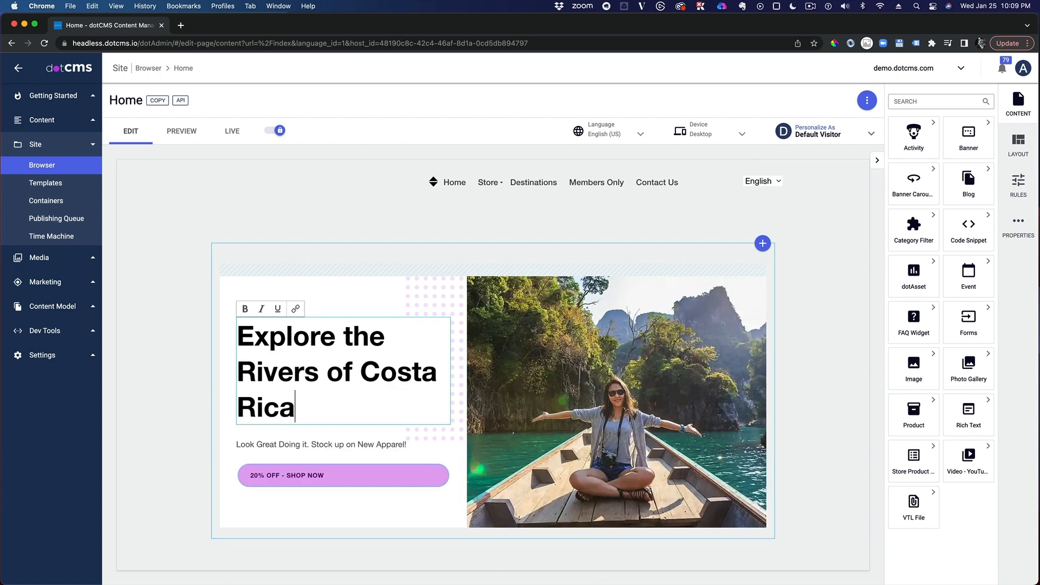
{"action": "left_click", "coordinate": [734, 204]}
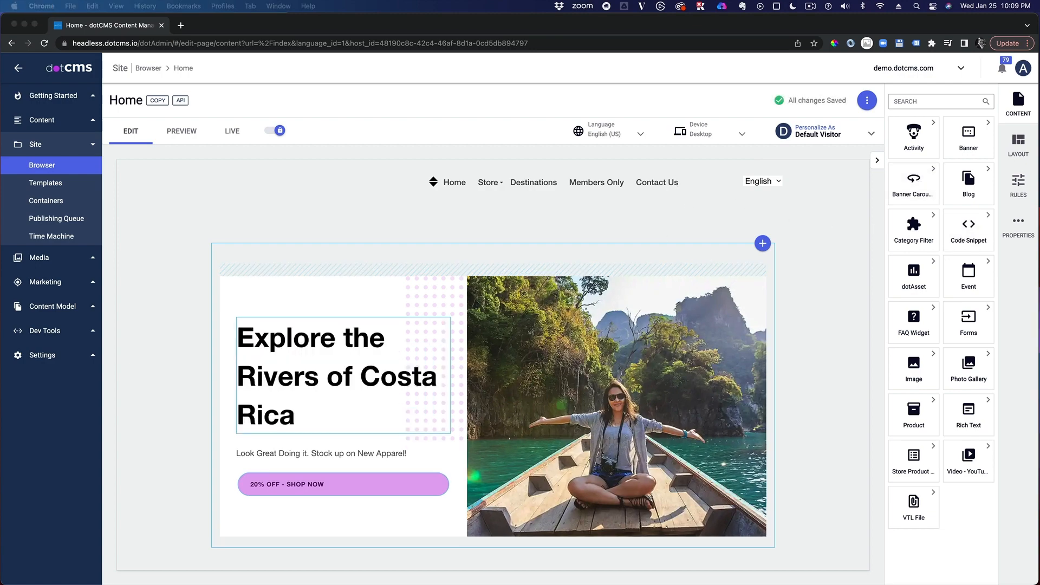
Examine the editable containers and content items along the whole Home page in edit mode
{"action": "scroll", "coordinate": [646, 320], "scroll_direction": "down", "scroll_amount": 3}
{"action": "scroll", "coordinate": [644, 320], "scroll_direction": "down", "scroll_amount": 15}
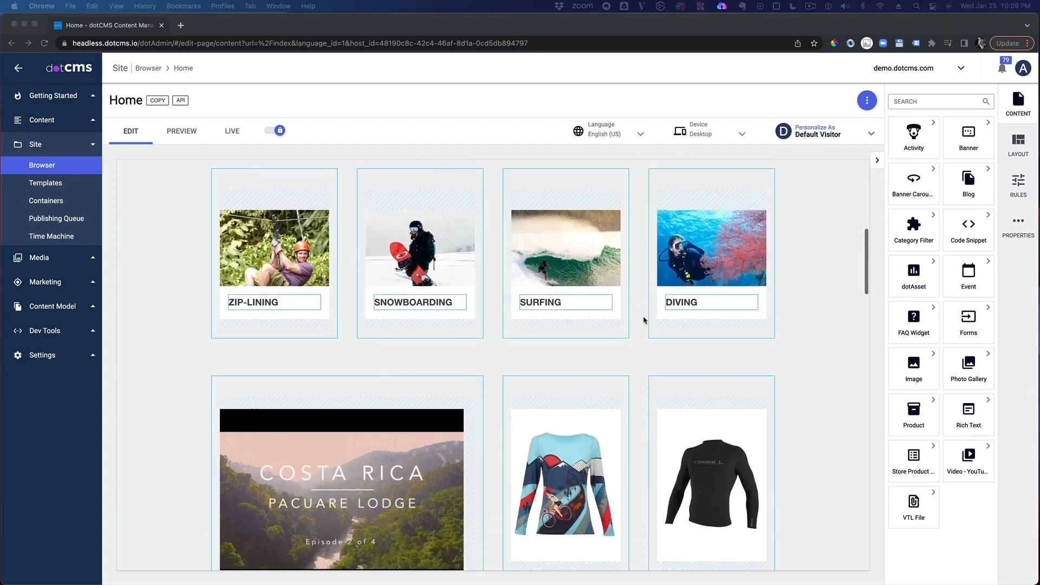
{"action": "scroll", "coordinate": [644, 320], "scroll_direction": "up", "scroll_amount": 20}
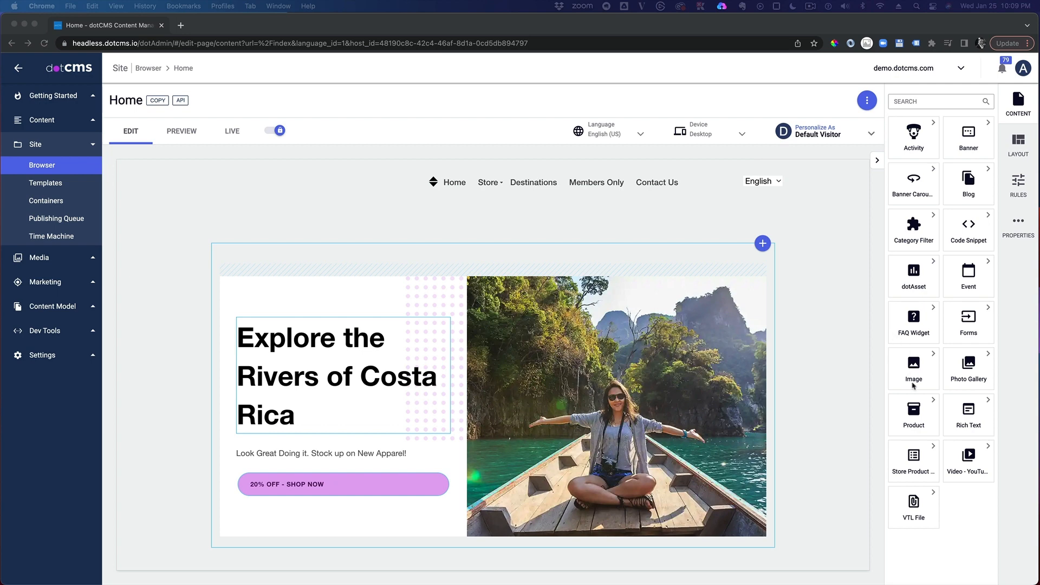
{"action": "left_click", "coordinate": [880, 304]}
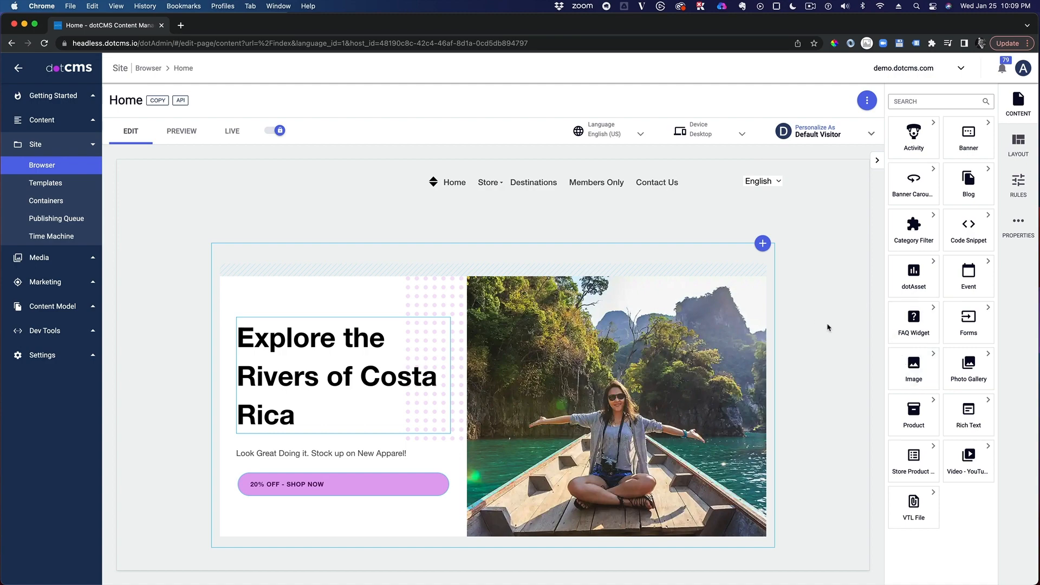
{"action": "scroll", "coordinate": [827, 327], "scroll_direction": "down", "scroll_amount": 15}
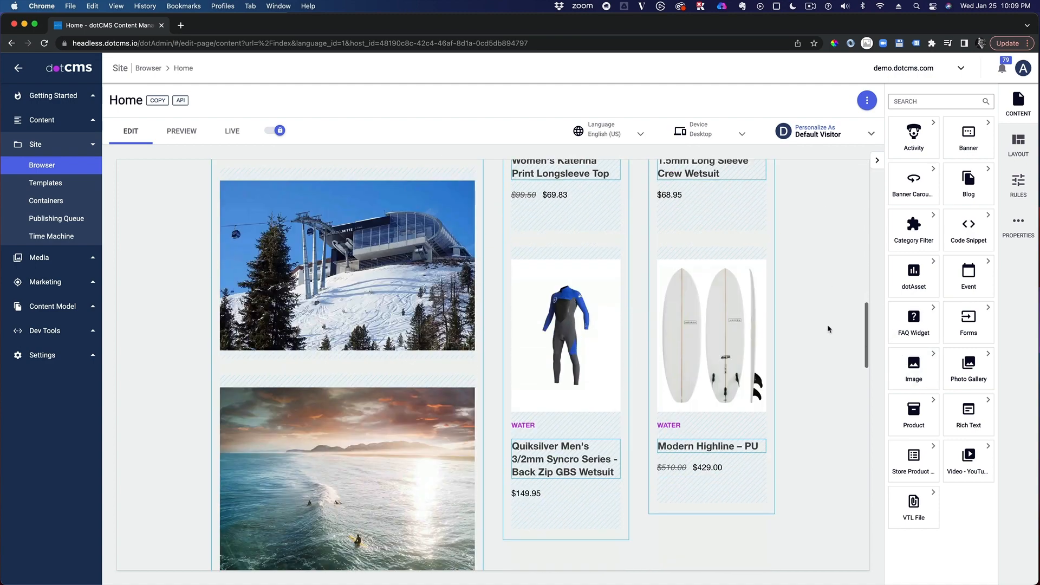
{"action": "scroll", "coordinate": [827, 329], "scroll_direction": "down", "scroll_amount": 10}
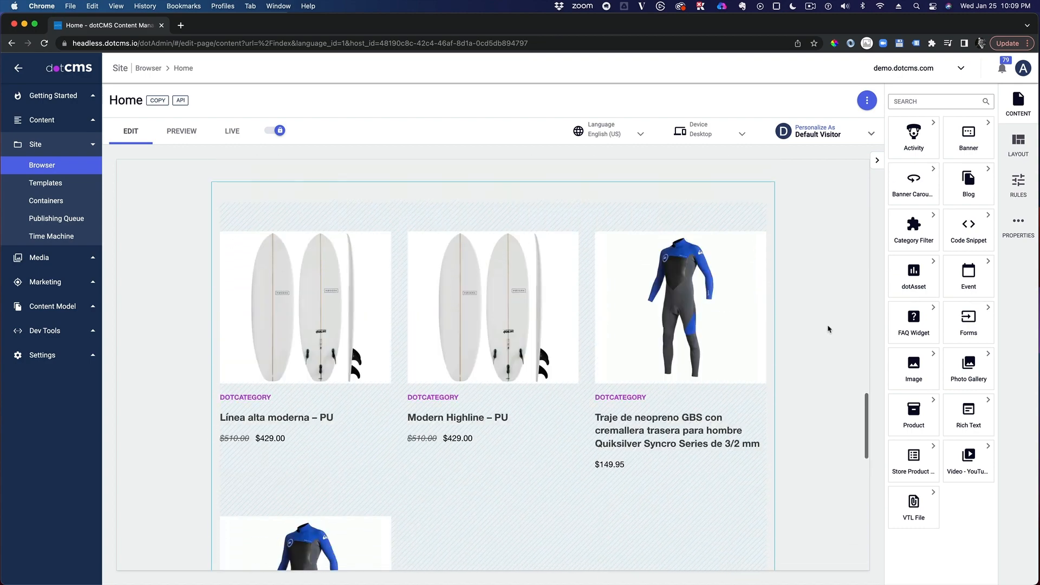
{"action": "scroll", "coordinate": [828, 328], "scroll_direction": "up", "scroll_amount": 20}
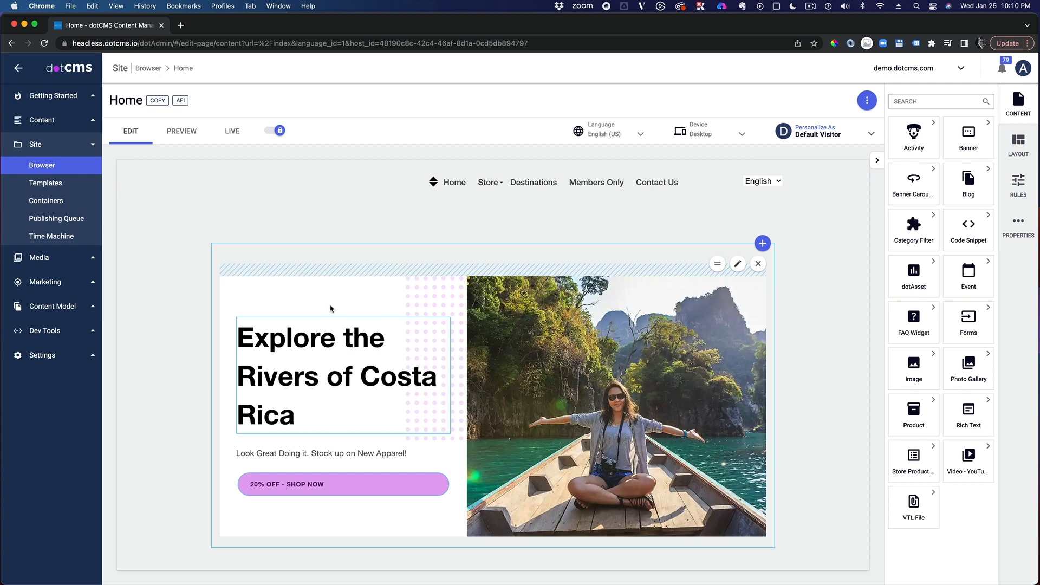
Open the list of content types, search it for "call", and clear the search
{"action": "left_click", "coordinate": [72, 308]}
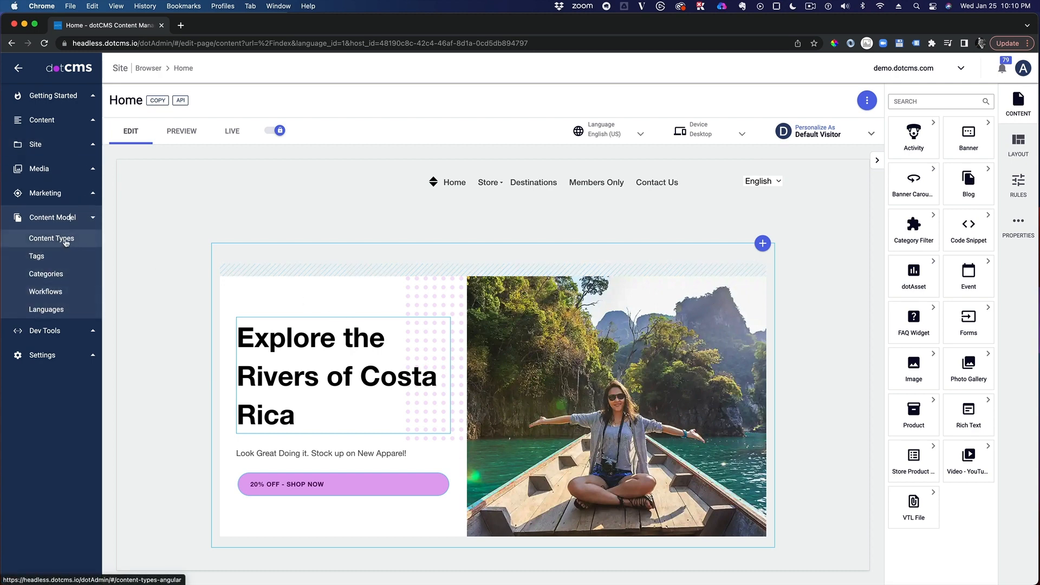
{"action": "left_click", "coordinate": [65, 242]}
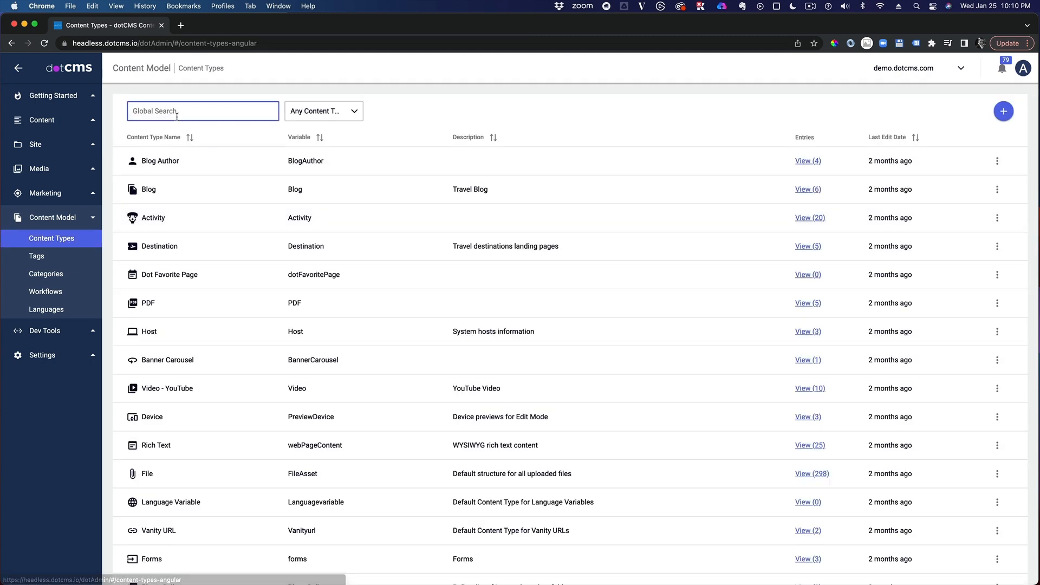
{"action": "type", "text": "call"}
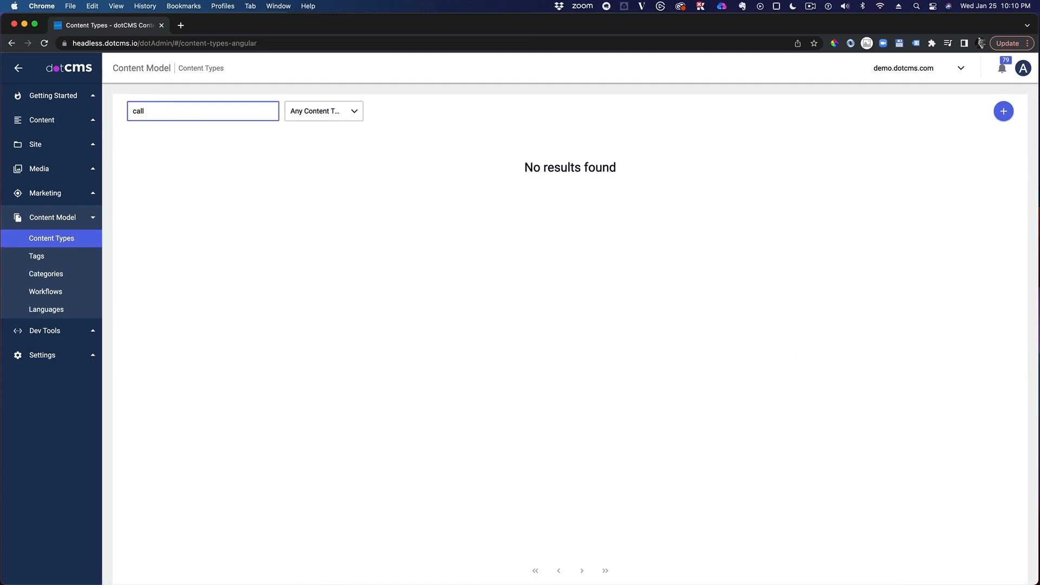
{"action": "key", "text": "super+a"}
{"action": "key", "text": "BackSpace"}
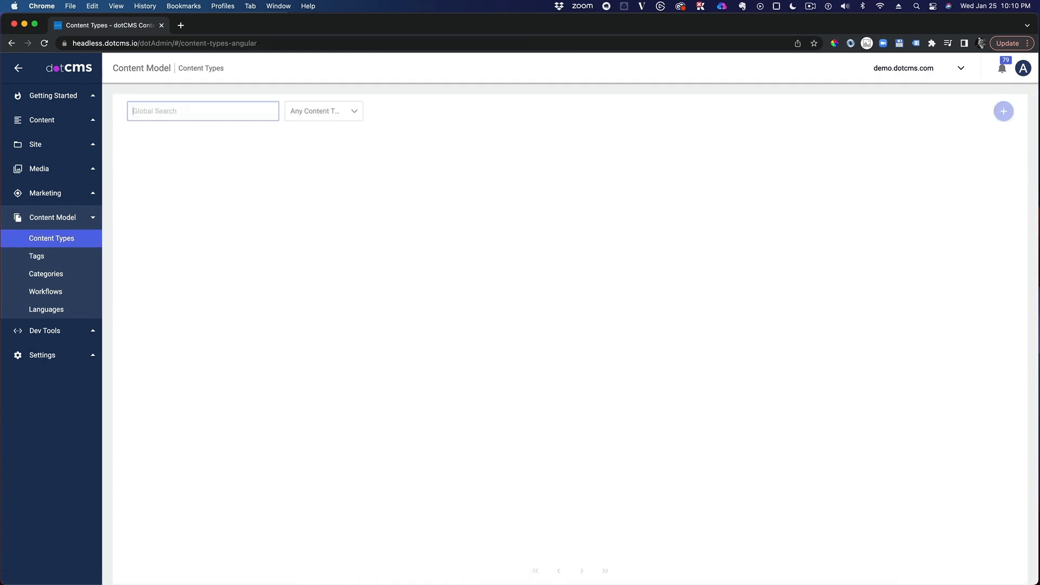
Create a new Content-based content type named "Call to Action", keeping the default site and workflow
{"action": "left_click", "coordinate": [1003, 111]}
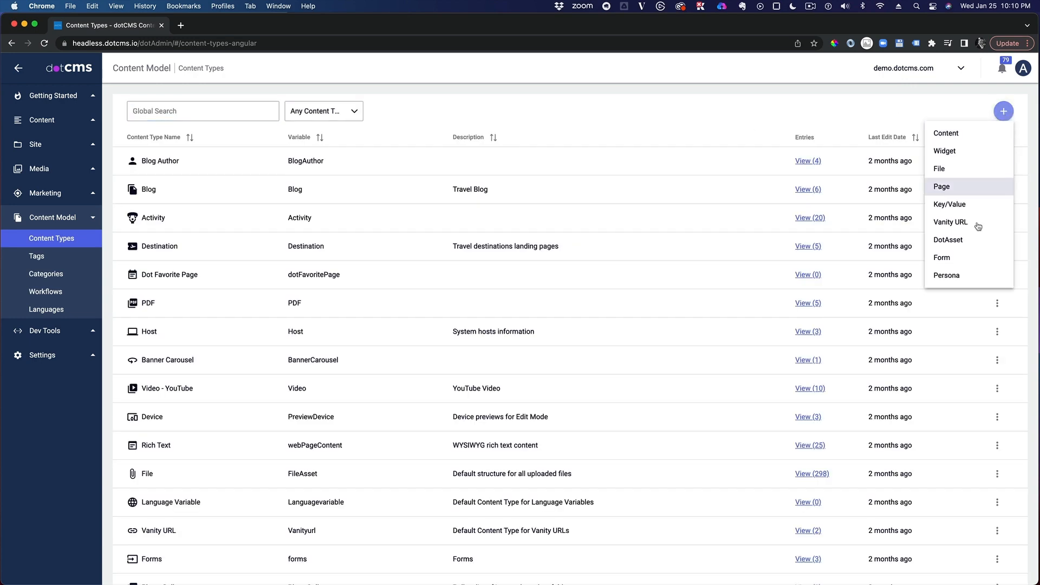
{"action": "left_click", "coordinate": [965, 134]}
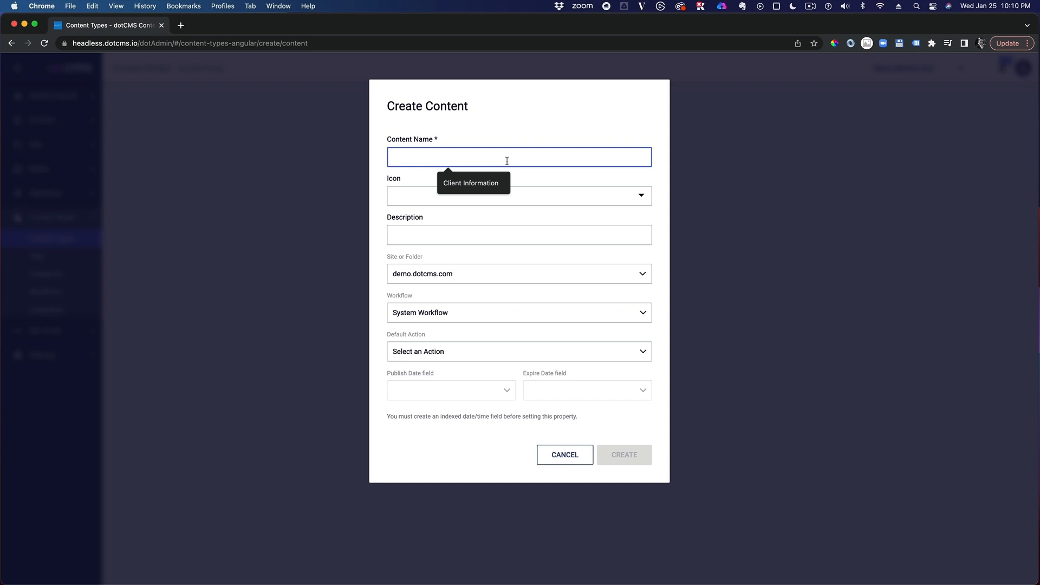
{"action": "type", "text": "Call t"}
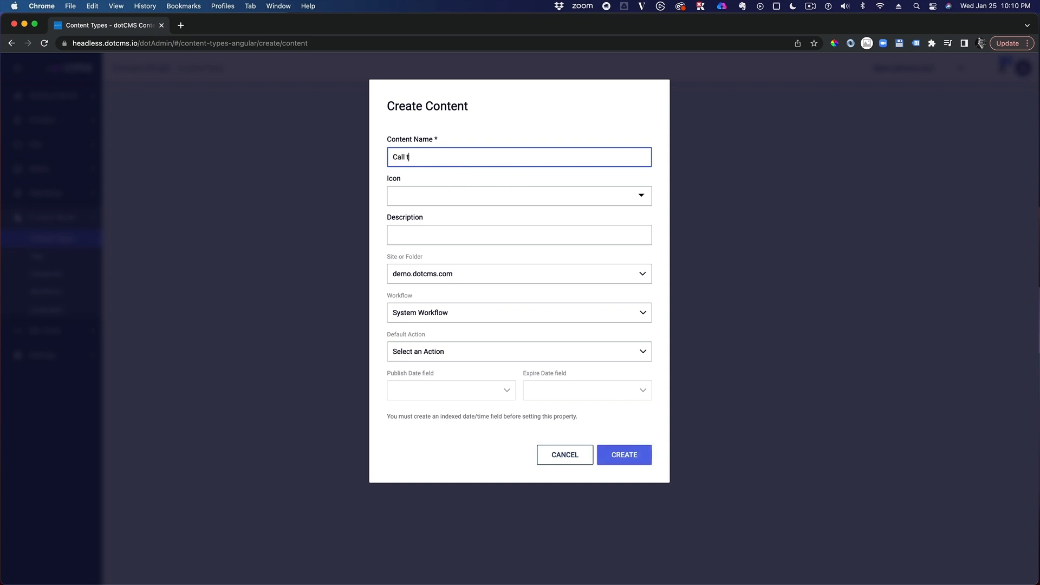
{"action": "type", "text": "o Action"}
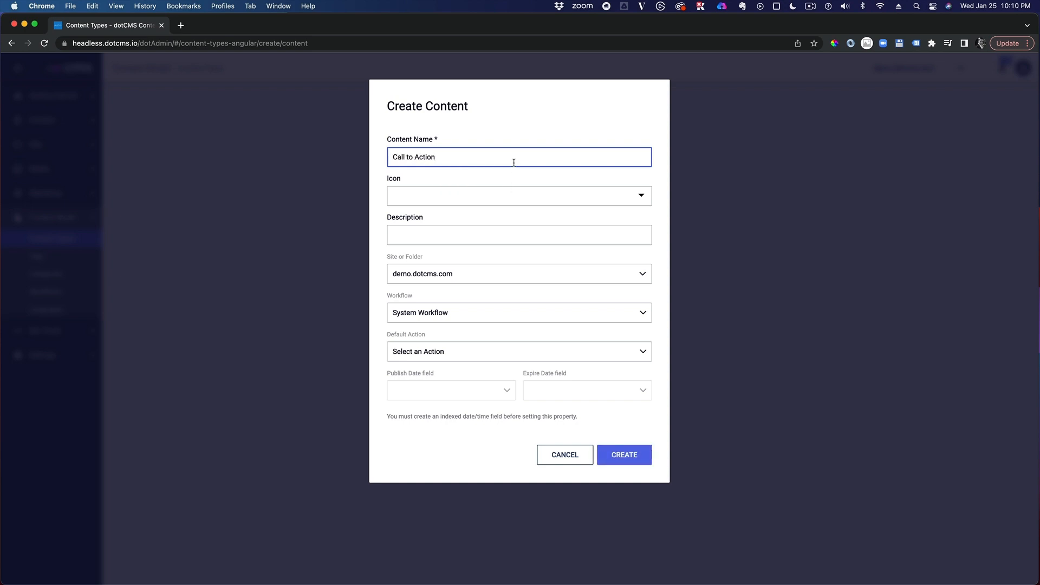
{"action": "left_click", "coordinate": [626, 457]}
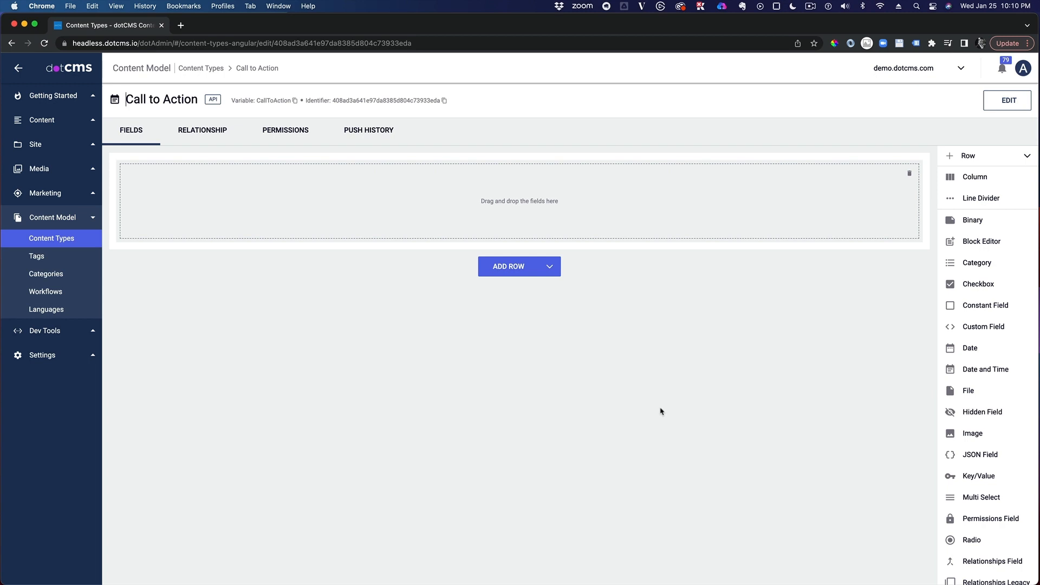
Add a Site or Folder field named "Content Host" to the content type and make it user searchable
{"action": "scroll", "coordinate": [969, 460], "scroll_direction": "down", "scroll_amount": 5}
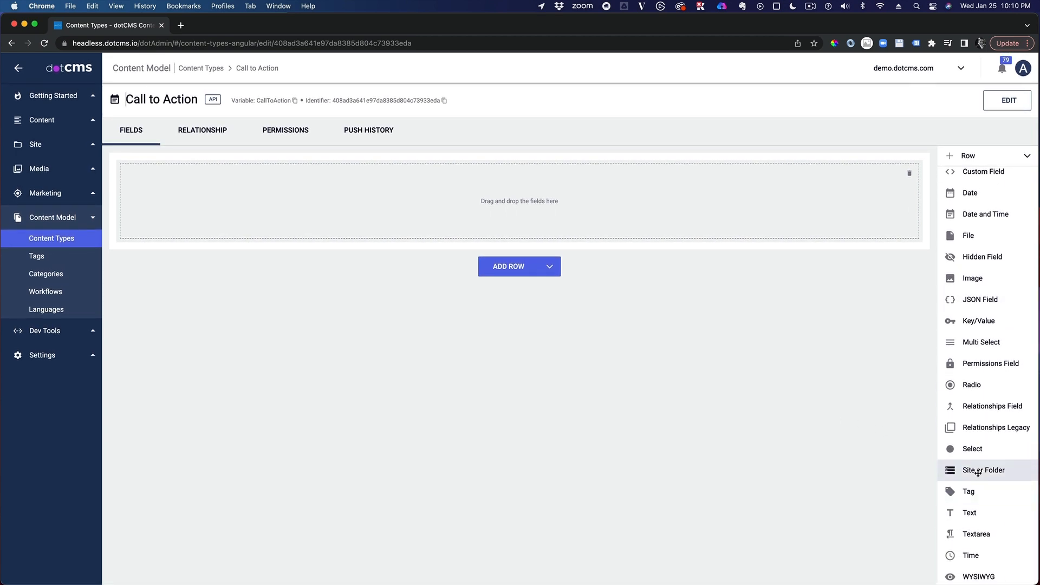
{"action": "left_click_drag", "start_coordinate": [978, 472], "coordinate": [272, 202]}
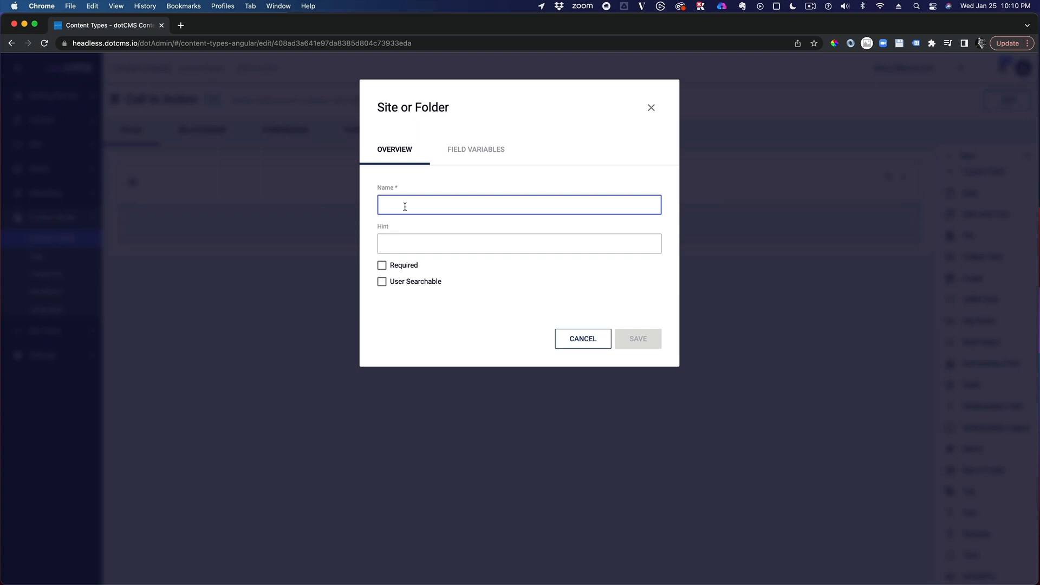
{"action": "type", "text": "Content H"}
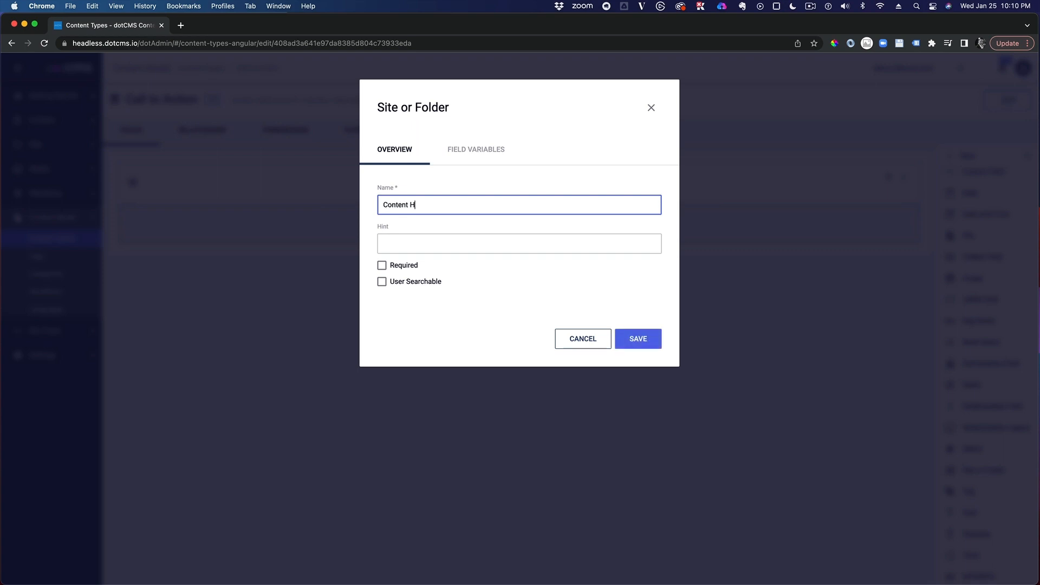
{"action": "type", "text": "ost"}
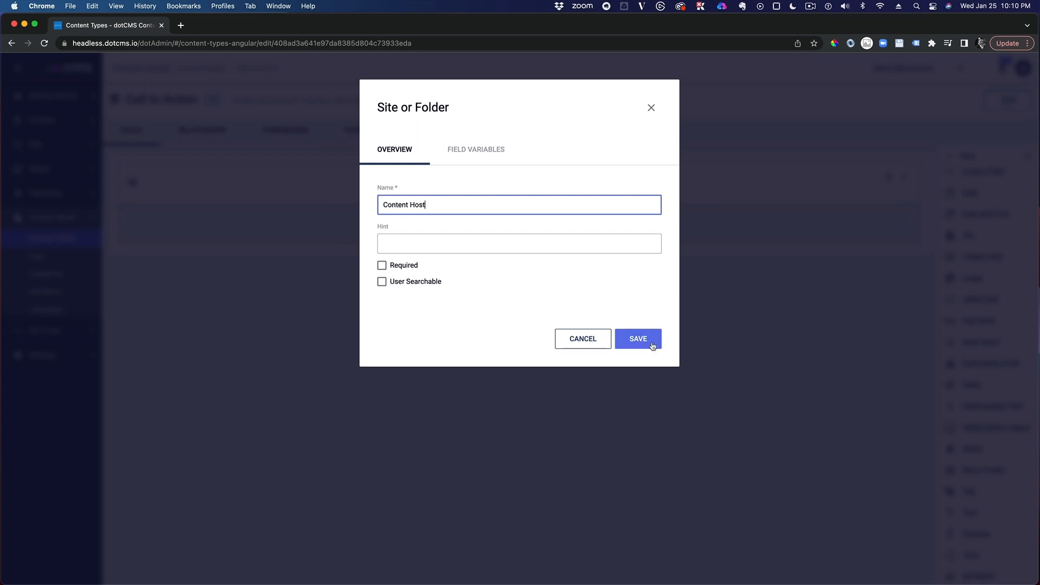
{"action": "left_click", "coordinate": [401, 284]}
{"action": "left_click", "coordinate": [642, 339]}
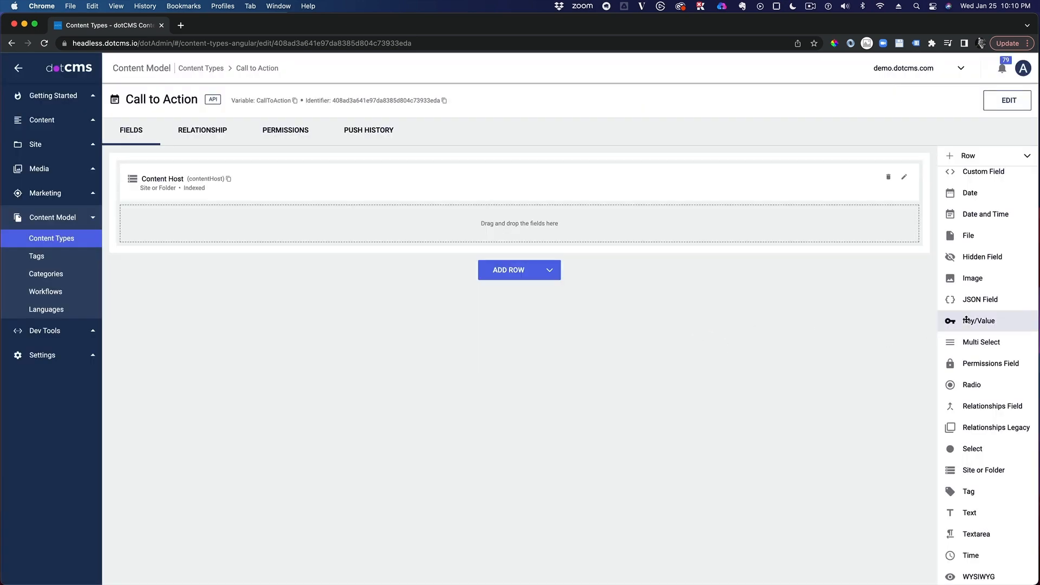
Add a Text field named "Headline" below Content Host, set as required, user searchable and shown in list
{"action": "left_click_drag", "start_coordinate": [978, 513], "coordinate": [460, 239]}
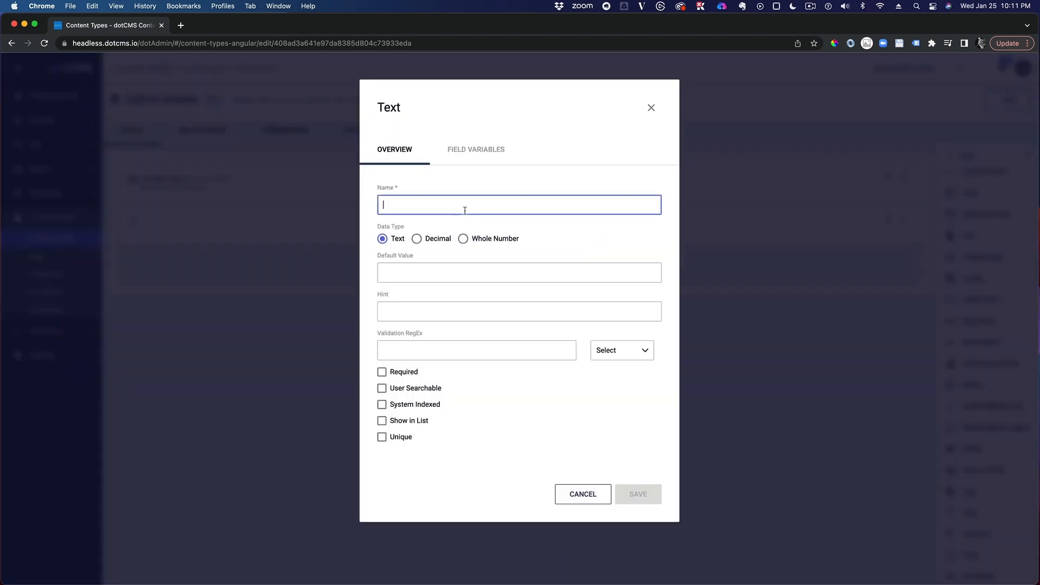
{"action": "type", "text": "Headli"}
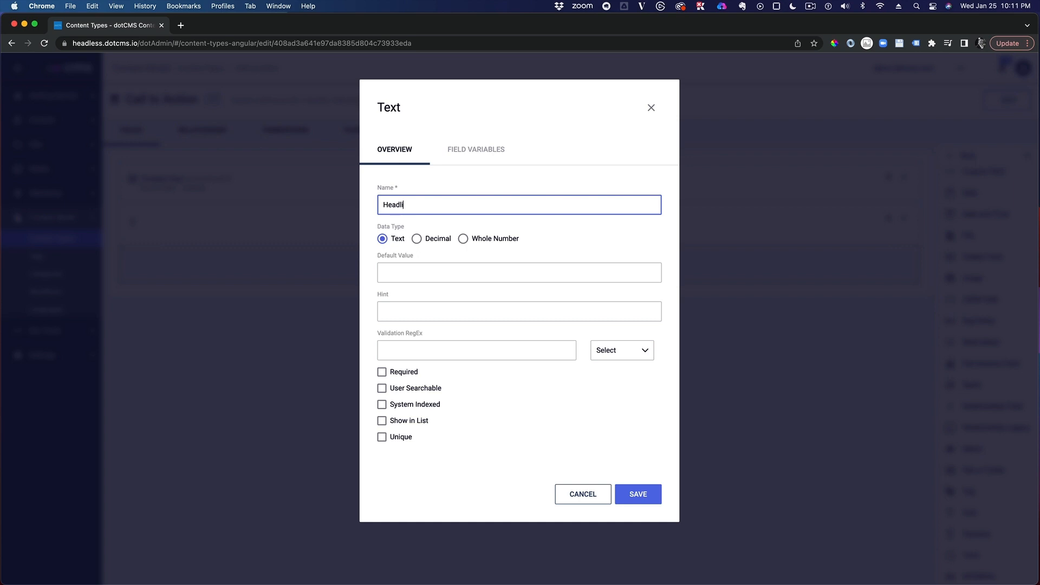
{"action": "type", "text": "ne"}
{"action": "left_click", "coordinate": [382, 372]}
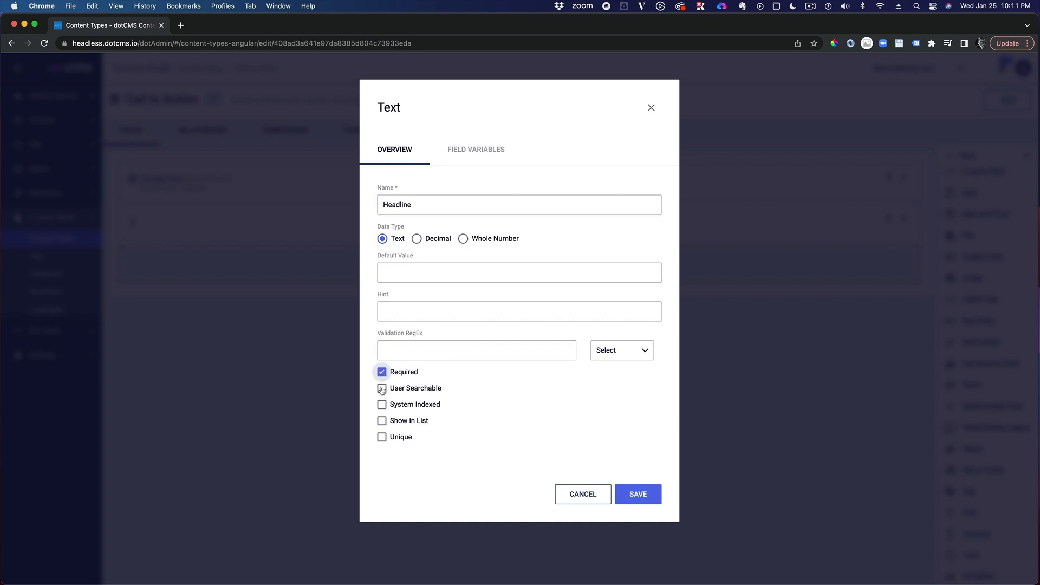
{"action": "left_click", "coordinate": [382, 388]}
{"action": "left_click", "coordinate": [382, 421]}
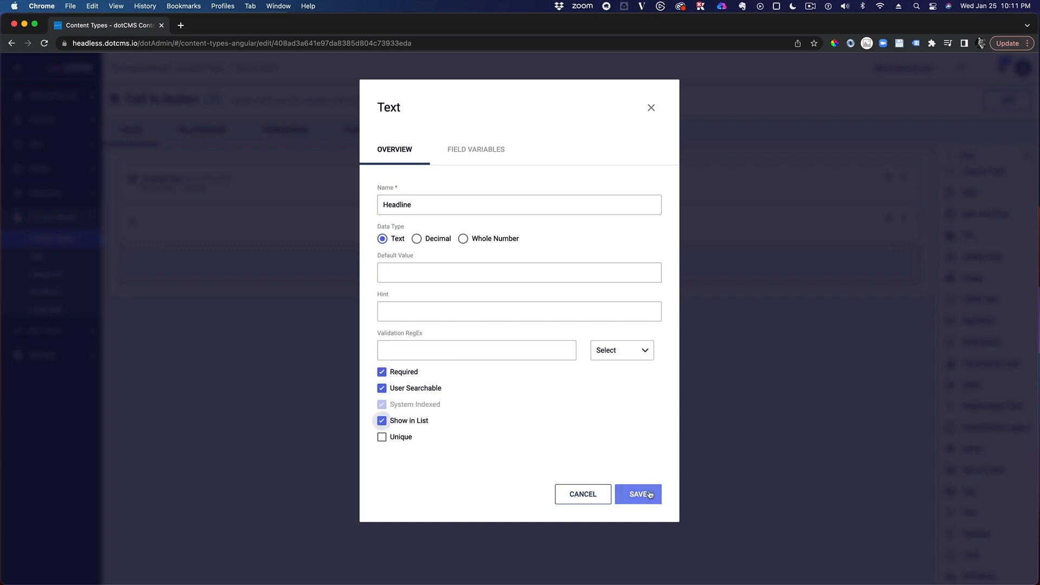
{"action": "left_click", "coordinate": [649, 494]}
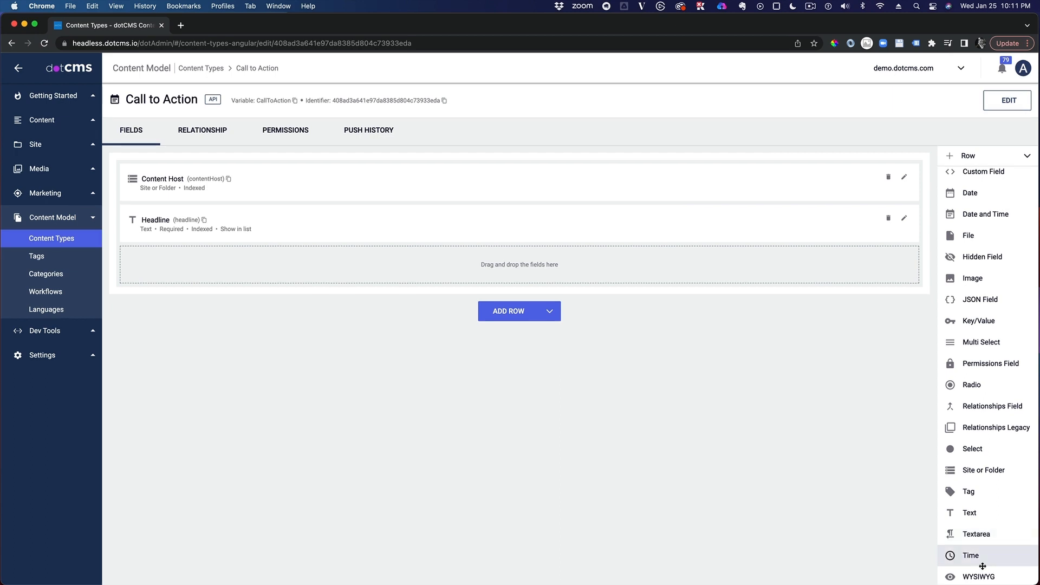
Add a WYSIWYG field named "Sub Heading" below the Headline field
{"action": "left_click_drag", "start_coordinate": [953, 574], "coordinate": [352, 269]}
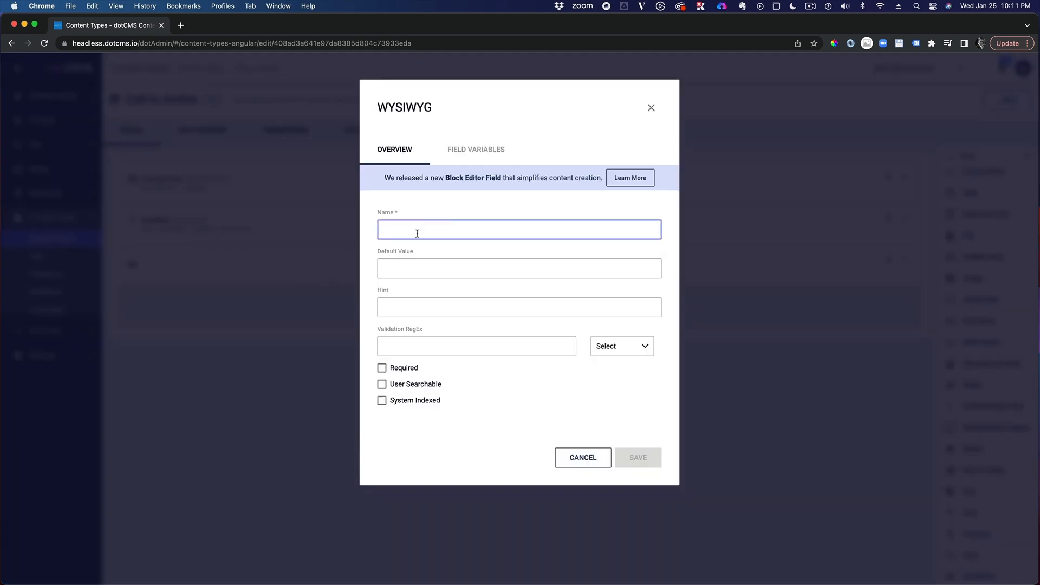
{"action": "type", "text": "S"}
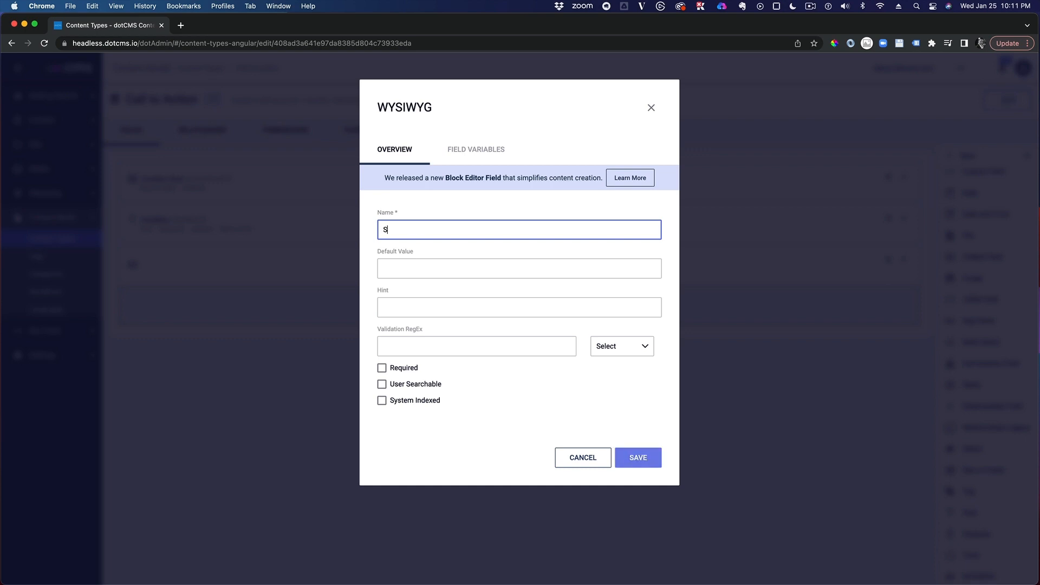
{"action": "type", "text": "ub Hea"}
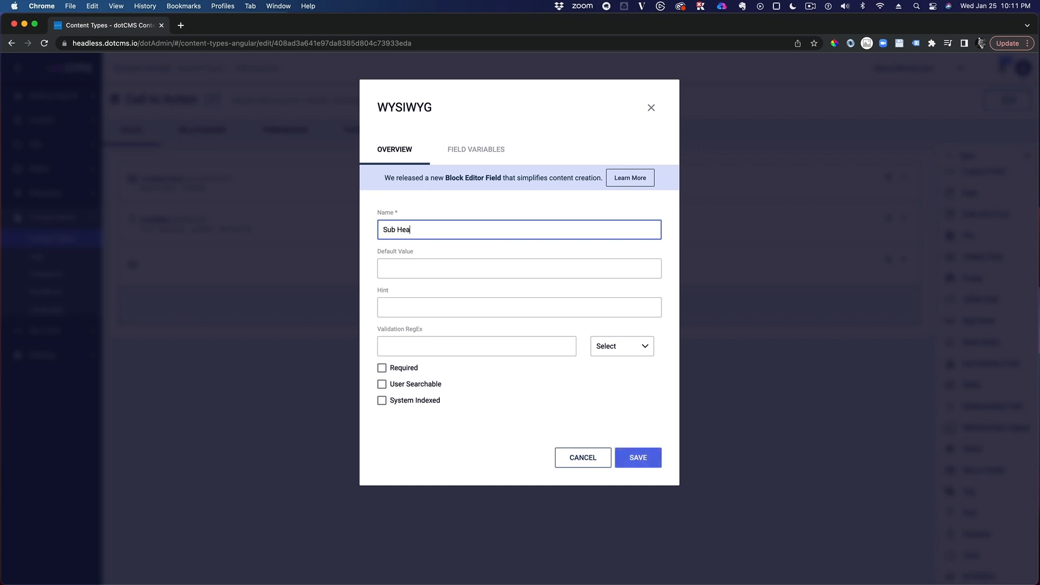
{"action": "type", "text": "ding"}
{"action": "left_click", "coordinate": [635, 458]}
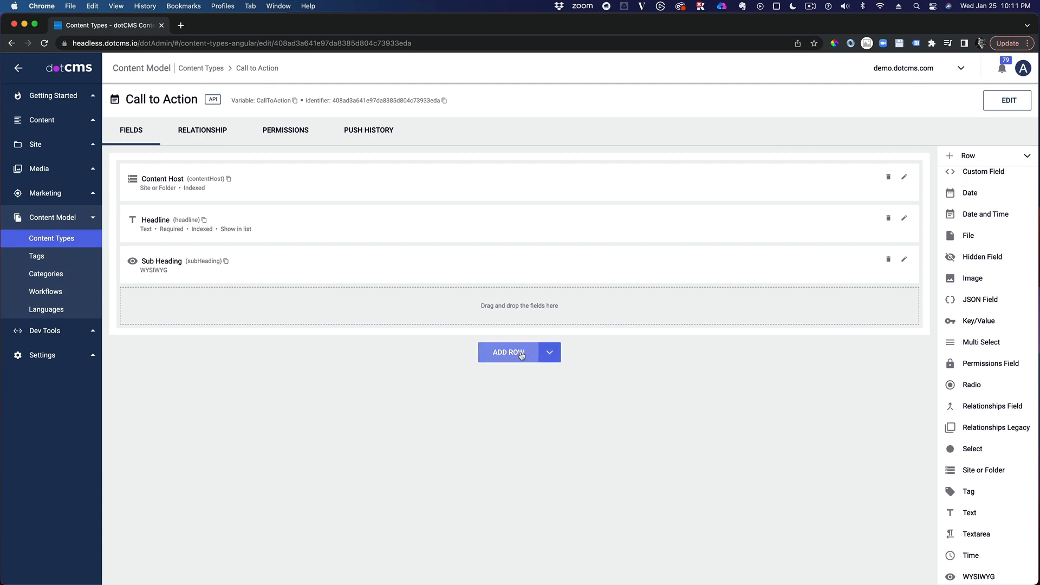
Add a two-column row below the existing fields and place a Line Divider named "Button 1" in its first column
{"action": "left_click", "coordinate": [520, 355]}
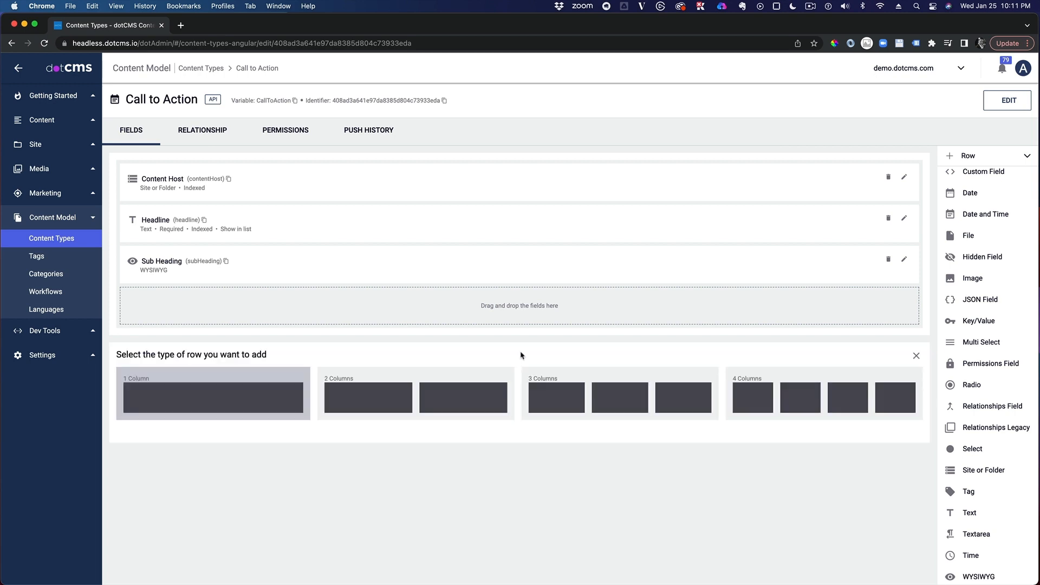
{"action": "left_click", "coordinate": [459, 394]}
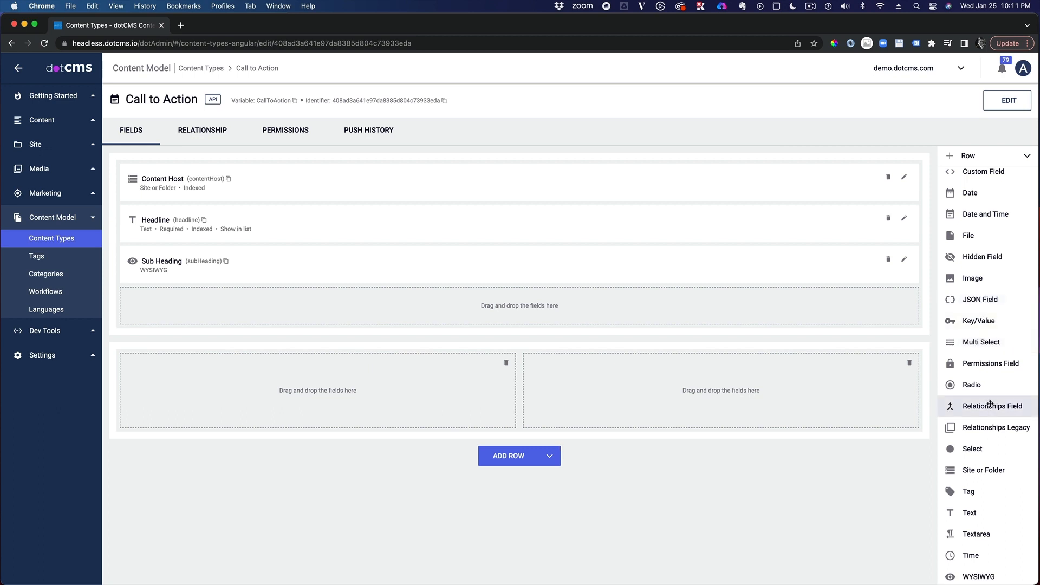
{"action": "scroll", "coordinate": [985, 379], "scroll_direction": "up", "scroll_amount": 5}
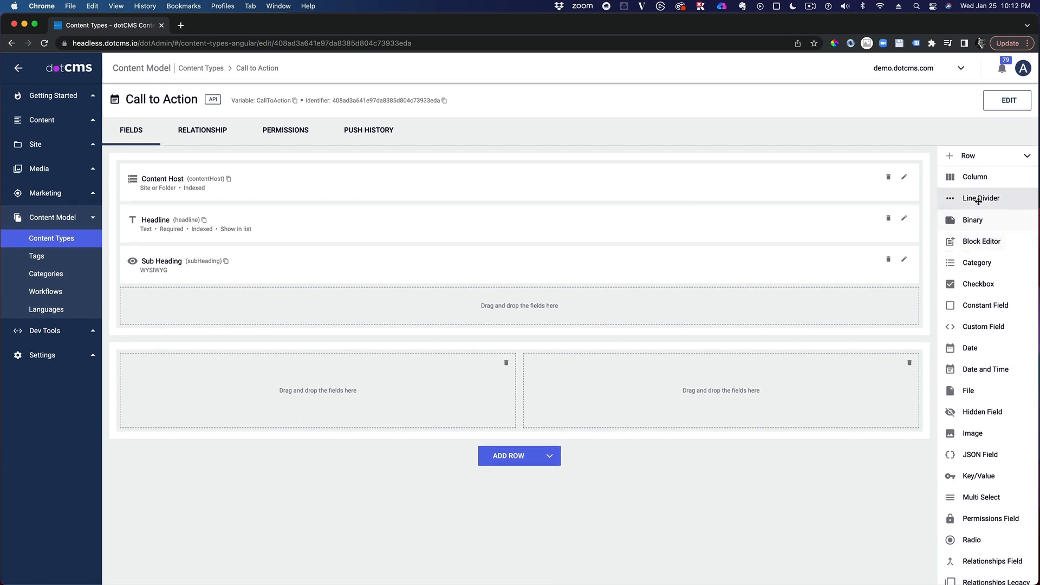
{"action": "left_click_drag", "start_coordinate": [975, 200], "coordinate": [408, 360]}
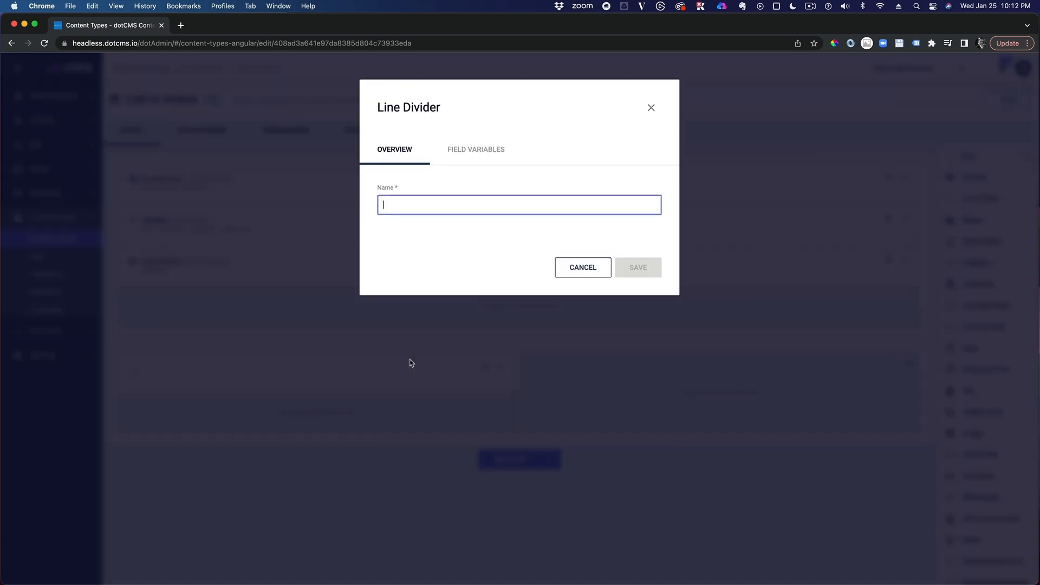
{"action": "type", "text": "B"}
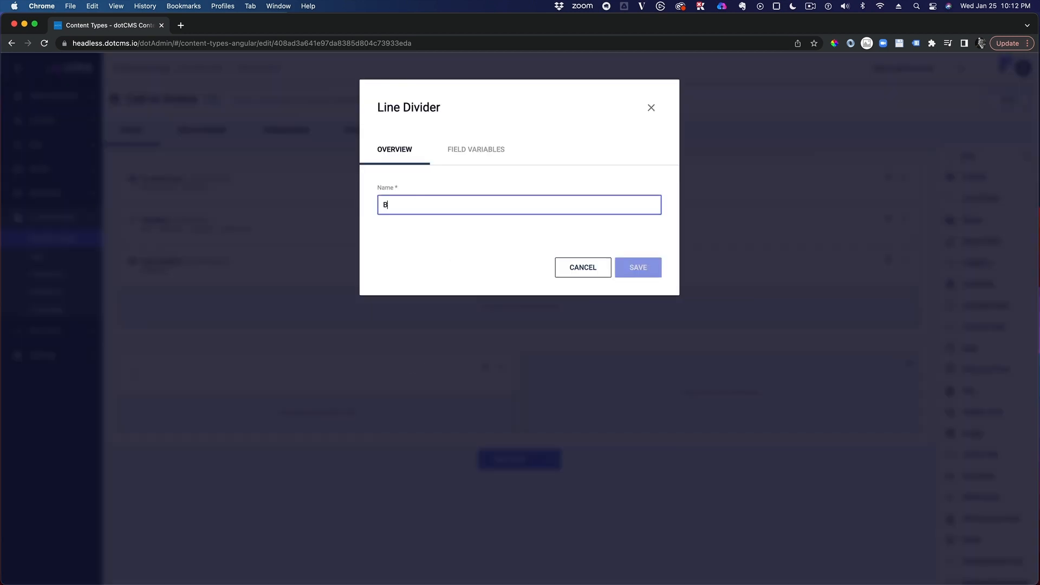
{"action": "type", "text": "utto"}
{"action": "key", "text": "BackSpace"}
{"action": "type", "text": "to"}
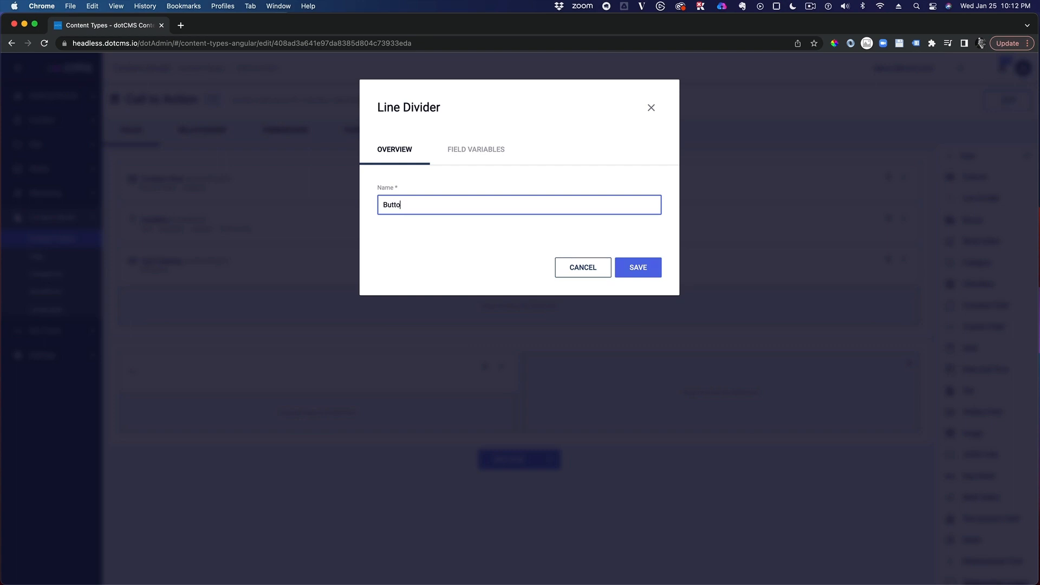
{"action": "type", "text": "n One"}
{"action": "key", "text": "BackSpace"}
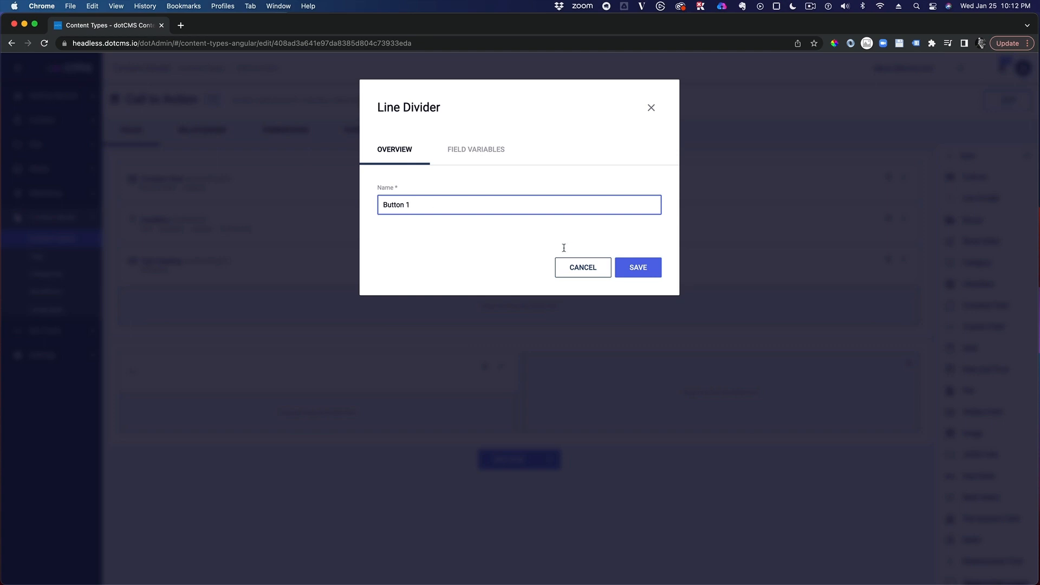
{"action": "left_click", "coordinate": [647, 267]}
Place a Line Divider named "Button Two" in the second column of the new row
{"action": "scroll", "coordinate": [1013, 400], "scroll_direction": "down", "scroll_amount": 3}
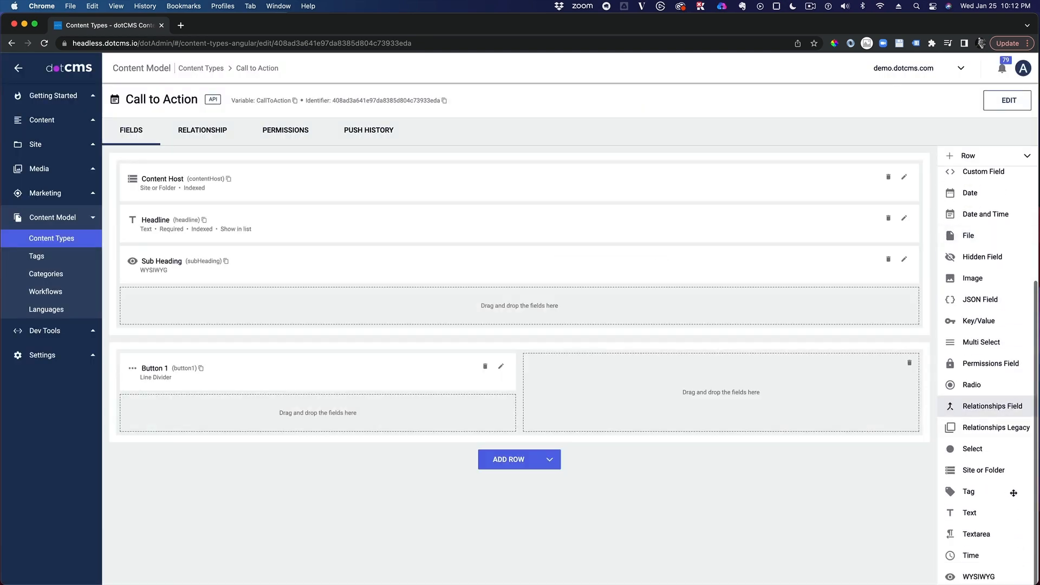
{"action": "scroll", "coordinate": [988, 235], "scroll_direction": "up", "scroll_amount": 4}
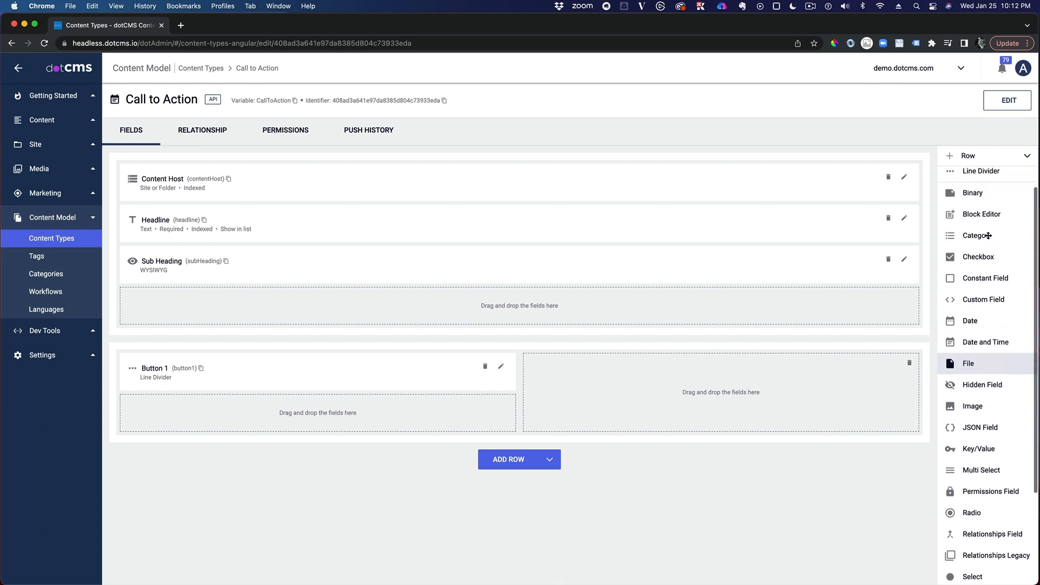
{"action": "left_click_drag", "start_coordinate": [975, 196], "coordinate": [738, 356]}
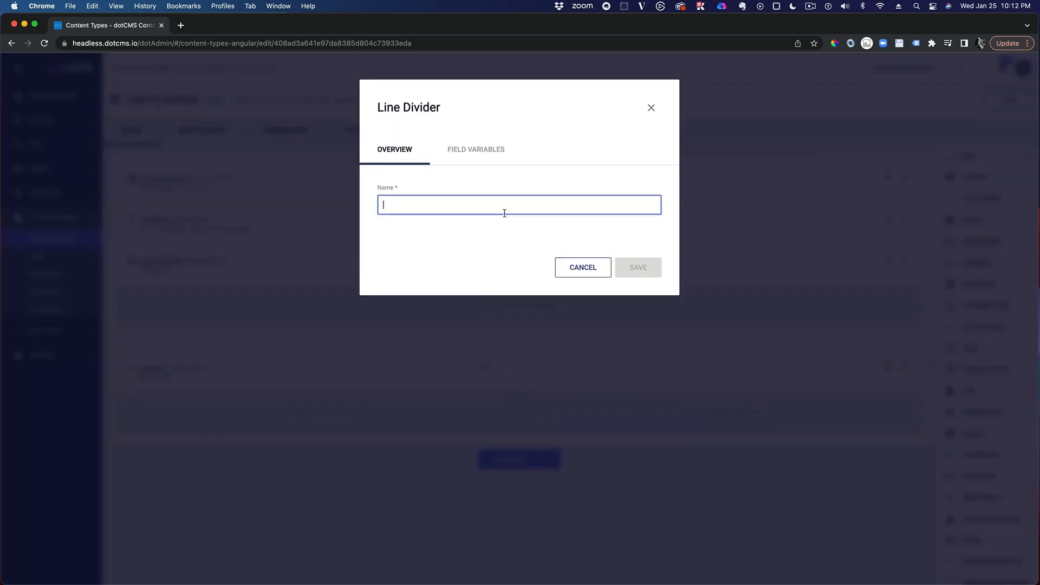
{"action": "type", "text": "Butt"}
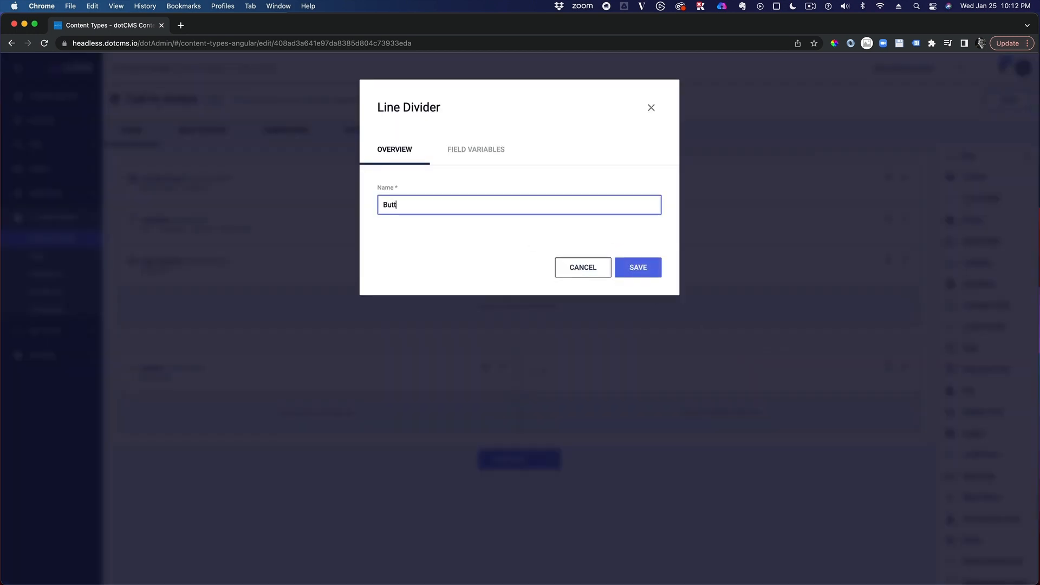
{"action": "type", "text": "on Two"}
{"action": "key", "text": "Return"}
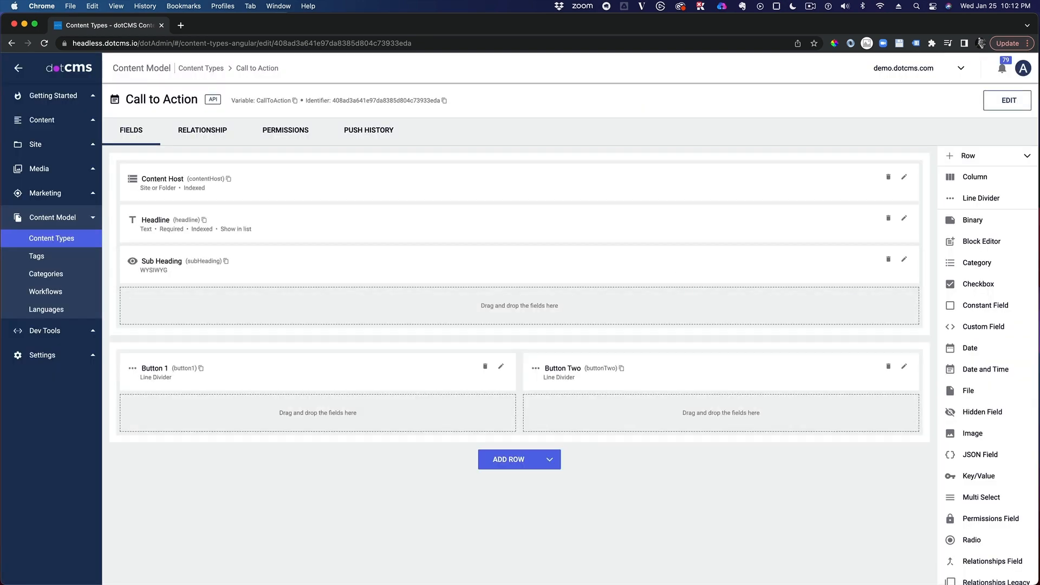
Add a Text field named "Button Text 1" below the Button 1 divider in the first column
{"action": "scroll", "coordinate": [991, 444], "scroll_direction": "down", "scroll_amount": 1}
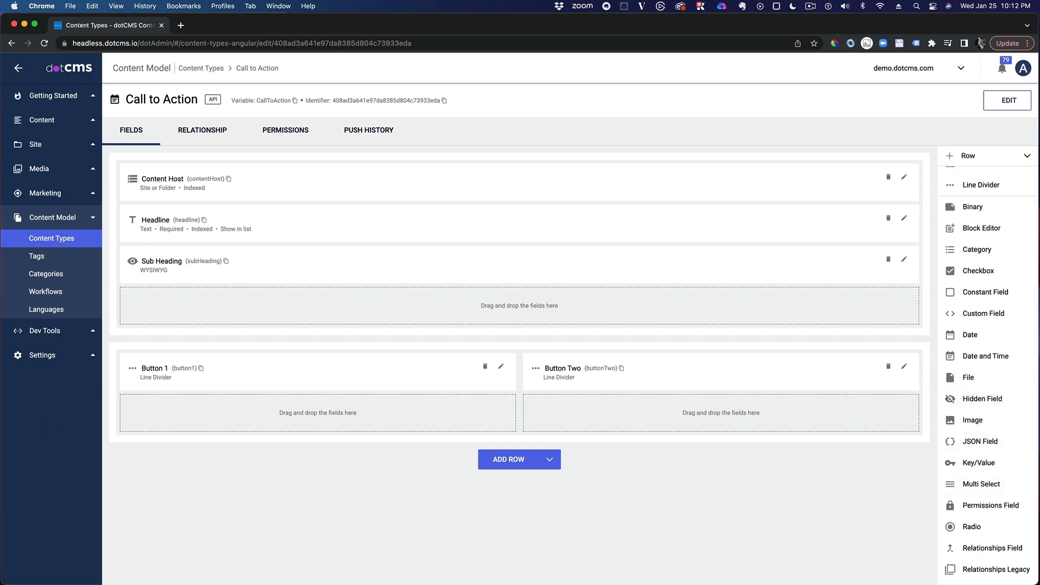
{"action": "scroll", "coordinate": [980, 482], "scroll_direction": "down", "scroll_amount": 5}
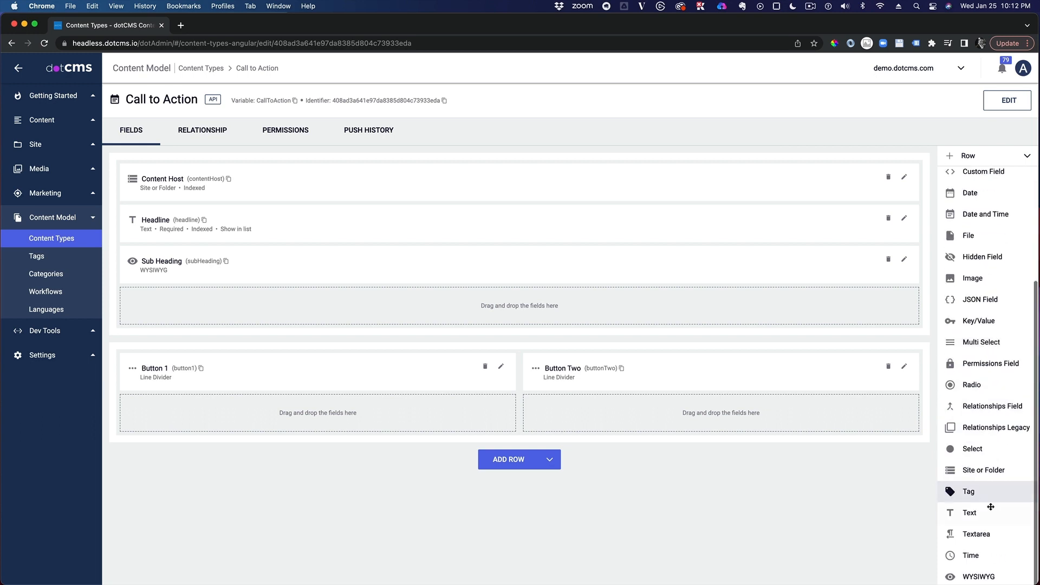
{"action": "left_click_drag", "start_coordinate": [990, 509], "coordinate": [399, 418]}
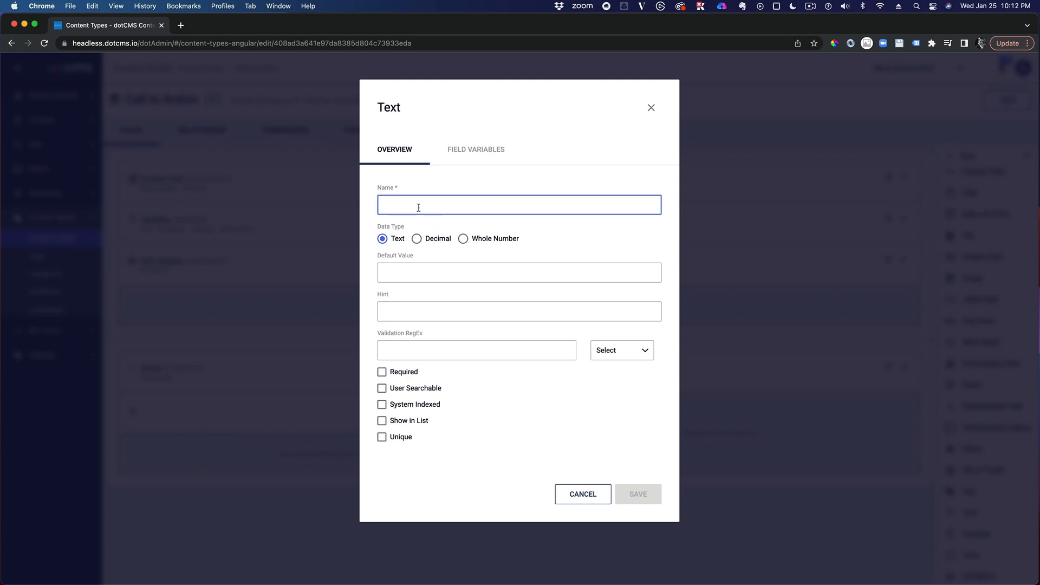
{"action": "type", "text": "Button "}
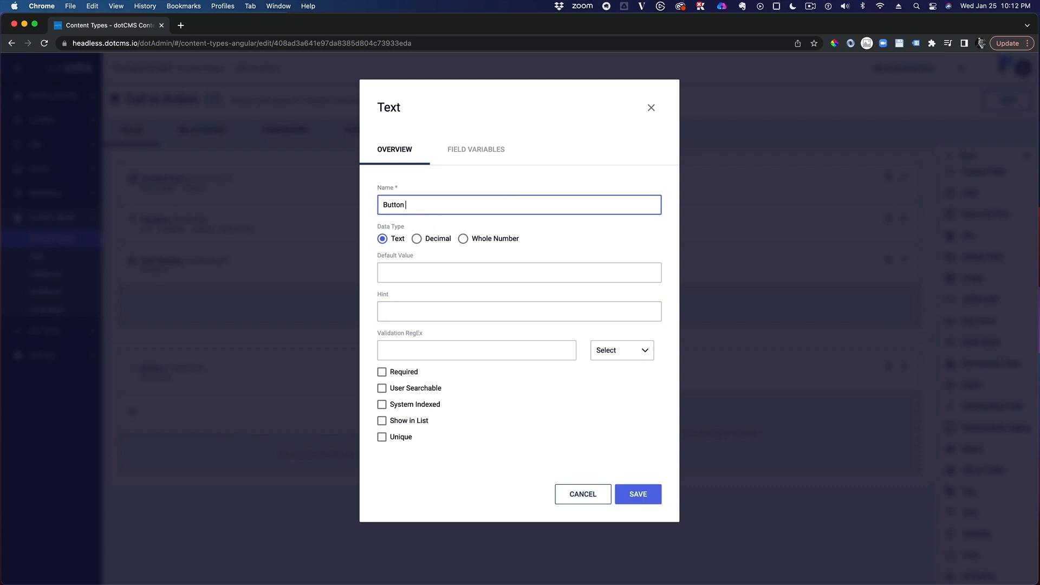
{"action": "type", "text": "Text 1"}
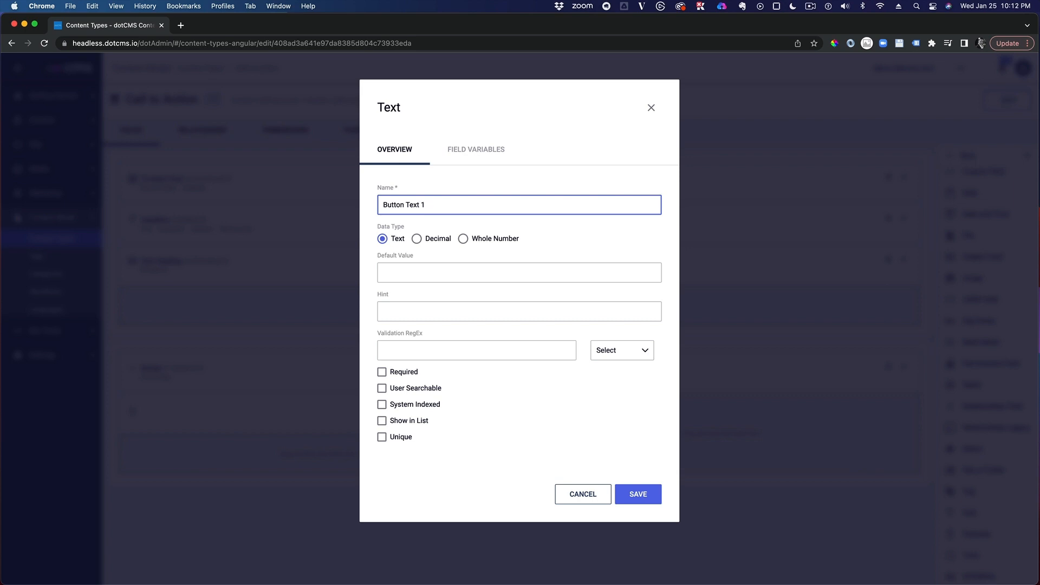
{"action": "left_click", "coordinate": [642, 495]}
Add a Text field named "Button Text Two" below the Button Two divider in the second column
{"action": "left_click_drag", "start_coordinate": [970, 513], "coordinate": [715, 434]}
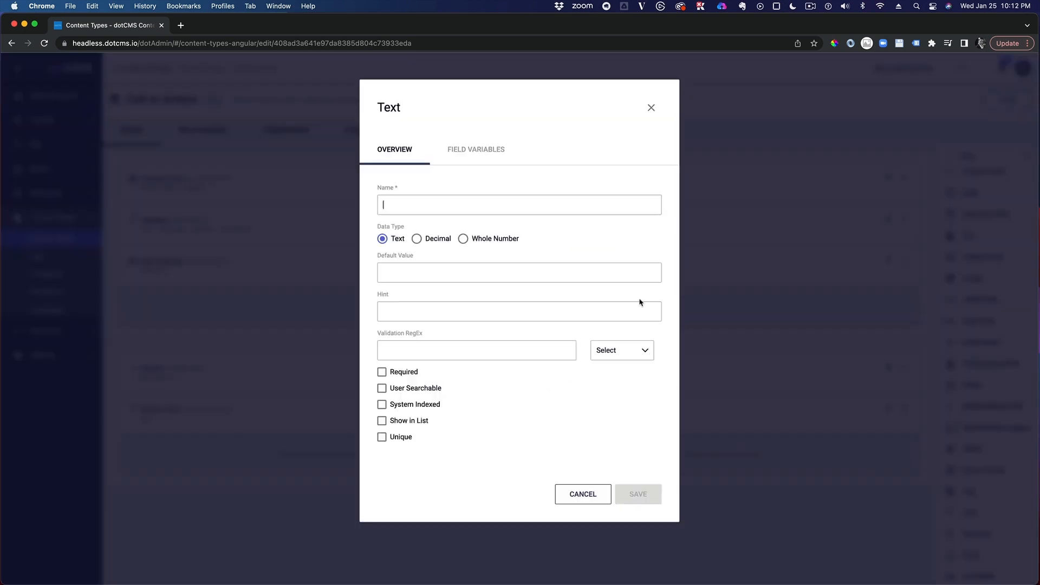
{"action": "type", "text": "Butt"}
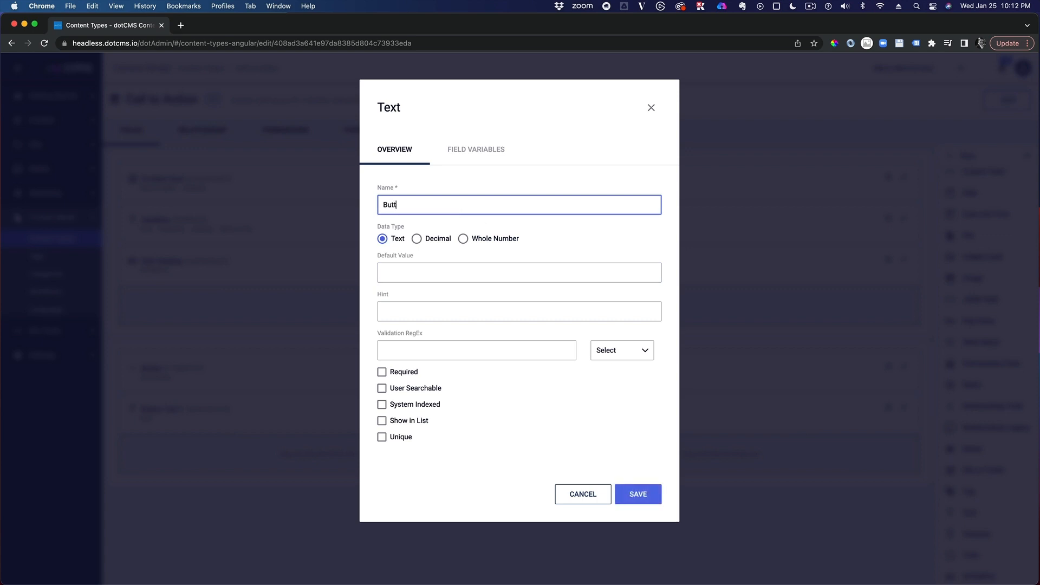
{"action": "type", "text": "on Text Two"}
{"action": "left_click", "coordinate": [639, 494]}
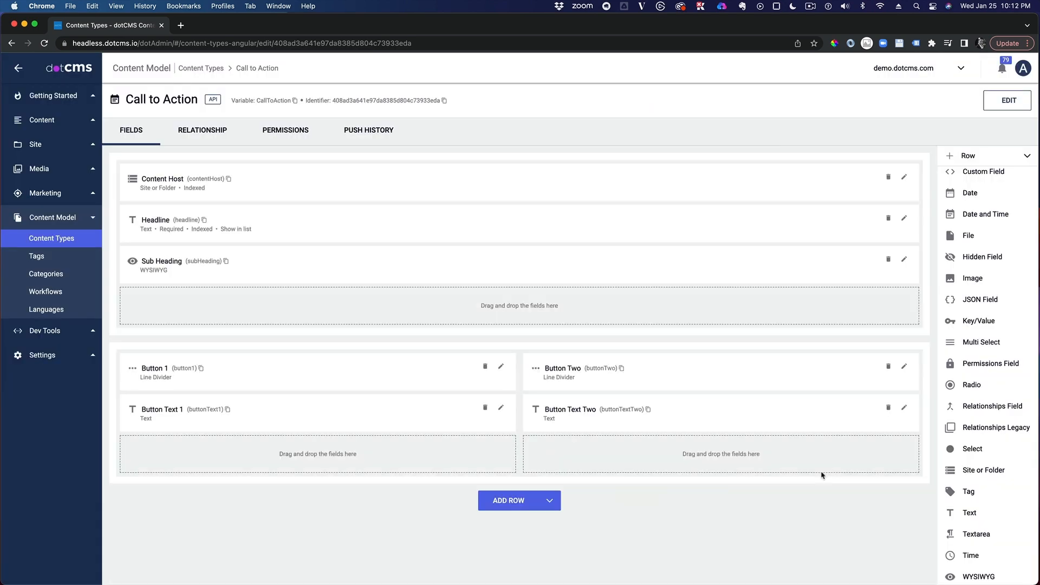
Add a Text field named "Button URL 1" below Button Text 1 and copy its name for reuse
{"action": "left_click_drag", "start_coordinate": [998, 514], "coordinate": [352, 465]}
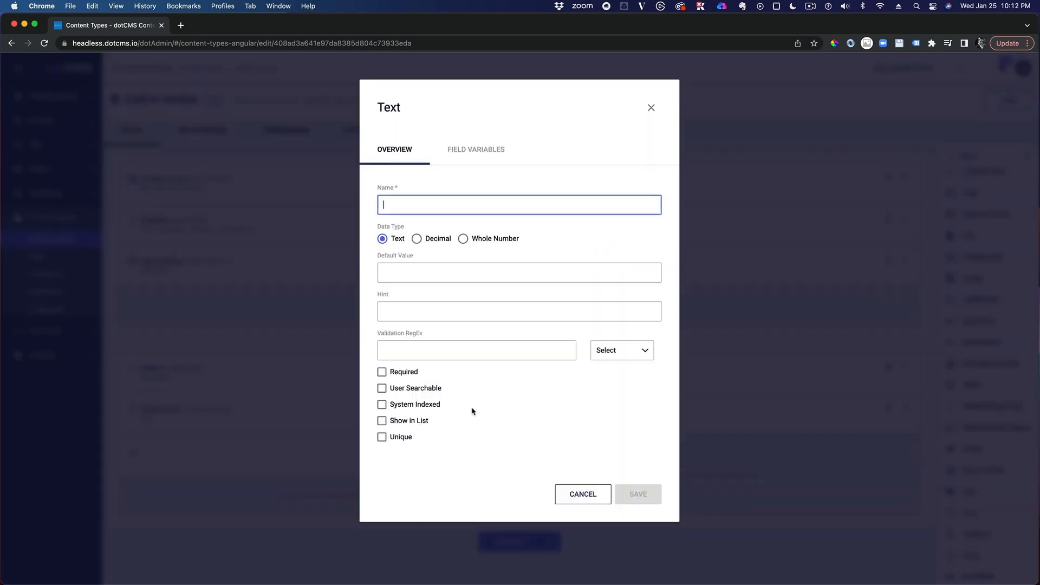
{"action": "type", "text": "Button URL 1"}
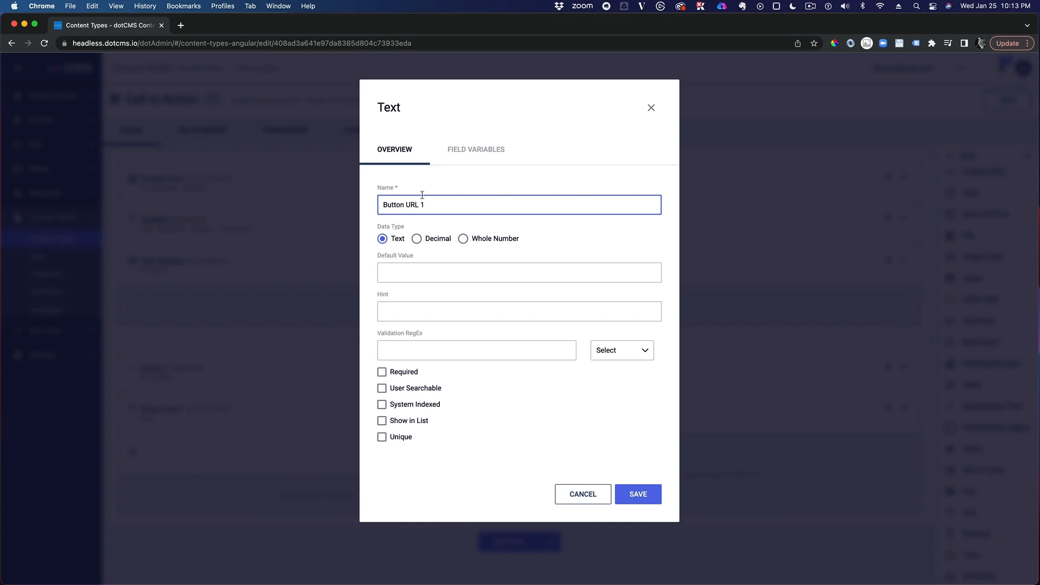
{"action": "left_click_drag", "start_coordinate": [429, 205], "coordinate": [330, 198]}
{"action": "key", "text": "super+c"}
{"action": "left_click", "coordinate": [639, 493]}
Add a Text field named "Button URL 2" at the end of the second column, reusing the copied name
{"action": "left_click_drag", "start_coordinate": [972, 509], "coordinate": [699, 487]}
{"action": "key", "text": "super+v"}
{"action": "left_click", "coordinate": [638, 494]}
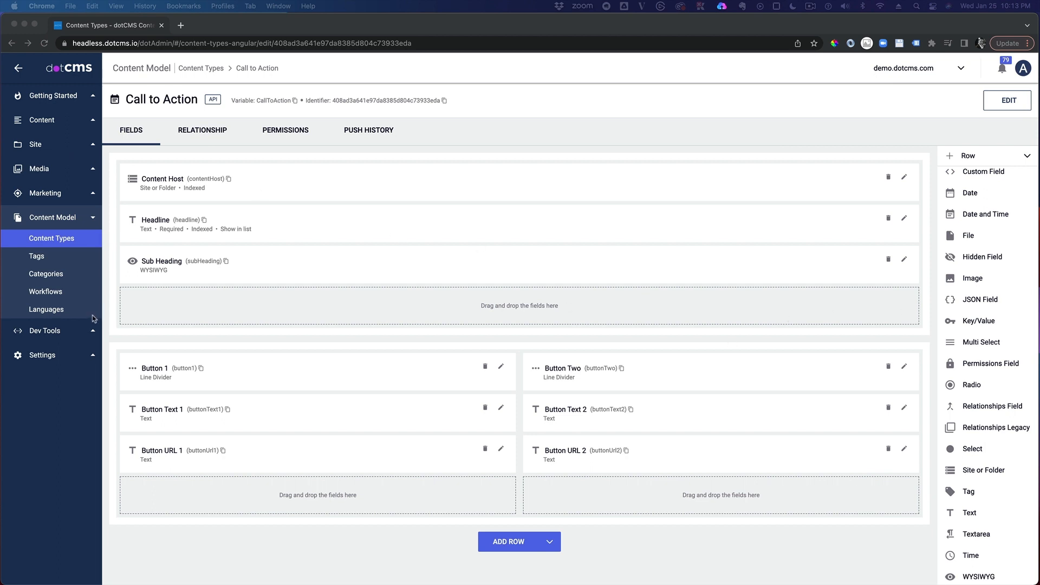
View the content listing for the Call To Action content type
{"action": "left_click", "coordinate": [45, 123]}
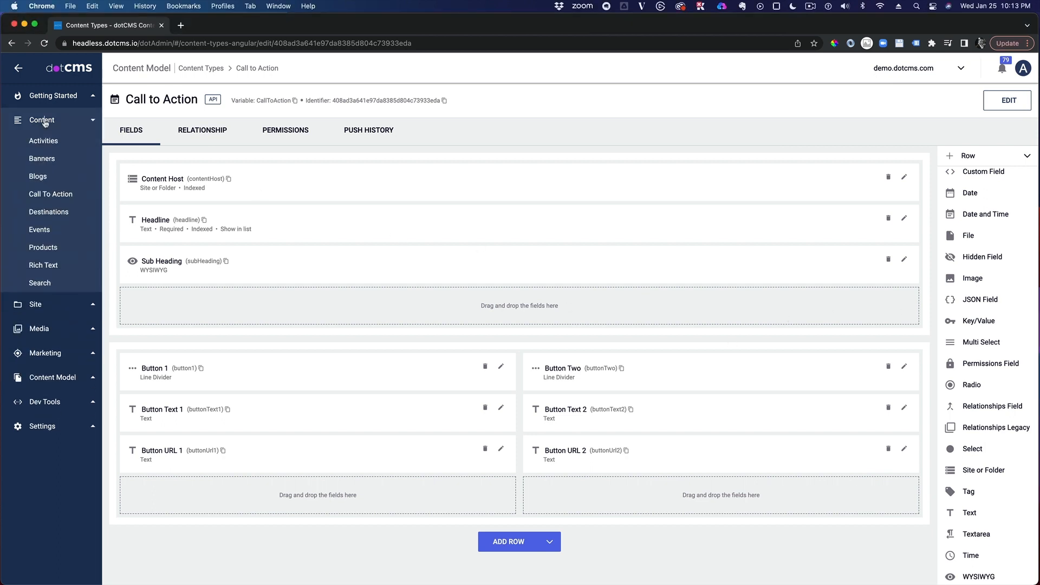
{"action": "left_click", "coordinate": [57, 195]}
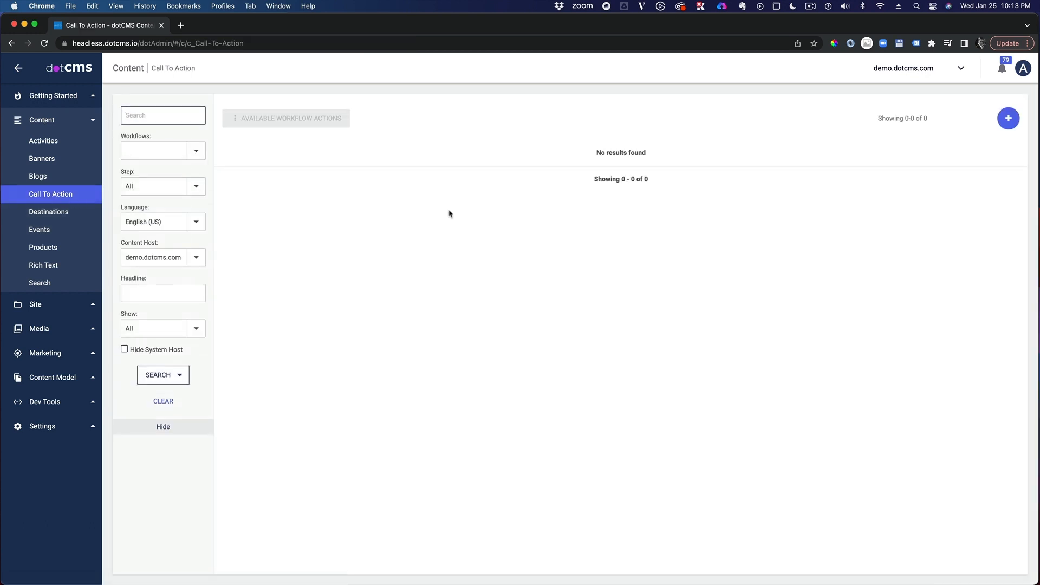
{"action": "left_click", "coordinate": [45, 96]}
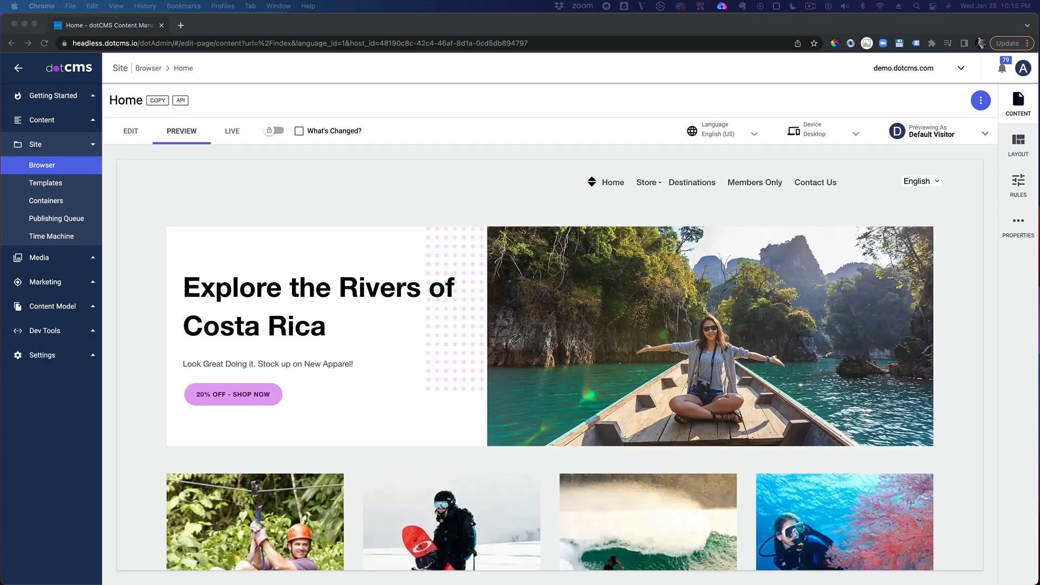
Look through the Home page preview and switch the page to edit mode
{"action": "scroll", "coordinate": [716, 292], "scroll_direction": "down", "scroll_amount": 15}
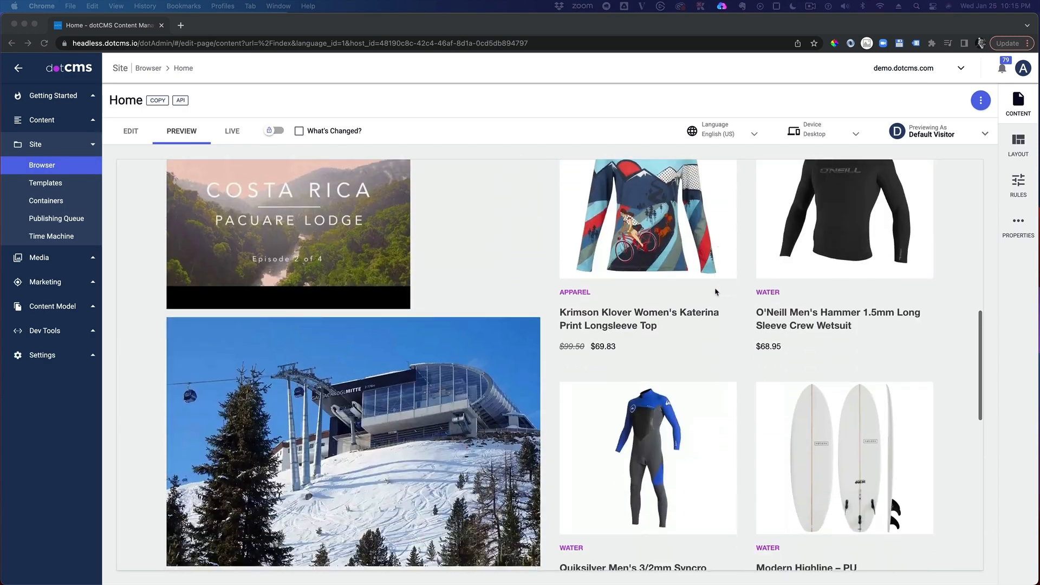
{"action": "scroll", "coordinate": [716, 292], "scroll_direction": "down", "scroll_amount": 4}
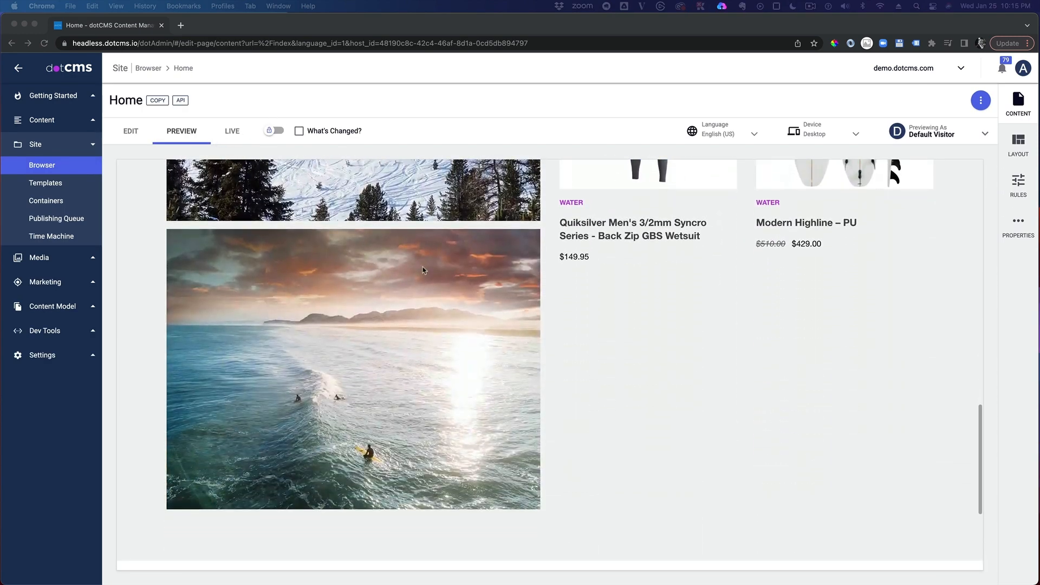
{"action": "scroll", "coordinate": [425, 271], "scroll_direction": "up", "scroll_amount": 10}
{"action": "scroll", "coordinate": [428, 287], "scroll_direction": "up", "scroll_amount": 6}
{"action": "left_click", "coordinate": [131, 131]}
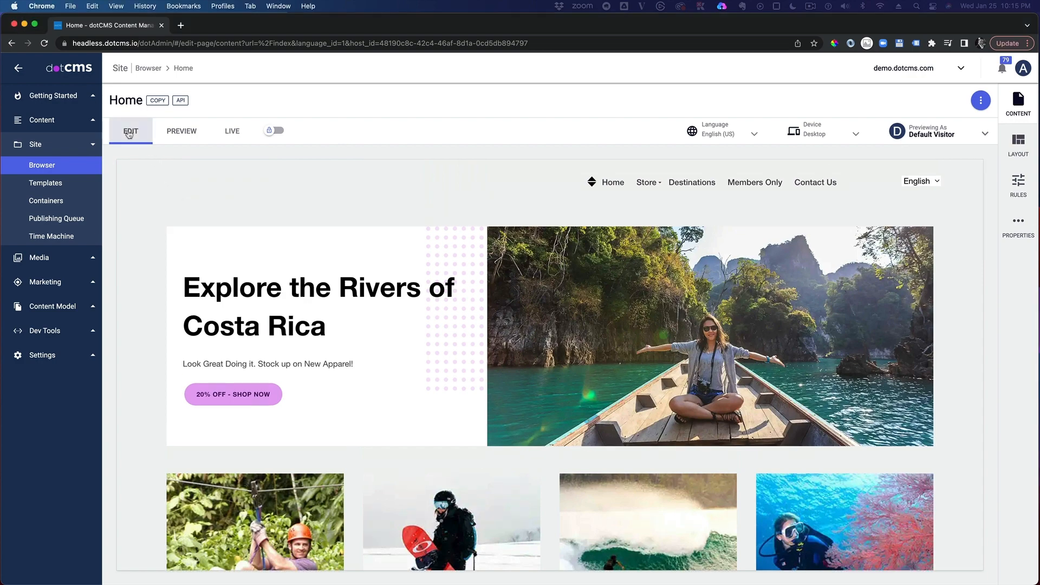
Start a new Call to Action content item in the empty container above the Home page footer
{"action": "scroll", "coordinate": [788, 347], "scroll_direction": "down", "scroll_amount": 8}
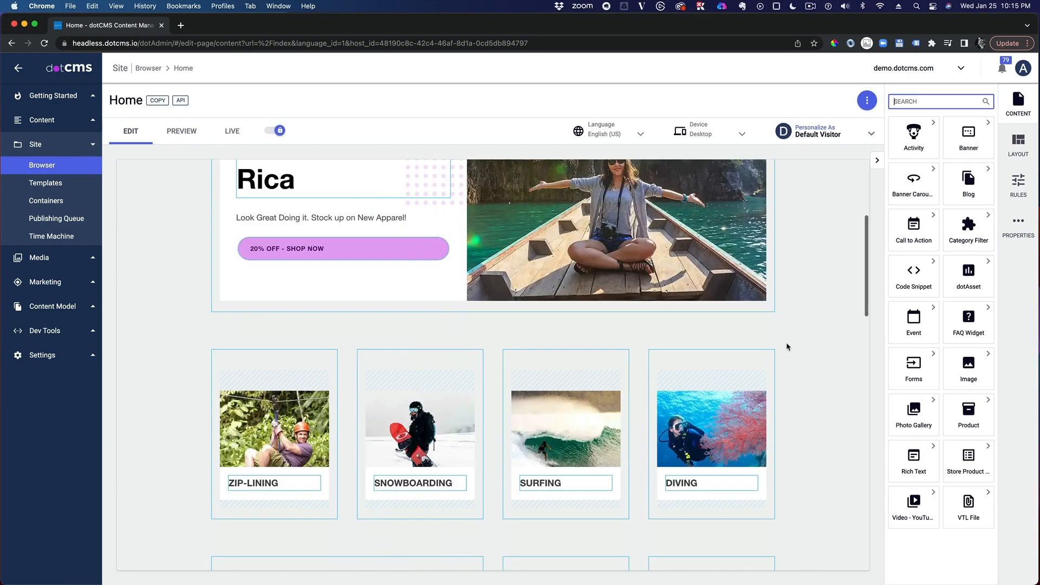
{"action": "scroll", "coordinate": [788, 347], "scroll_direction": "down", "scroll_amount": 10}
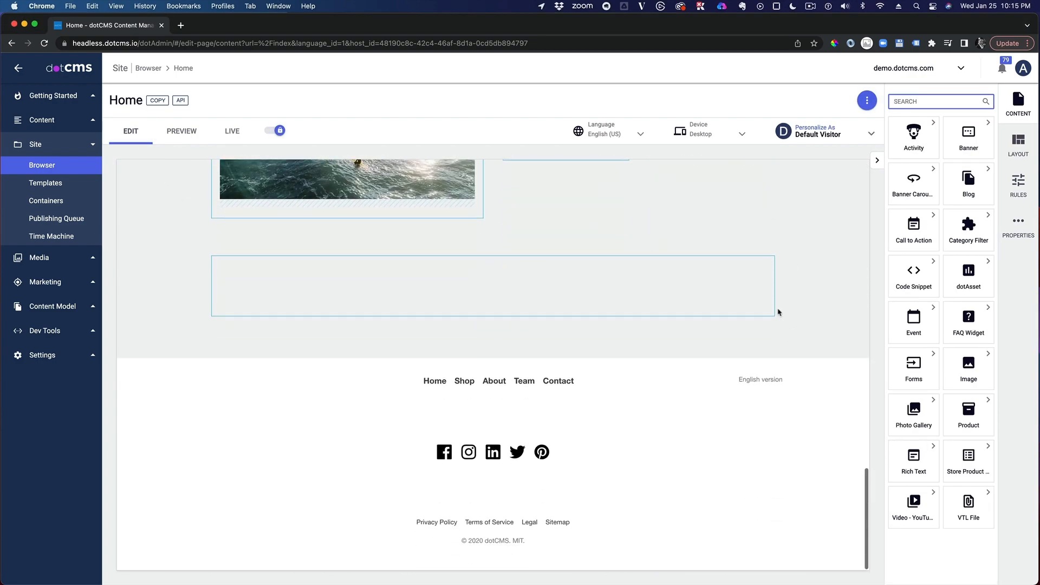
{"action": "left_click", "coordinate": [762, 271]}
{"action": "left_click", "coordinate": [740, 293]}
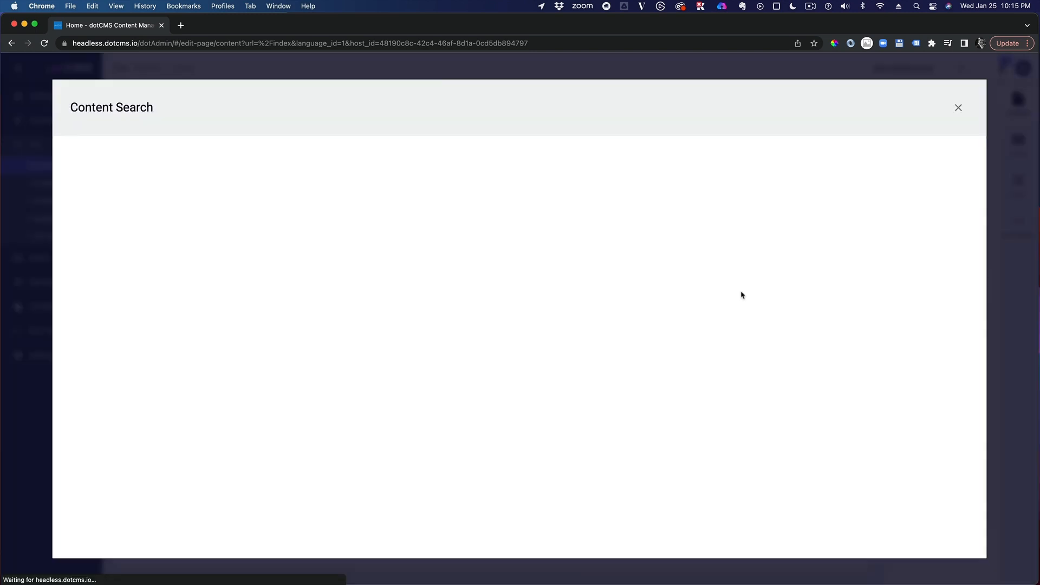
{"action": "left_click", "coordinate": [967, 160]}
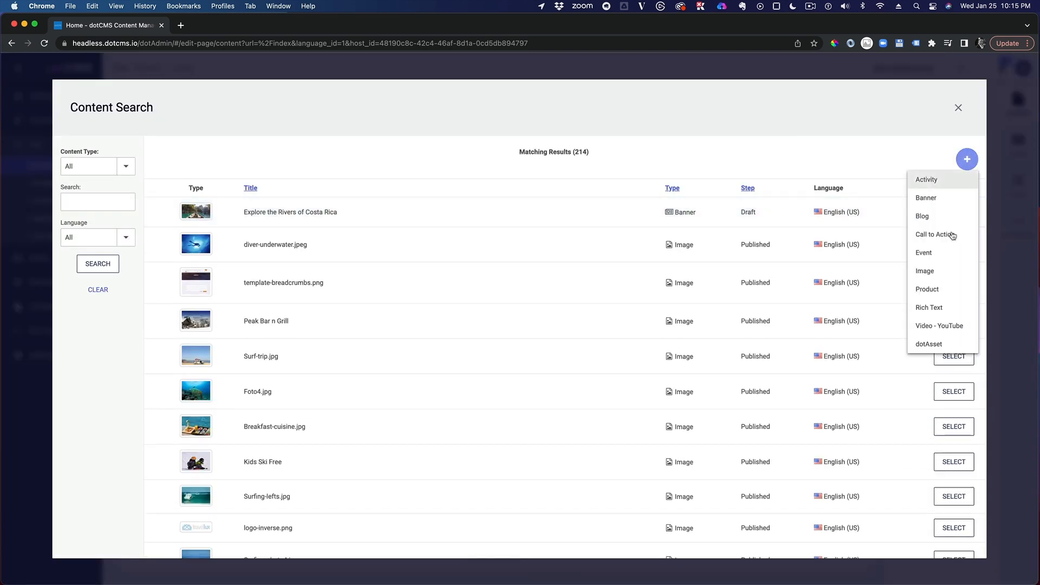
{"action": "left_click", "coordinate": [936, 235]}
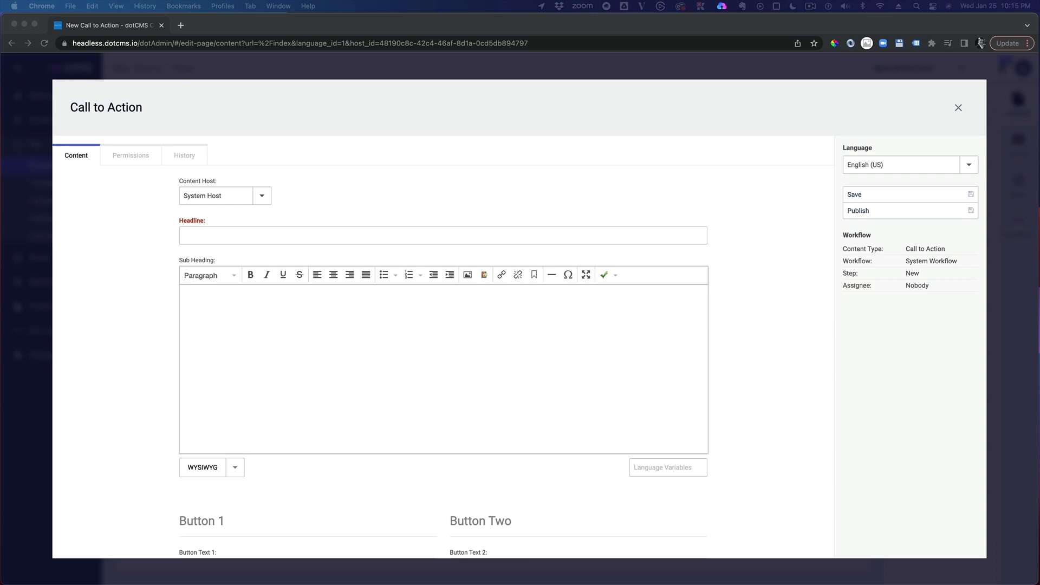
Examine the Content Host sites and the demo.dotcms.com folders in the Call to Action form, and close the editor without saving
{"action": "left_click", "coordinate": [262, 198]}
{"action": "left_click", "coordinate": [260, 198]}
{"action": "left_click", "coordinate": [260, 198]}
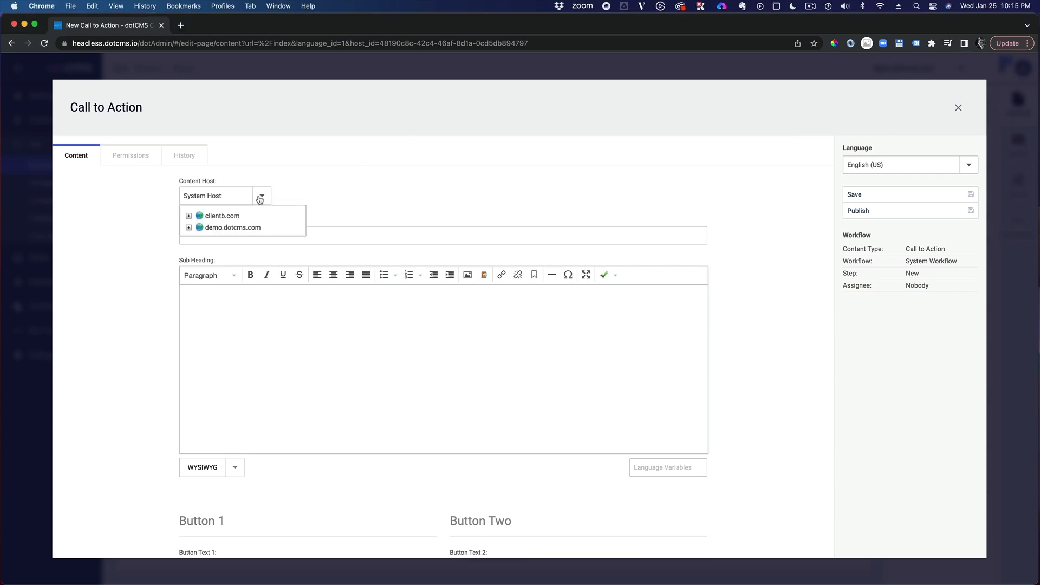
{"action": "left_click", "coordinate": [189, 228]}
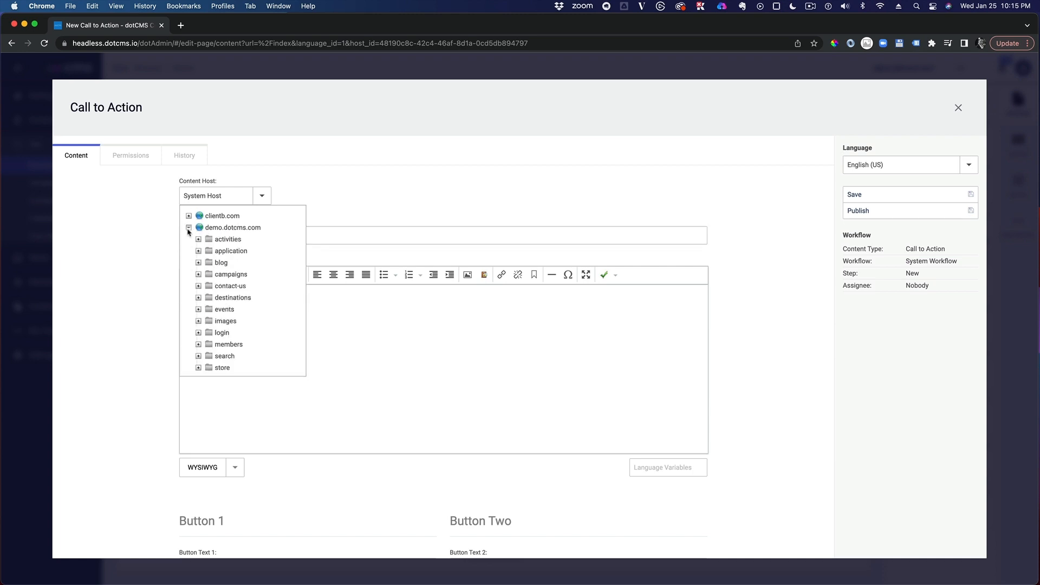
{"action": "left_click", "coordinate": [189, 228]}
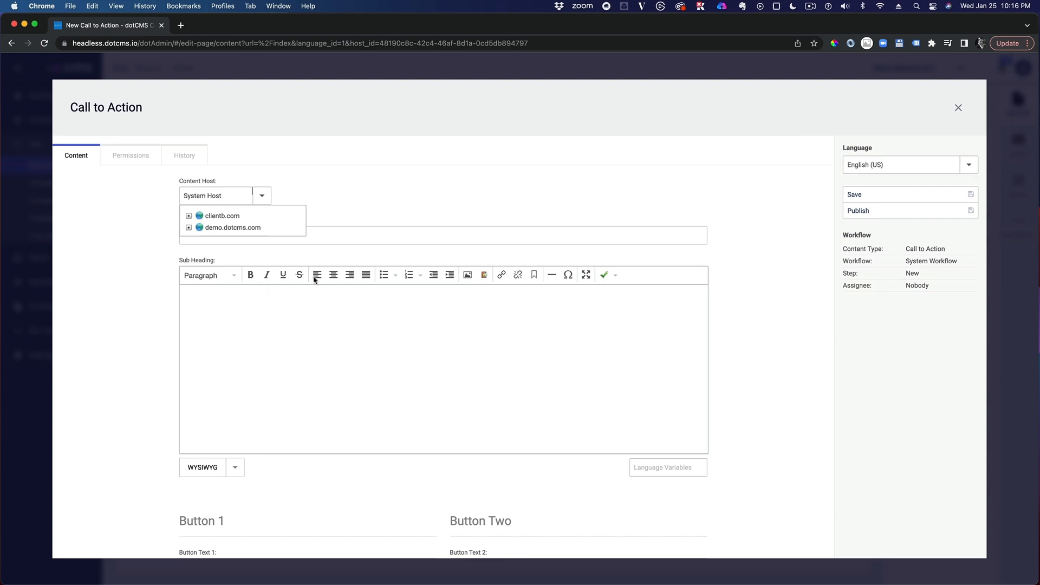
{"action": "left_click", "coordinate": [703, 187]}
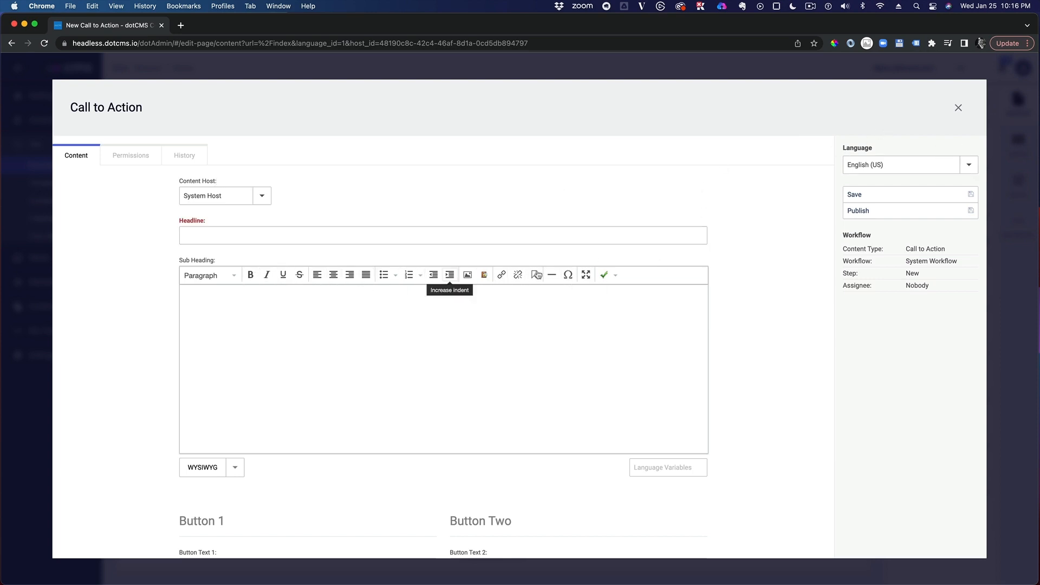
{"action": "left_click", "coordinate": [958, 108]}
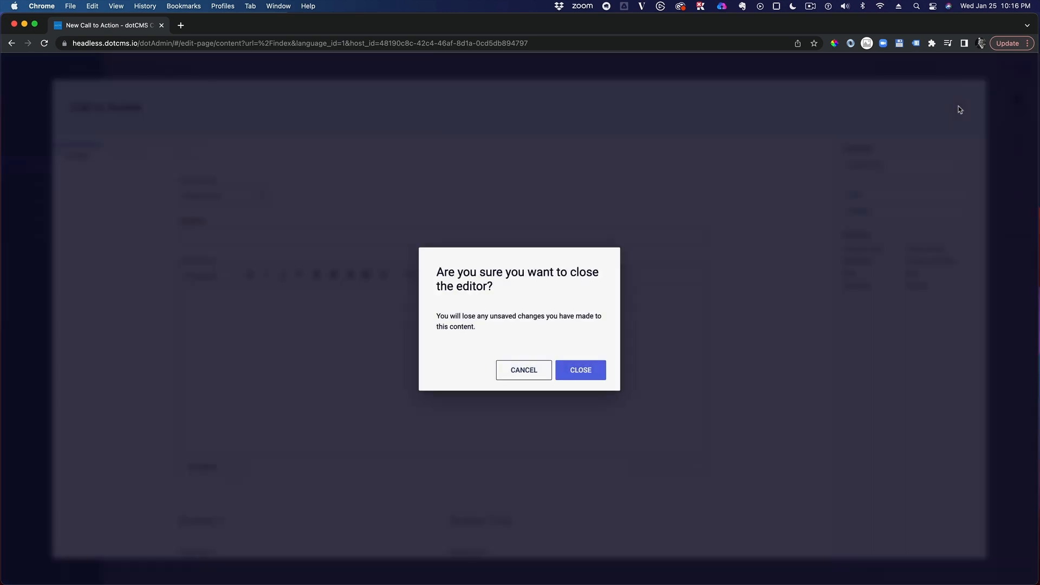
{"action": "left_click", "coordinate": [585, 369]}
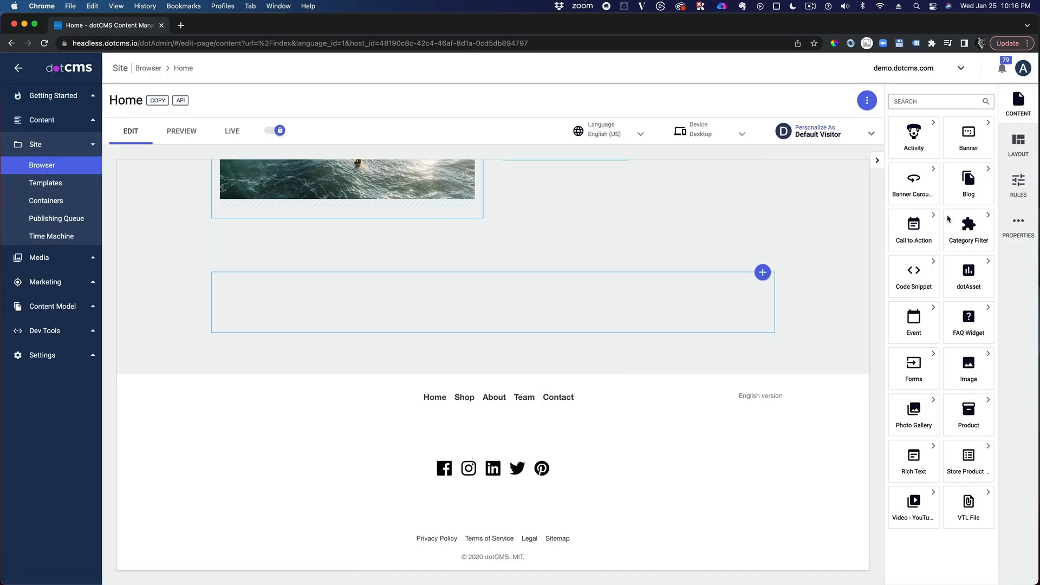
Add a tinymceprops field variable to the Call to Action type's Sub Heading field with value #set($dontShowIcon=true) #dotParse('/application/wysiwyg/wysiwyg-minimal.vtl')
{"action": "left_click", "coordinate": [75, 308]}
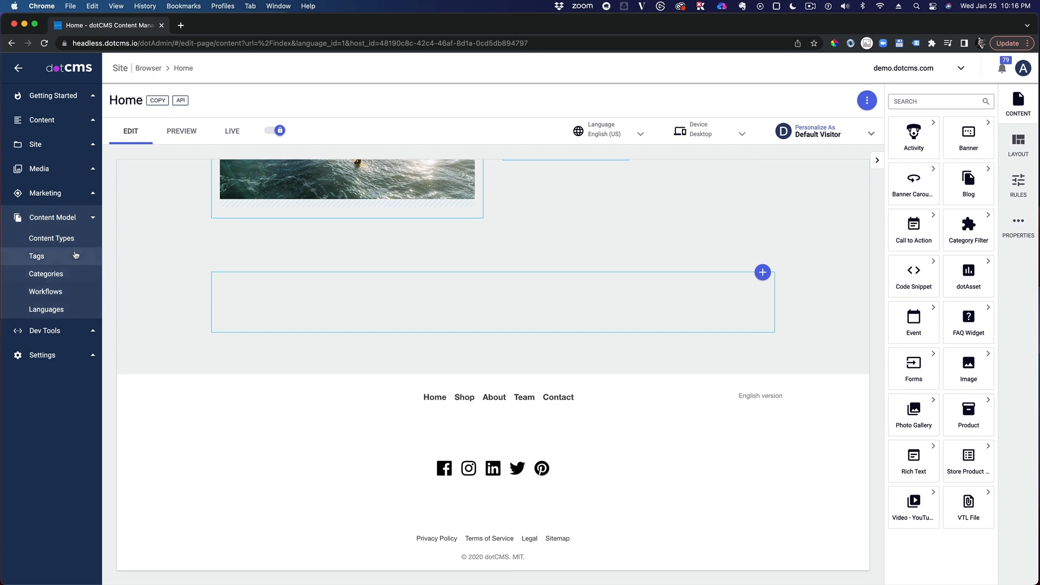
{"action": "left_click", "coordinate": [75, 239]}
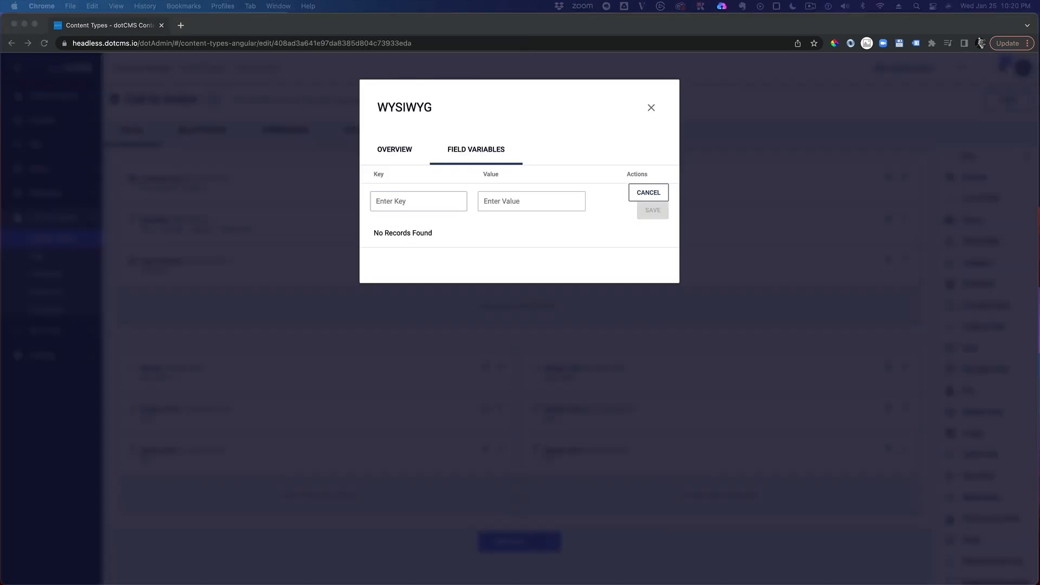
{"action": "left_click", "coordinate": [411, 201]}
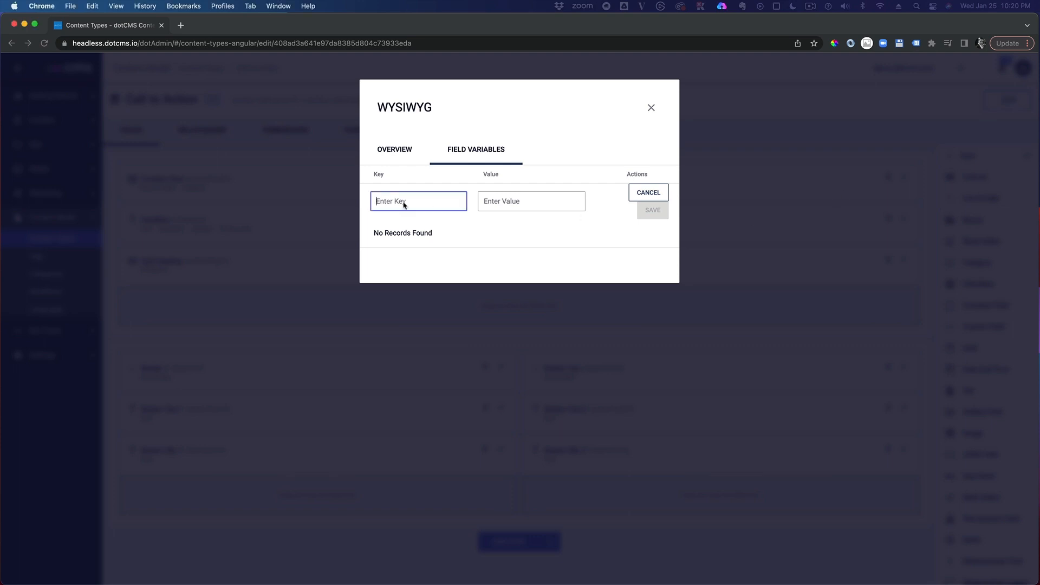
{"action": "type", "text": "tinymceprops"}
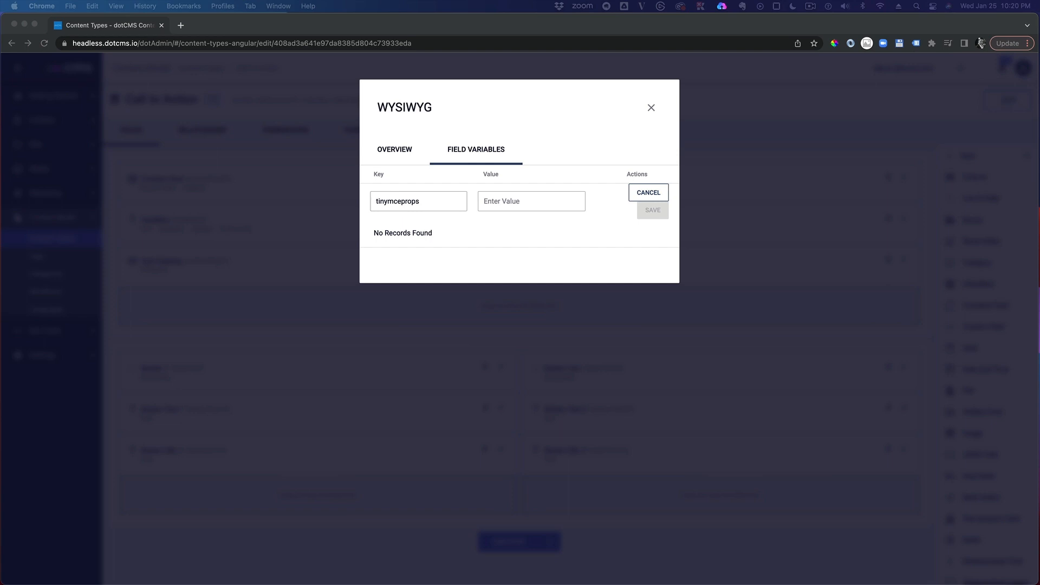
{"action": "left_click", "coordinate": [495, 201]}
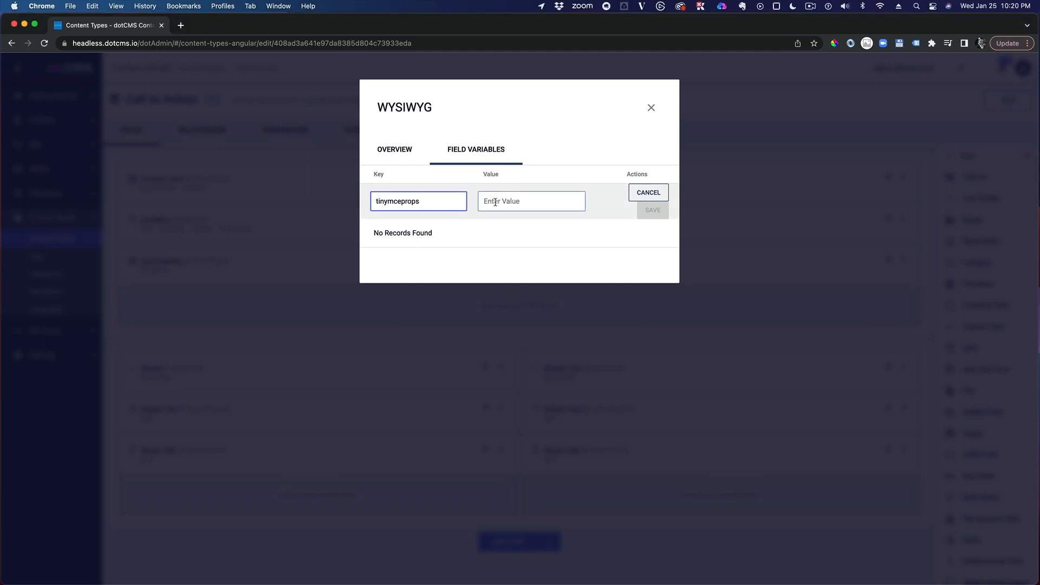
{"action": "left_click", "coordinate": [495, 202]}
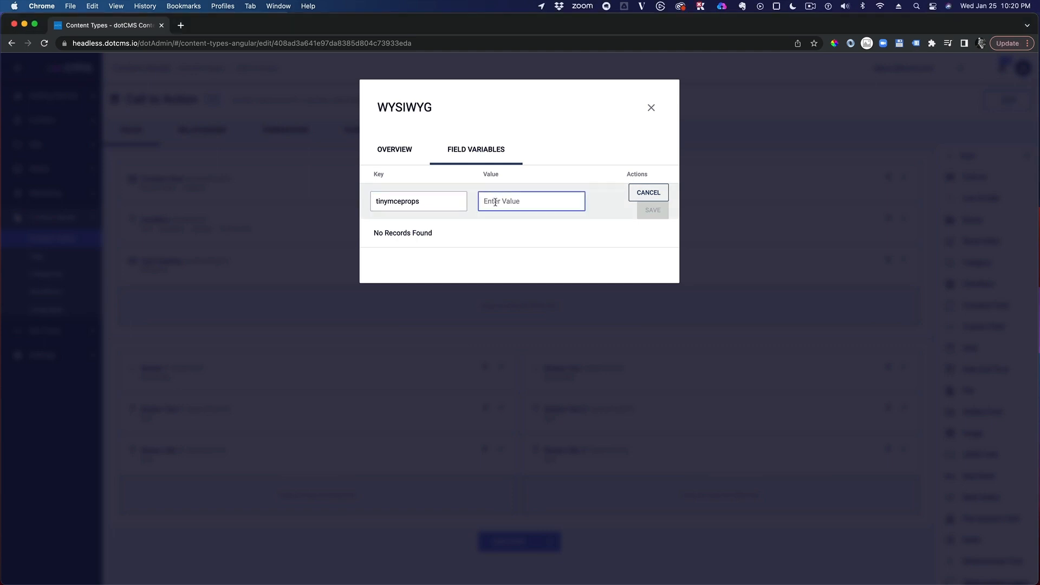
{"action": "key", "text": "super+v"}
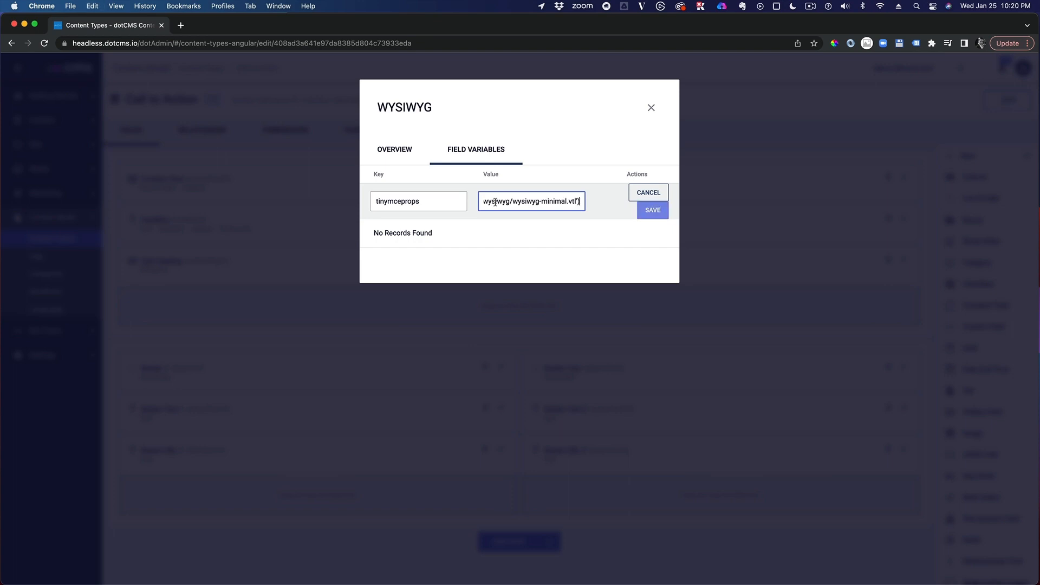
{"action": "left_click", "coordinate": [661, 211]}
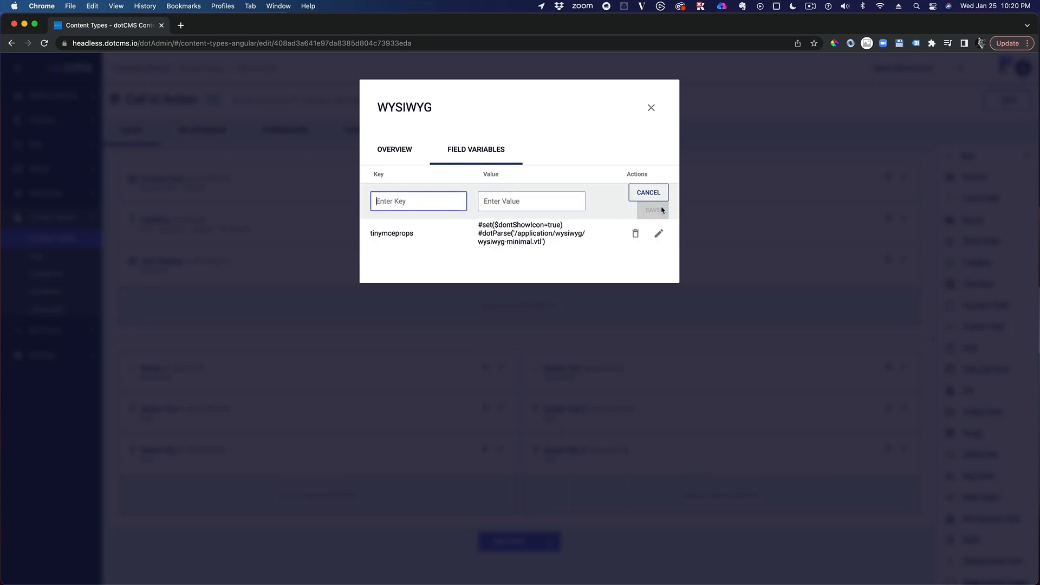
{"action": "left_click", "coordinate": [651, 110]}
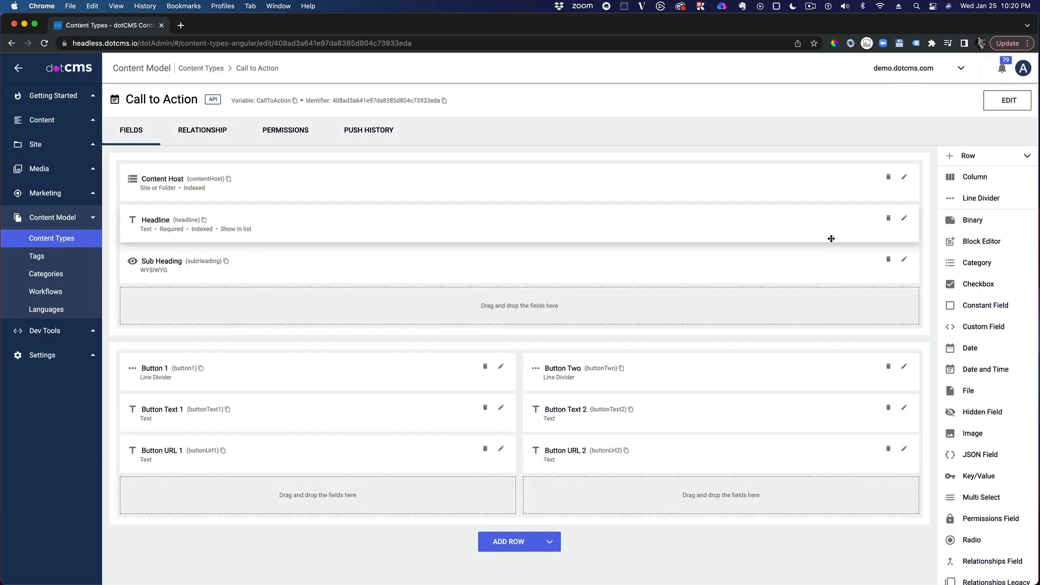
Check the Sub Heading editor toolbar in a new Call to Action content form, and close the form without saving
{"action": "left_click", "coordinate": [39, 124]}
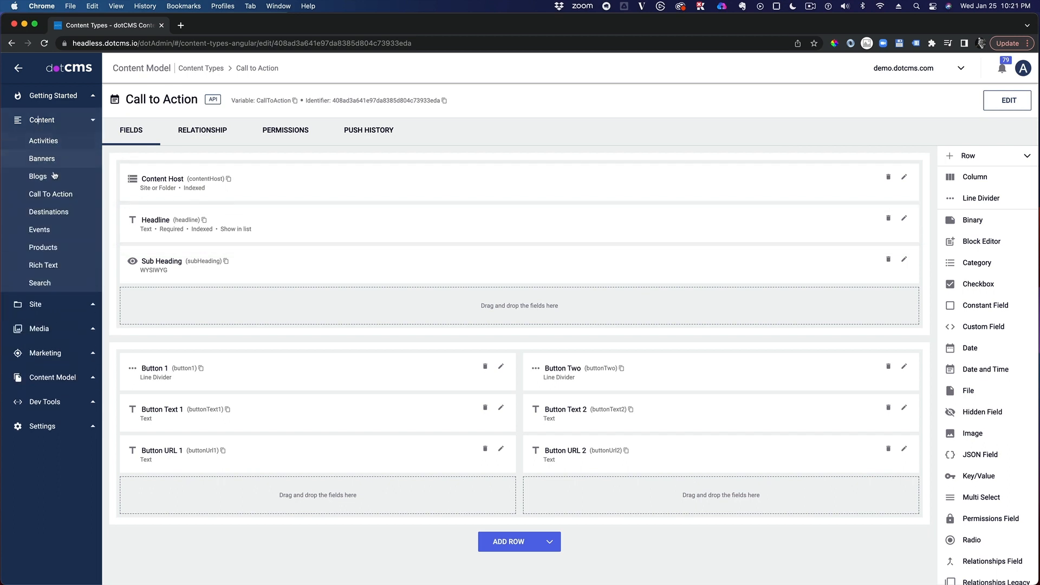
{"action": "left_click", "coordinate": [63, 194]}
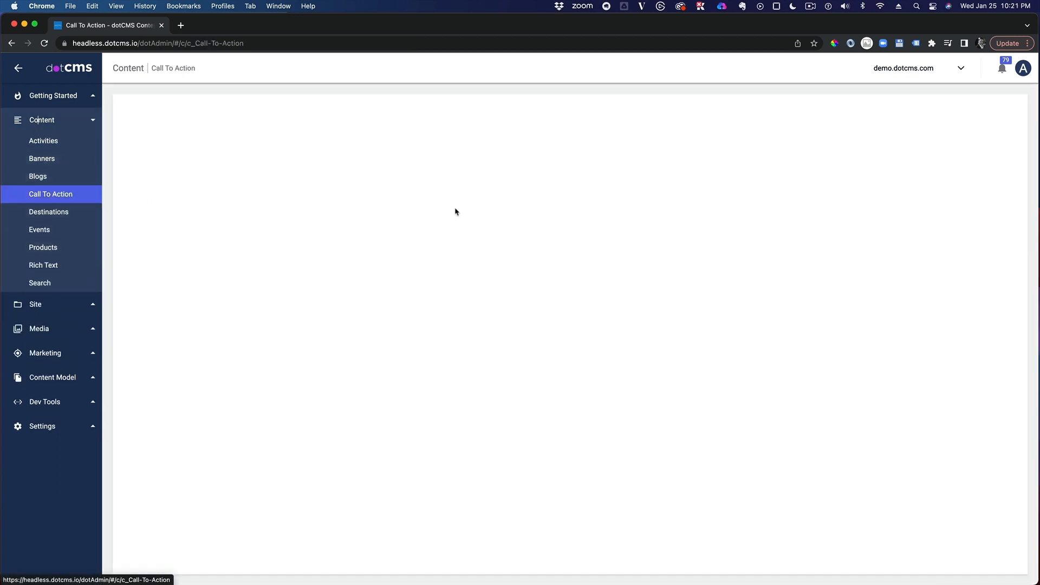
{"action": "left_click", "coordinate": [1008, 118]}
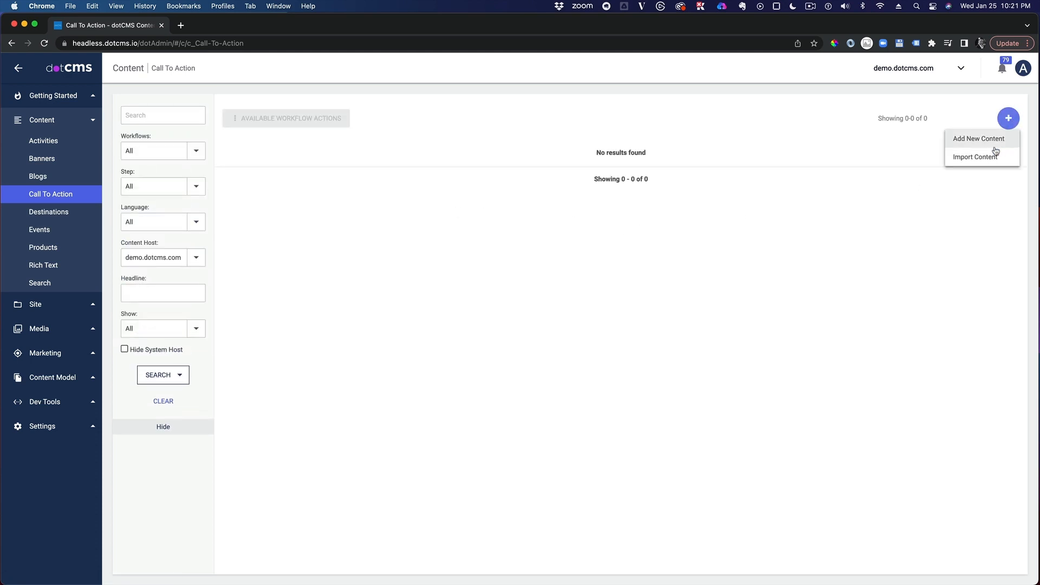
{"action": "left_click", "coordinate": [982, 139]}
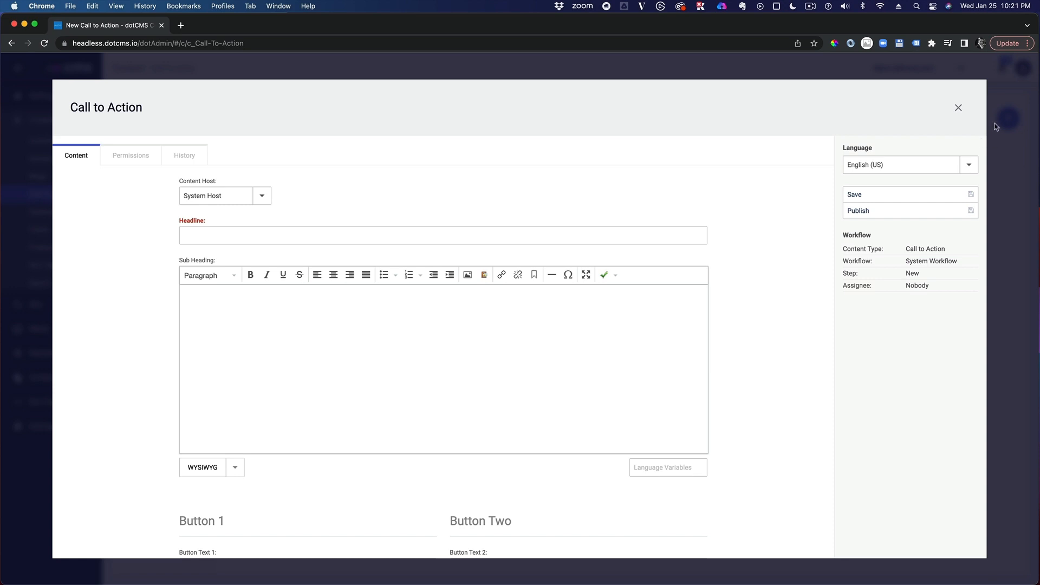
{"action": "left_click", "coordinate": [958, 107]}
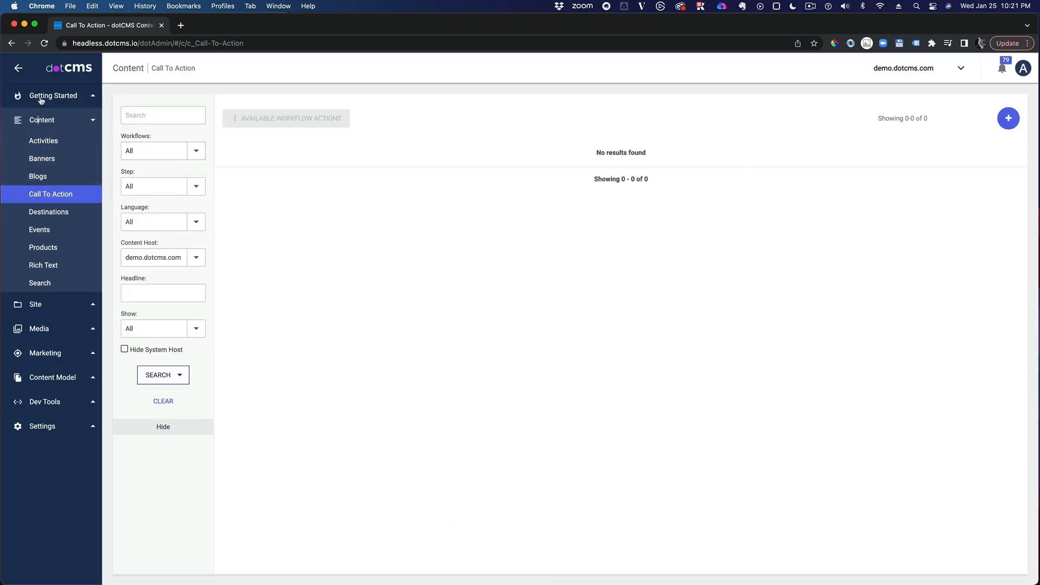
Look up the WYSIWYG configuration files in the application/wysiwyg folder of the demo.dotcms.com site
{"action": "left_click", "coordinate": [35, 304]}
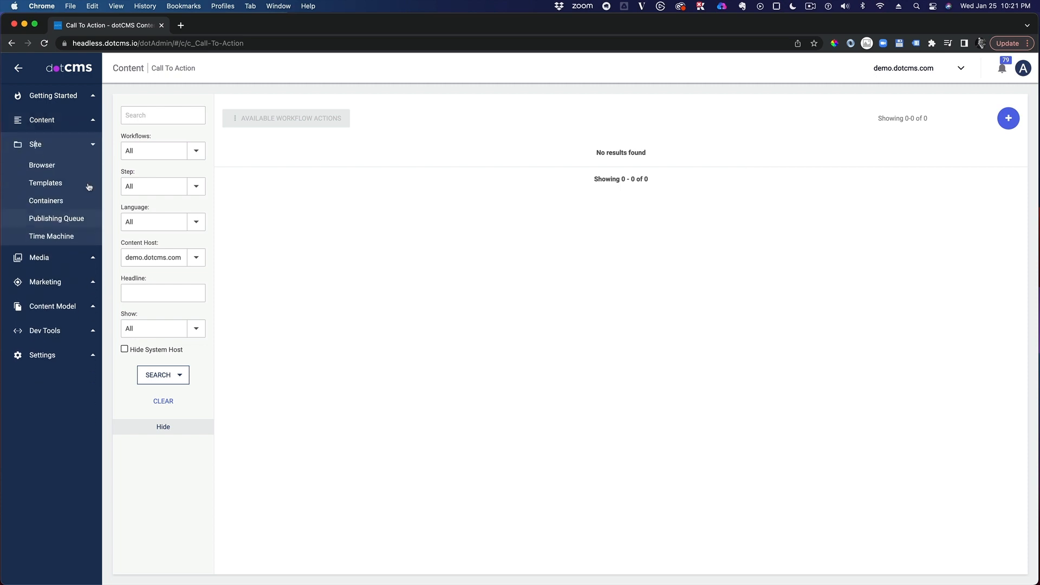
{"action": "left_click", "coordinate": [41, 165]}
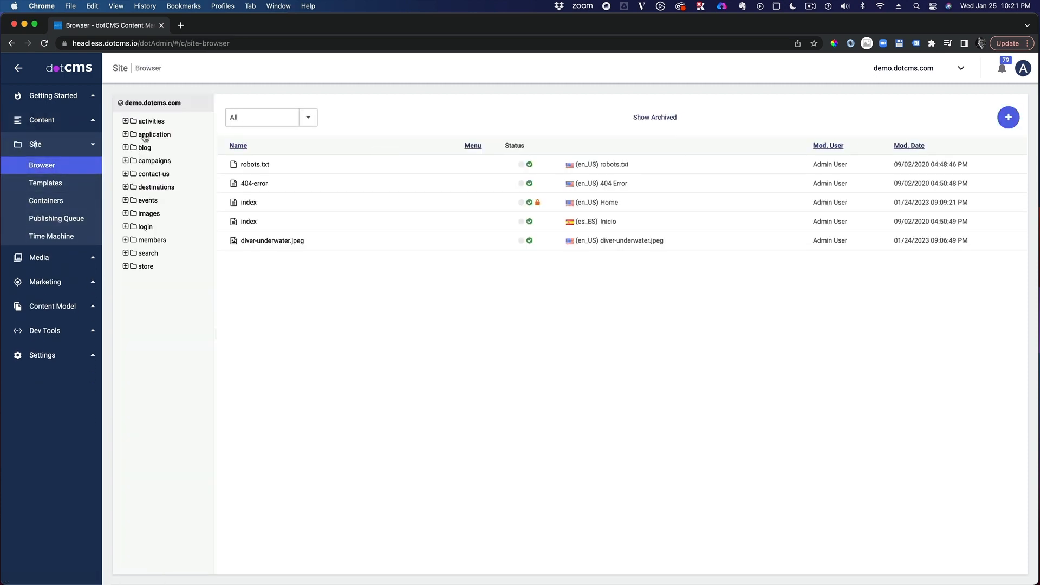
{"action": "left_click", "coordinate": [143, 135]}
{"action": "left_click", "coordinate": [151, 201]}
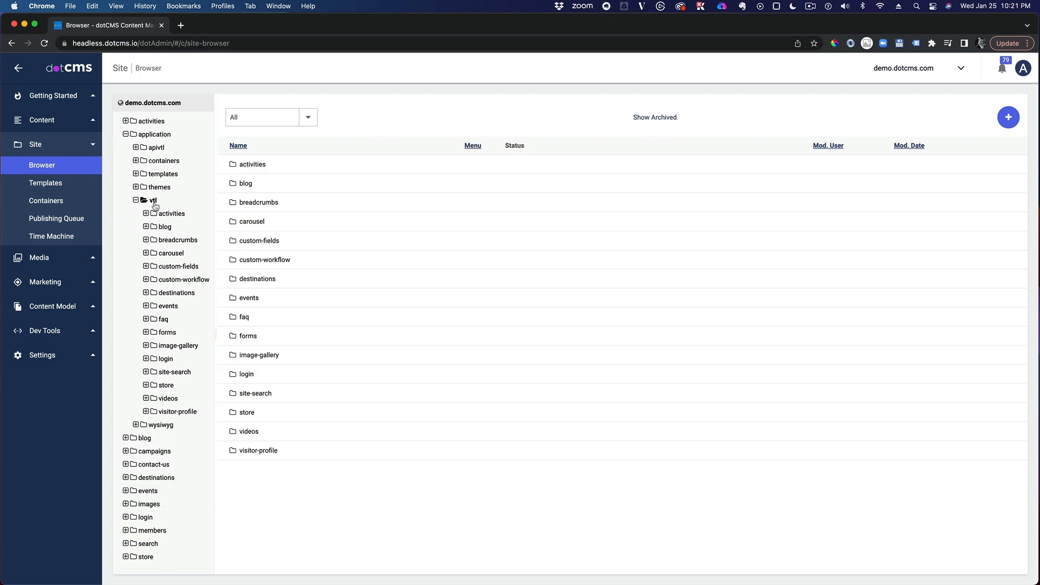
{"action": "left_click", "coordinate": [136, 200]}
{"action": "left_click", "coordinate": [161, 213]}
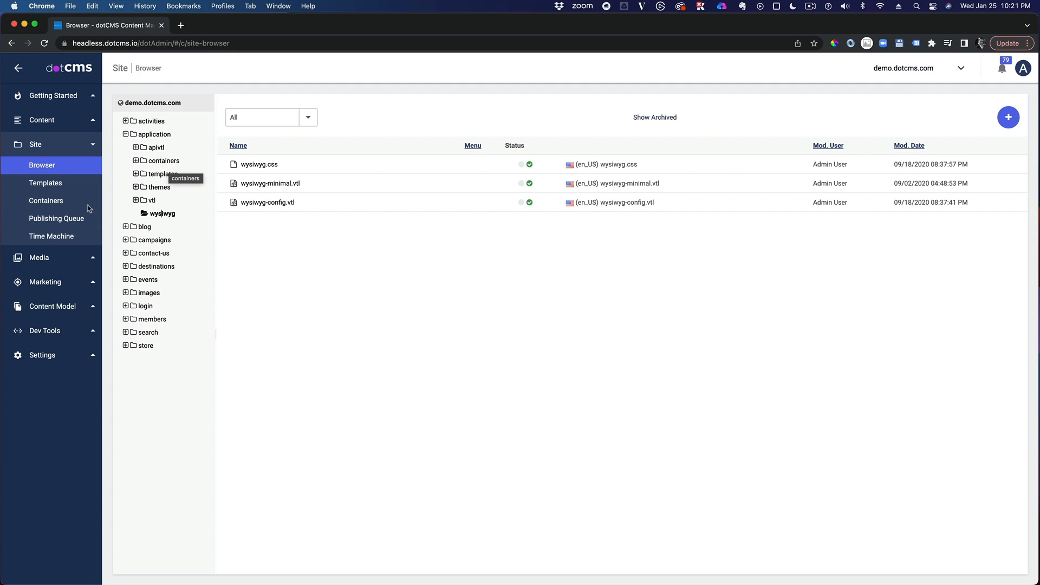
Assign the Call To Action workflow to the Call to Action content type in place of System Workflow
{"action": "left_click", "coordinate": [54, 306]}
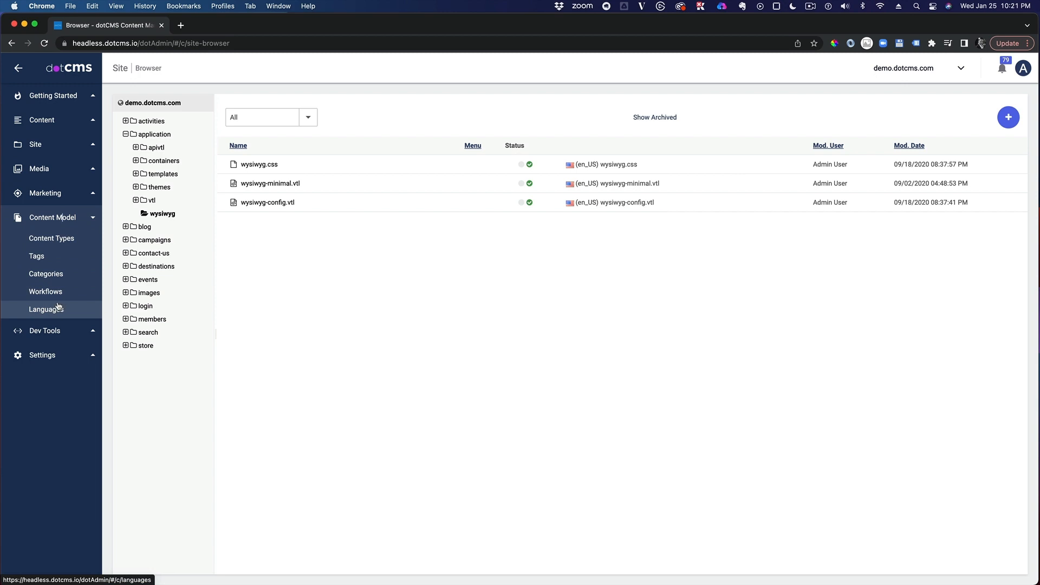
{"action": "left_click", "coordinate": [56, 238]}
{"action": "left_click", "coordinate": [221, 165]}
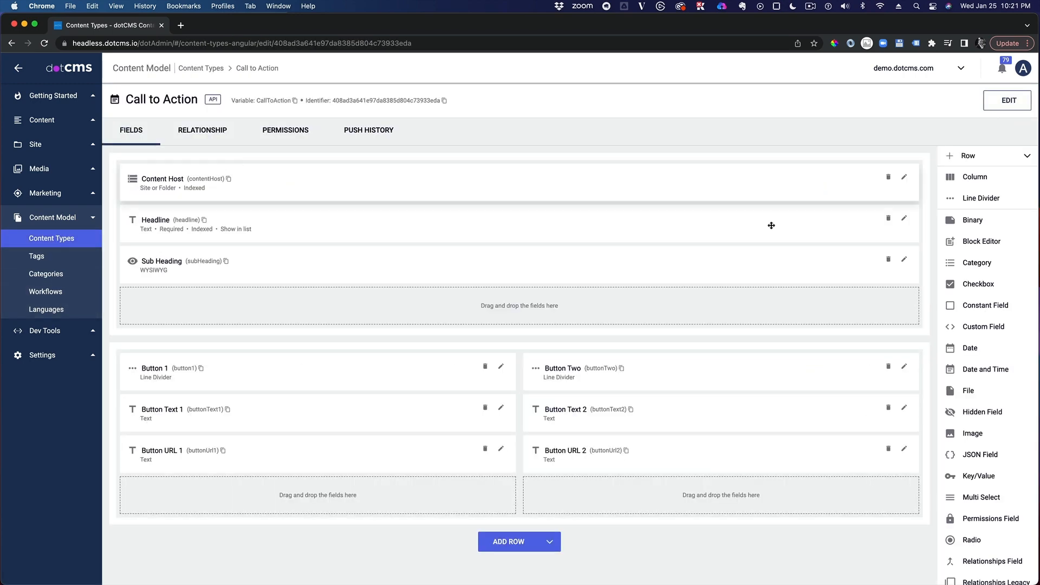
{"action": "left_click", "coordinate": [1007, 100]}
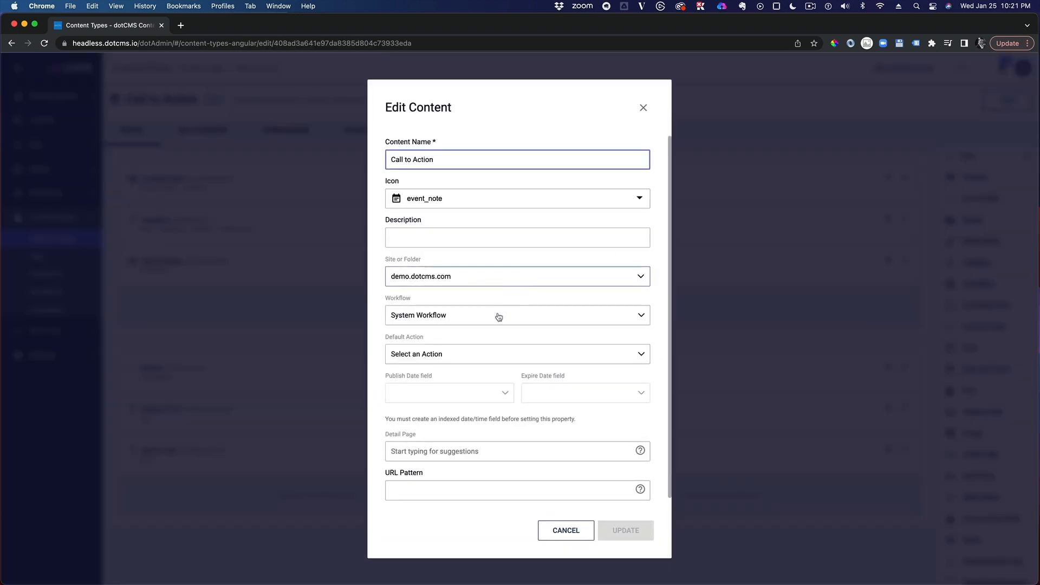
{"action": "left_click", "coordinate": [528, 316]}
{"action": "left_click", "coordinate": [428, 386]}
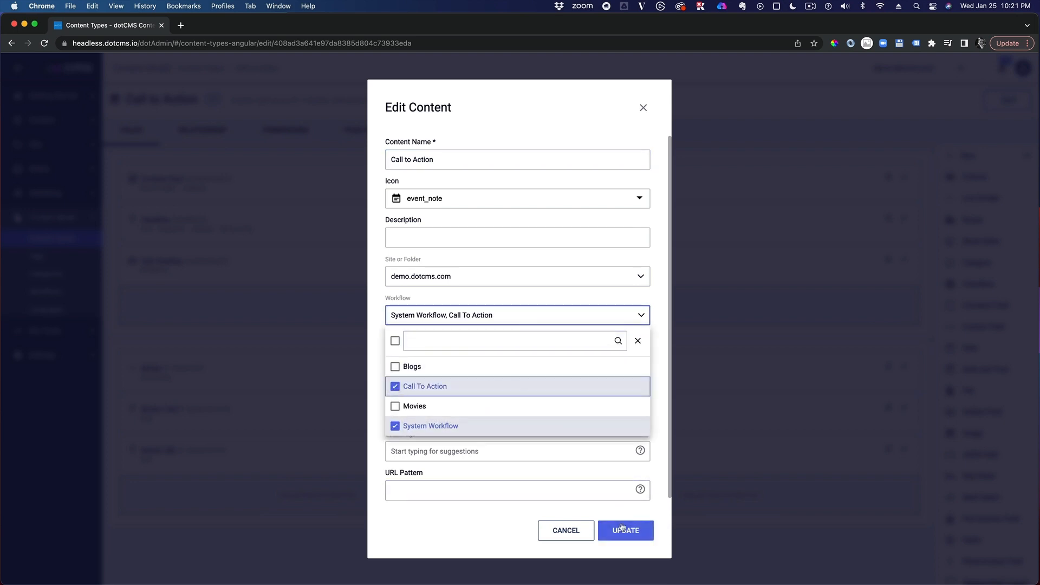
{"action": "left_click", "coordinate": [395, 426]}
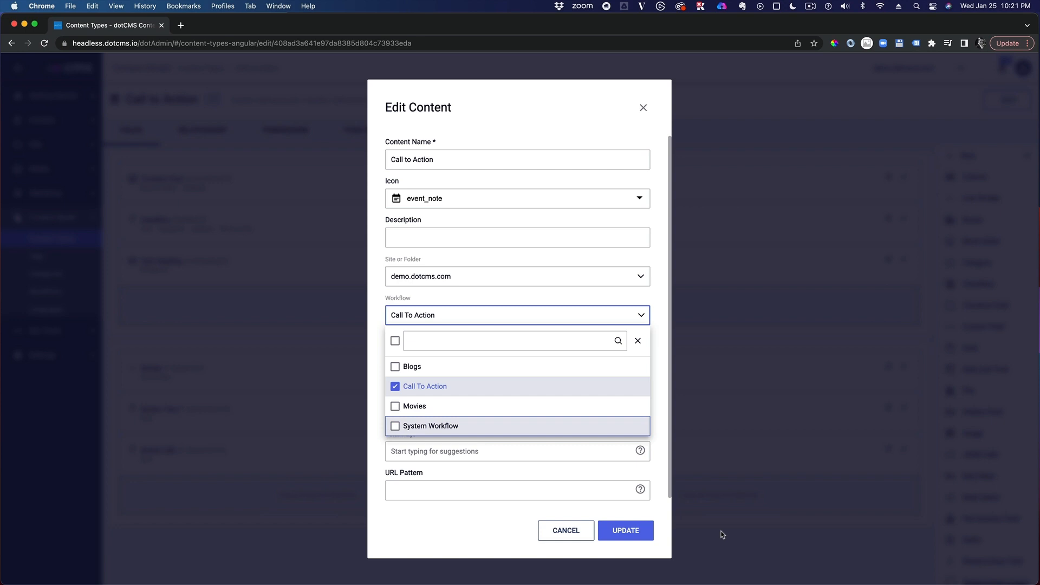
{"action": "left_click", "coordinate": [625, 531]}
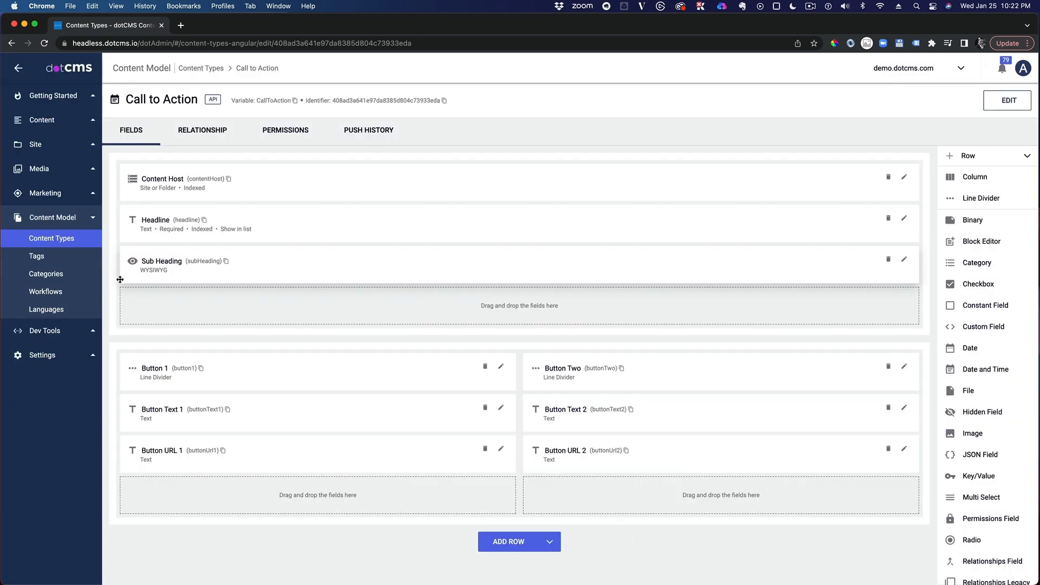
Delete the Translate & Publish action from the Published, Review, Translate and Draft steps of the Call To Action workflow
{"action": "left_click", "coordinate": [55, 293]}
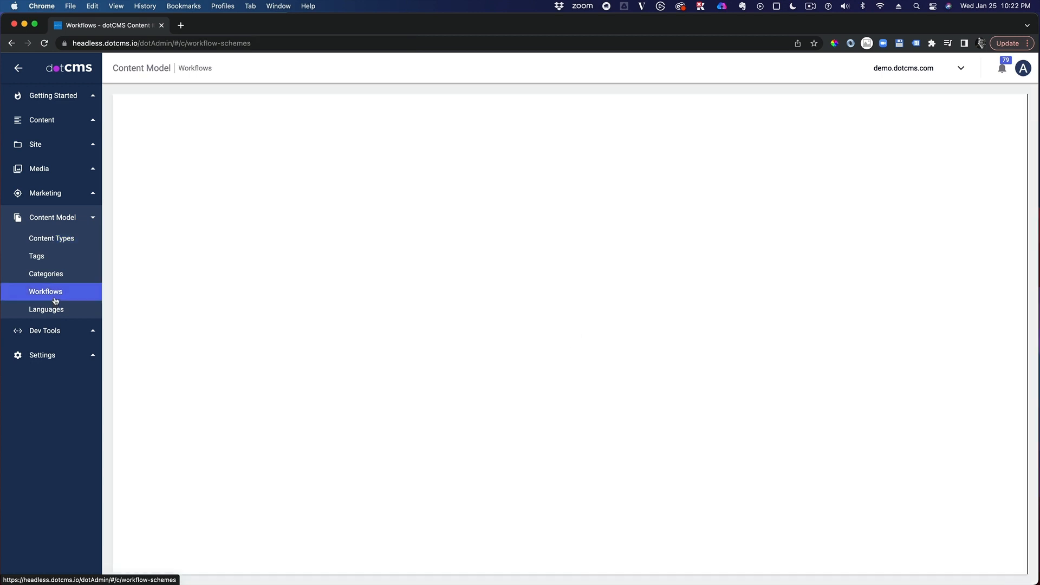
{"action": "left_click", "coordinate": [441, 254]}
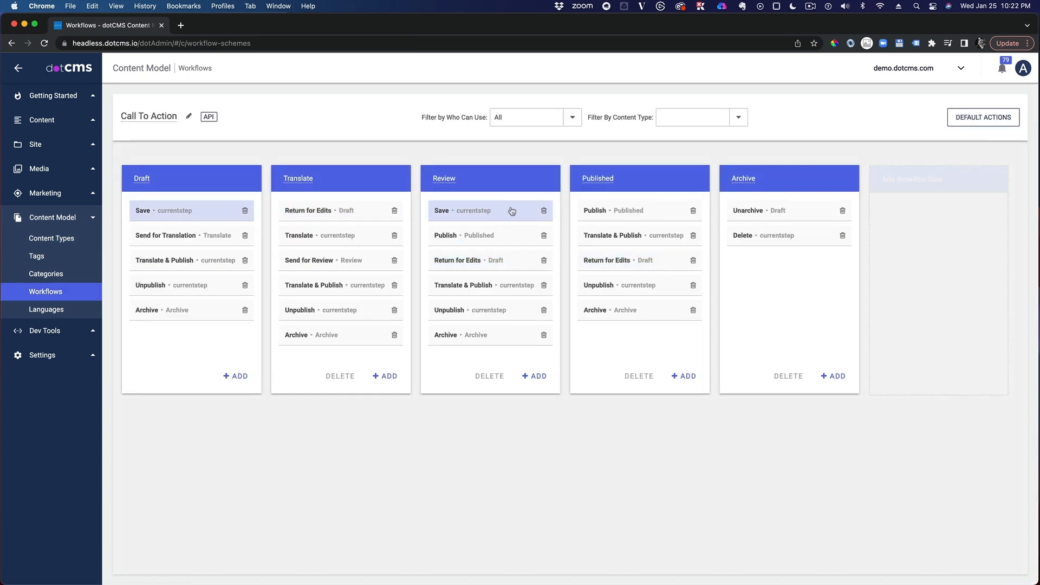
{"action": "left_click", "coordinate": [693, 236]}
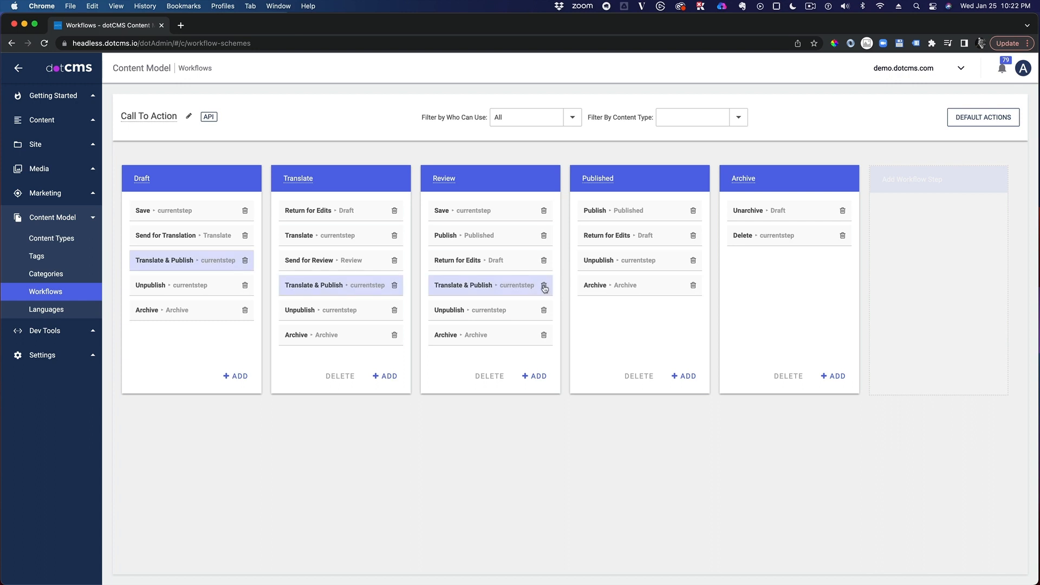
{"action": "left_click", "coordinate": [542, 286]}
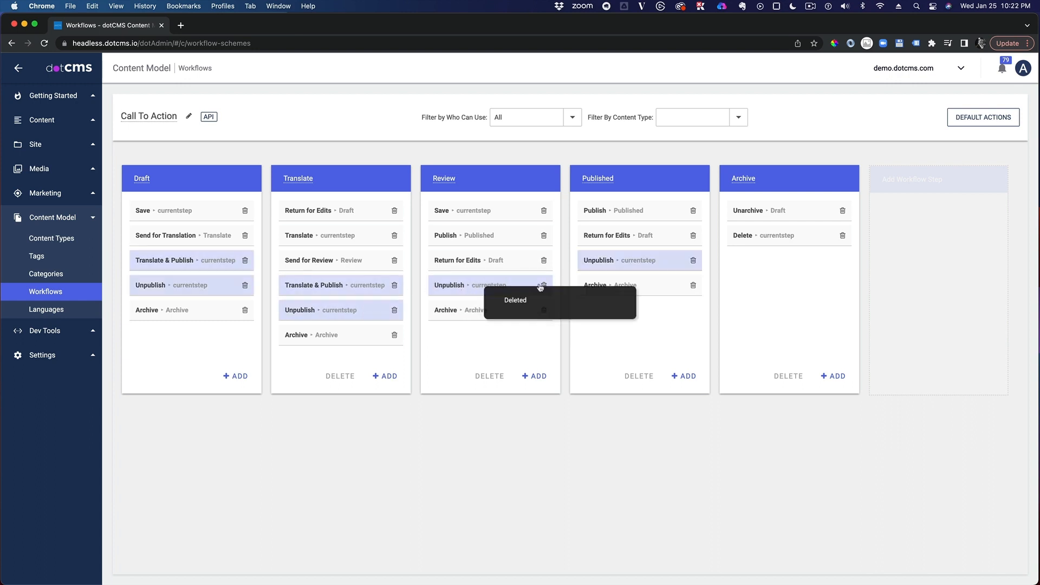
{"action": "left_click", "coordinate": [395, 286]}
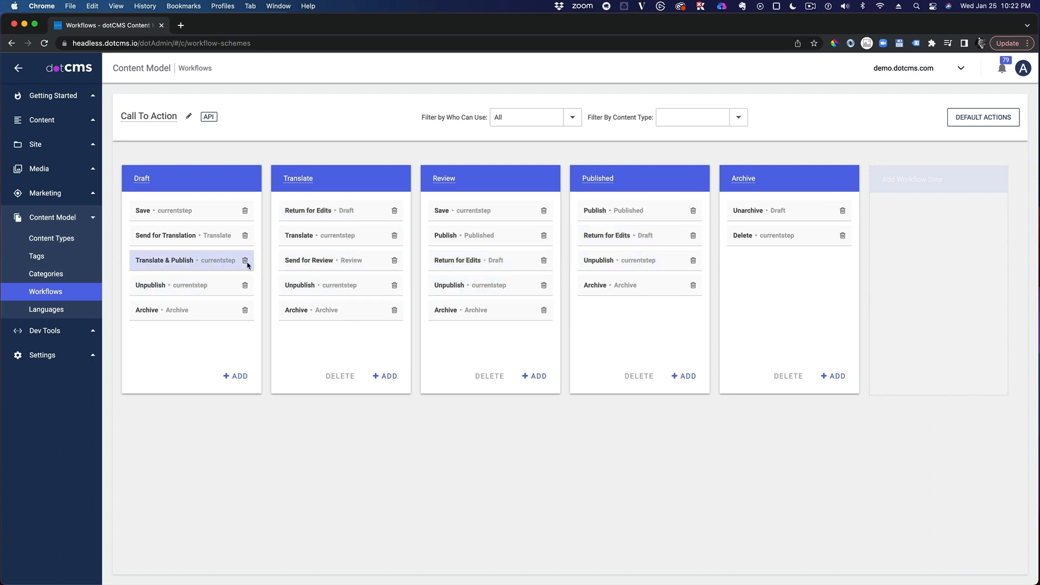
{"action": "left_click", "coordinate": [246, 262]}
{"action": "left_click", "coordinate": [617, 117]}
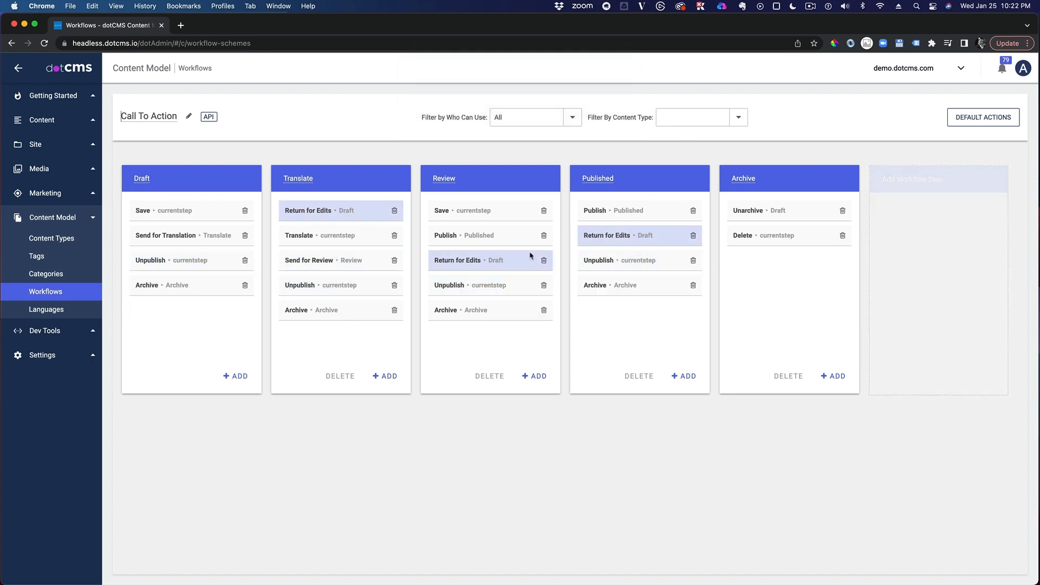
Remove Activities Publisher from who can use the Draft step's Save action, save the action, and return to the workflow steps
{"action": "left_click", "coordinate": [536, 378]}
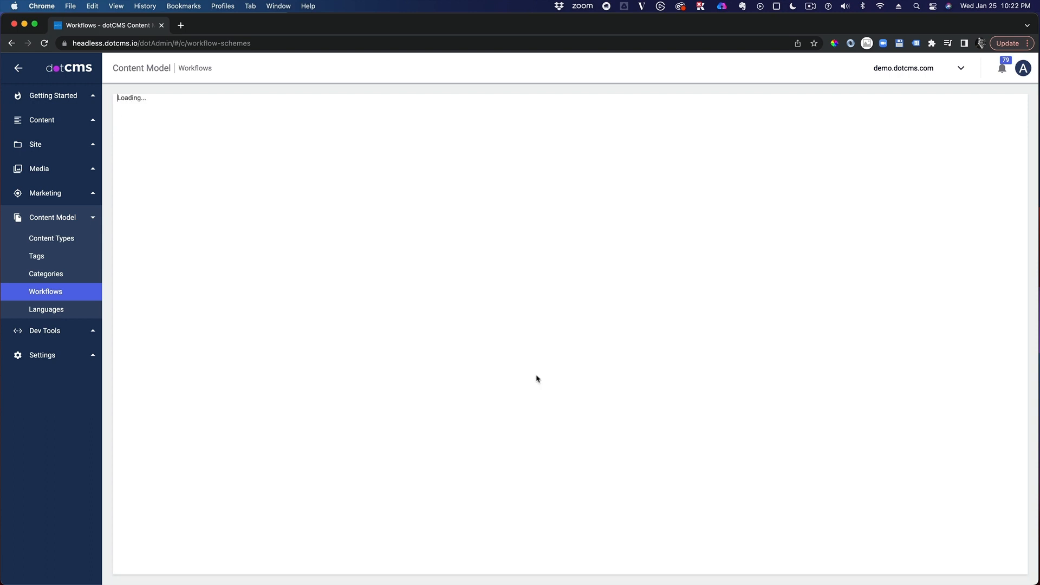
{"action": "left_click", "coordinate": [901, 131]}
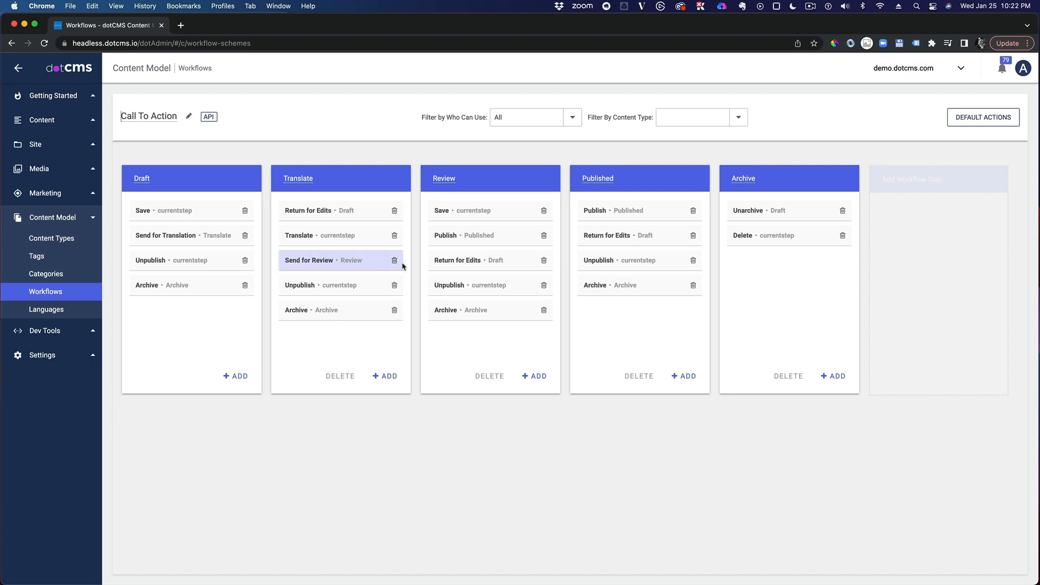
{"action": "left_click", "coordinate": [184, 211]}
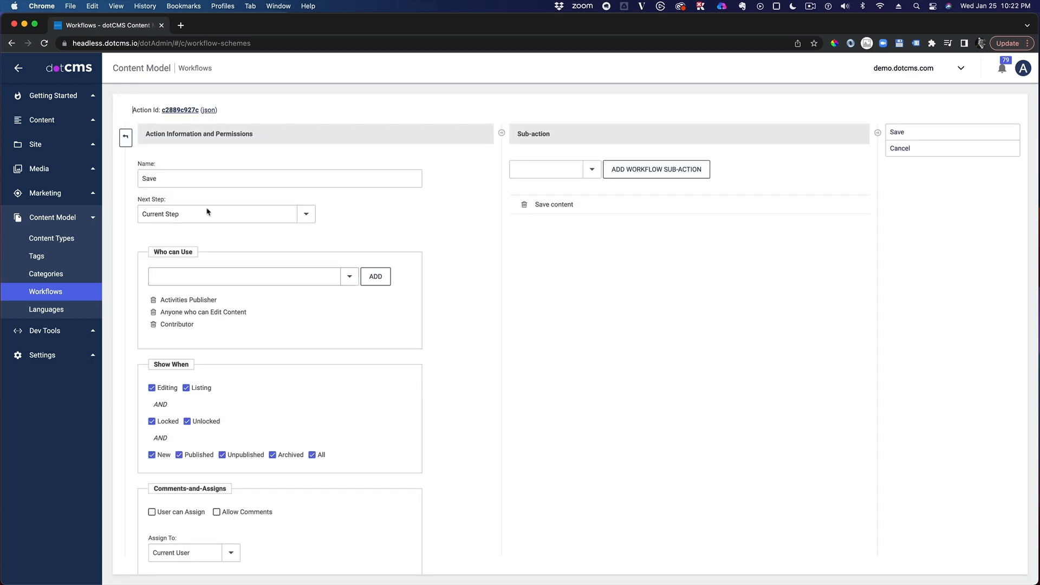
{"action": "left_click_drag", "start_coordinate": [191, 324], "coordinate": [166, 313]}
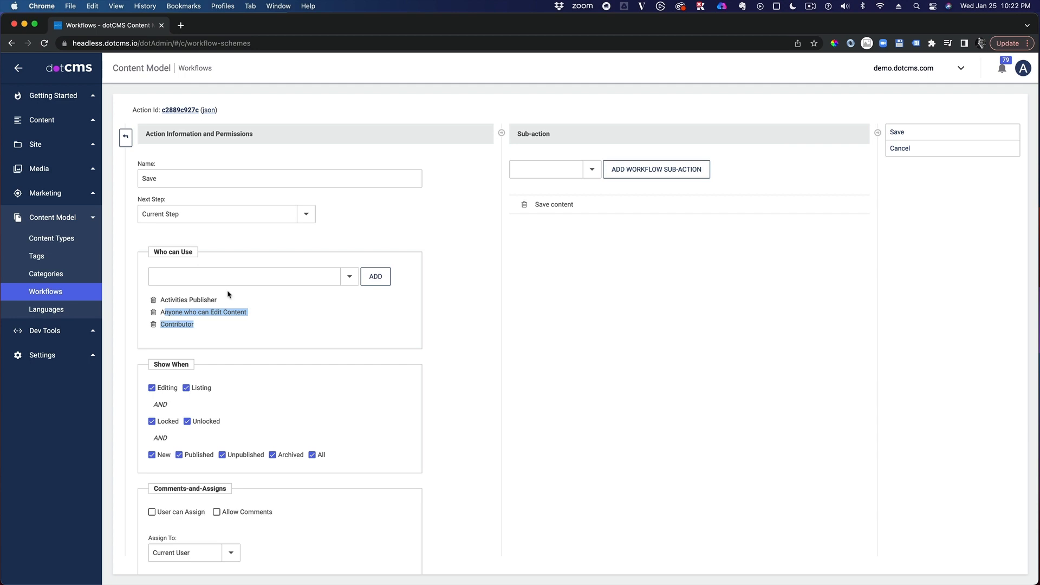
{"action": "left_click", "coordinate": [153, 299]}
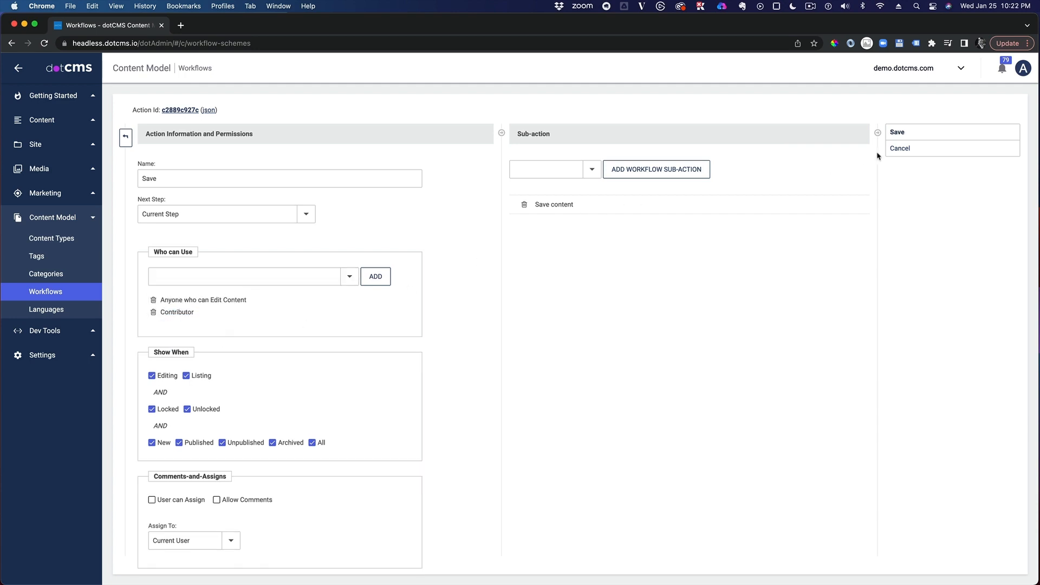
{"action": "left_click", "coordinate": [898, 132]}
{"action": "left_click", "coordinate": [593, 171]}
{"action": "left_click", "coordinate": [593, 172]}
{"action": "left_click", "coordinate": [124, 139]}
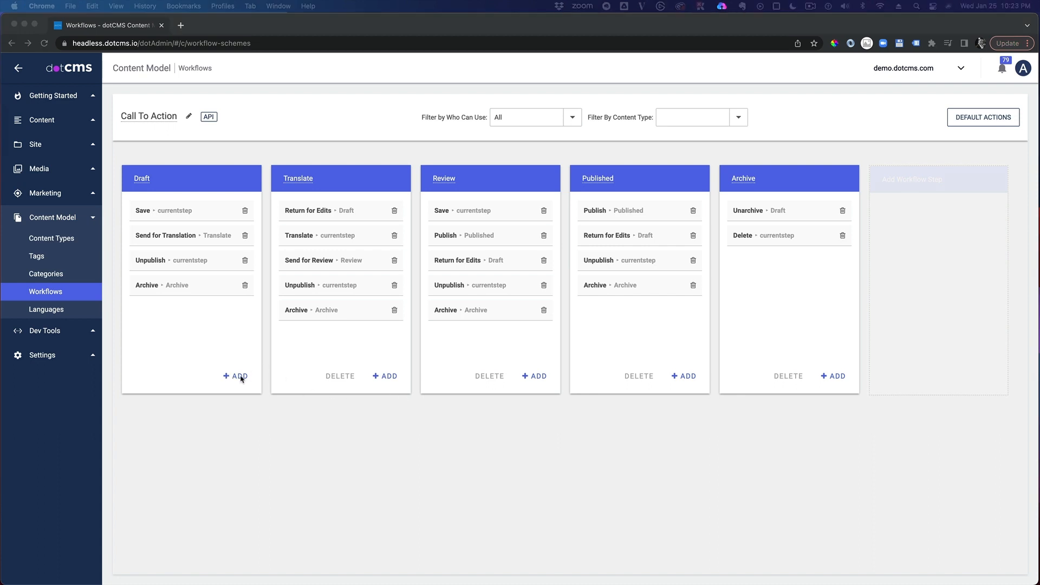
Create a new action named Translate & Publish in the Published step of the Call To Action workflow
{"action": "left_click", "coordinate": [685, 377]}
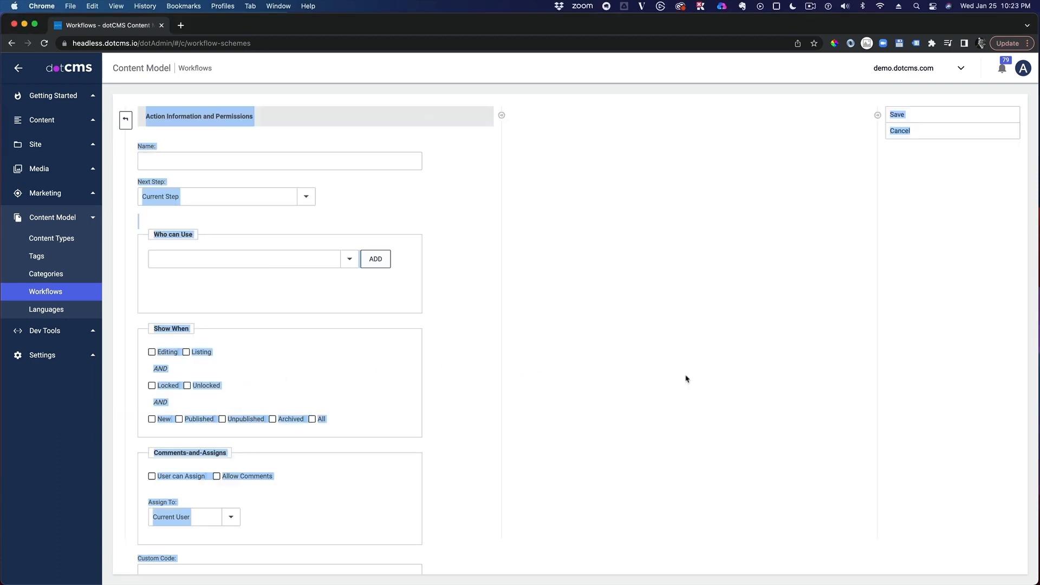
{"action": "left_click", "coordinate": [202, 164]}
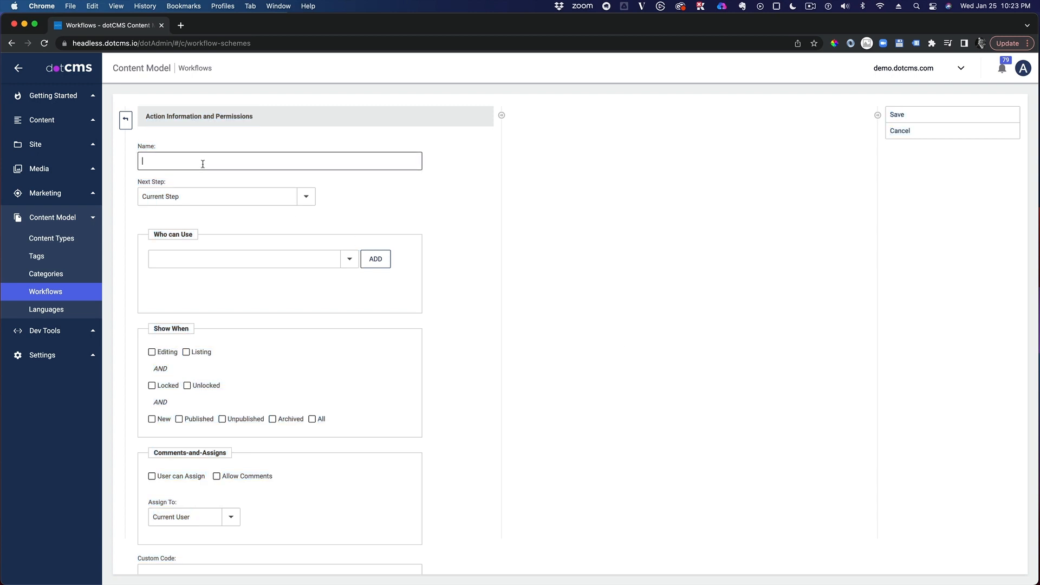
{"action": "type", "text": "Translate & Publish"}
{"action": "left_click", "coordinate": [333, 261]}
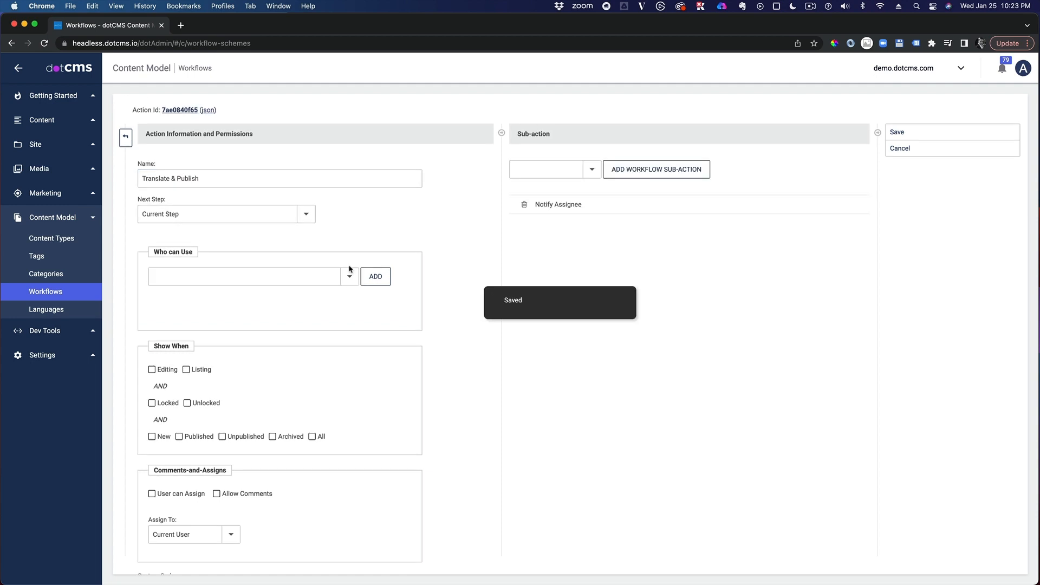
Allow Admin User to use the Translate & Publish action and make it show in all editing, listing, lock and content states
{"action": "left_click", "coordinate": [350, 276]}
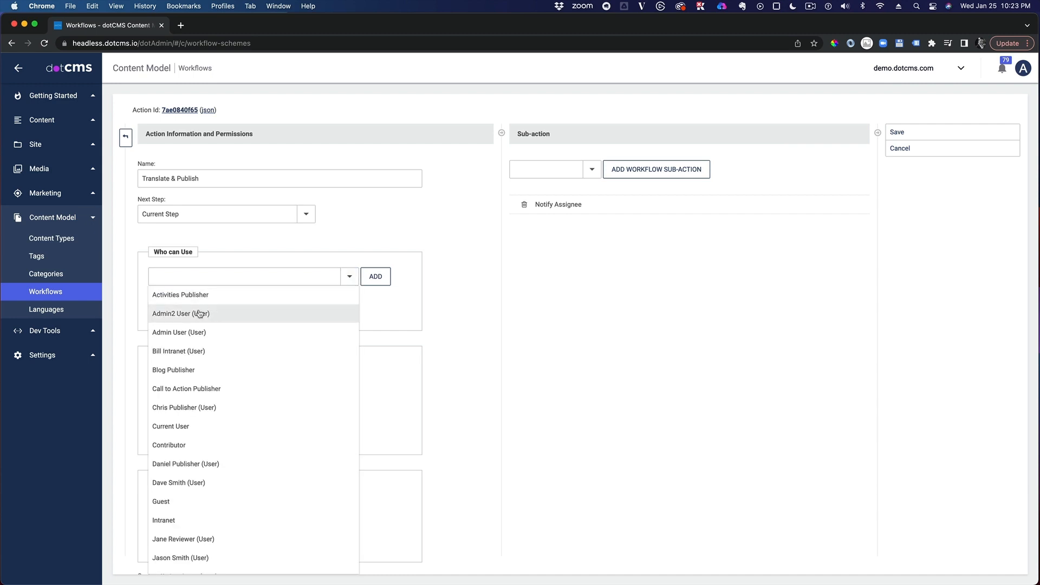
{"action": "left_click", "coordinate": [184, 334]}
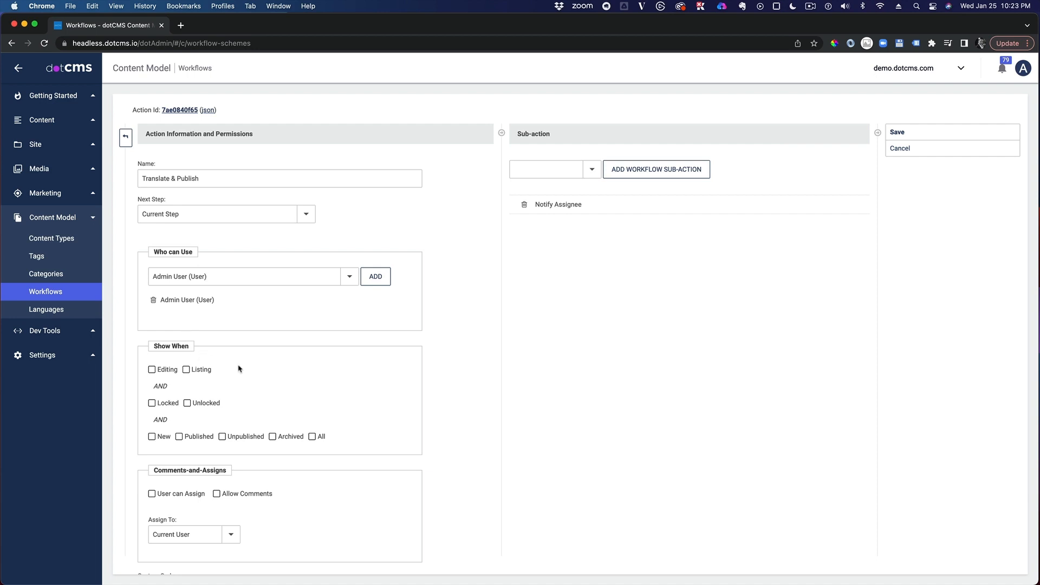
{"action": "left_click", "coordinate": [313, 437]}
{"action": "left_click", "coordinate": [313, 437]}
{"action": "left_click", "coordinate": [313, 437]}
{"action": "scroll", "coordinate": [165, 504], "scroll_direction": "down", "scroll_amount": 2}
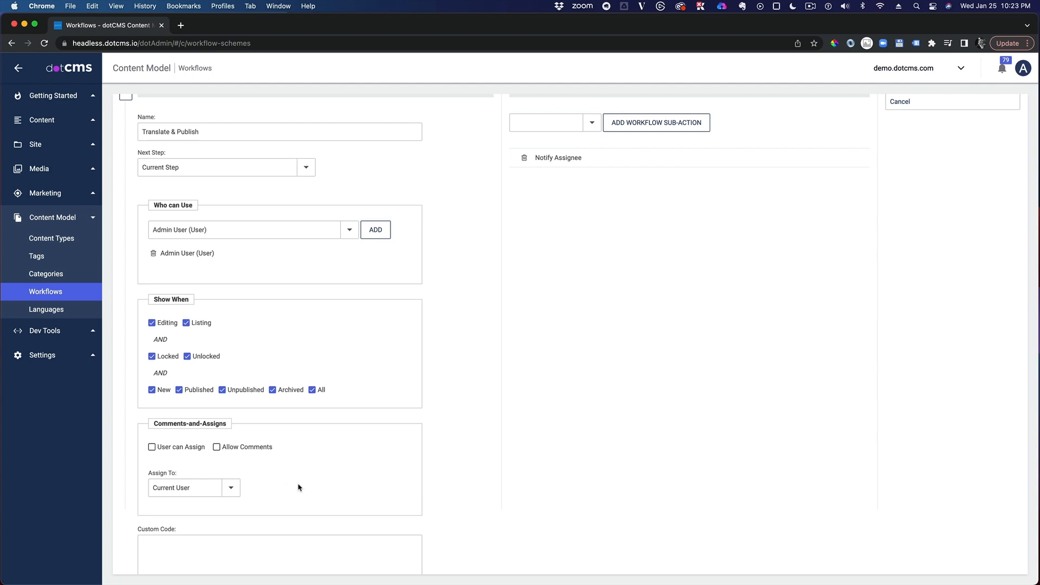
{"action": "scroll", "coordinate": [751, 416], "scroll_direction": "up", "scroll_amount": 2}
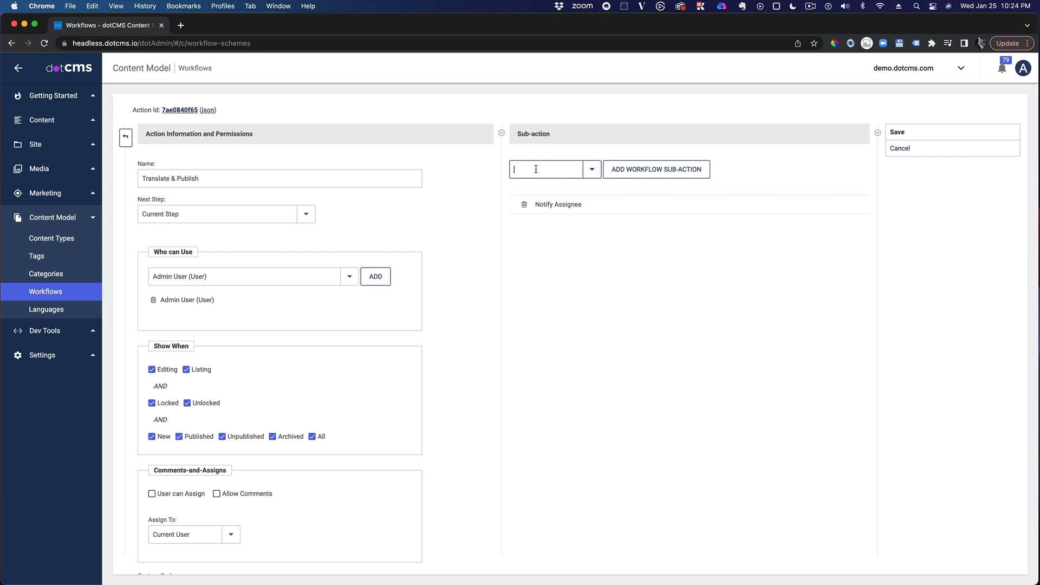
Add a Save content sub-action to the Translate & Publish action and delete its Notify Assignee sub-action
{"action": "type", "text": "sav"}
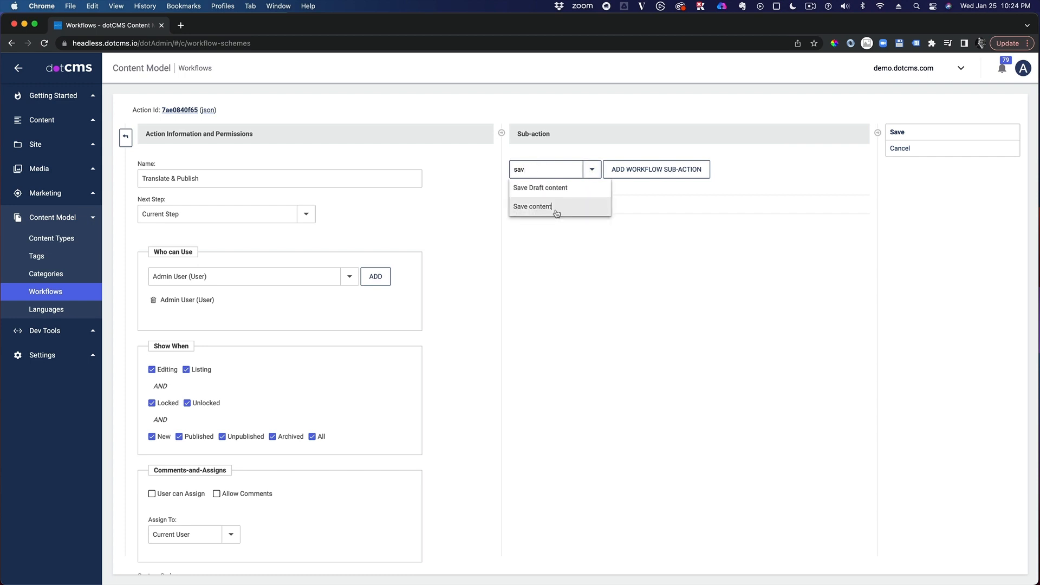
{"action": "left_click", "coordinate": [557, 213]}
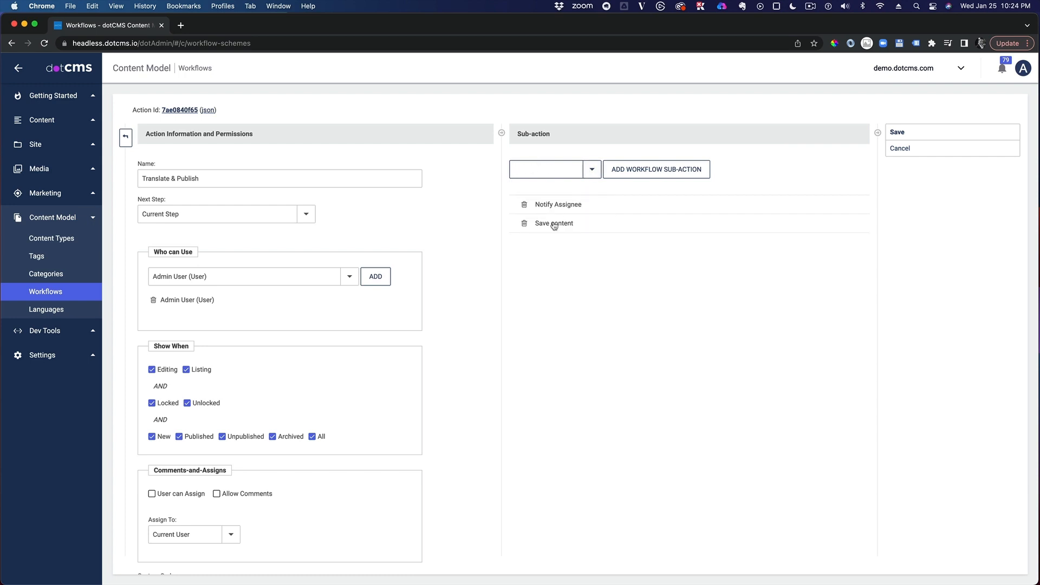
{"action": "left_click", "coordinate": [524, 205]}
{"action": "left_click", "coordinate": [611, 107]}
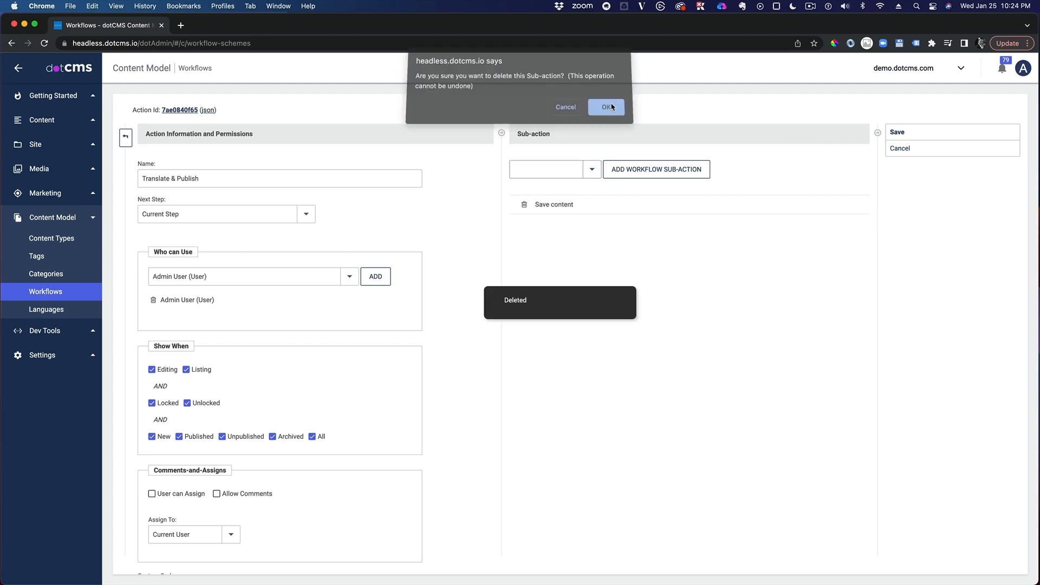
Add a Send an Email sub-action to the Translate & Publish action, and delete it after checking its parameters
{"action": "left_click", "coordinate": [592, 169]}
{"action": "scroll", "coordinate": [550, 383], "scroll_direction": "down", "scroll_amount": 3}
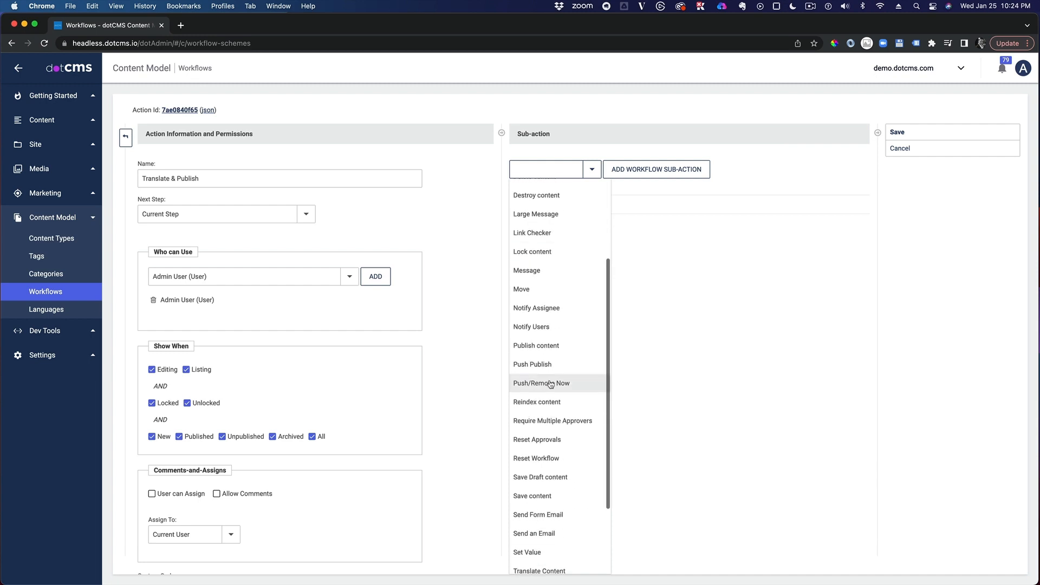
{"action": "scroll", "coordinate": [542, 385], "scroll_direction": "up", "scroll_amount": 3}
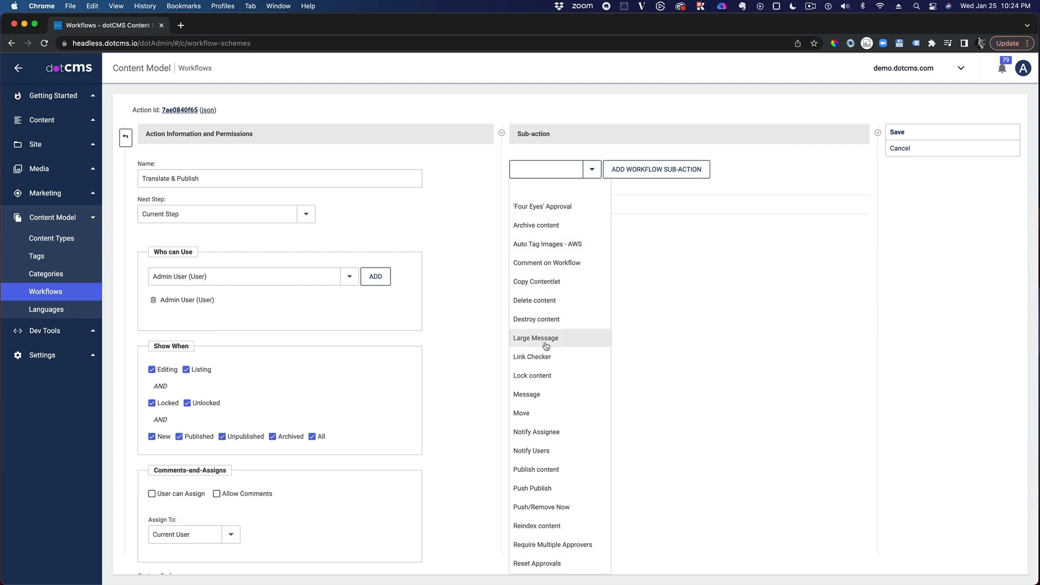
{"action": "scroll", "coordinate": [547, 350], "scroll_direction": "down", "scroll_amount": 3}
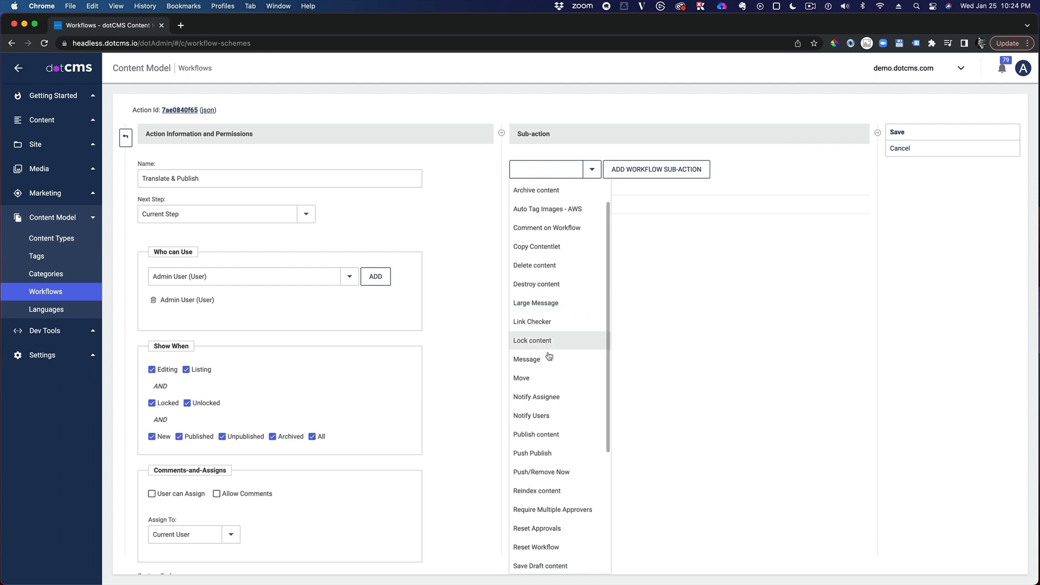
{"action": "scroll", "coordinate": [554, 382], "scroll_direction": "down", "scroll_amount": 4}
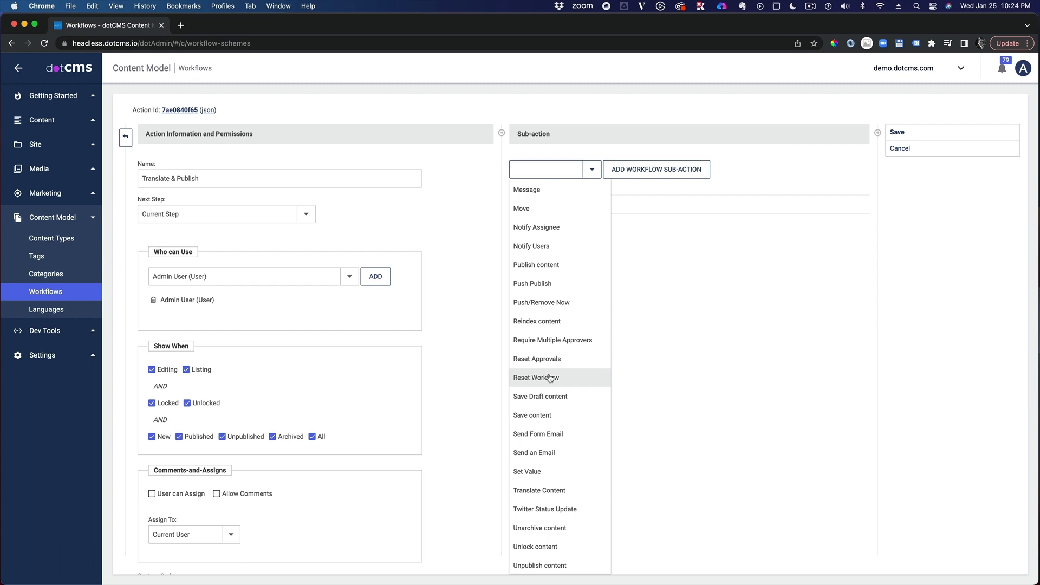
{"action": "scroll", "coordinate": [550, 378], "scroll_direction": "down", "scroll_amount": 1}
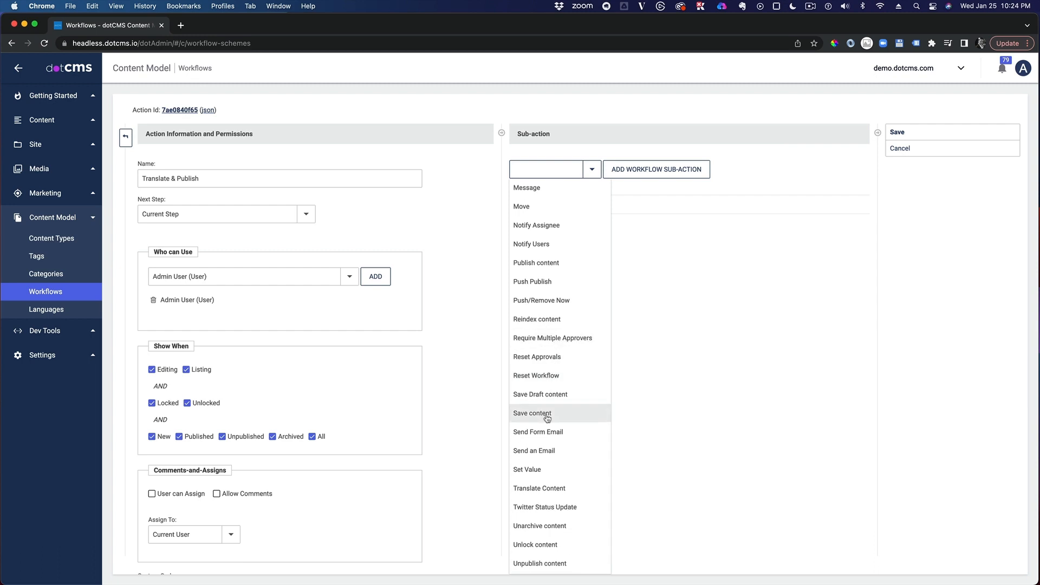
{"action": "left_click", "coordinate": [546, 451]}
{"action": "left_click", "coordinate": [569, 224]}
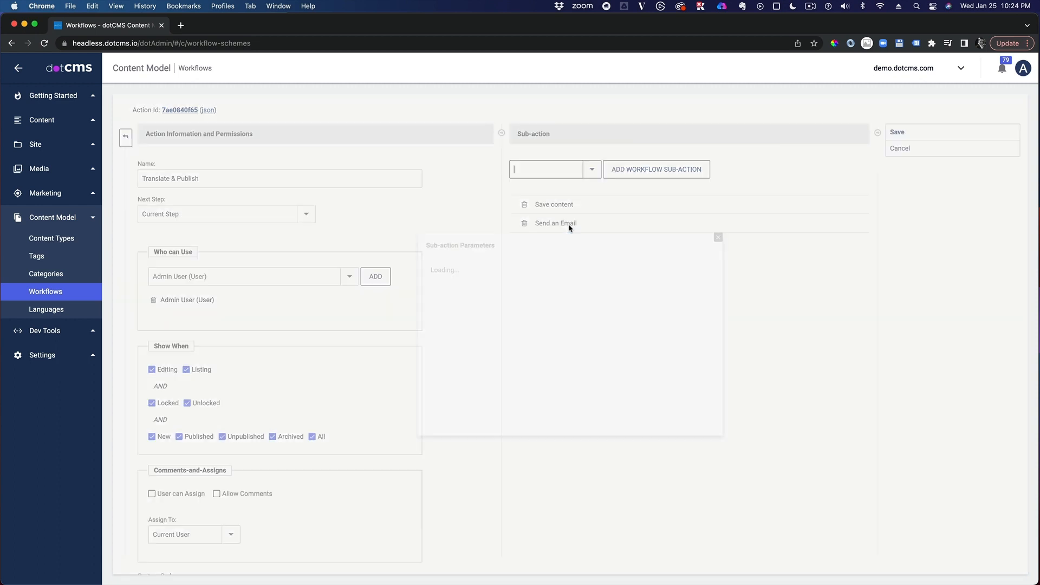
{"action": "left_click", "coordinate": [719, 124]}
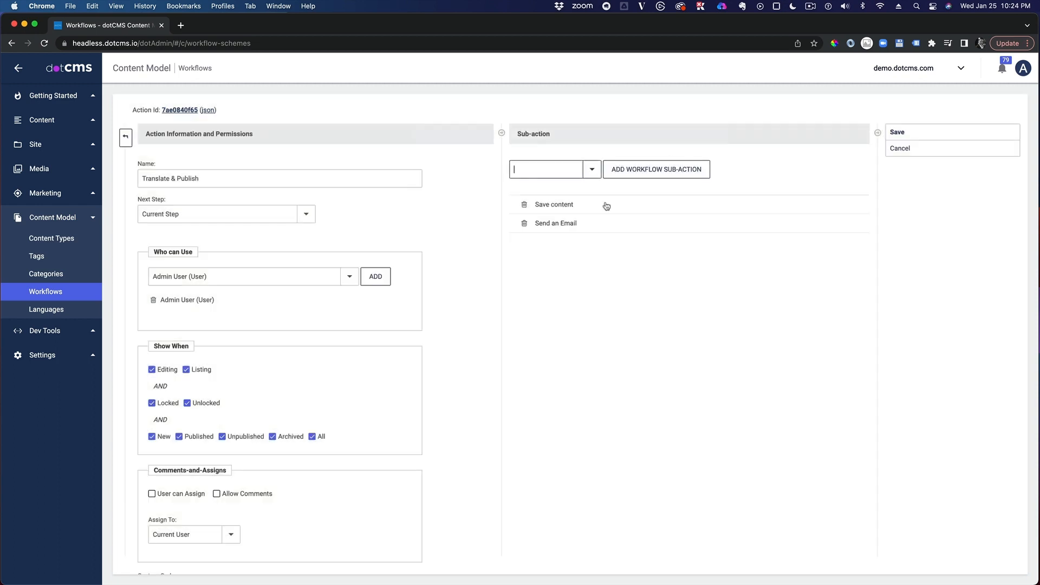
{"action": "left_click", "coordinate": [524, 224]}
{"action": "left_click", "coordinate": [605, 111]}
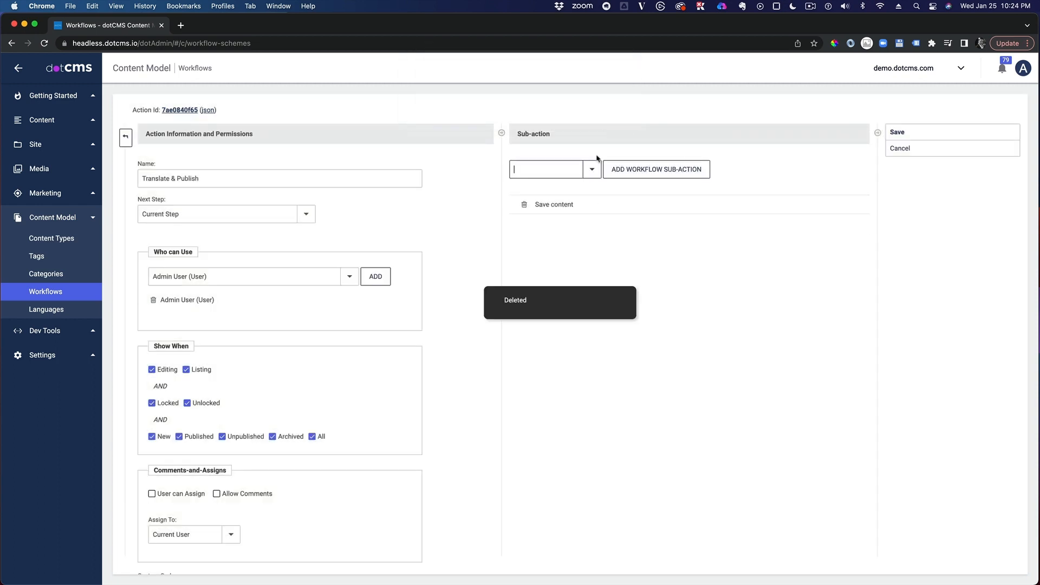
Add the Publish content and Translate Content sub-actions to the Translate & Publish action
{"action": "left_click", "coordinate": [592, 169]}
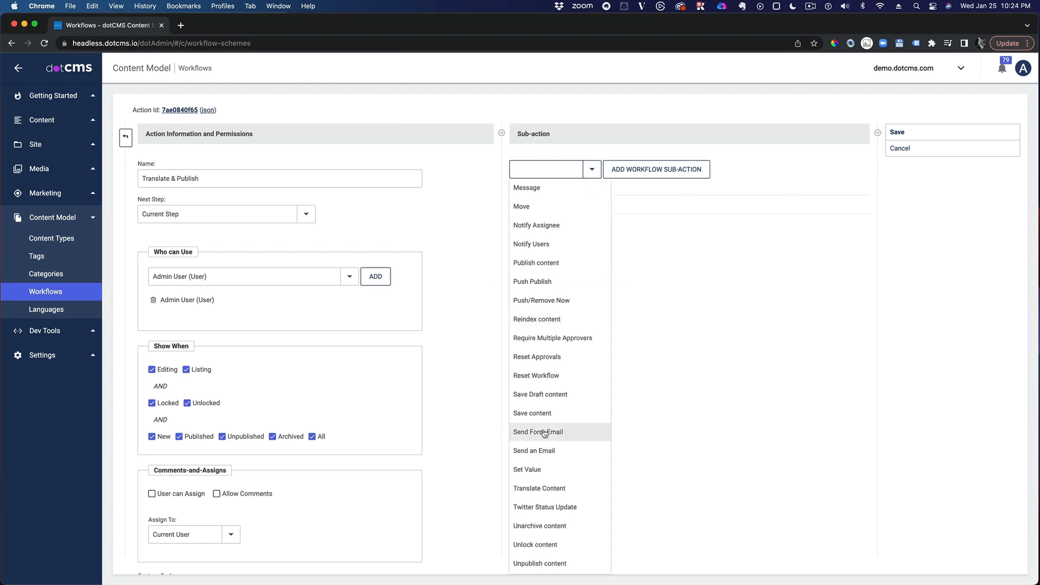
{"action": "scroll", "coordinate": [550, 433], "scroll_direction": "down", "scroll_amount": 1}
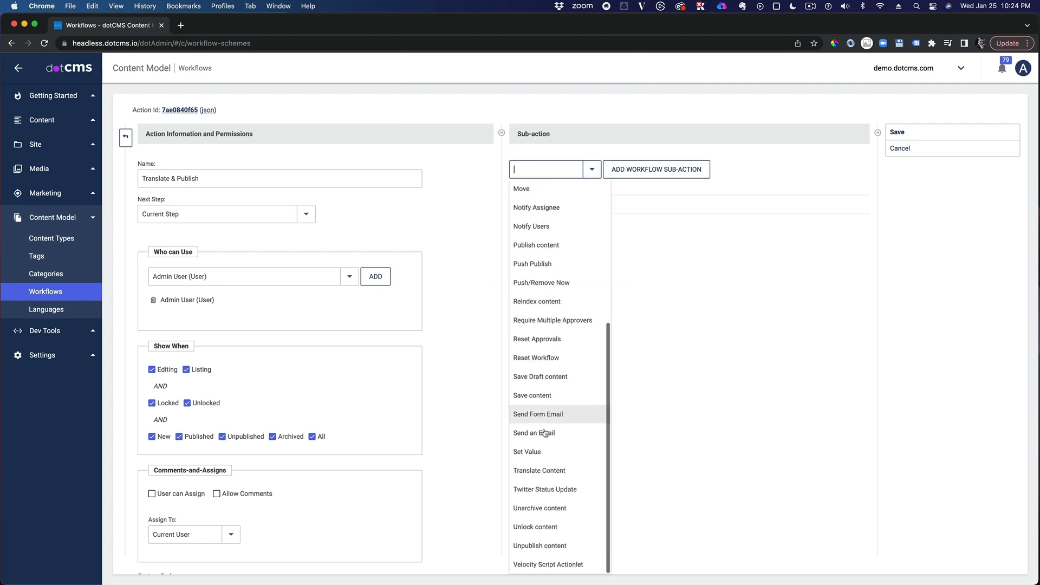
{"action": "left_click", "coordinate": [543, 247]}
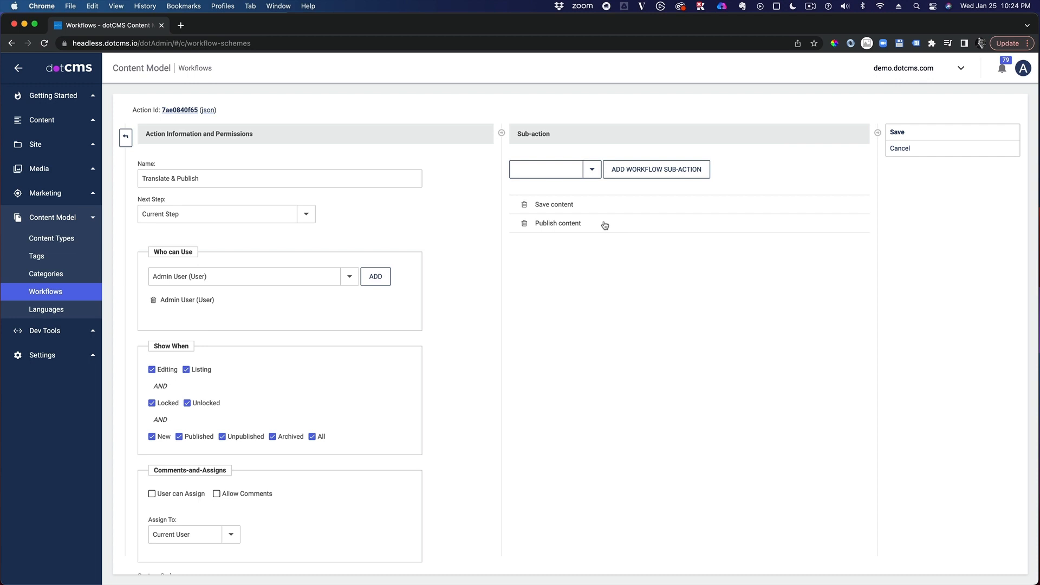
{"action": "left_click", "coordinate": [592, 169]}
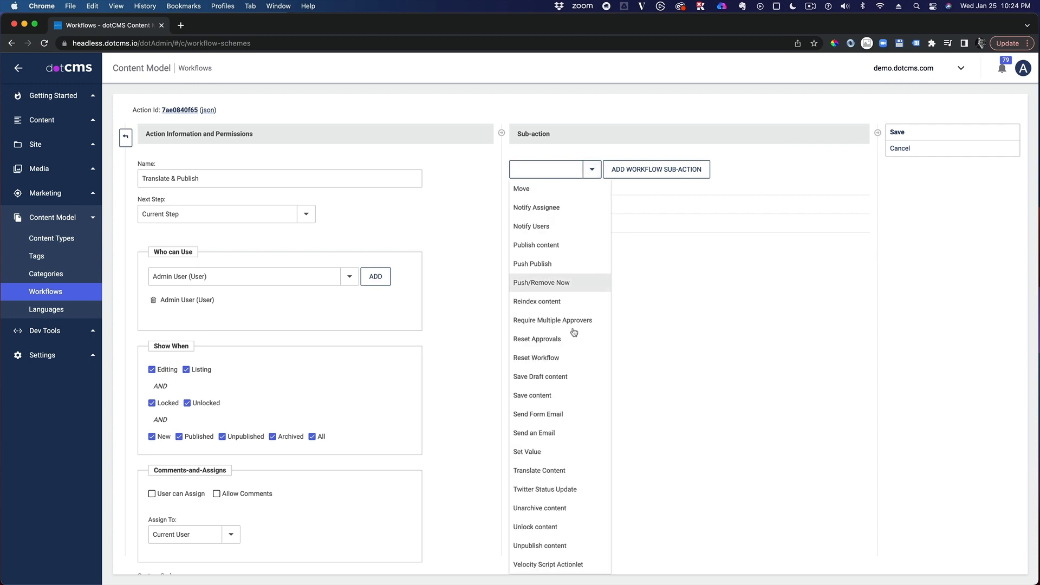
{"action": "scroll", "coordinate": [563, 363], "scroll_direction": "down", "scroll_amount": 1}
{"action": "left_click", "coordinate": [563, 469]}
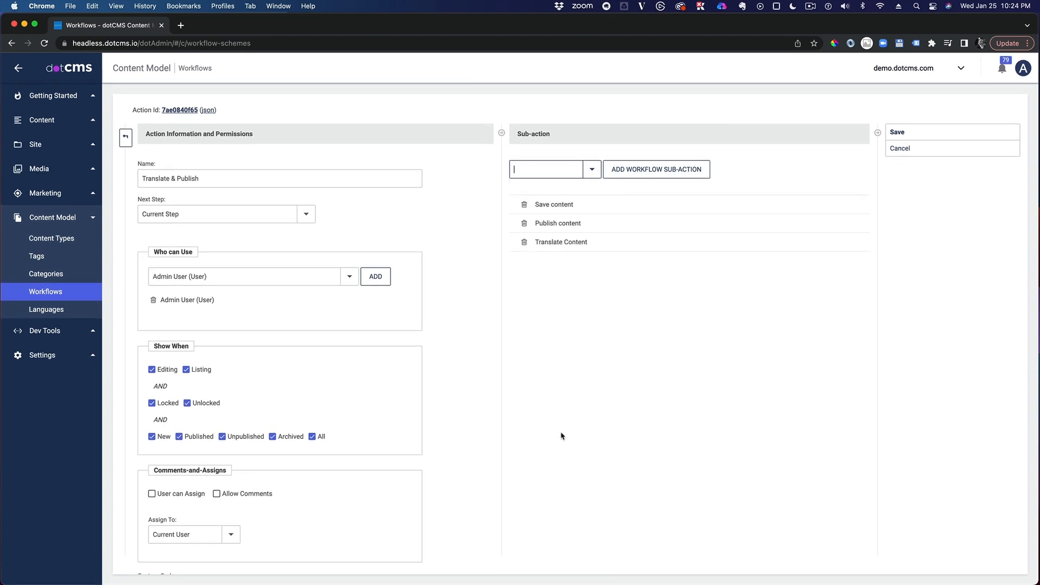
Paste the Service API Key into the Translate Content sub-action's parameters, set Ignore Fields to key, and save the parameters
{"action": "left_click", "coordinate": [584, 250]}
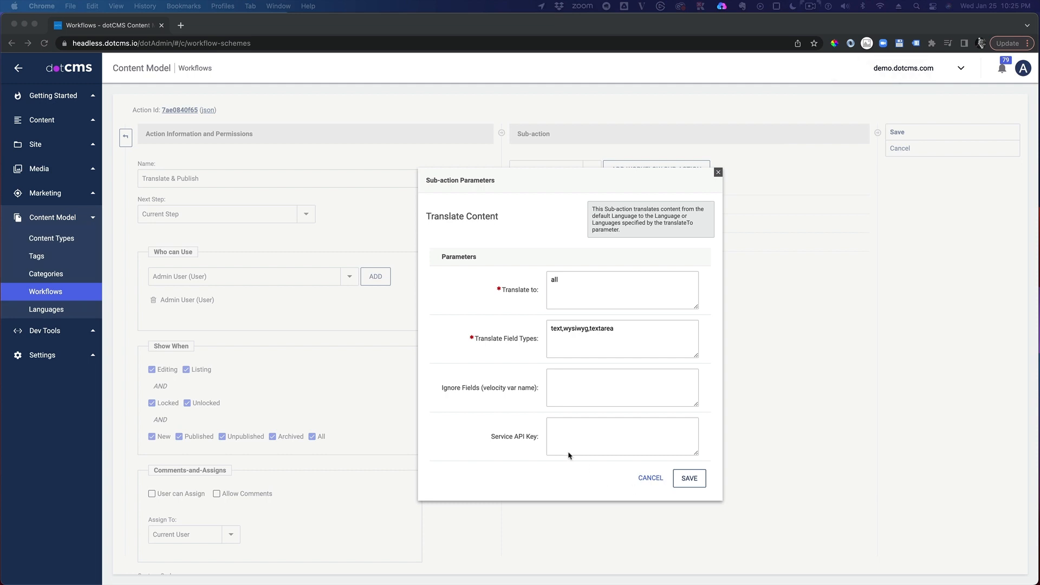
{"action": "left_click", "coordinate": [569, 430]}
{"action": "key", "text": "super+v"}
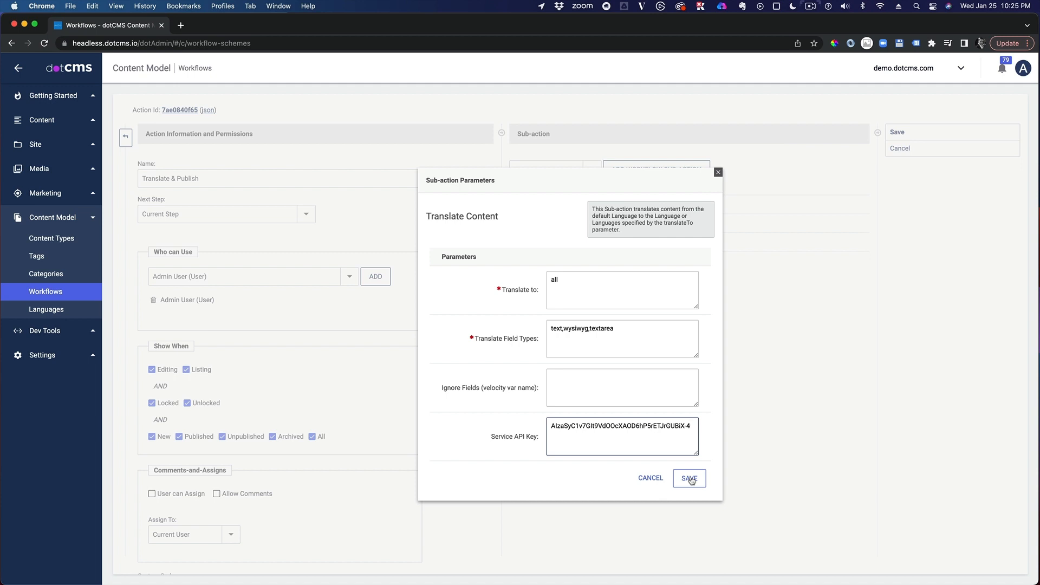
{"action": "left_click", "coordinate": [578, 380]}
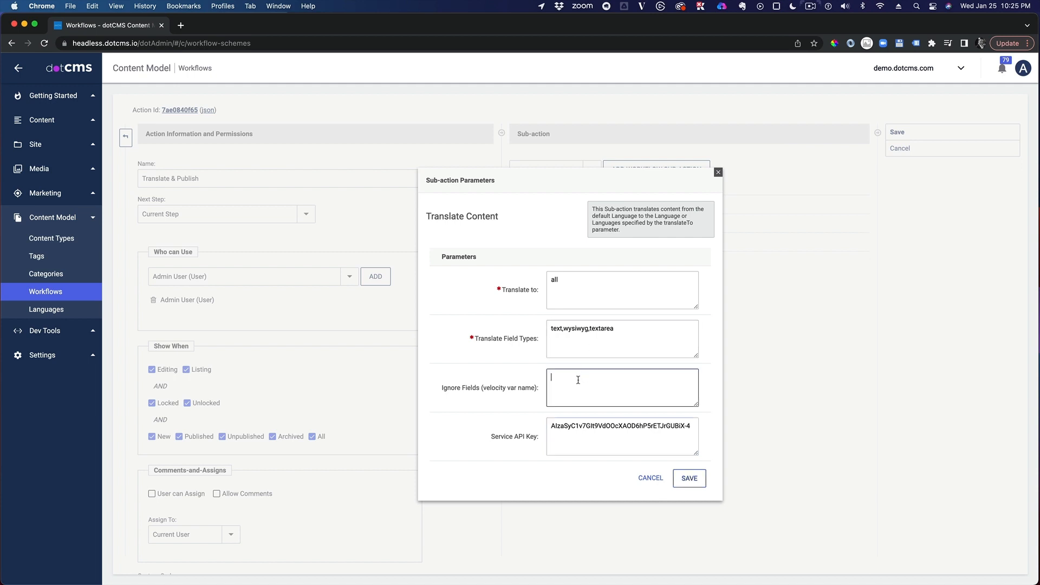
{"action": "type", "text": "key"}
{"action": "left_click", "coordinate": [688, 479]}
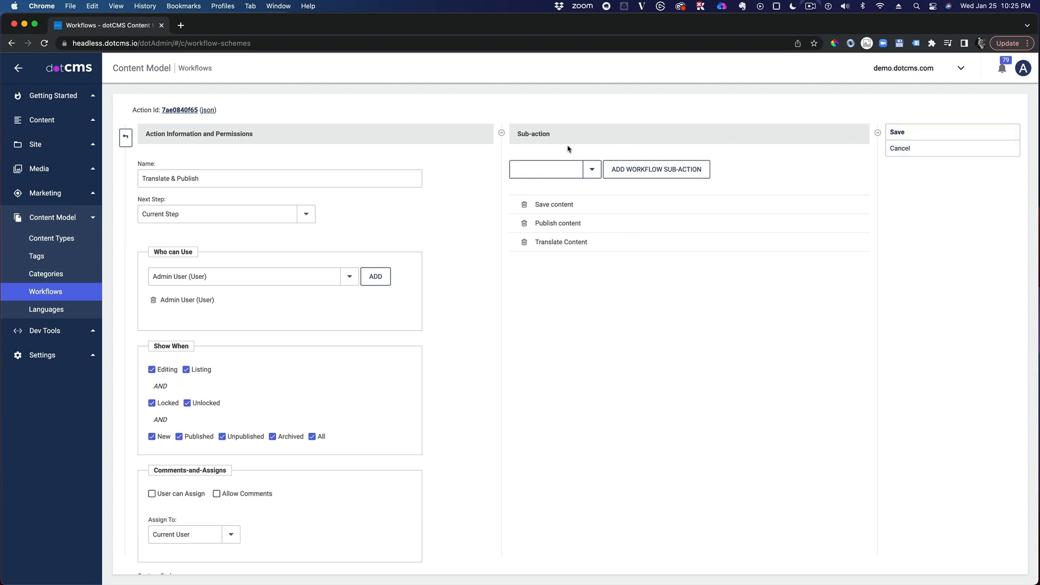
Add an Unlock content sub-action to the Translate & Publish action
{"action": "left_click", "coordinate": [539, 170]}
{"action": "type", "text": "unl"}
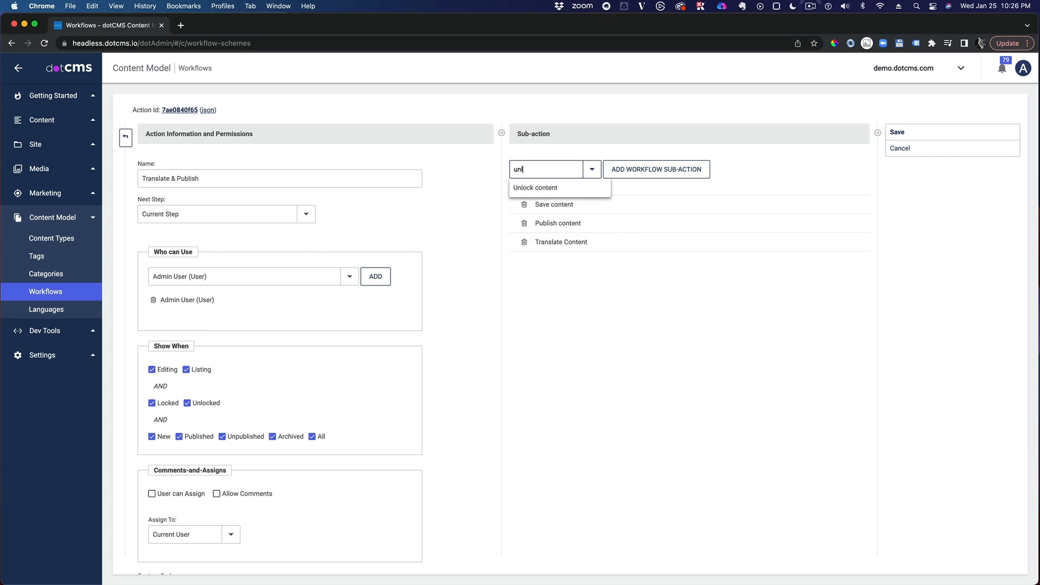
{"action": "left_click", "coordinate": [544, 187]}
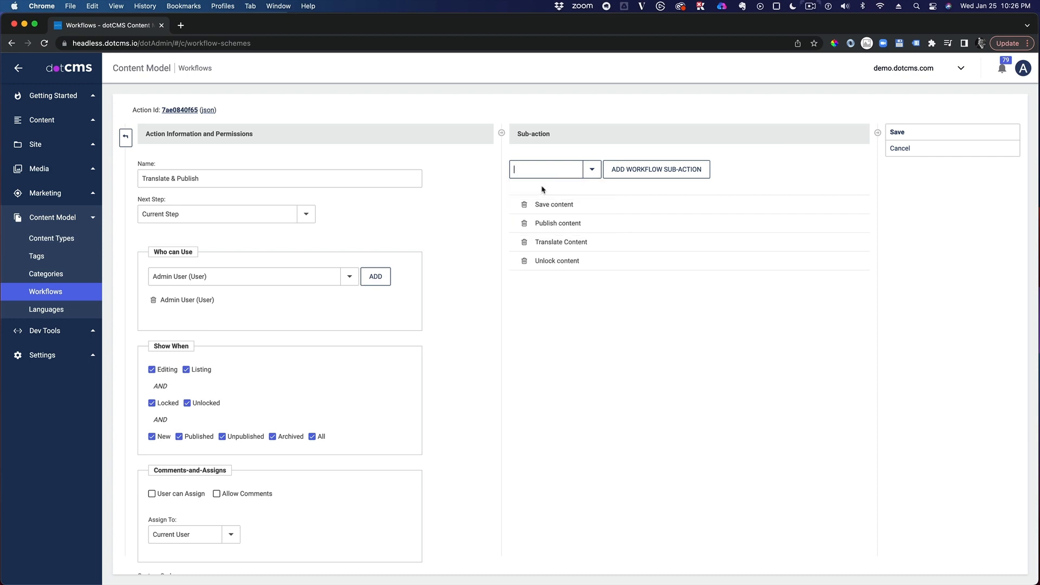
Save the Translate & Publish action and add it to the Draft, Translate and Review steps of the Call To Action workflow
{"action": "left_click", "coordinate": [915, 137]}
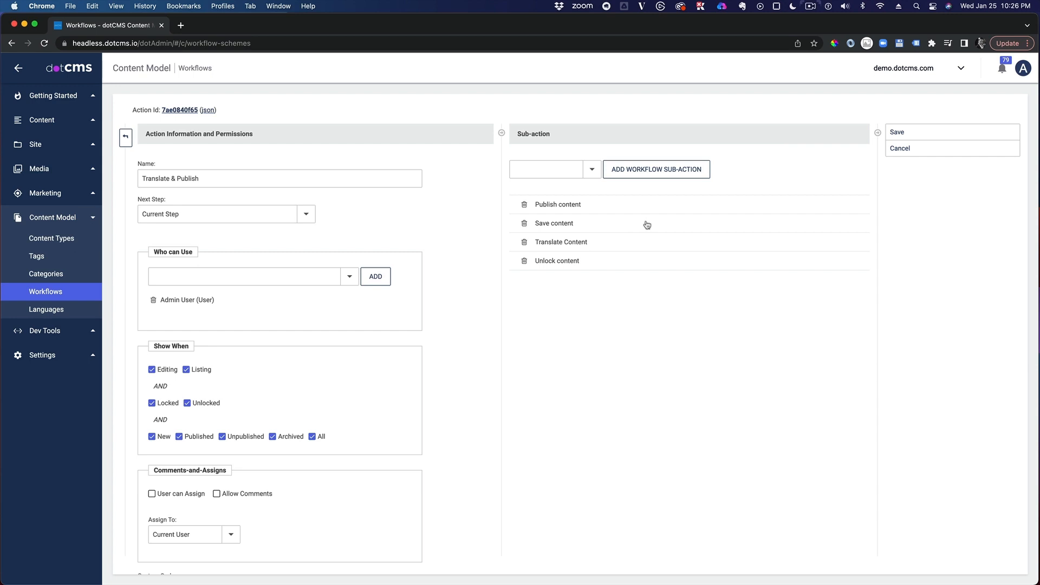
{"action": "left_click", "coordinate": [901, 133]}
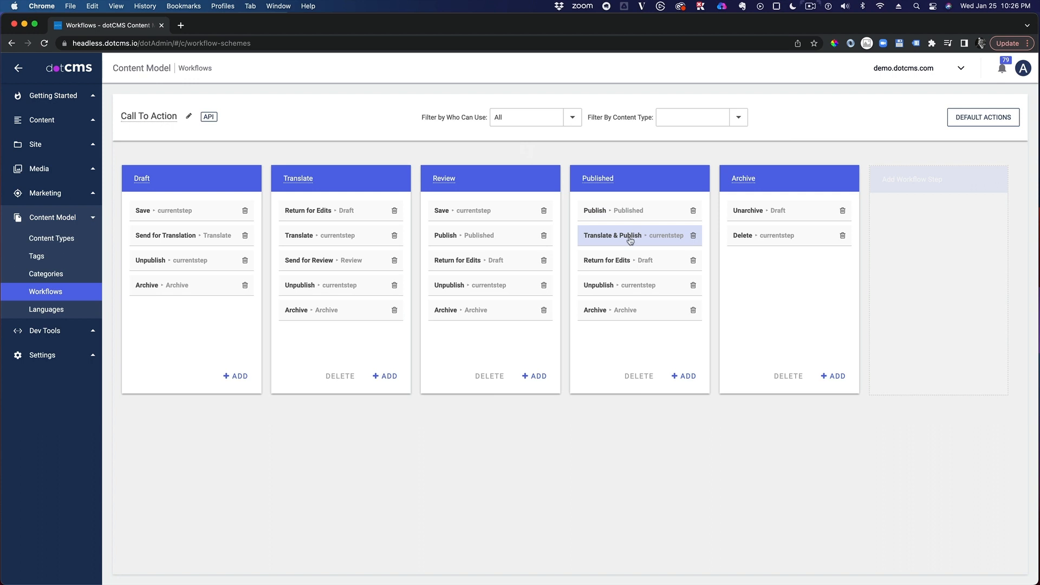
{"action": "left_click_drag", "start_coordinate": [632, 239], "coordinate": [157, 256]}
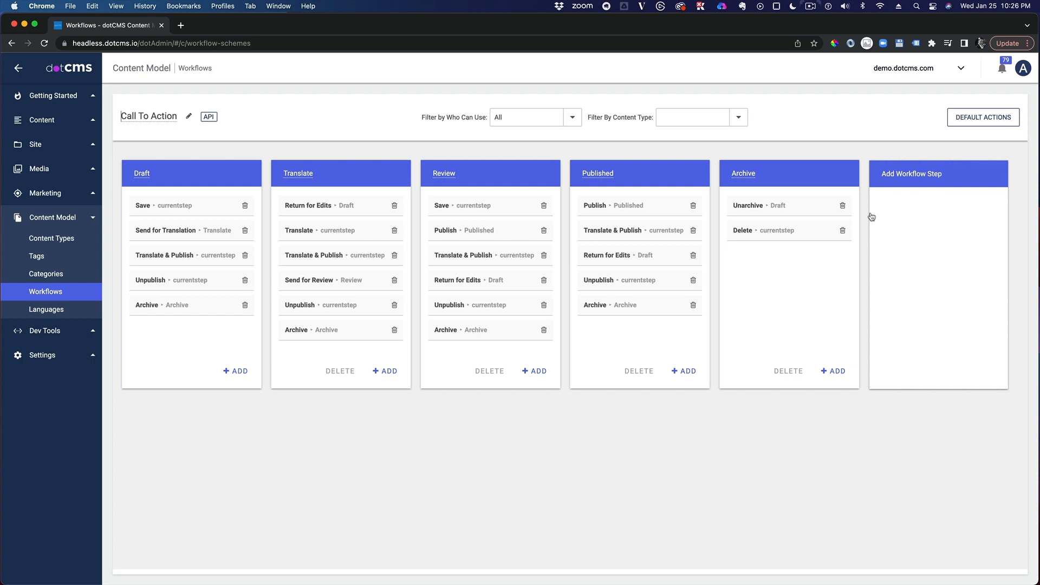
Filter the workflow's actions by who can use them, choosing Anyone who can Edit Content
{"action": "left_click", "coordinate": [573, 118]}
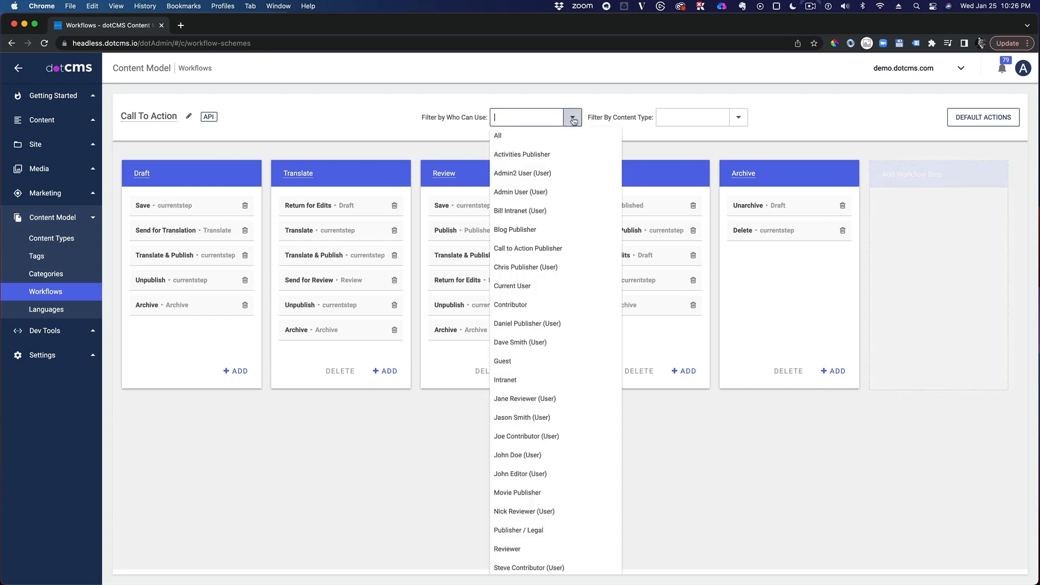
{"action": "scroll", "coordinate": [558, 346], "scroll_direction": "down", "scroll_amount": 4}
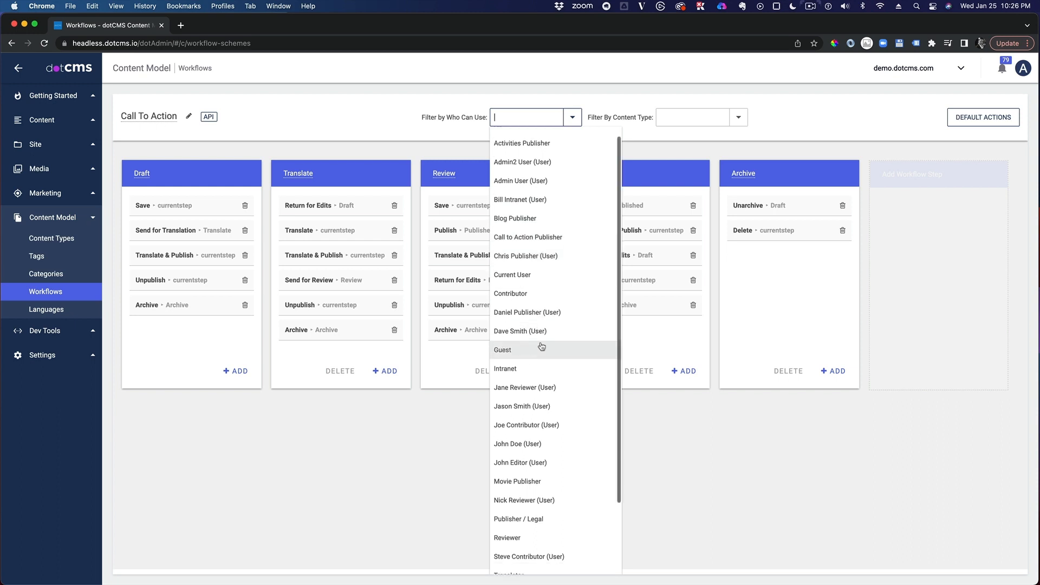
{"action": "left_click", "coordinate": [558, 526]}
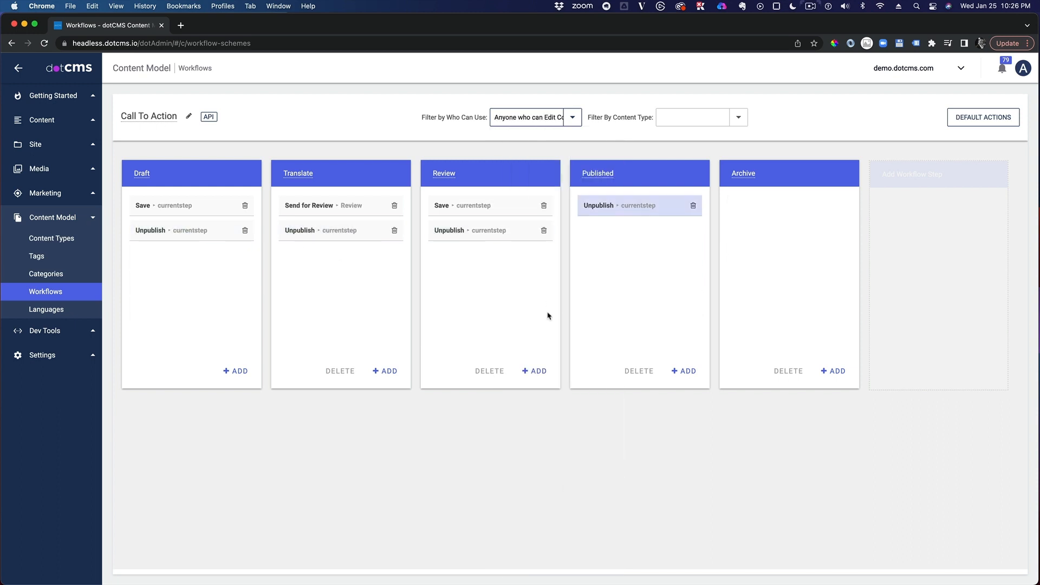
Filter the workflow by the Call to Action content type, and check the actions for Anyone who can Publish Content
{"action": "left_click", "coordinate": [740, 122]}
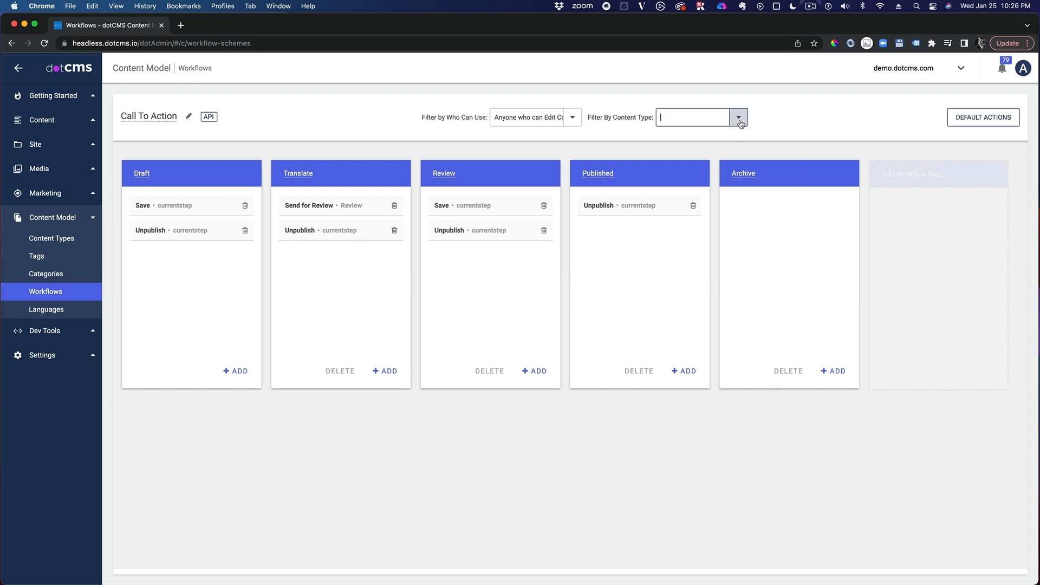
{"action": "left_click", "coordinate": [688, 136]}
{"action": "left_click", "coordinate": [572, 117]}
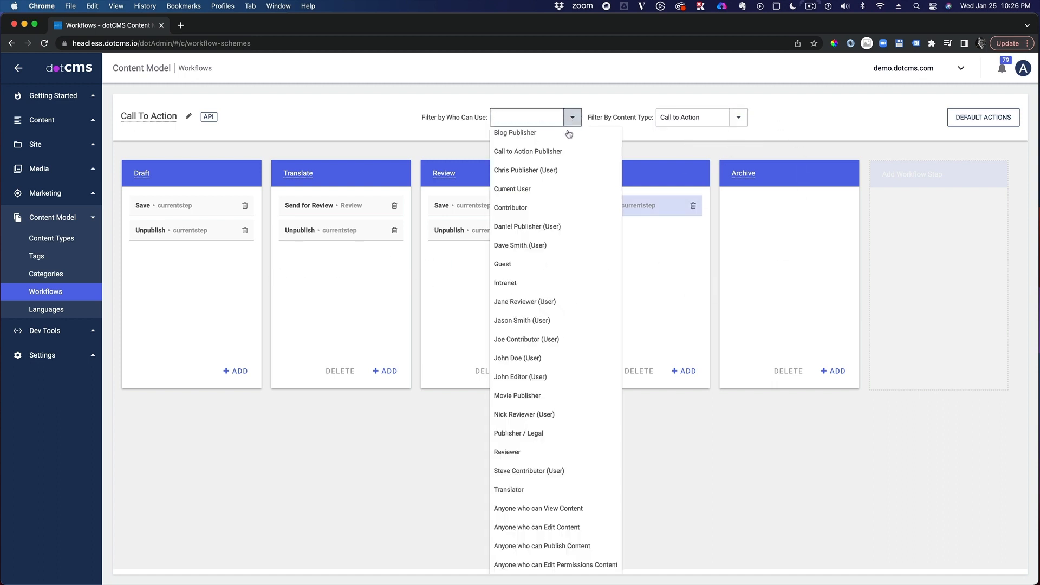
{"action": "left_click", "coordinate": [563, 546]}
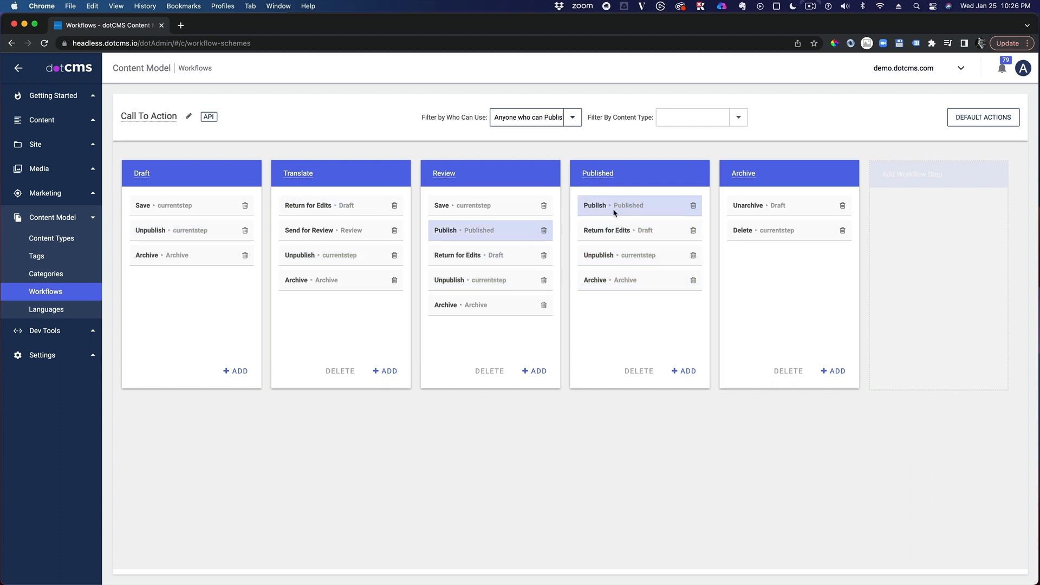
Open the Call to Action content type and check which workflow is assigned in its properties
{"action": "left_click", "coordinate": [61, 239]}
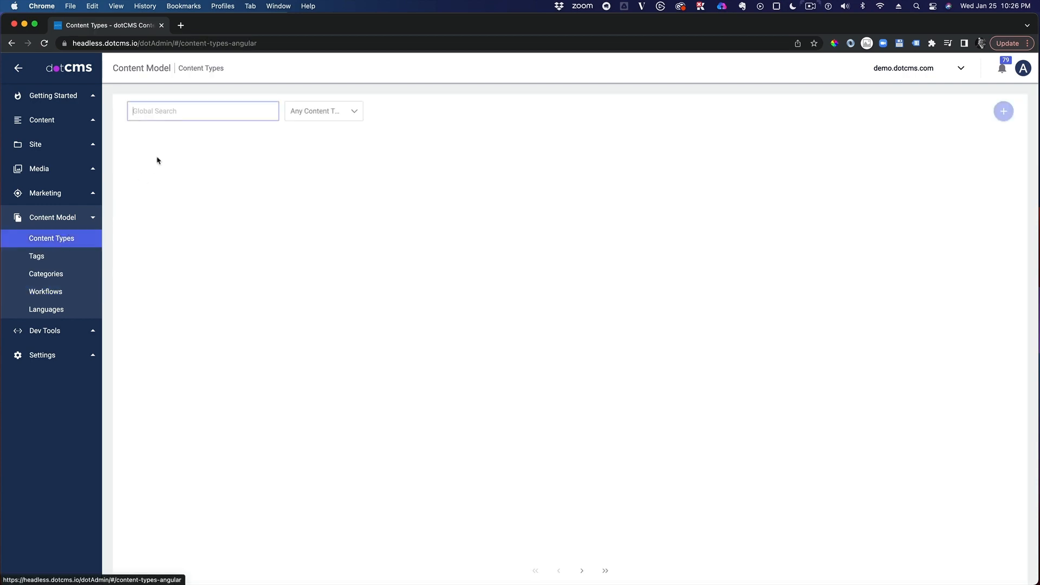
{"action": "left_click", "coordinate": [158, 160]}
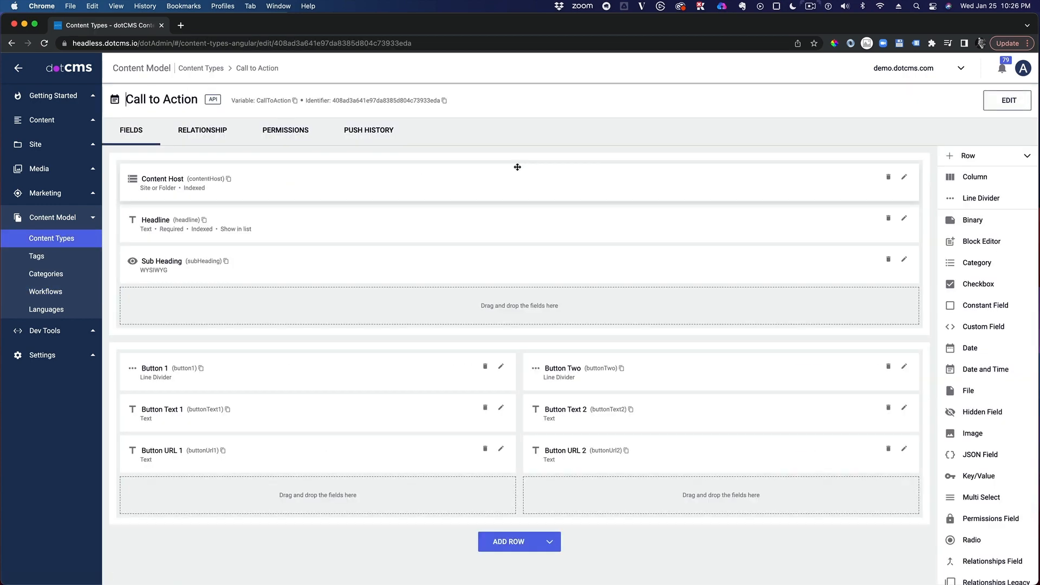
{"action": "left_click", "coordinate": [1006, 101]}
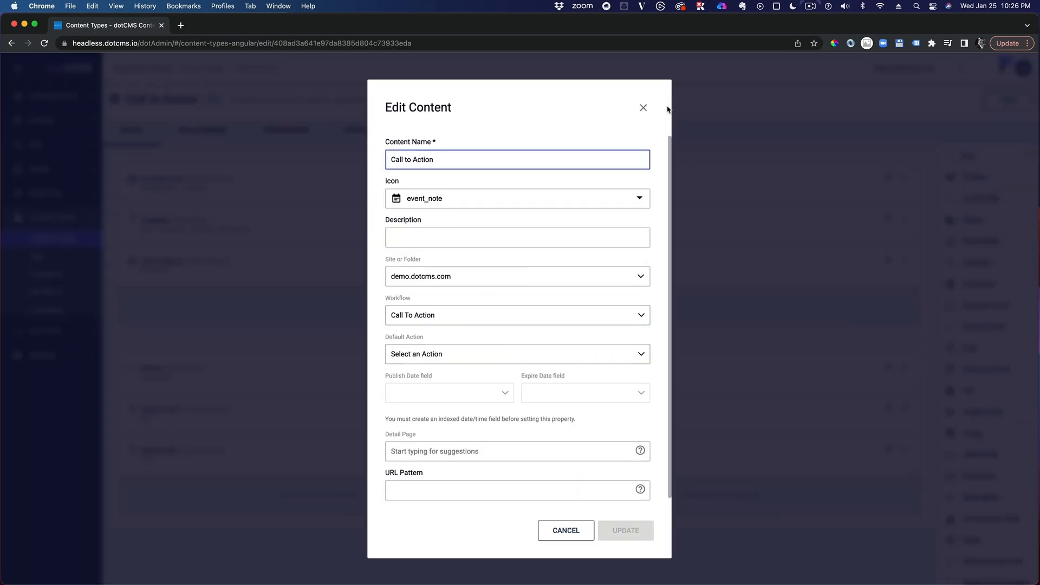
{"action": "left_click", "coordinate": [643, 107]}
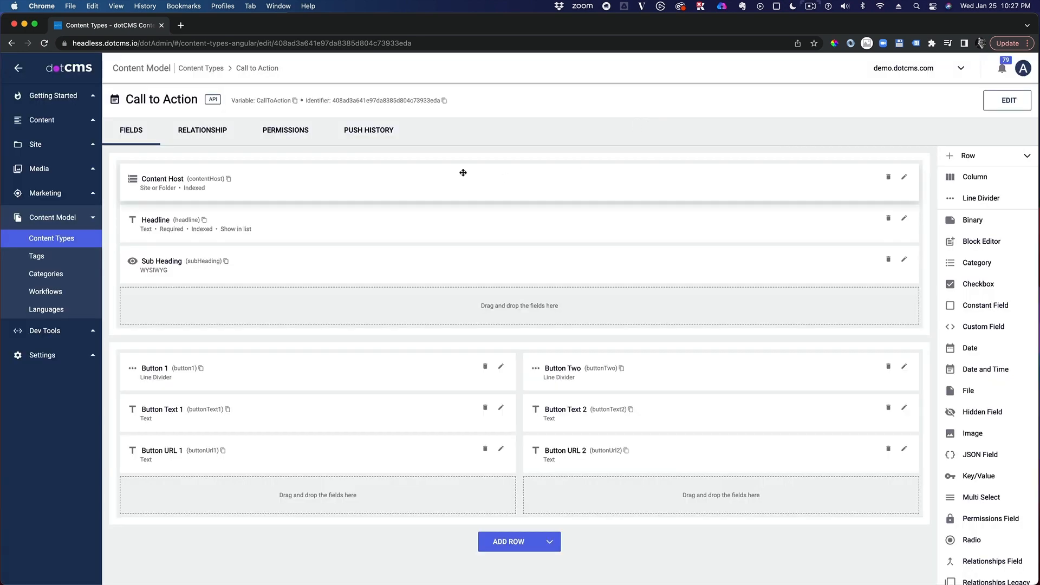
Open the English Home page (index) from the root of demo.dotcms.com in the site browser
{"action": "left_click", "coordinate": [34, 143]}
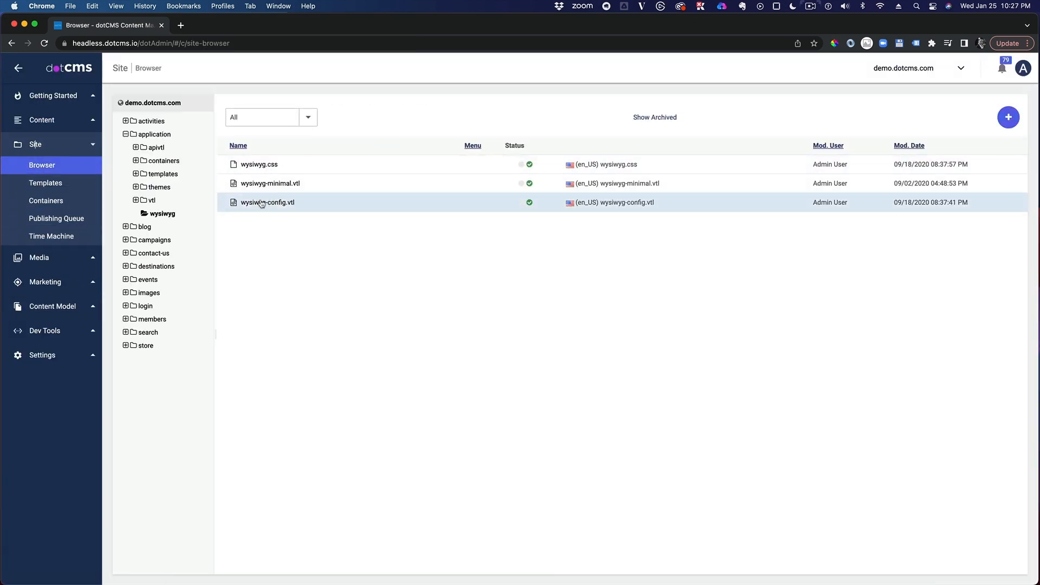
{"action": "left_click", "coordinate": [157, 103]}
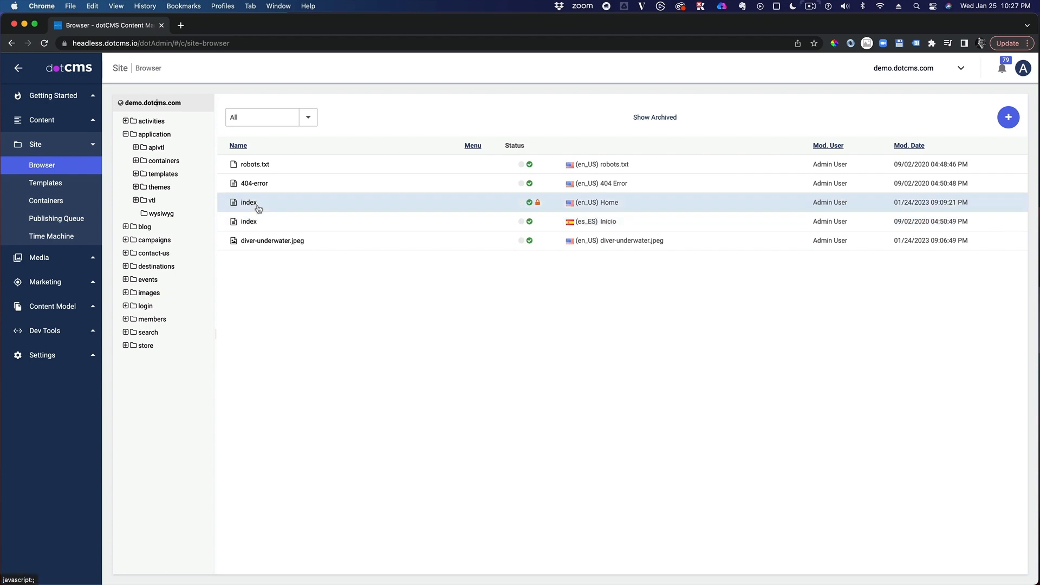
{"action": "left_click", "coordinate": [259, 209]}
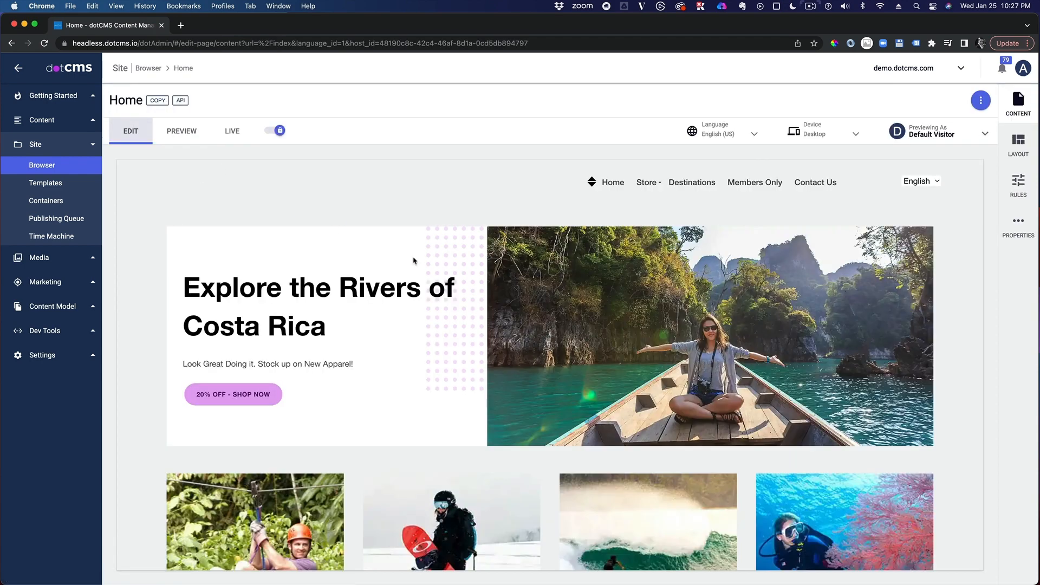
Create a new Call to Action content item in the empty container above the Home page's footer
{"action": "scroll", "coordinate": [466, 265], "scroll_direction": "down", "scroll_amount": 10}
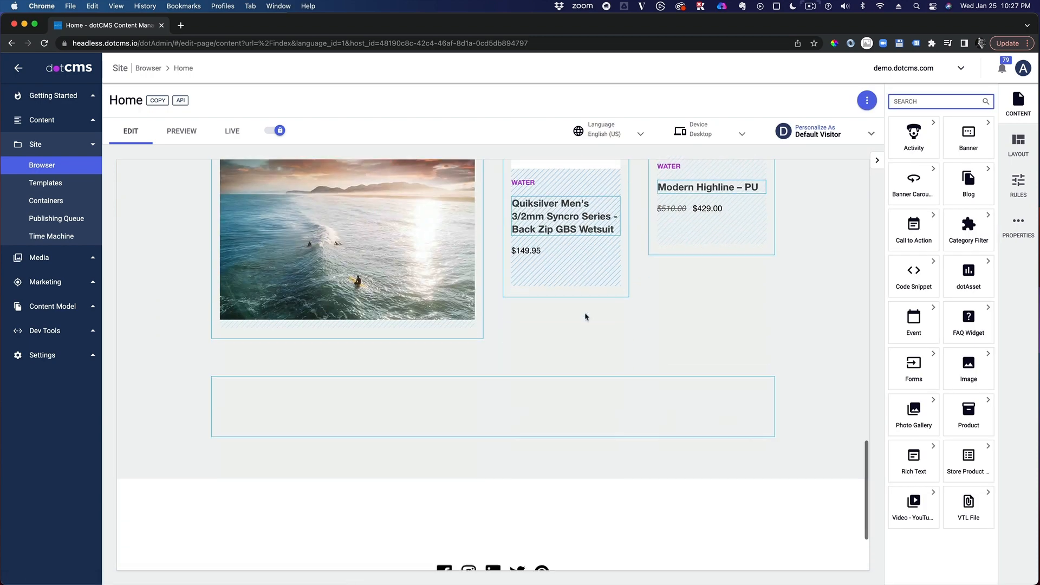
{"action": "scroll", "coordinate": [585, 317], "scroll_direction": "down", "scroll_amount": 2}
{"action": "left_click", "coordinate": [761, 273]}
{"action": "left_click", "coordinate": [745, 291]}
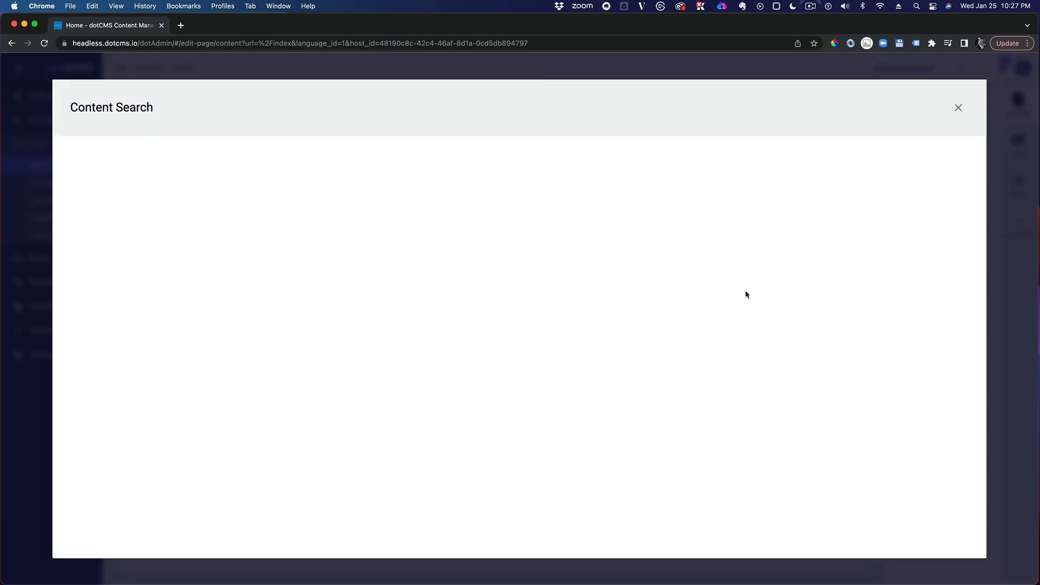
{"action": "left_click", "coordinate": [967, 159]}
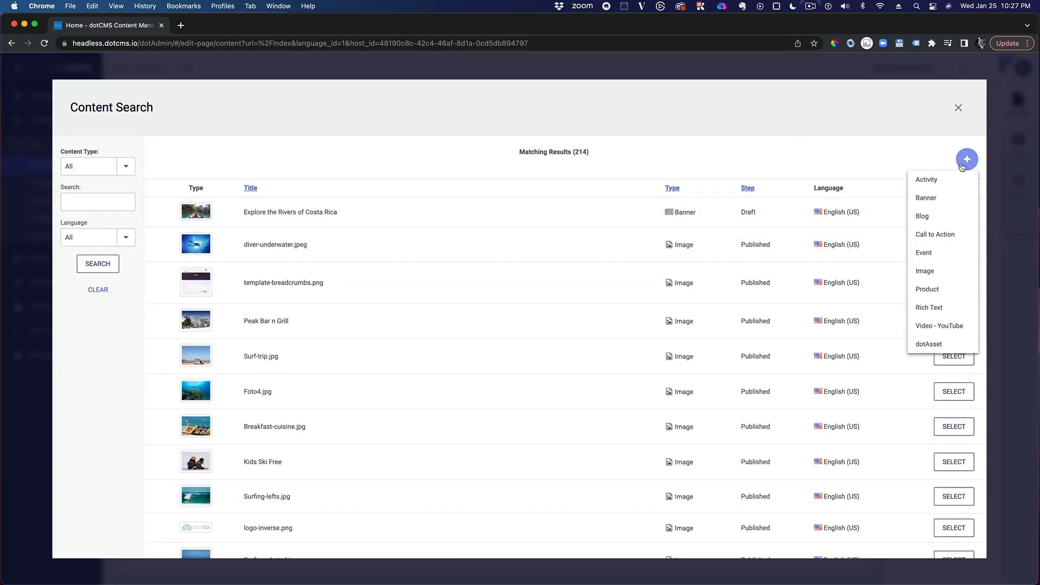
{"action": "left_click", "coordinate": [937, 234]}
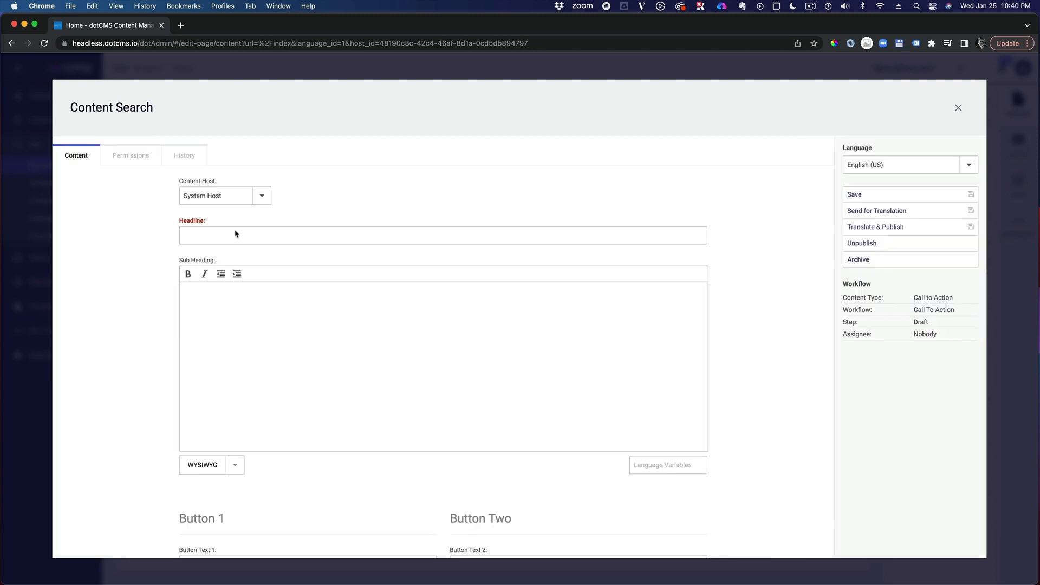
Enter the headline "Already dreaming of winter?" and a sub heading offering 25% off five-night or longer stays at premium resorts in Colorado
{"action": "left_click", "coordinate": [258, 236]}
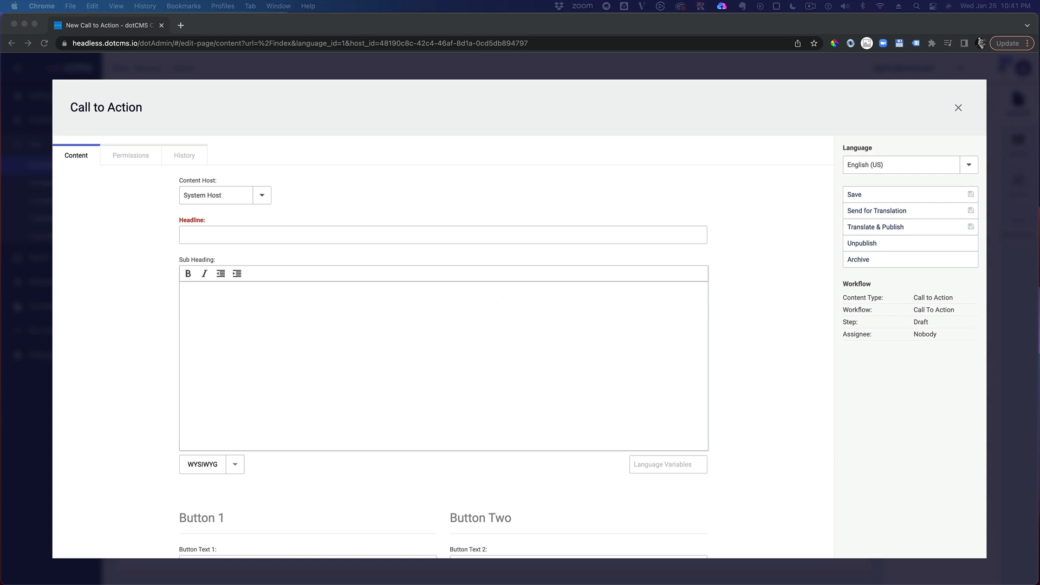
{"action": "left_click", "coordinate": [244, 236]}
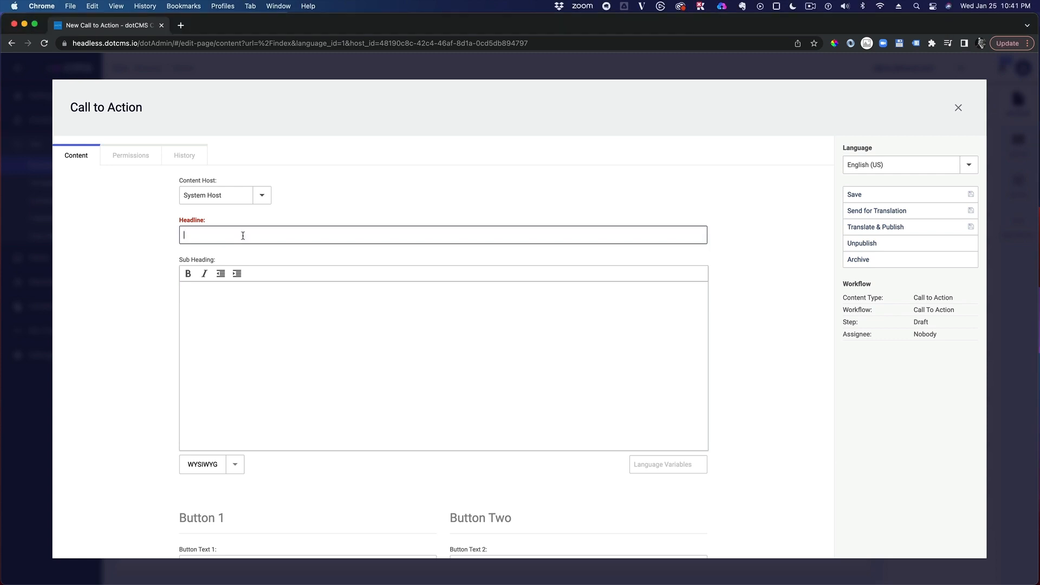
{"action": "type", "text": "Already dreaming of winter?"}
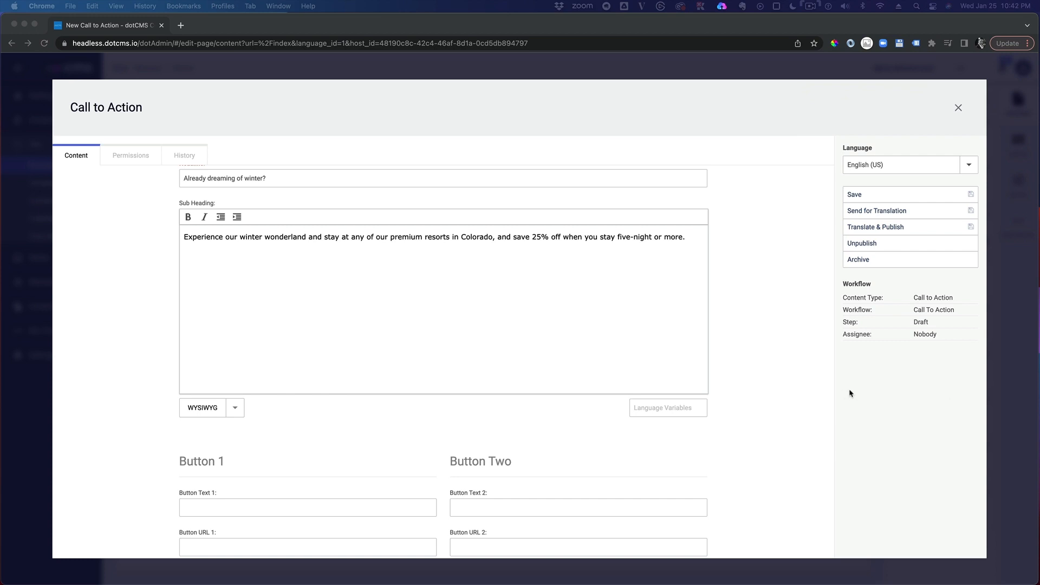
Set Button Text 1 to "Book Now" and Button URL 1 to /destinations/colorado
{"action": "scroll", "coordinate": [773, 408], "scroll_direction": "down", "scroll_amount": 1}
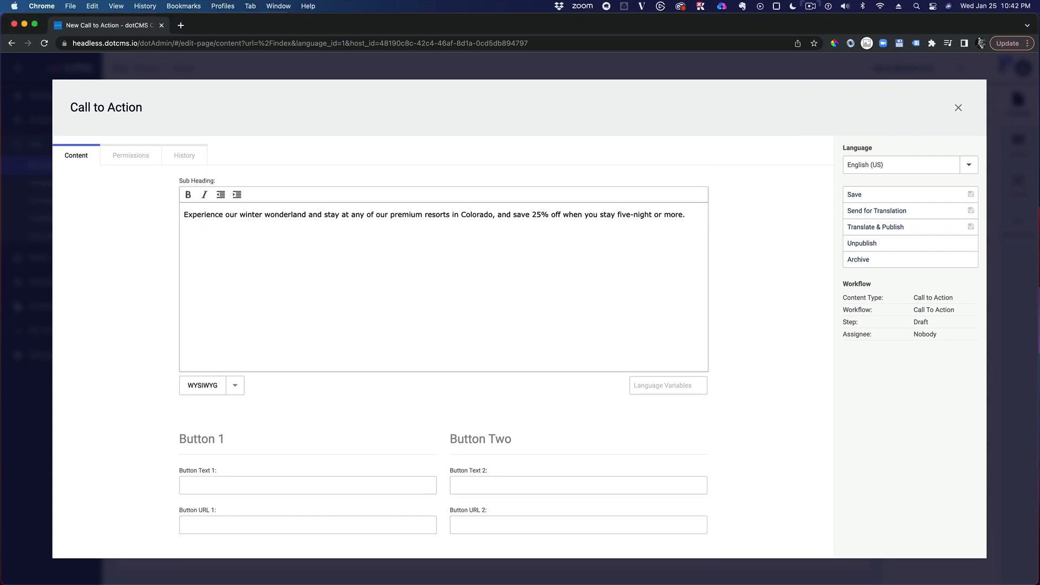
{"action": "left_click", "coordinate": [269, 482]}
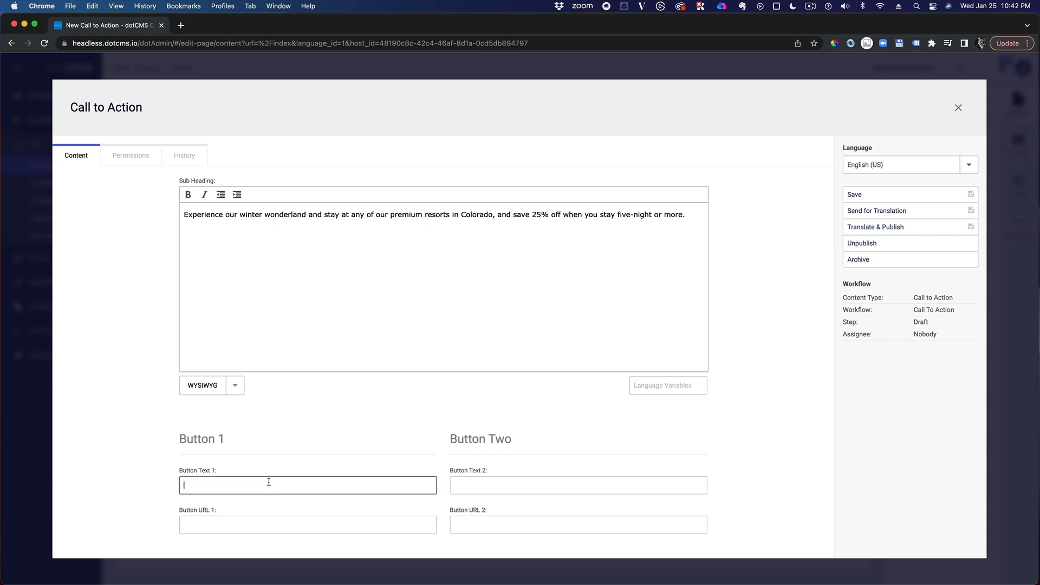
{"action": "type", "text": "Book Now"}
{"action": "left_click", "coordinate": [216, 526]}
{"action": "type", "text": "/destinations/colorado"}
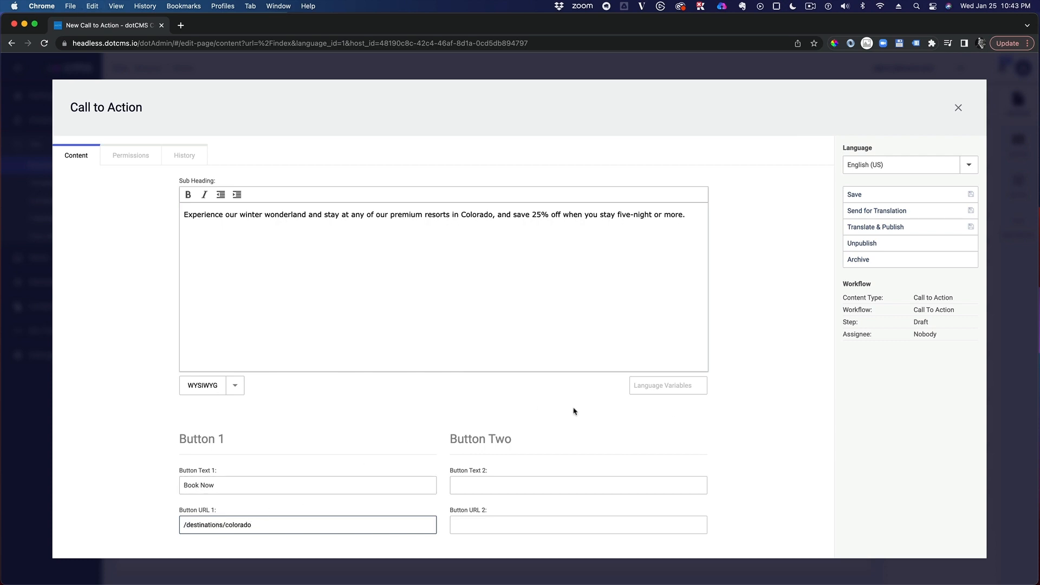
{"action": "left_click", "coordinate": [839, 415]}
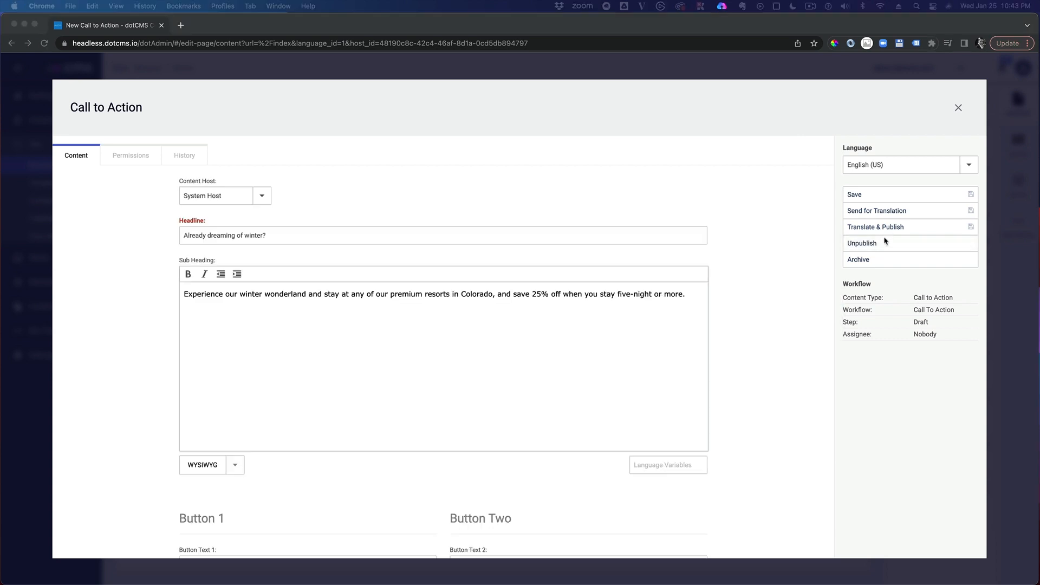
Save the call to action, run the Translate & Publish action on it, and return to the Home page
{"action": "left_click", "coordinate": [864, 195]}
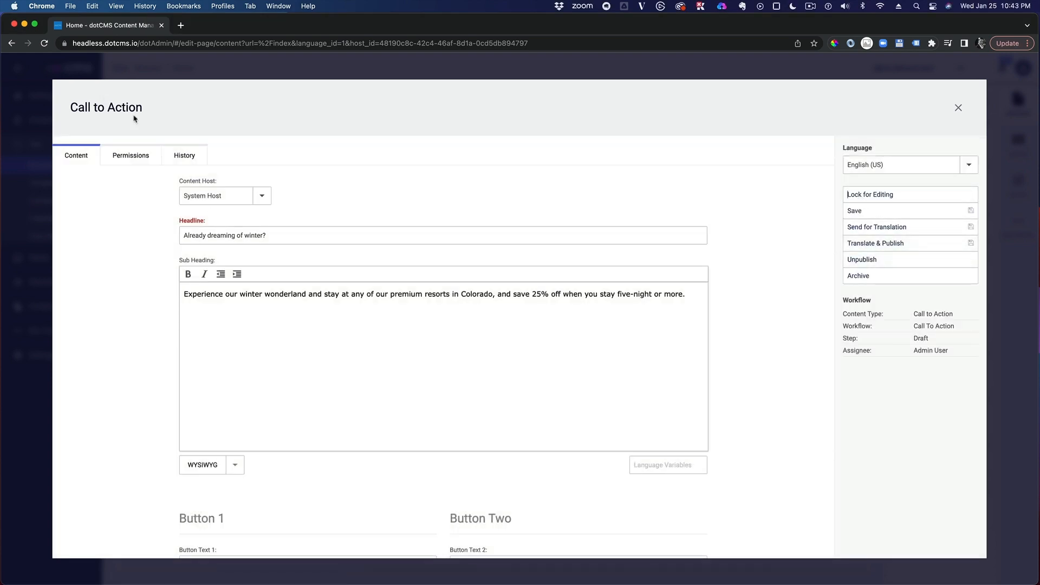
{"action": "left_click", "coordinate": [888, 243]}
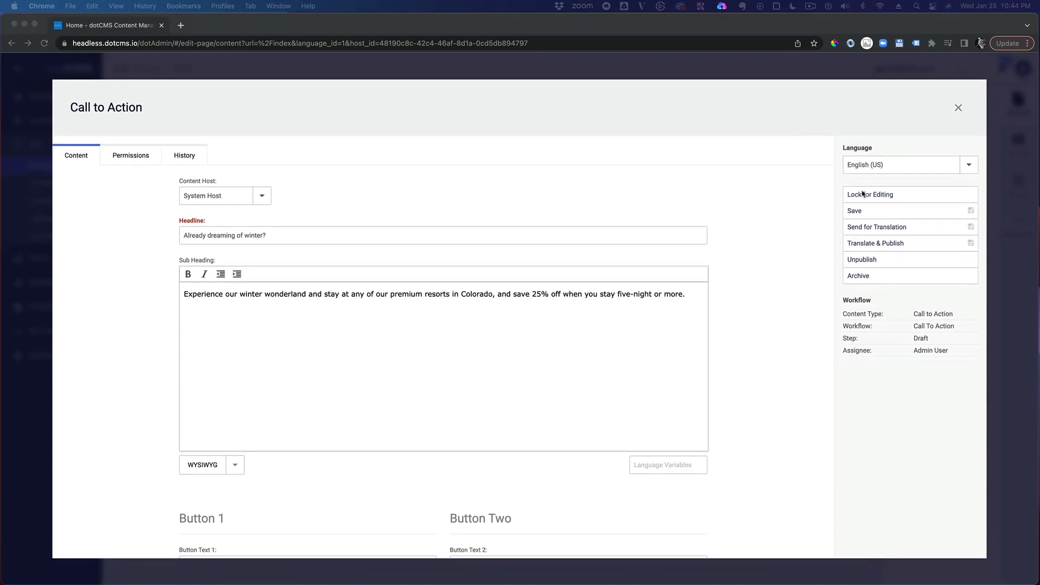
{"action": "left_click", "coordinate": [958, 108]}
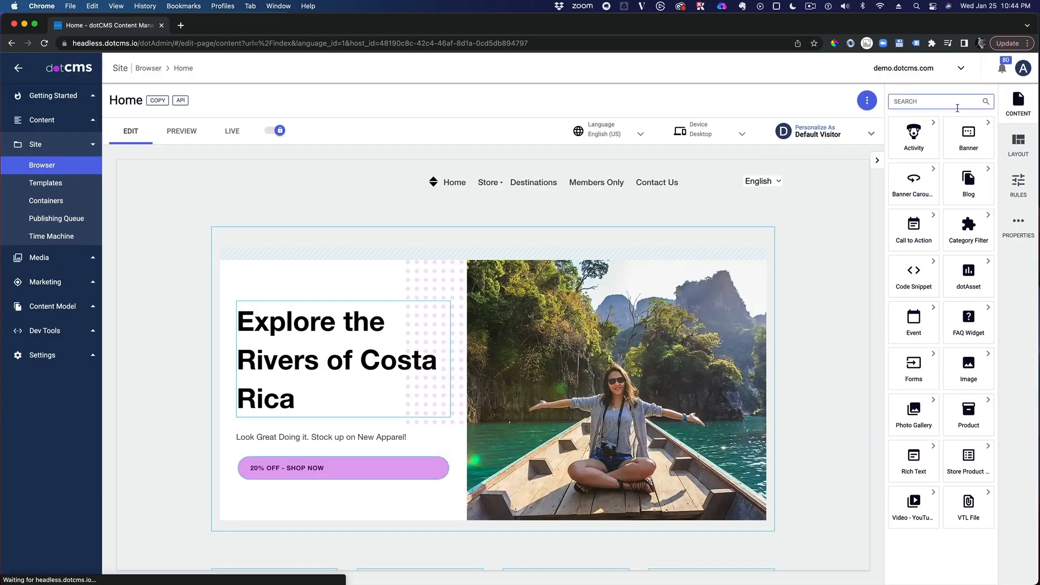
Open the winter call to action from the Home page and examine the headline and sub heading of its Espanol (ES) version
{"action": "scroll", "coordinate": [711, 238], "scroll_direction": "down", "scroll_amount": 20}
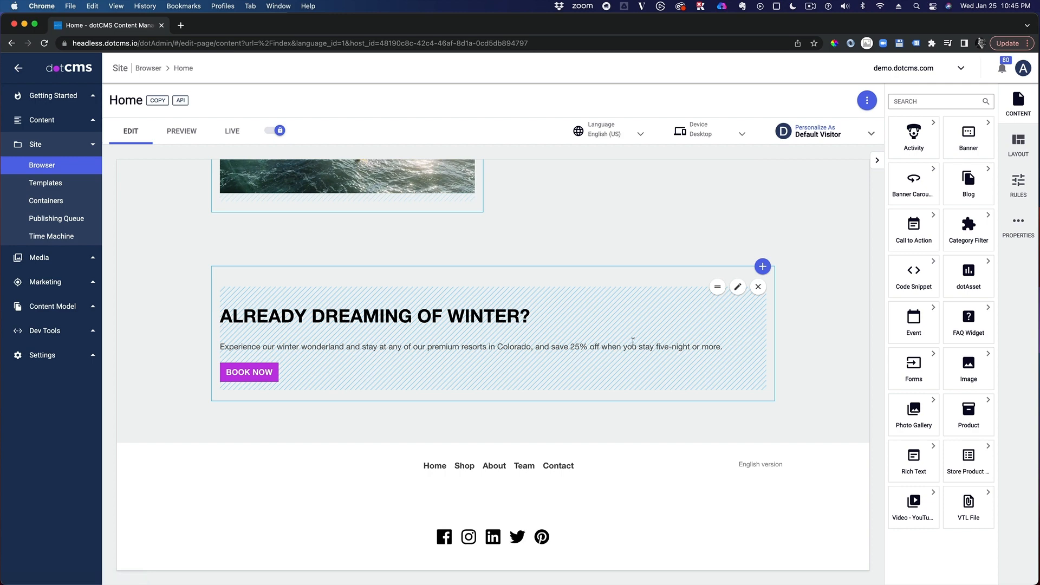
{"action": "left_click", "coordinate": [737, 288]}
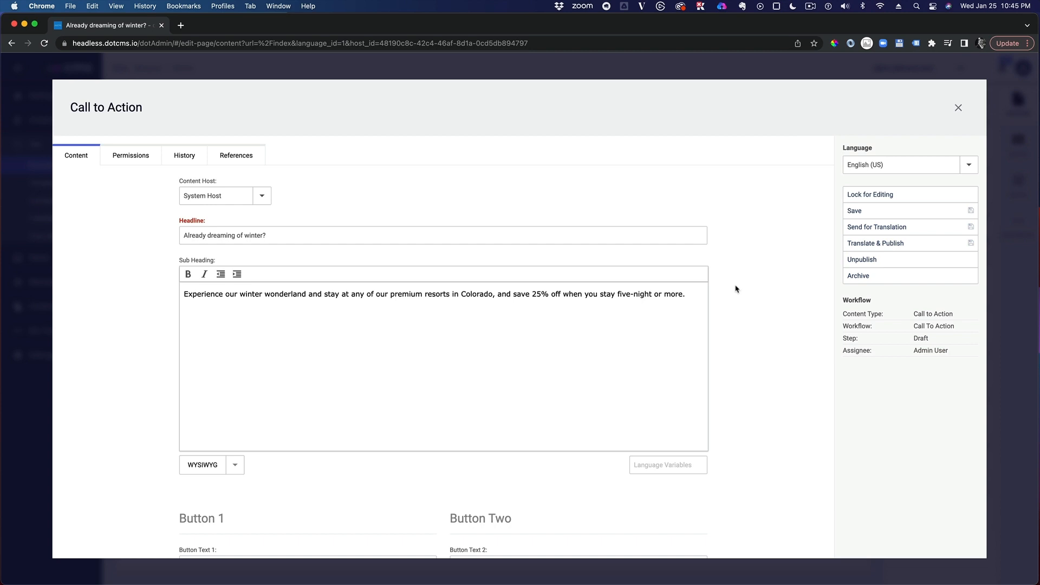
{"action": "left_click", "coordinate": [968, 165]}
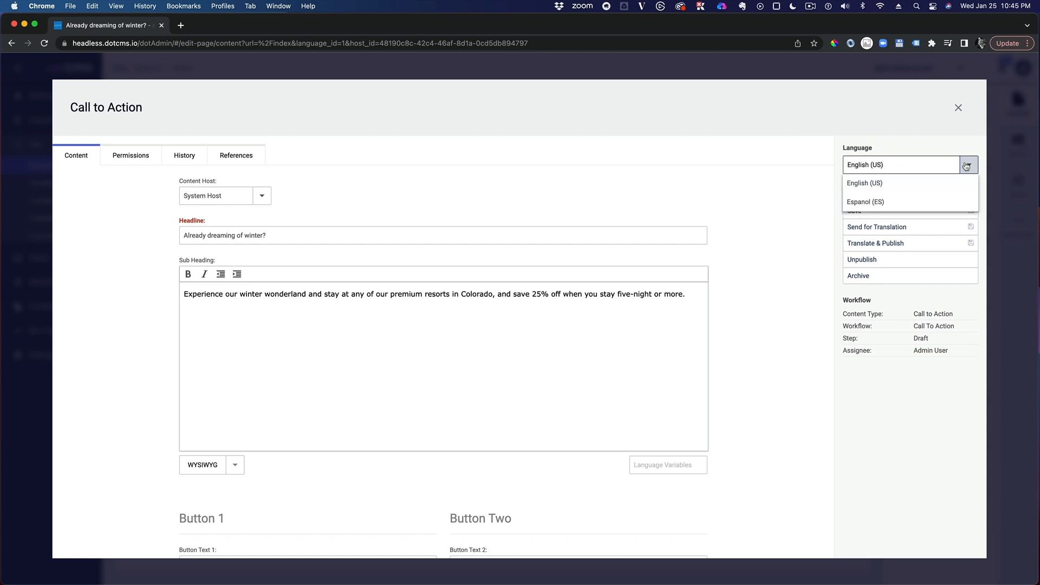
{"action": "left_click", "coordinate": [862, 202]}
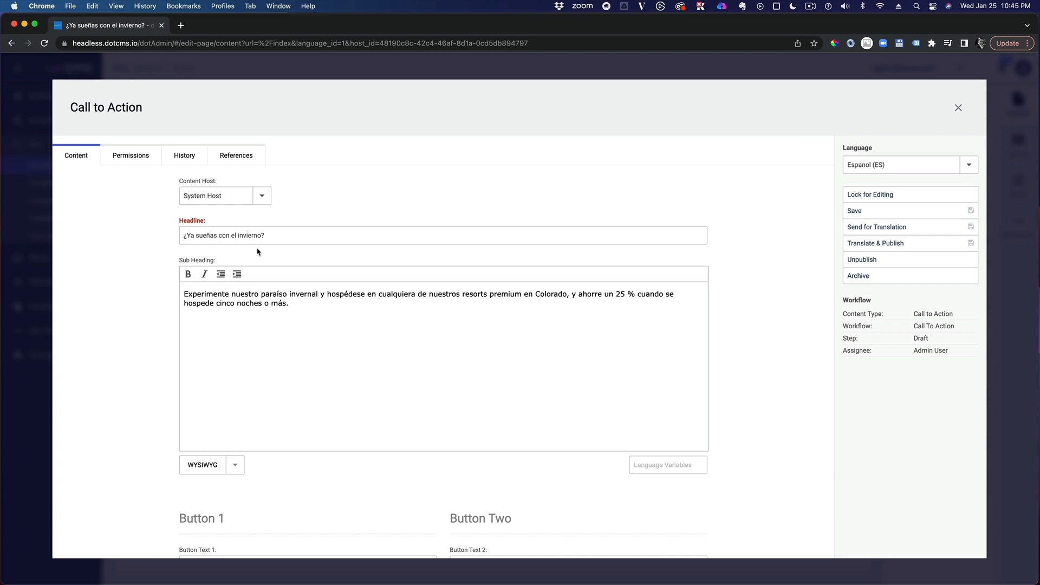
{"action": "left_click_drag", "start_coordinate": [296, 305], "coordinate": [167, 295]}
{"action": "left_click", "coordinate": [502, 331]}
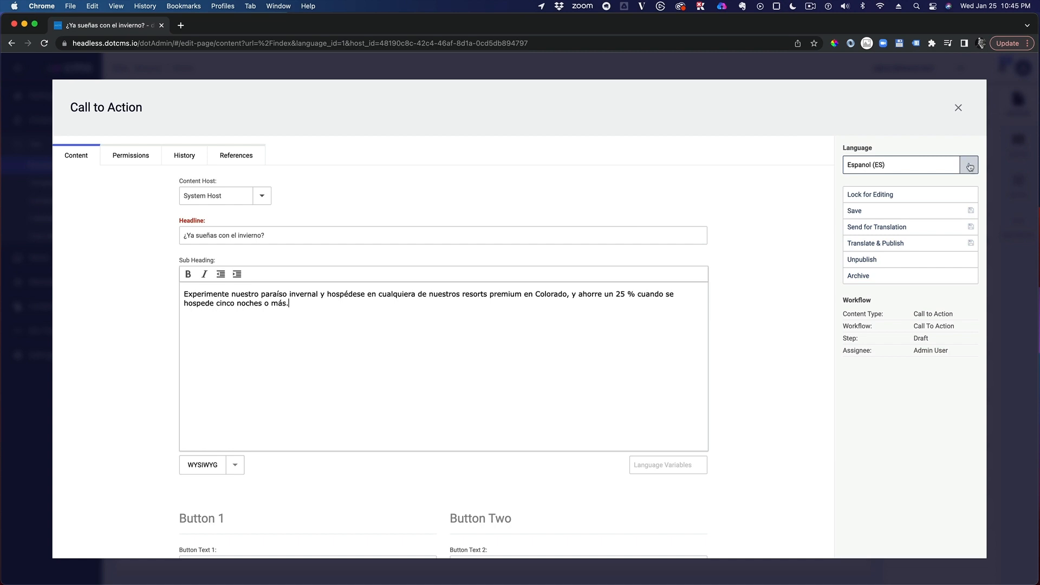
Switch the call to action back to its English (US) version and close it to return to the Home page
{"action": "left_click", "coordinate": [970, 166]}
{"action": "left_click", "coordinate": [870, 184]}
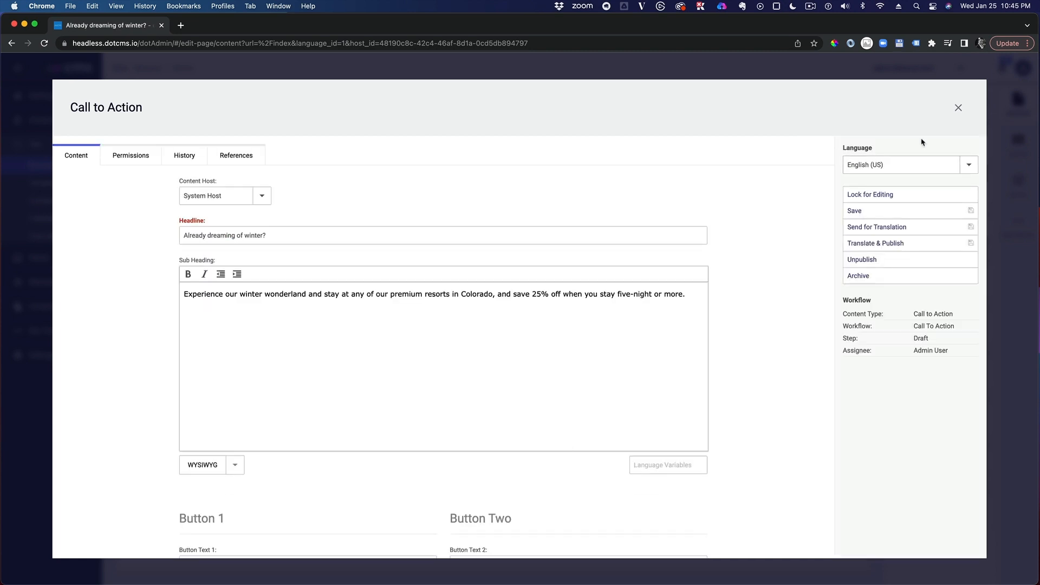
{"action": "left_click", "coordinate": [959, 109]}
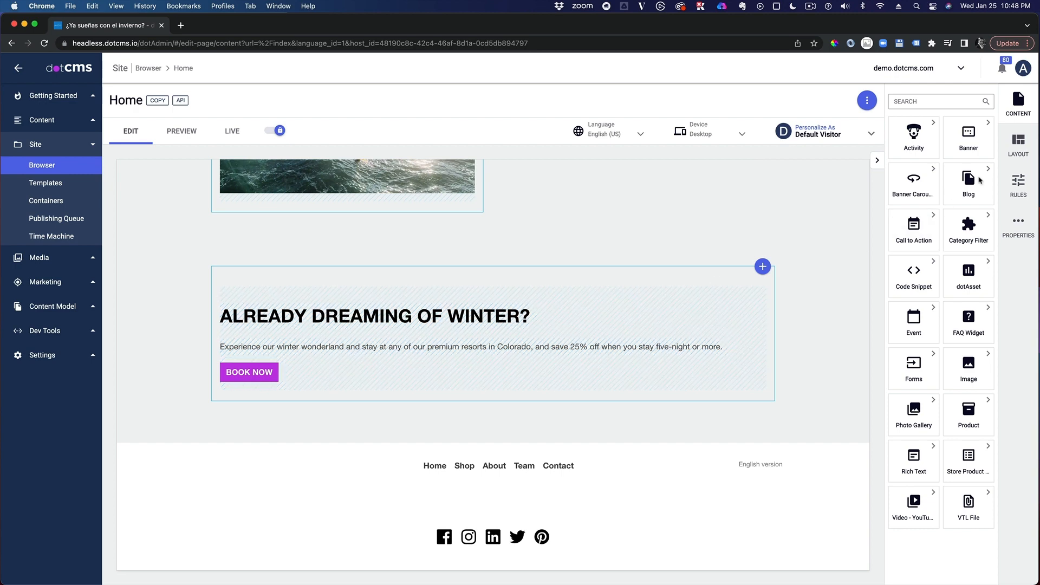
Open the Home page's layout and shrink the full-width container box above the footer to half the row's width
{"action": "left_click", "coordinate": [1015, 141]}
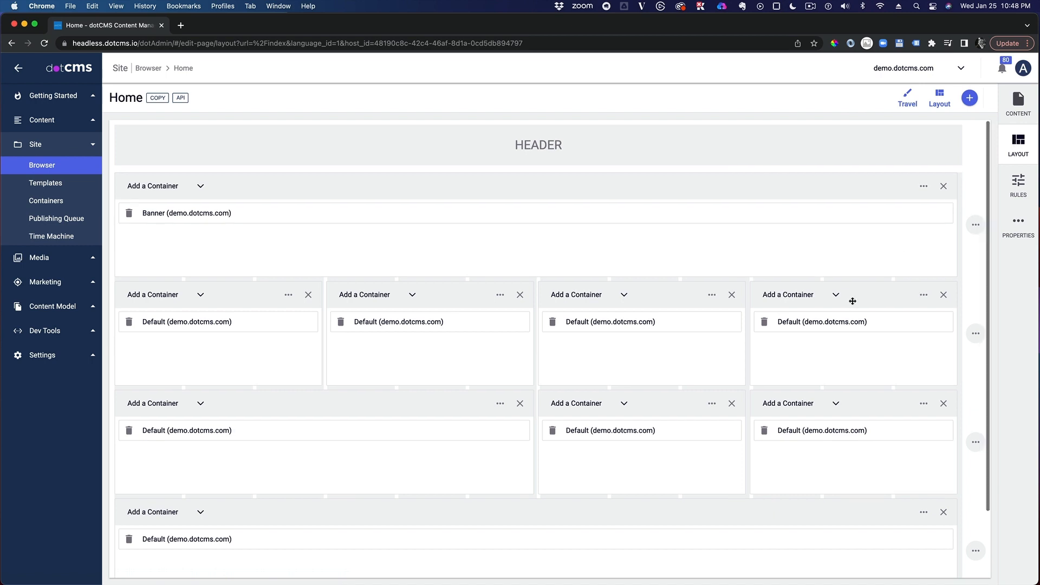
{"action": "scroll", "coordinate": [852, 301], "scroll_direction": "down", "scroll_amount": 3}
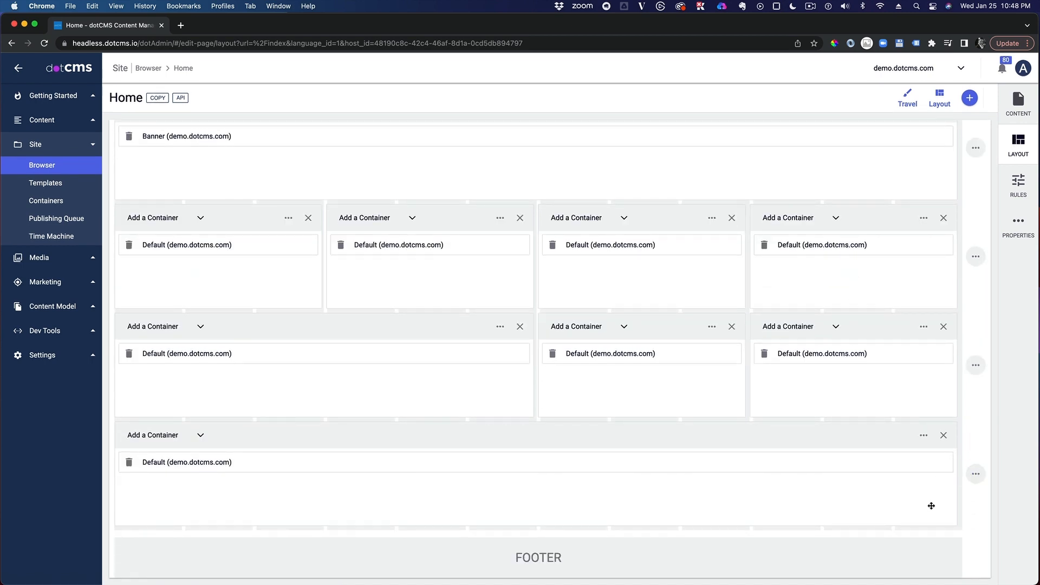
{"action": "left_click_drag", "start_coordinate": [954, 499], "coordinate": [558, 499]}
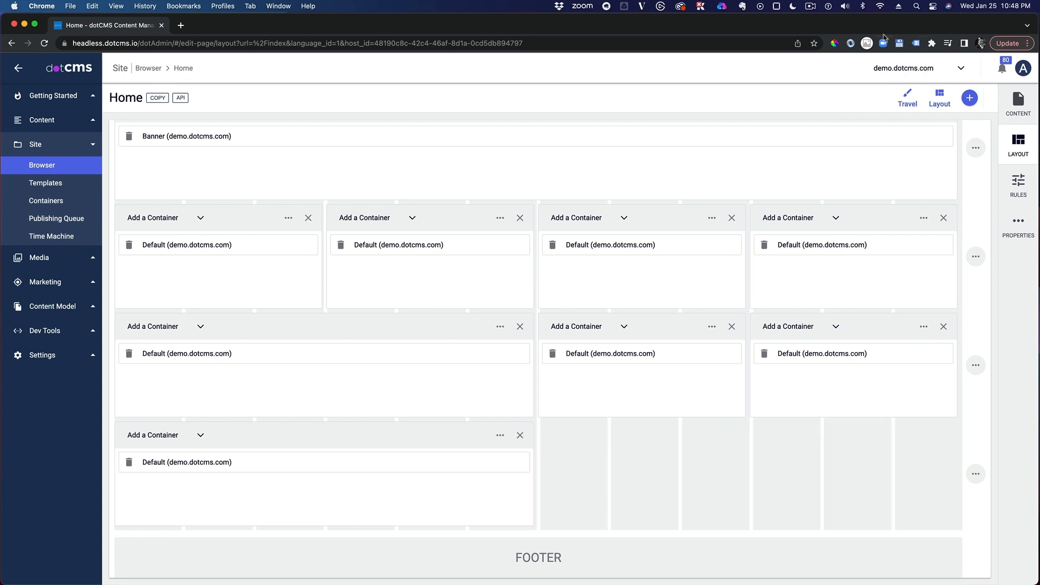
Add a new box beside the halved one, widen it to fill the rest of the row, and assign it the Default - demo.dotcms.com container
{"action": "left_click", "coordinate": [969, 98]}
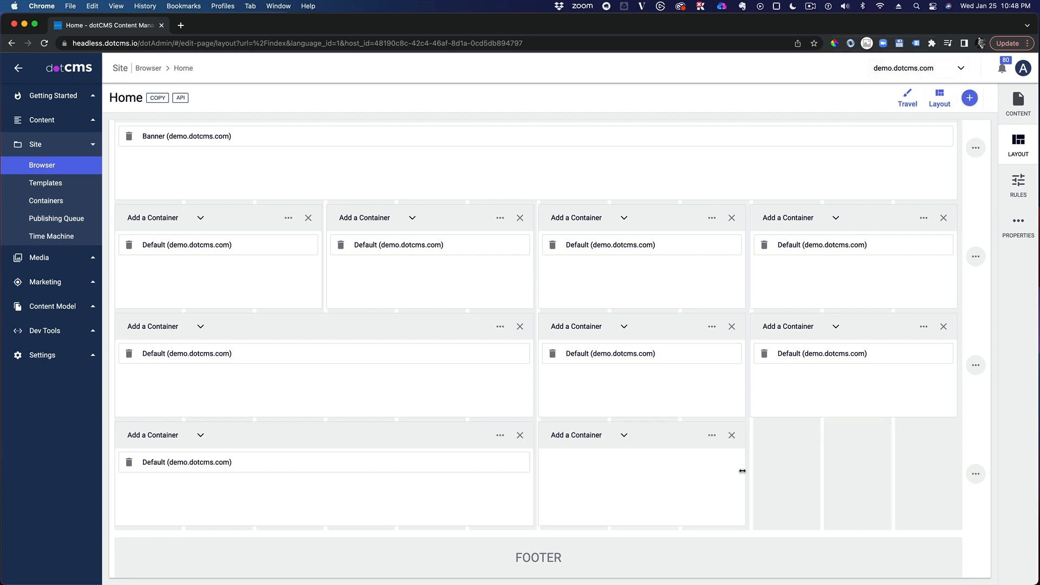
{"action": "left_click_drag", "start_coordinate": [742, 471], "coordinate": [969, 465]}
{"action": "left_click", "coordinate": [624, 443]}
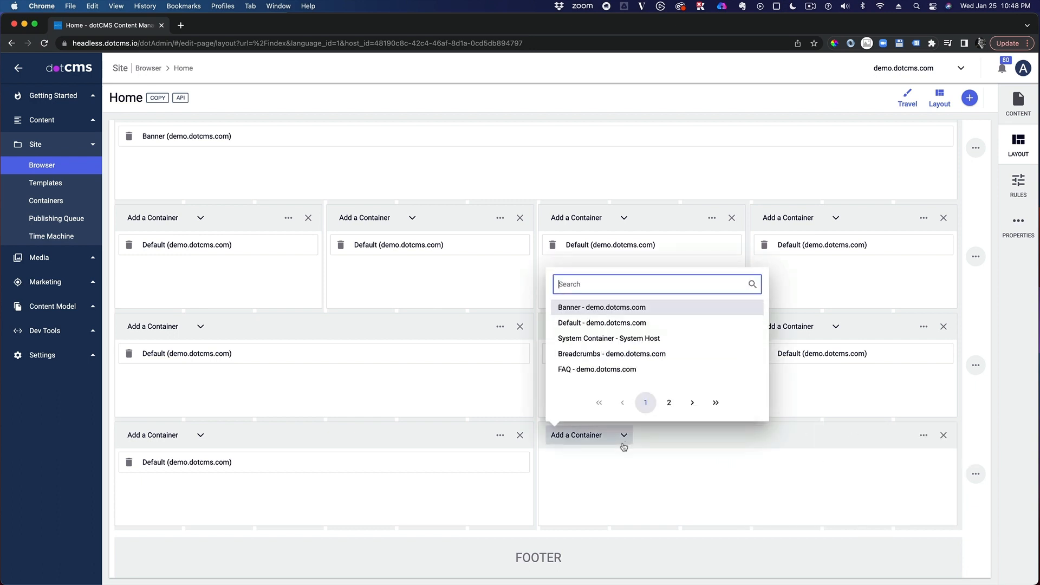
{"action": "left_click", "coordinate": [599, 325]}
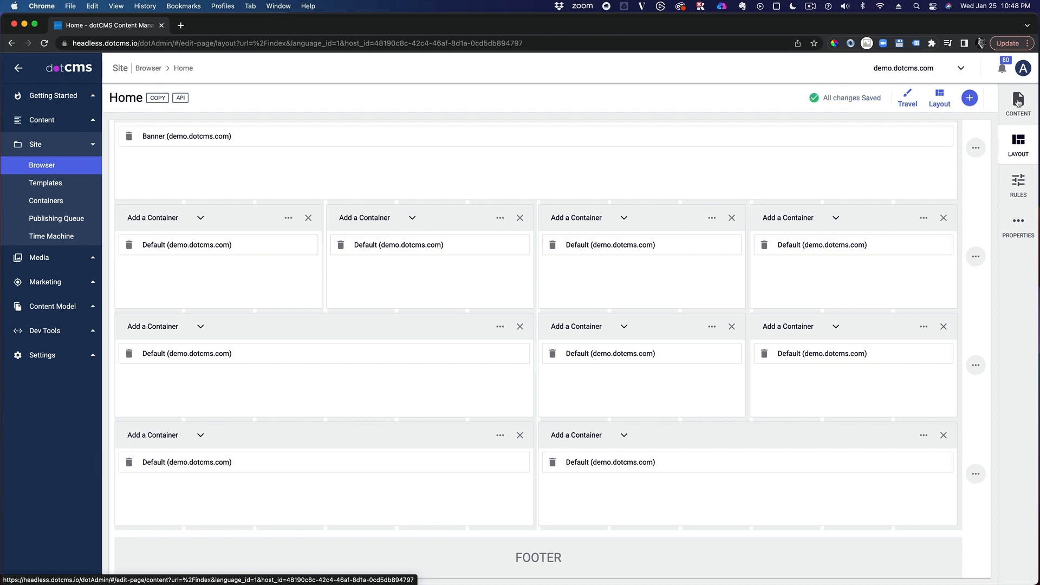
Open the Home page's content for editing and show the add options of the empty container beside the "Already Dreaming of Winter?" block
{"action": "left_click", "coordinate": [1018, 100]}
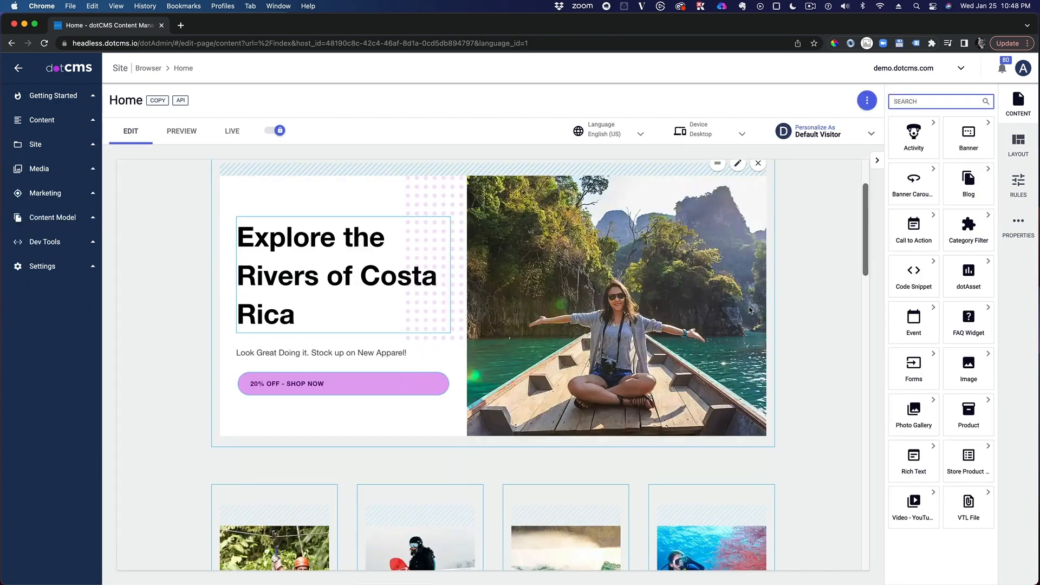
{"action": "scroll", "coordinate": [749, 310], "scroll_direction": "down", "scroll_amount": 20}
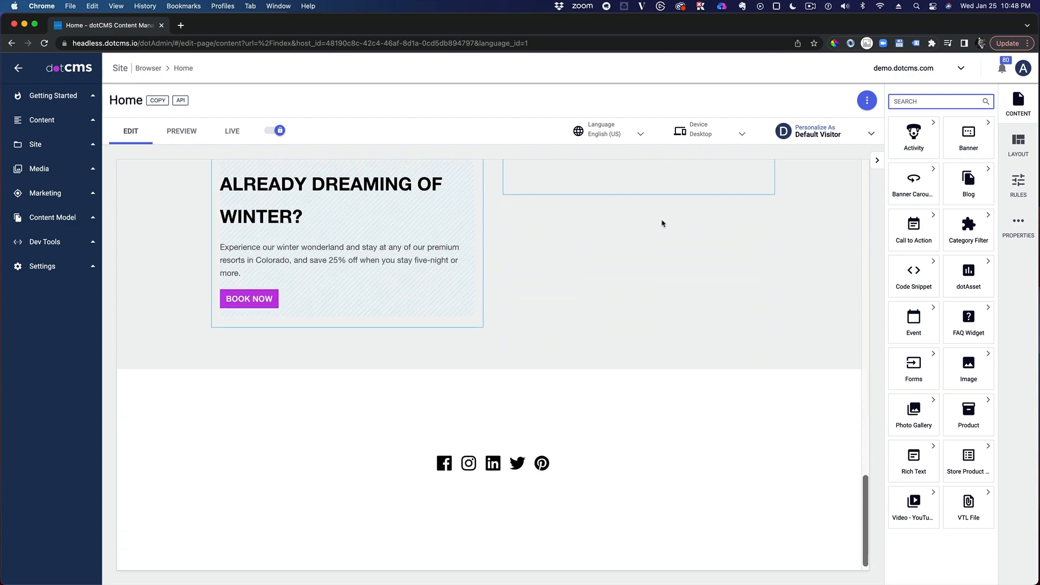
{"action": "scroll", "coordinate": [662, 223], "scroll_direction": "up", "scroll_amount": 5}
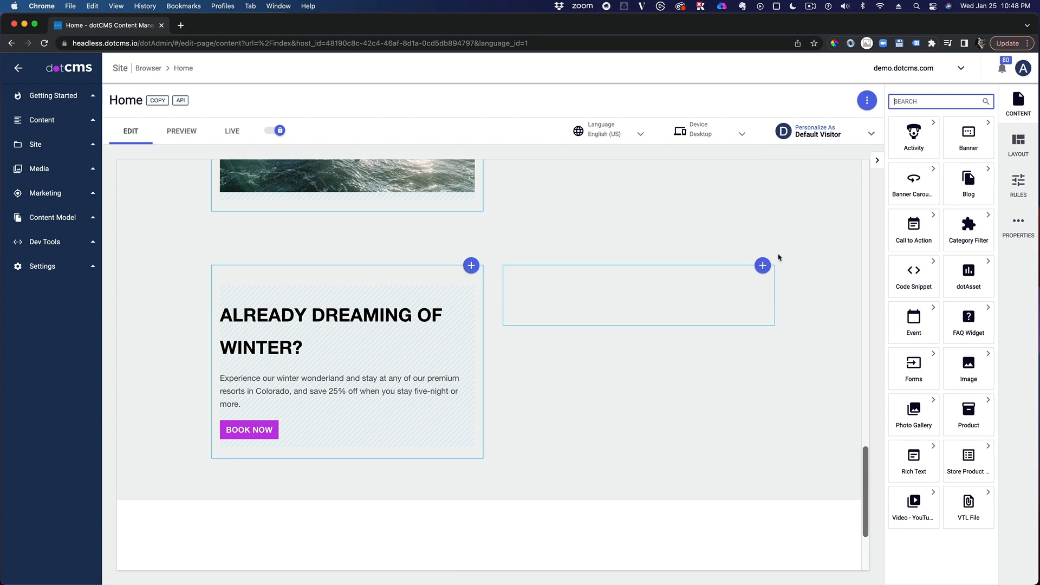
{"action": "left_click", "coordinate": [762, 265]}
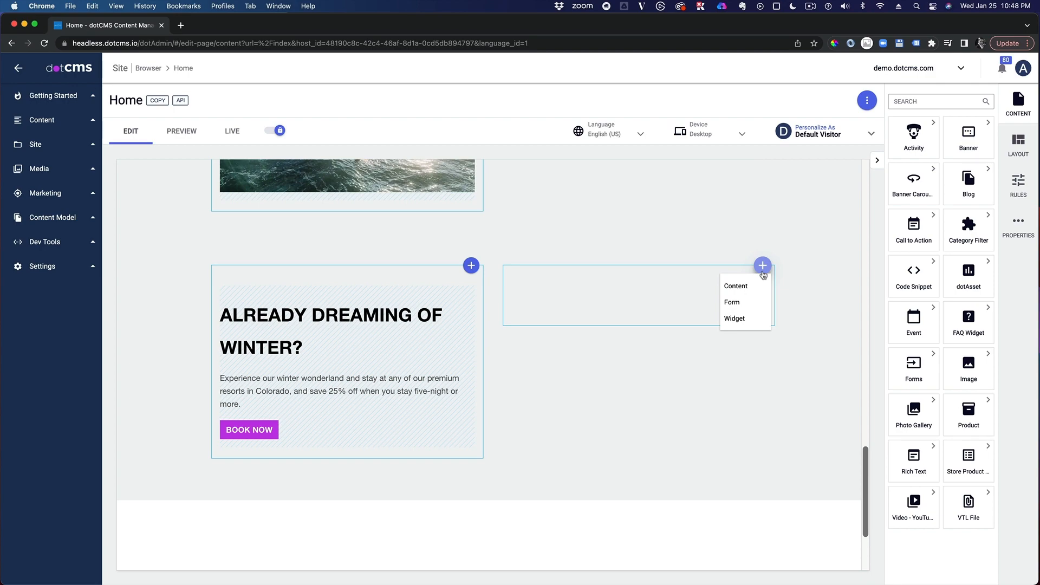
Move the "Already Dreaming of Winter?" block into the empty container beside it and back to its original container
{"action": "mouse_move", "coordinate": [423, 285]}
{"action": "left_click_drag", "start_coordinate": [423, 284], "coordinate": [622, 284]}
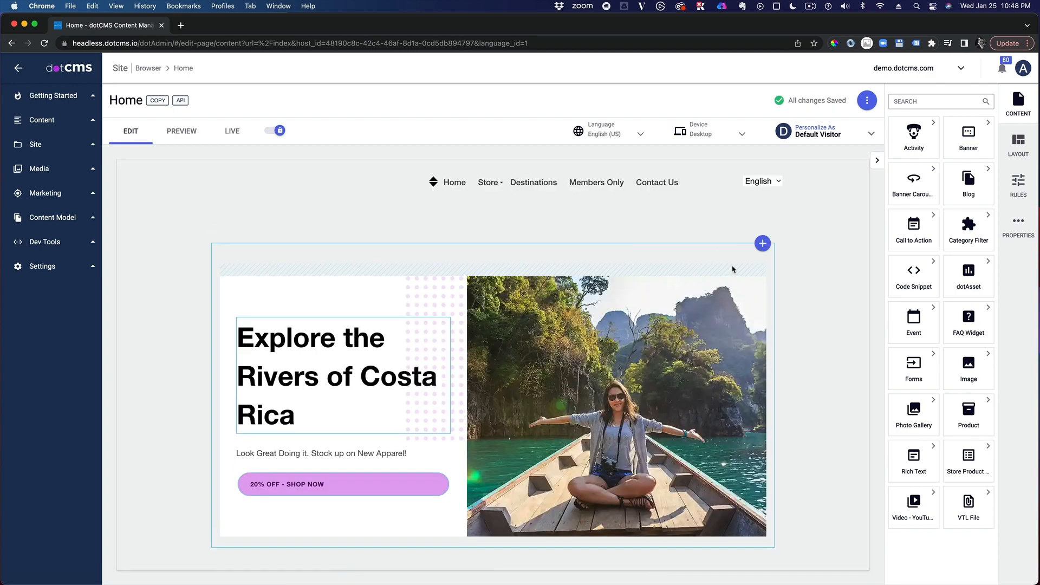
{"action": "scroll", "coordinate": [732, 269], "scroll_direction": "down", "scroll_amount": 20}
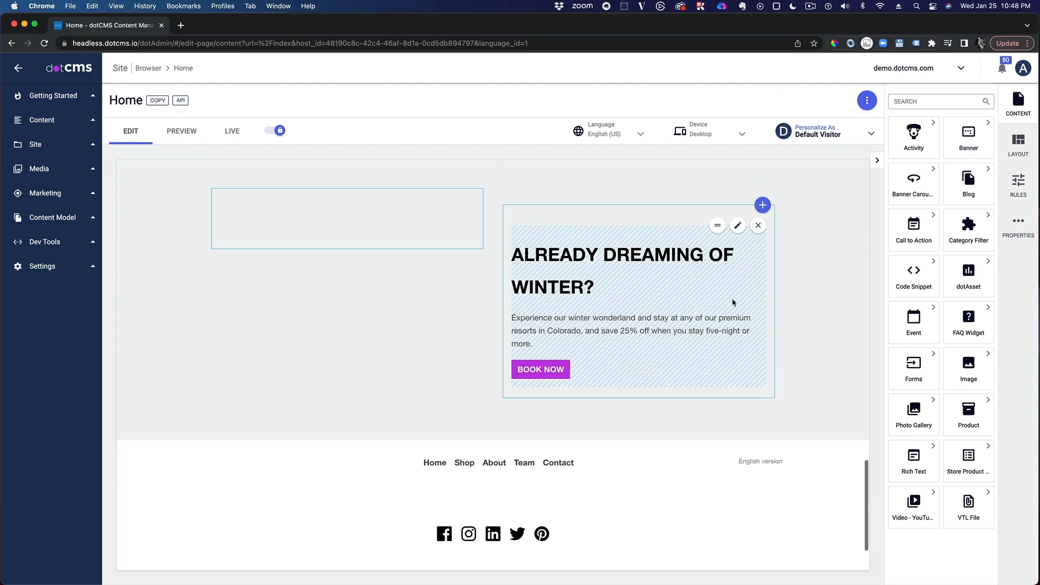
{"action": "scroll", "coordinate": [732, 303], "scroll_direction": "up", "scroll_amount": 1}
{"action": "left_click_drag", "start_coordinate": [717, 261], "coordinate": [451, 262]}
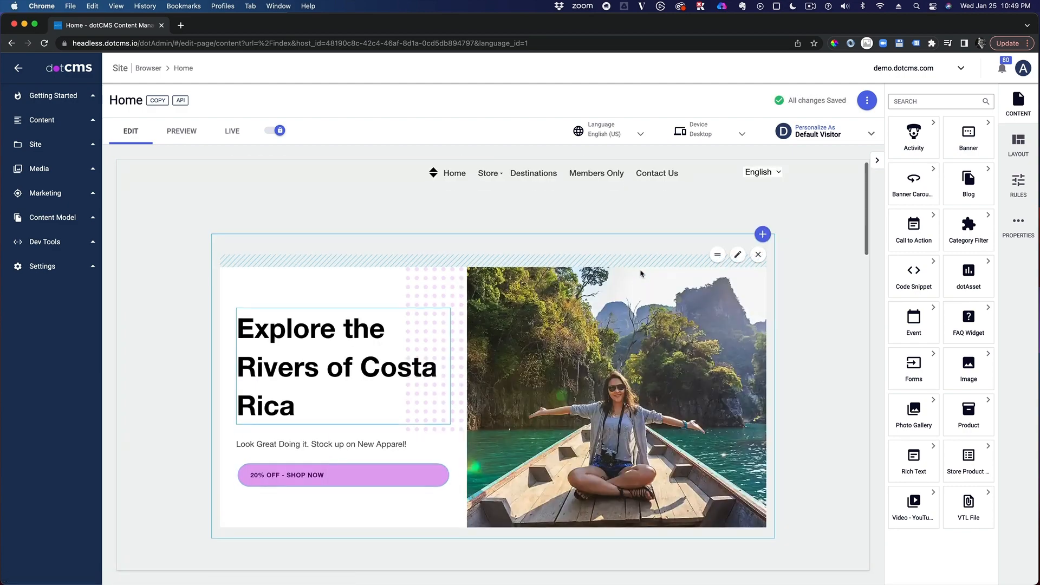
Add a new Image to the empty container beside the "Already Dreaming of Winter?" block, using FreshPowder.jpeg as its file asset
{"action": "scroll", "coordinate": [641, 274], "scroll_direction": "down", "scroll_amount": 15}
{"action": "scroll", "coordinate": [640, 273], "scroll_direction": "up", "scroll_amount": 2}
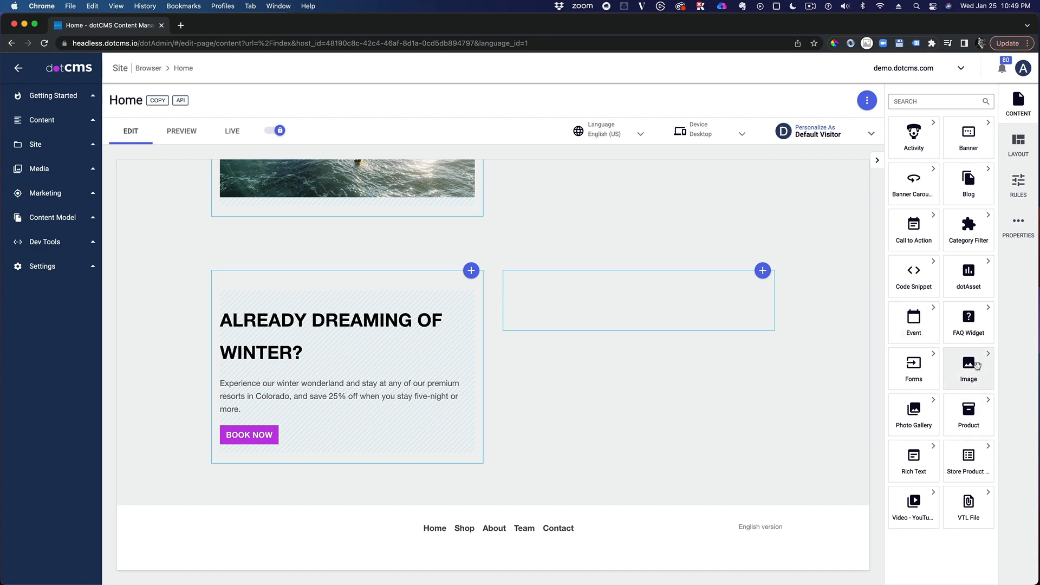
{"action": "left_click_drag", "start_coordinate": [971, 369], "coordinate": [723, 320]}
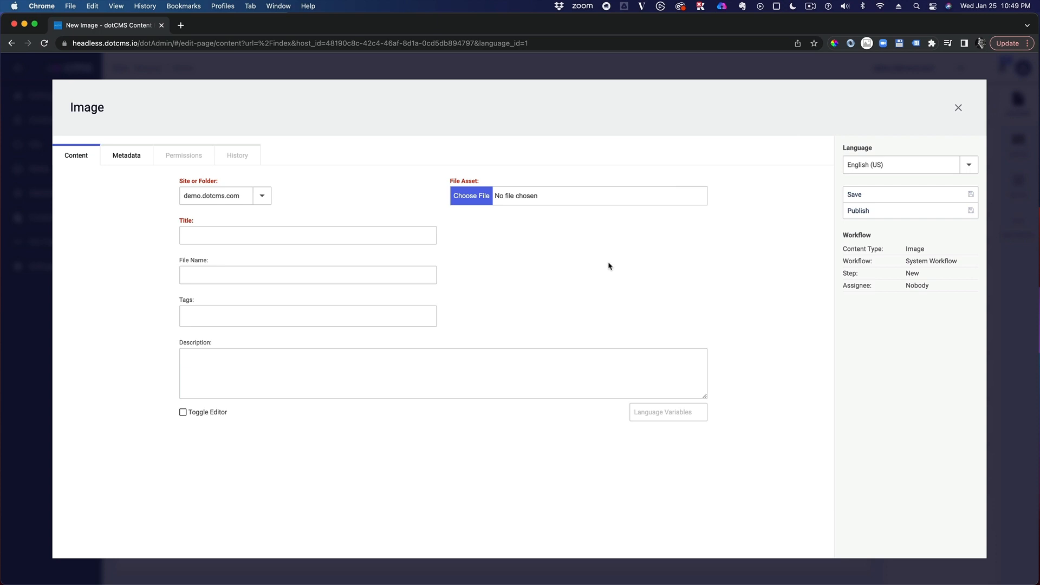
{"action": "left_click", "coordinate": [475, 198]}
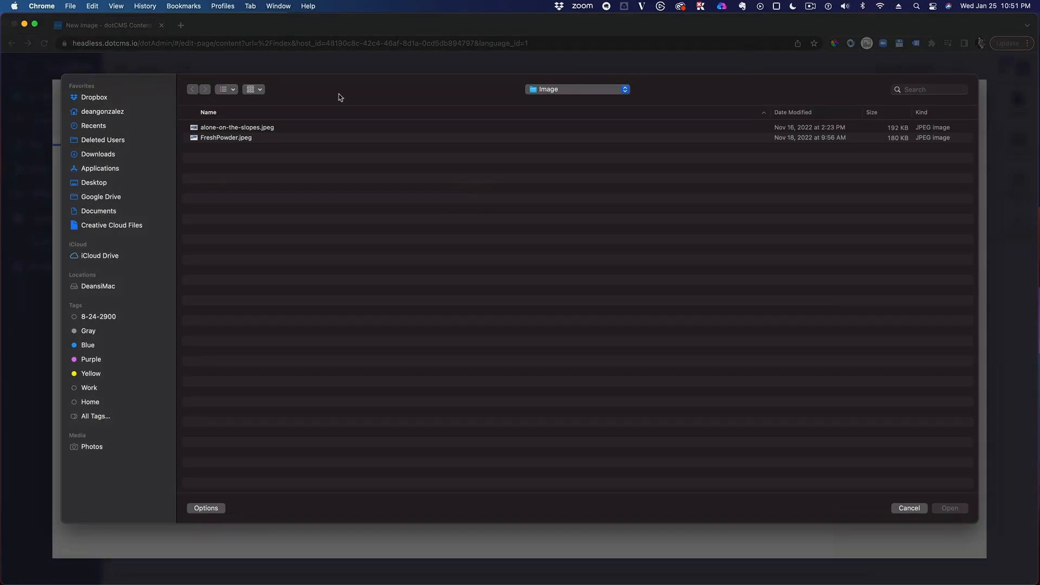
{"action": "double_click", "coordinate": [226, 138]}
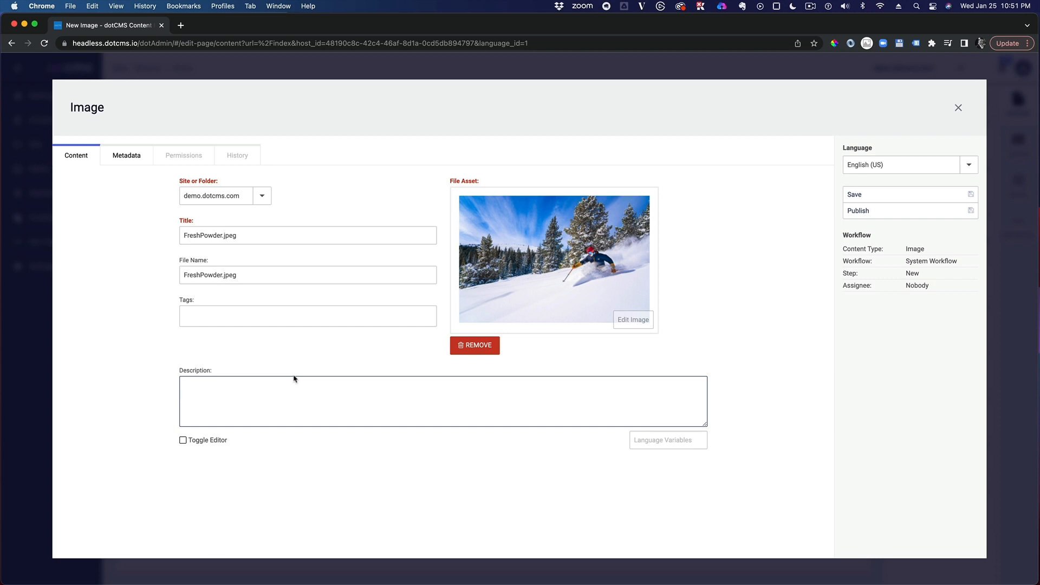
Tag the image with "snow" and enter the description "Over 100 acres of snow covered slopes"
{"action": "left_click", "coordinate": [242, 319]}
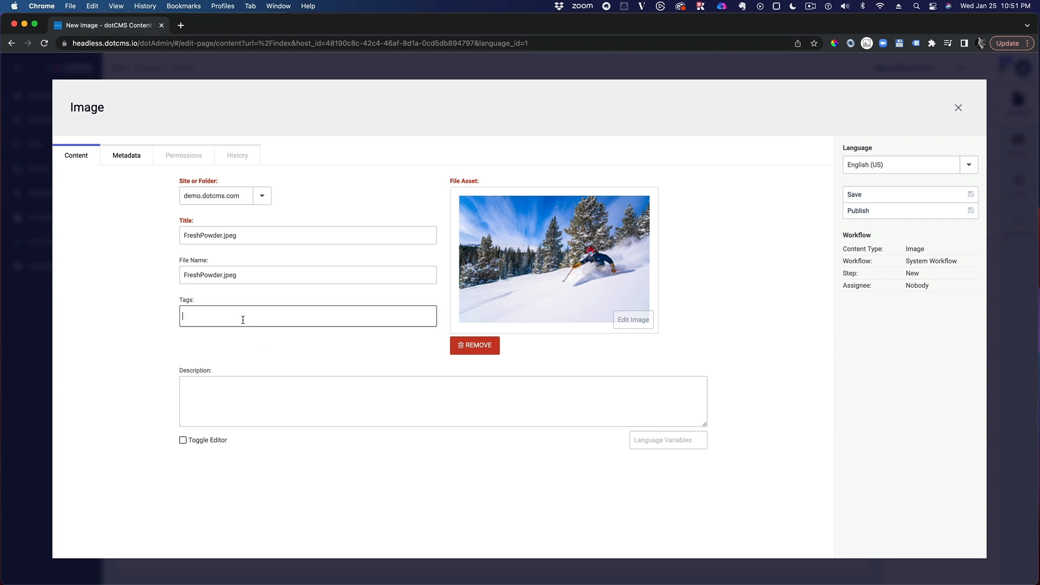
{"action": "type", "text": "snow"}
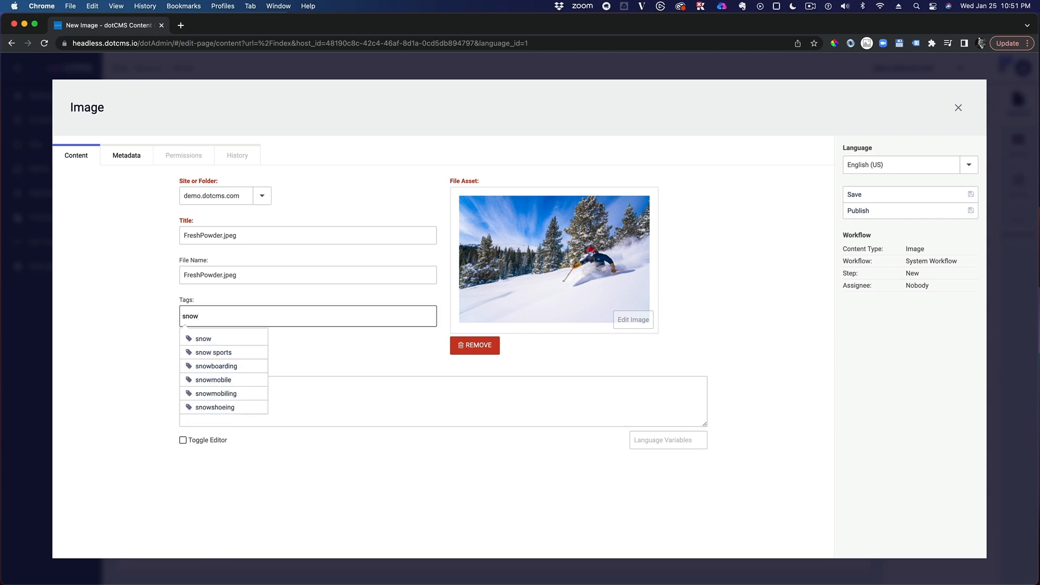
{"action": "left_click", "coordinate": [200, 340]}
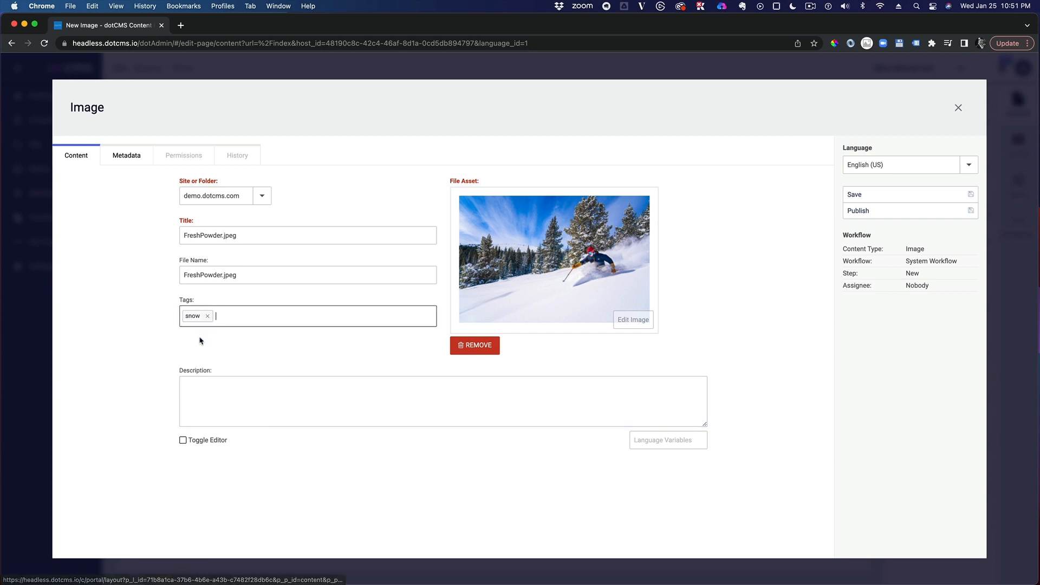
{"action": "key", "text": "Tab"}
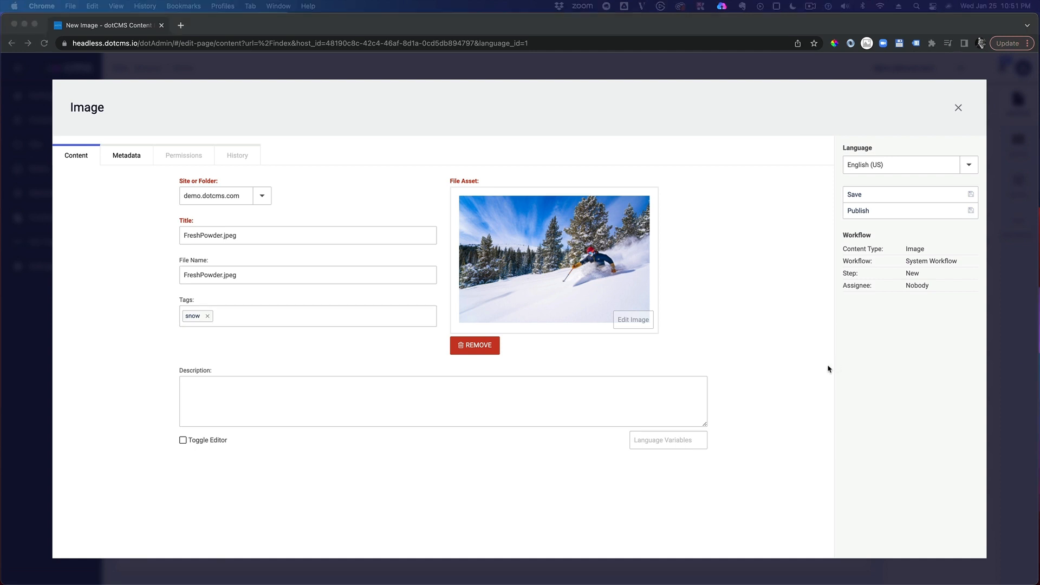
{"action": "left_click", "coordinate": [234, 323]}
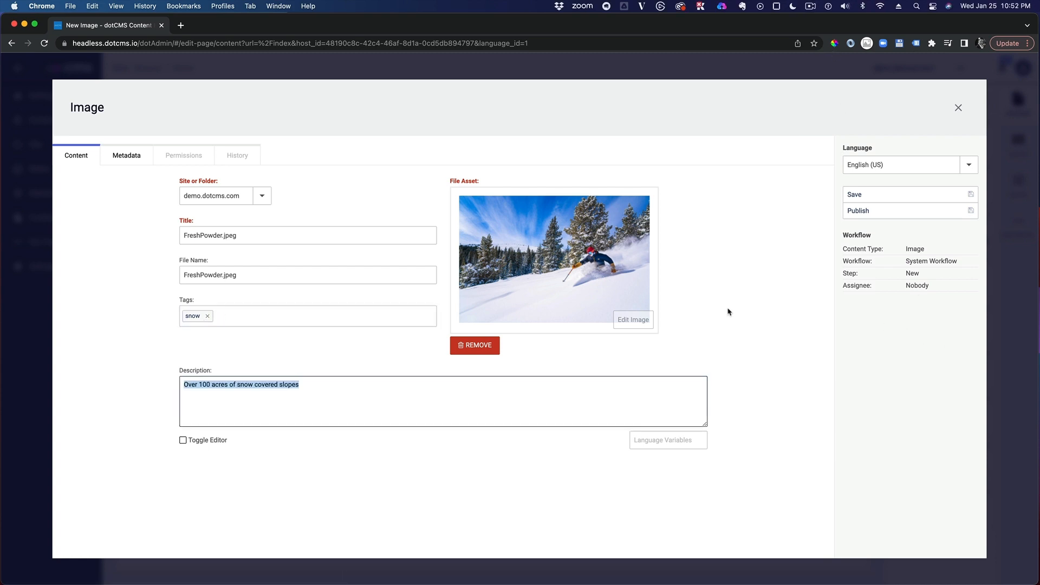
{"action": "left_click", "coordinate": [651, 385]}
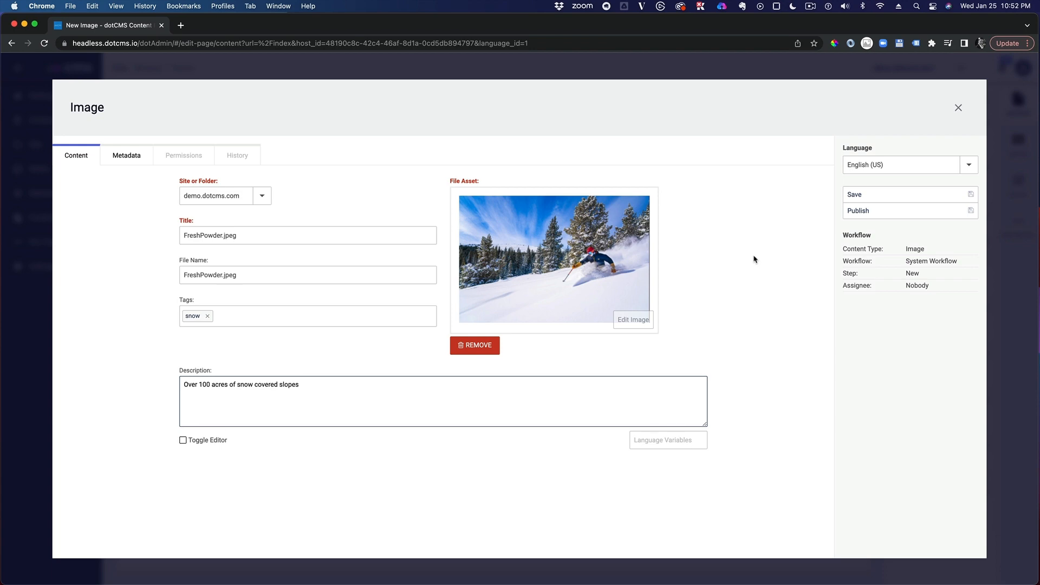
Publish the image, close its form and view the image in its container near the end of the page
{"action": "left_click", "coordinate": [865, 211]}
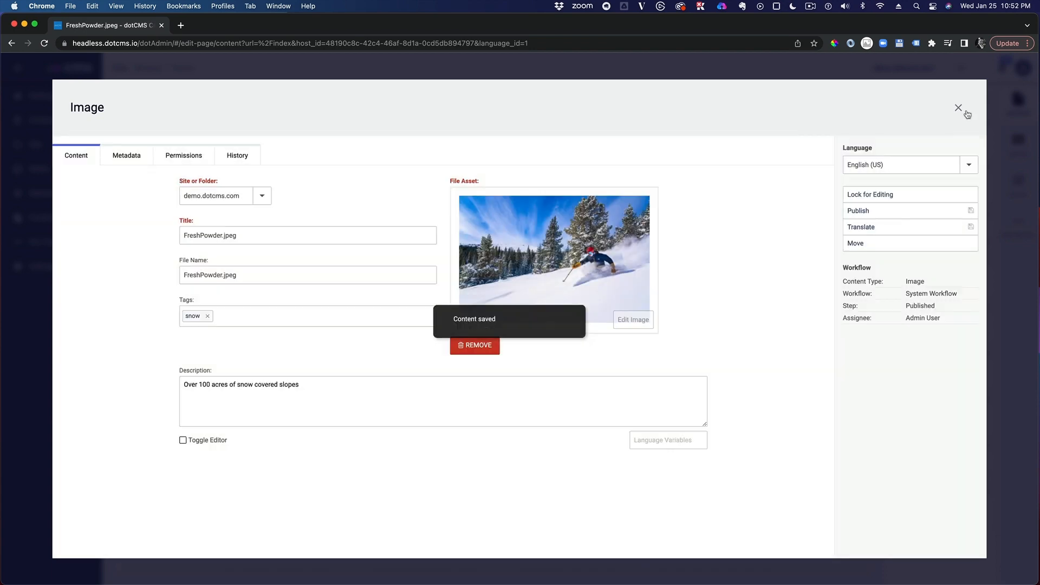
{"action": "left_click", "coordinate": [959, 108]}
{"action": "scroll", "coordinate": [790, 311], "scroll_direction": "down", "scroll_amount": 10}
{"action": "scroll", "coordinate": [789, 311], "scroll_direction": "down", "scroll_amount": 15}
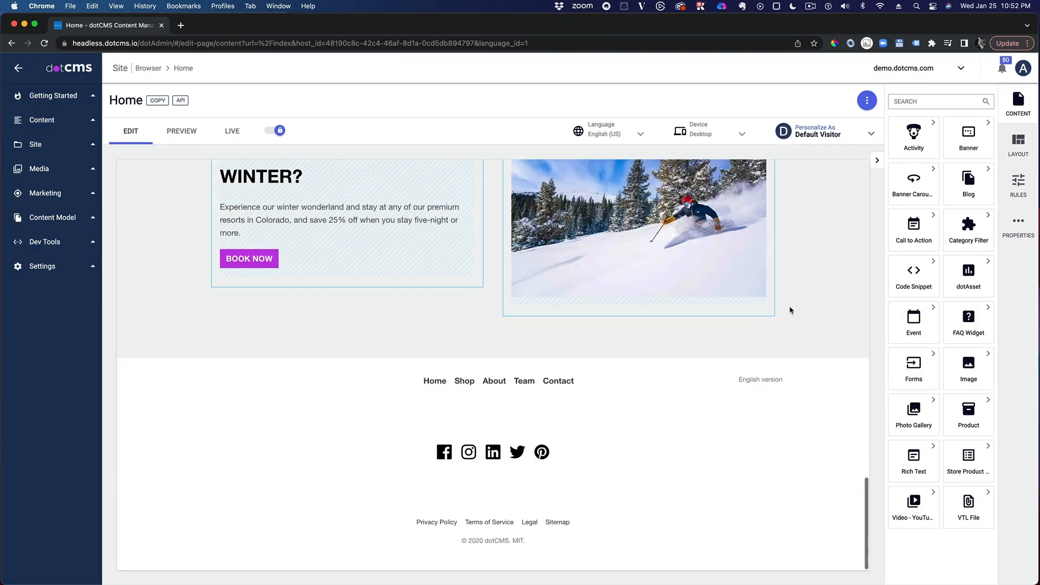
{"action": "scroll", "coordinate": [790, 310], "scroll_direction": "down", "scroll_amount": 5}
{"action": "scroll", "coordinate": [789, 311], "scroll_direction": "down", "scroll_amount": 15}
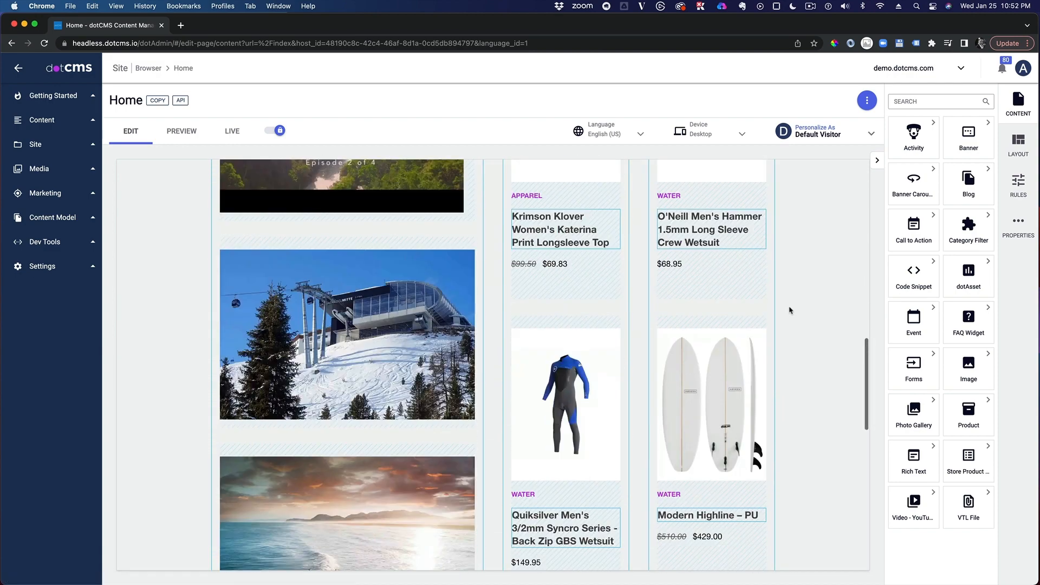
{"action": "mouse_move", "coordinate": [718, 289]}
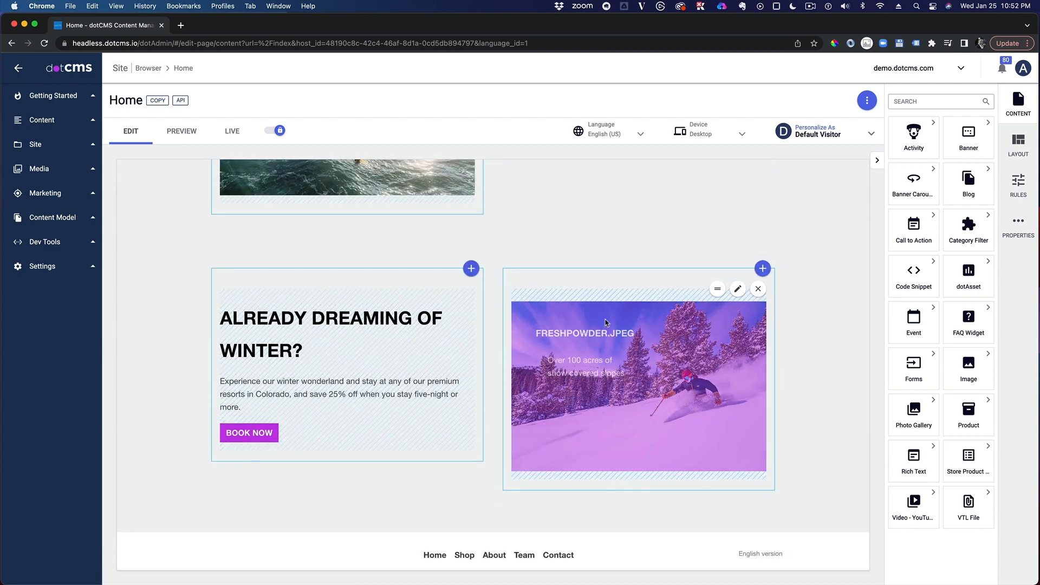
{"action": "left_click_drag", "start_coordinate": [718, 289], "coordinate": [720, 254]}
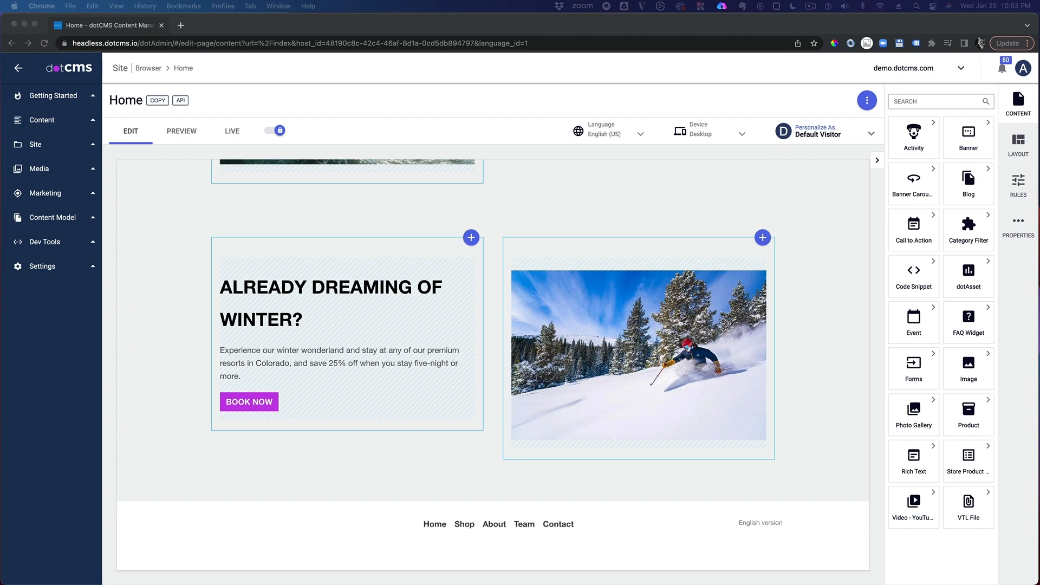
Examine the page's content containers from the new ski image up to the activity cards
{"action": "scroll", "coordinate": [723, 244], "scroll_direction": "down", "scroll_amount": 1}
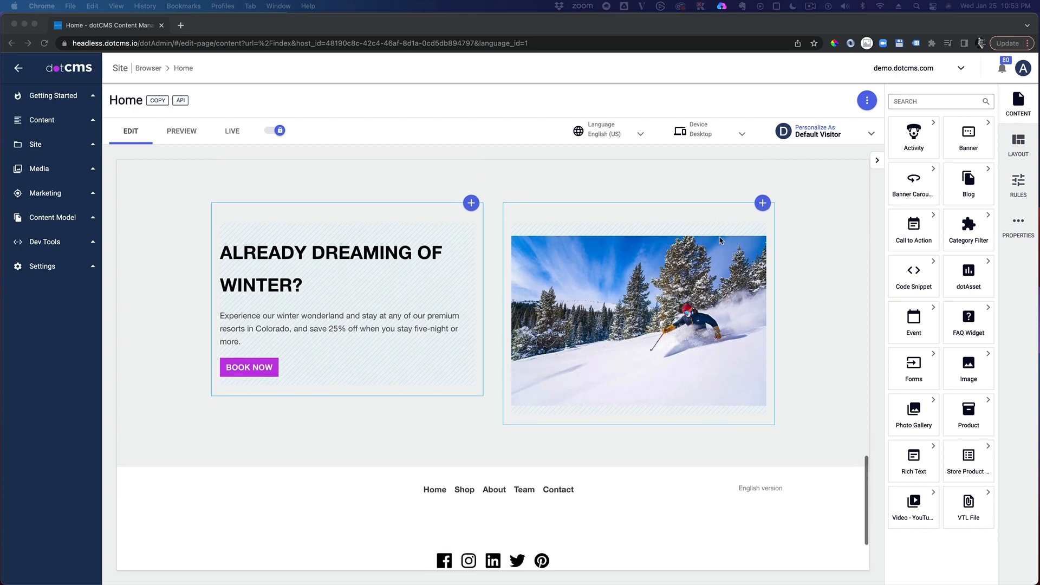
{"action": "scroll", "coordinate": [719, 240], "scroll_direction": "up", "scroll_amount": 5}
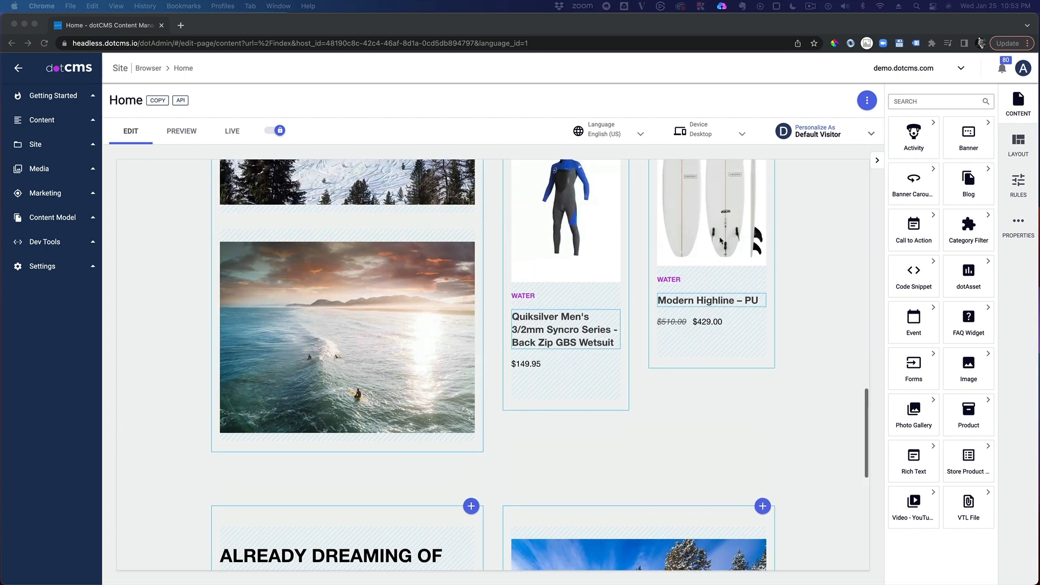
{"action": "scroll", "coordinate": [720, 241], "scroll_direction": "down", "scroll_amount": 4}
{"action": "scroll", "coordinate": [720, 241], "scroll_direction": "down", "scroll_amount": 1}
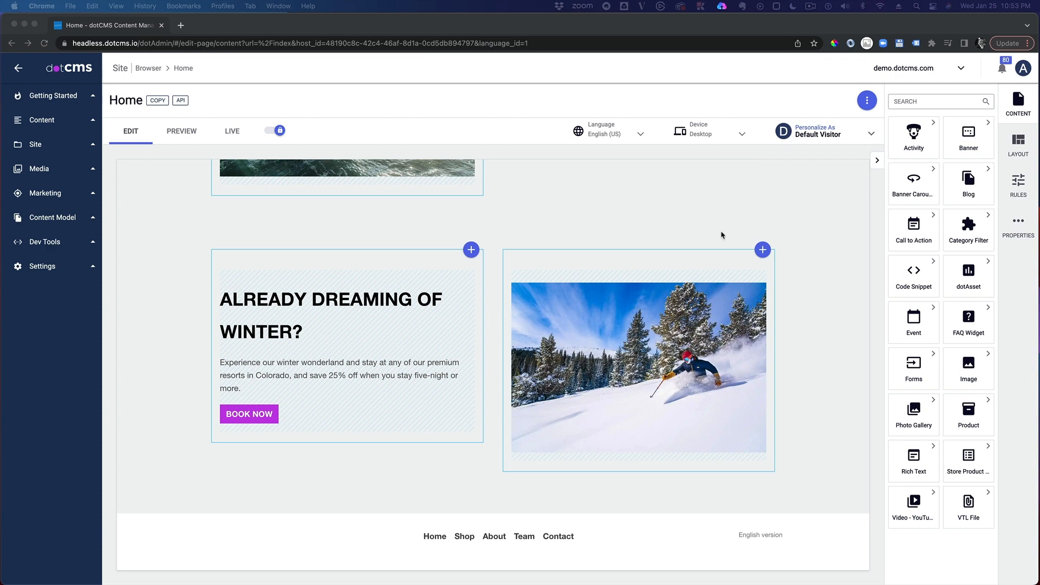
{"action": "scroll", "coordinate": [720, 234], "scroll_direction": "up", "scroll_amount": 10}
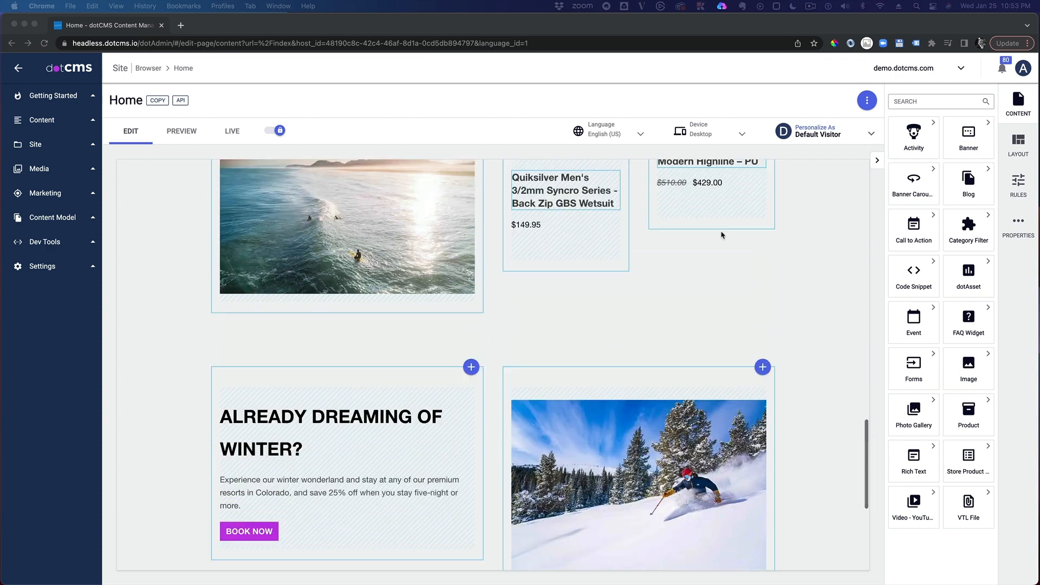
{"action": "scroll", "coordinate": [721, 235], "scroll_direction": "up", "scroll_amount": 10}
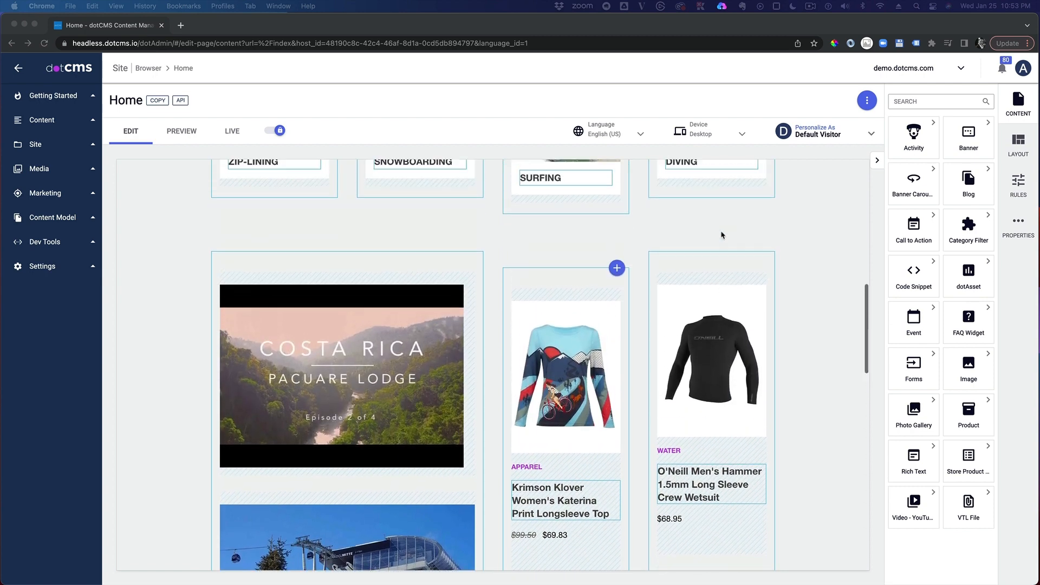
{"action": "mouse_move", "coordinate": [304, 235]}
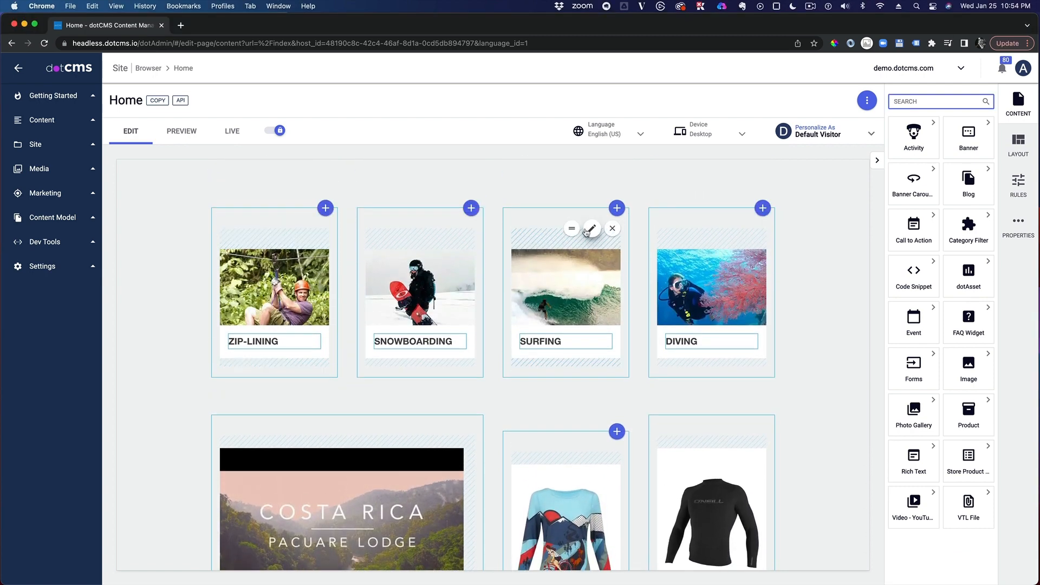
{"action": "scroll", "coordinate": [592, 244], "scroll_direction": "up", "scroll_amount": 5}
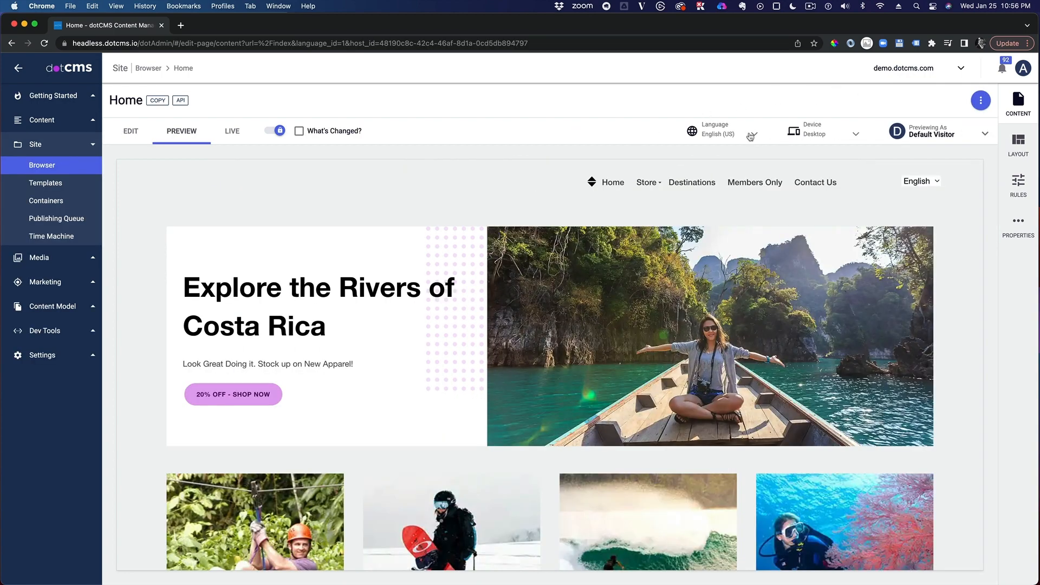
Preview the page in Espanol (ES), look over its translated content, and switch back to English (US)
{"action": "left_click", "coordinate": [750, 136]}
{"action": "left_click", "coordinate": [736, 168]}
{"action": "scroll", "coordinate": [786, 324], "scroll_direction": "down", "scroll_amount": 5}
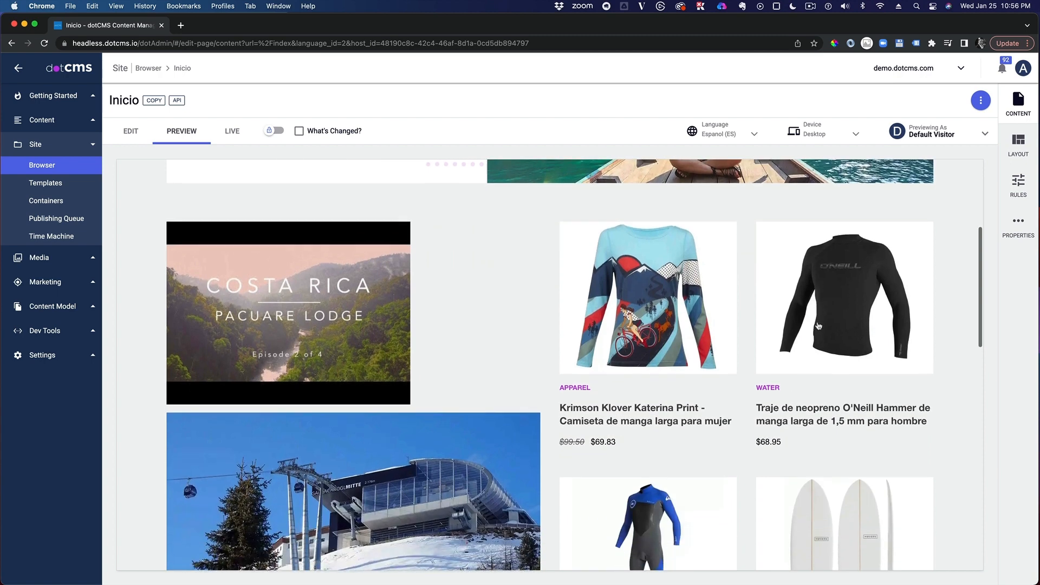
{"action": "scroll", "coordinate": [749, 323], "scroll_direction": "up", "scroll_amount": 2}
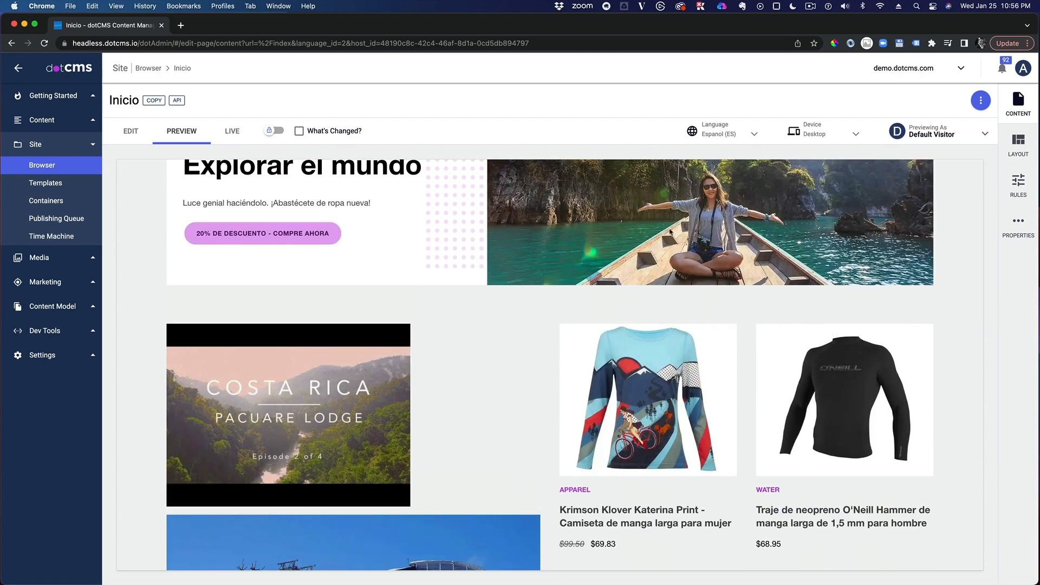
{"action": "left_click", "coordinate": [741, 136]}
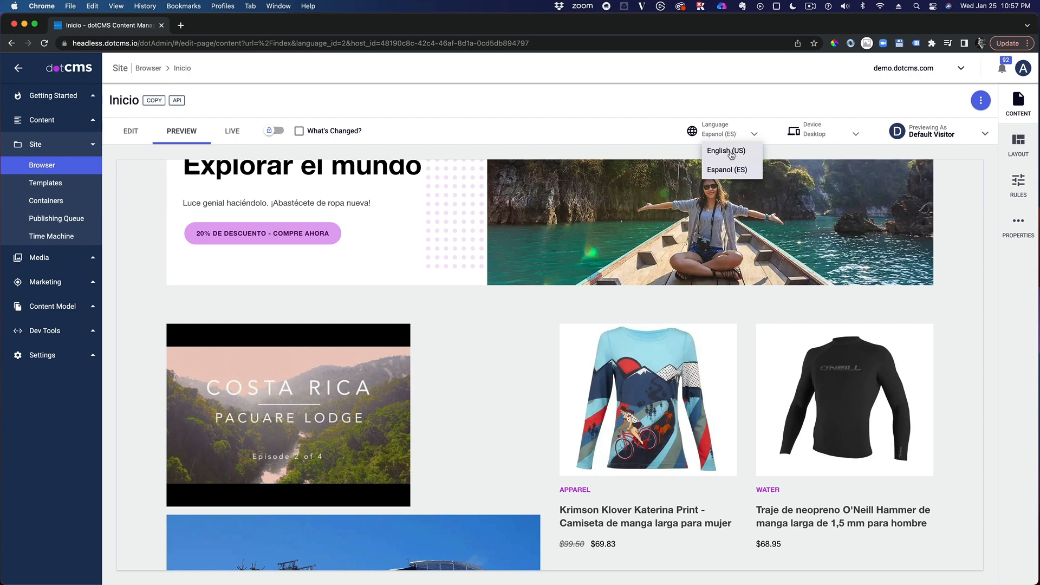
{"action": "left_click", "coordinate": [730, 153]}
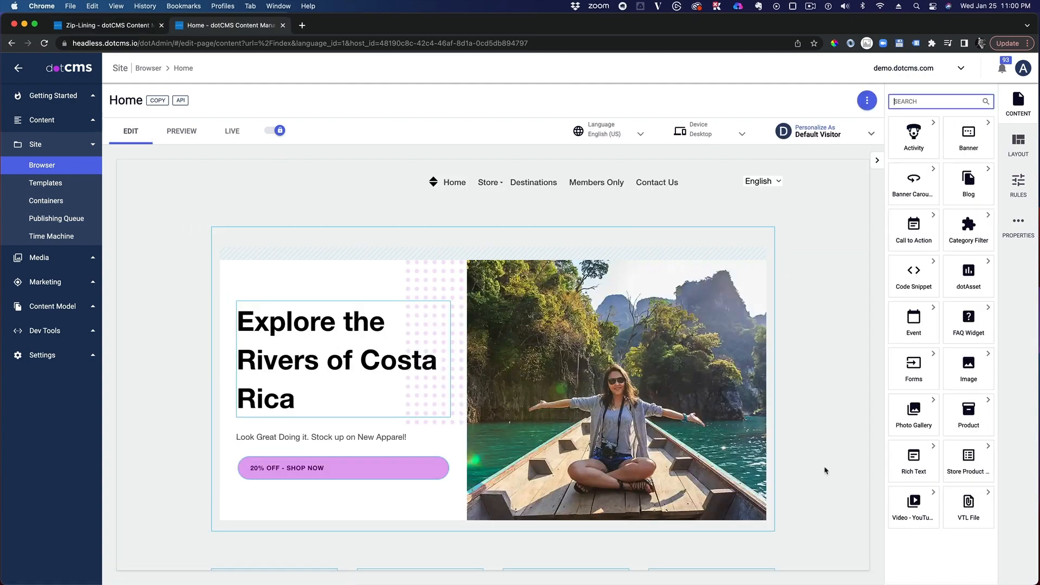
Open the Diving activity from the page's activity row for editing
{"action": "scroll", "coordinate": [770, 449], "scroll_direction": "down", "scroll_amount": 3}
{"action": "scroll", "coordinate": [771, 449], "scroll_direction": "down", "scroll_amount": 3}
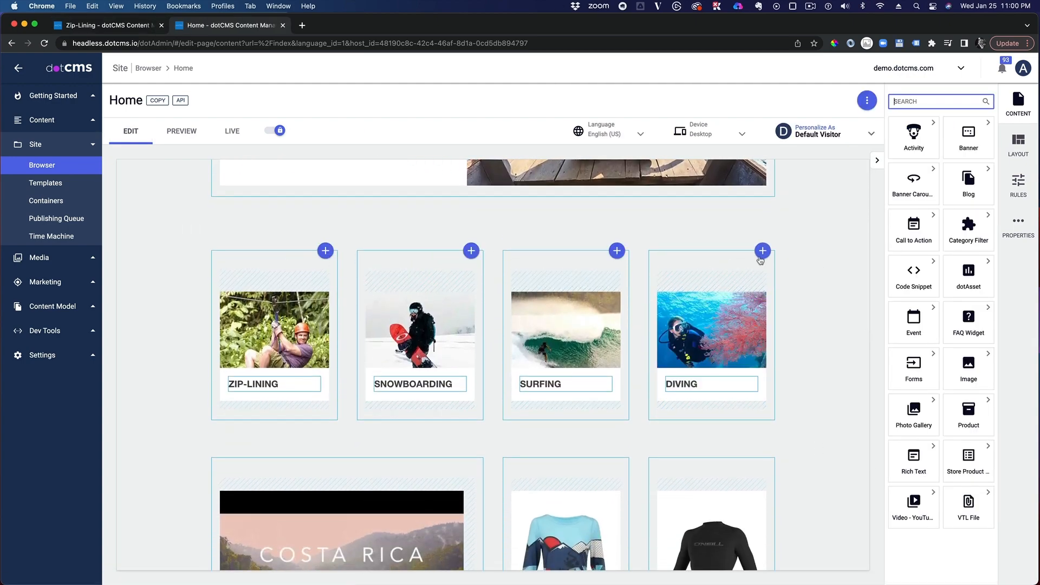
{"action": "left_click", "coordinate": [740, 272]}
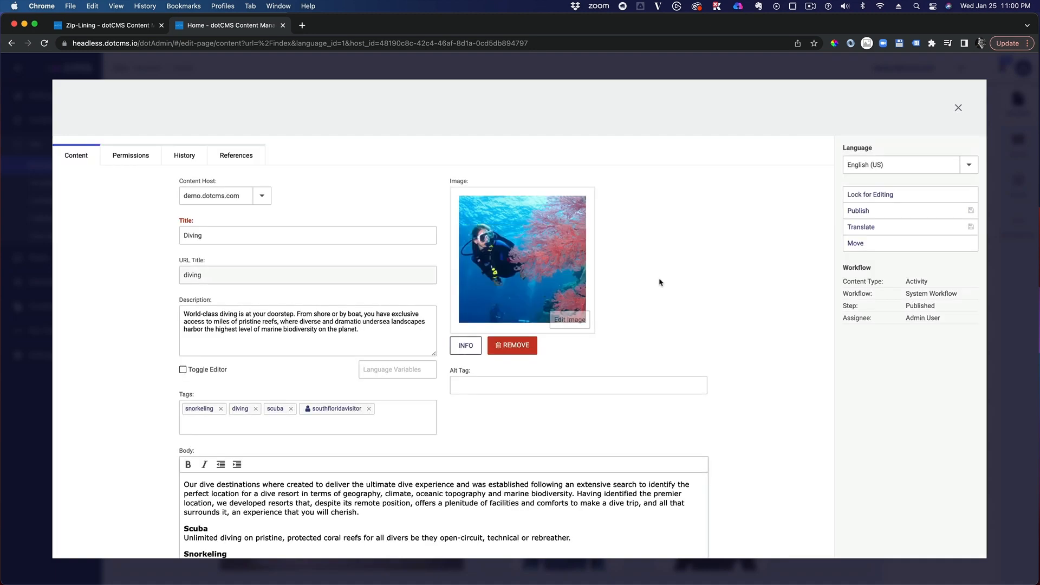
Translate the Diving activity, close its form, and check the translated card on the Home page in Espanol (ES)
{"action": "left_click", "coordinate": [872, 232]}
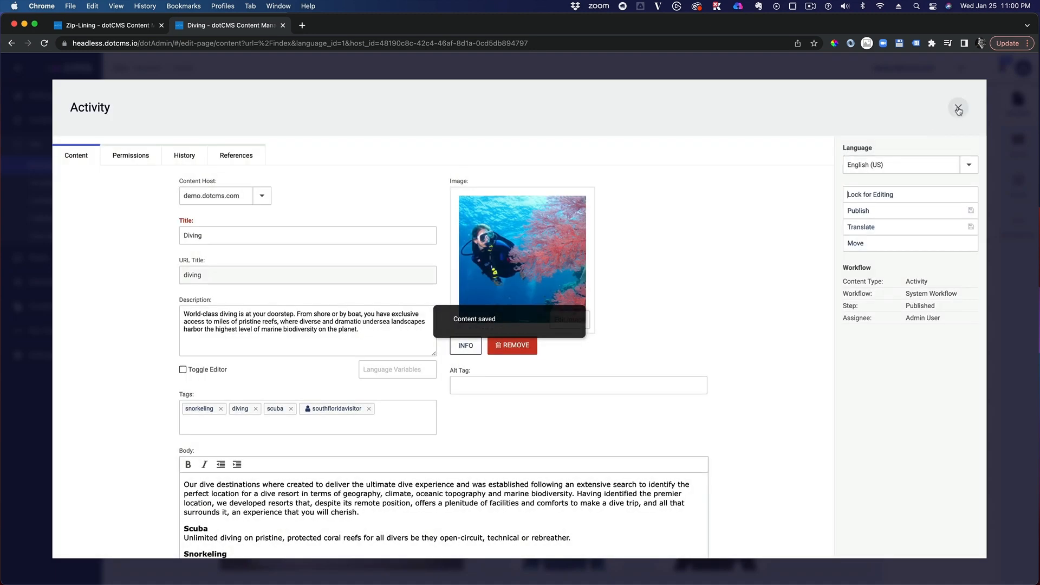
{"action": "left_click", "coordinate": [958, 109]}
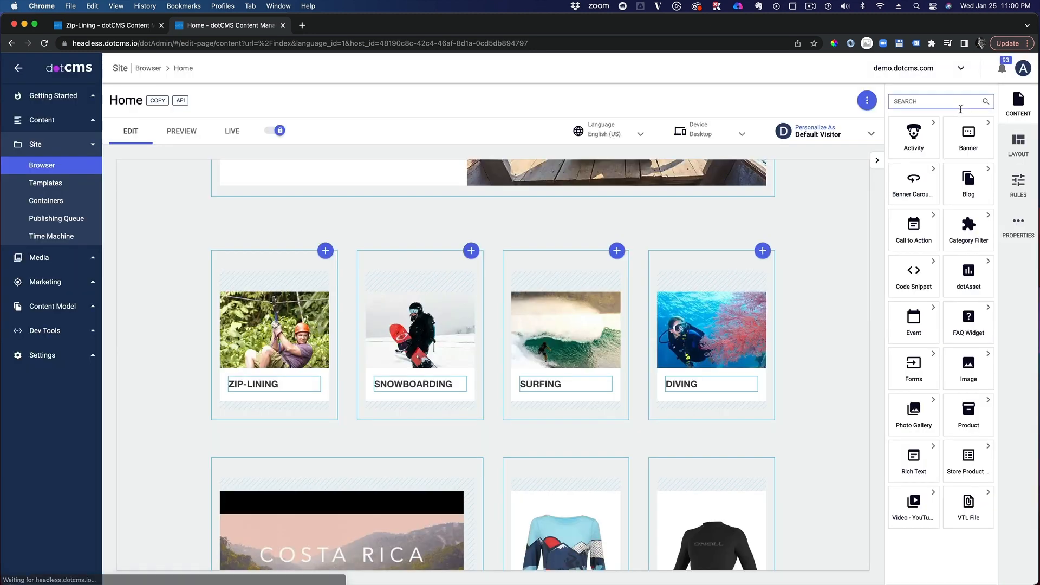
{"action": "left_click", "coordinate": [608, 131]}
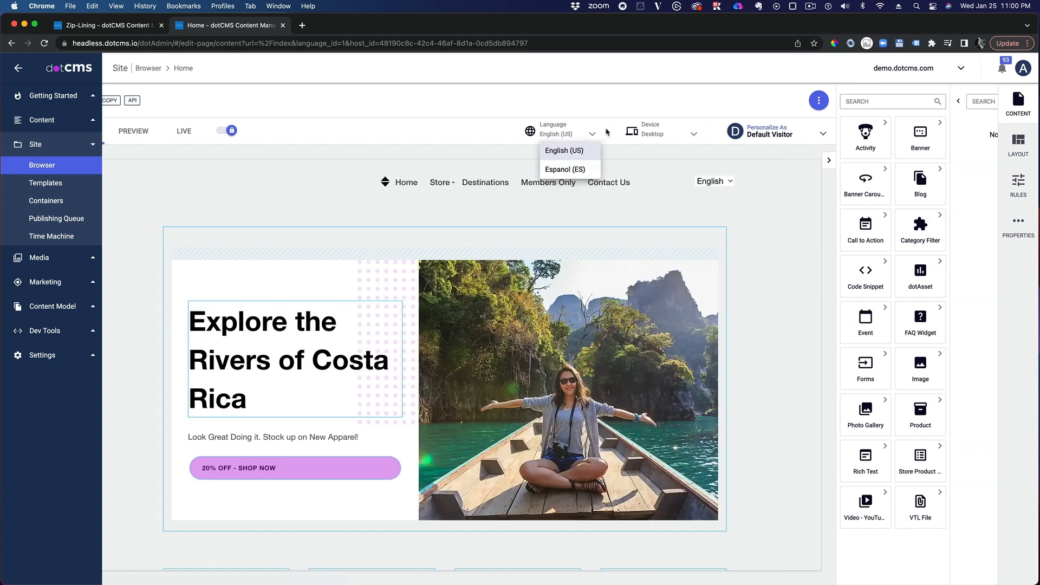
{"action": "left_click", "coordinate": [564, 169]}
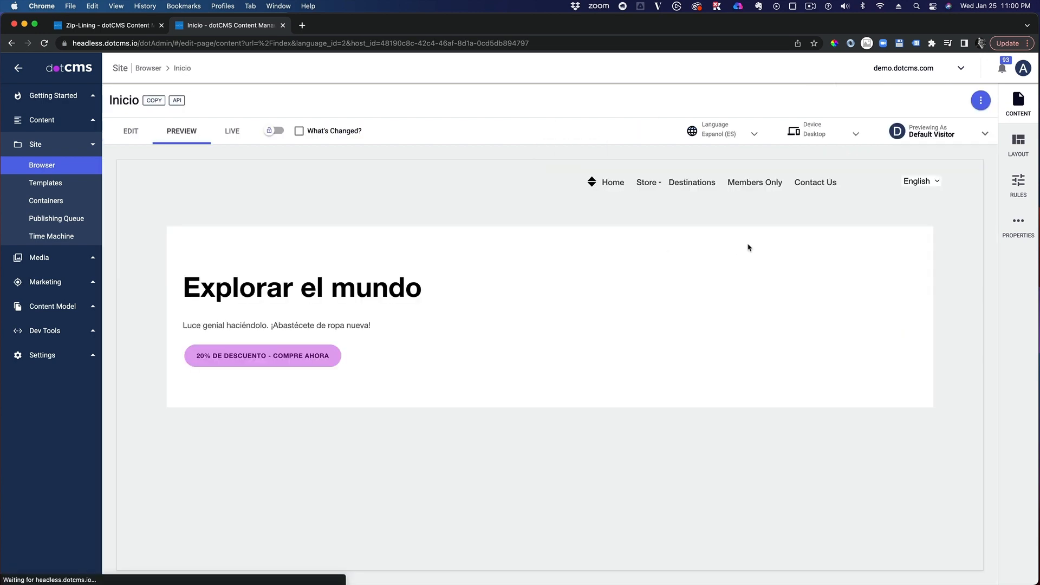
{"action": "scroll", "coordinate": [796, 432], "scroll_direction": "down", "scroll_amount": 5}
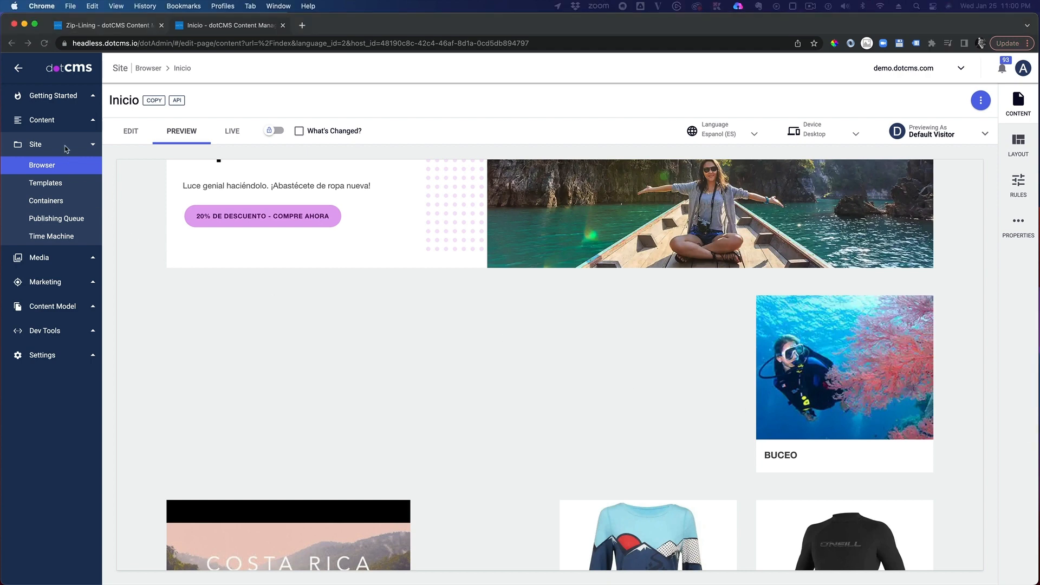
Open the content list of Activities
{"action": "left_click", "coordinate": [47, 120]}
{"action": "left_click", "coordinate": [62, 142]}
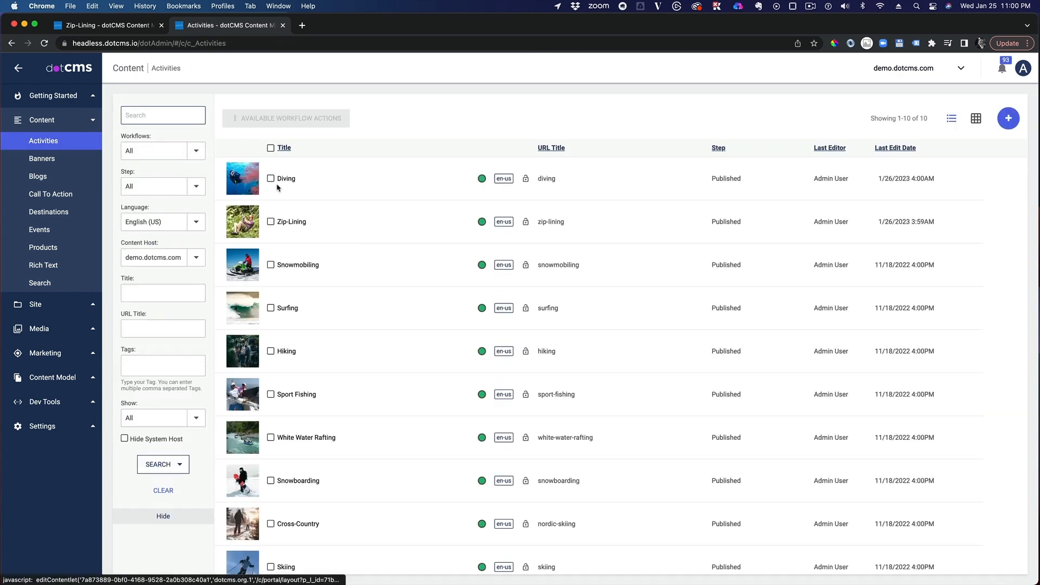
{"action": "left_click", "coordinate": [271, 148]}
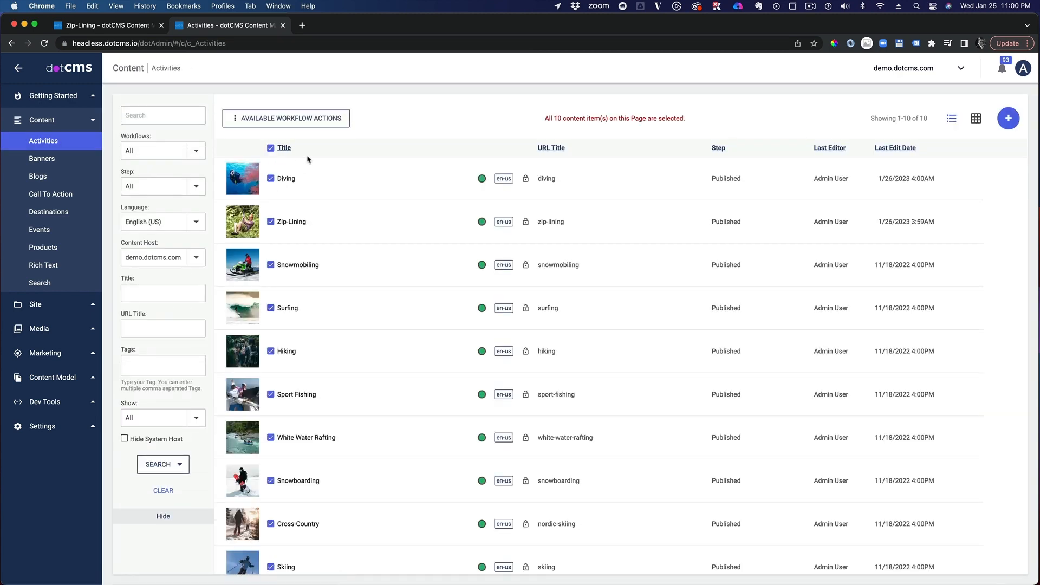
{"action": "left_click", "coordinate": [329, 120]}
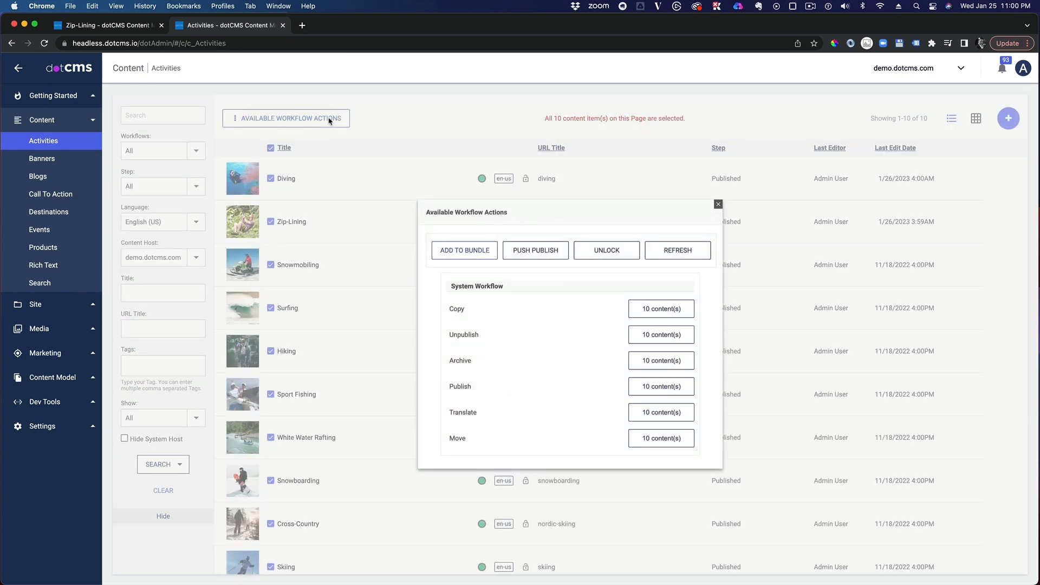
{"action": "left_click", "coordinate": [718, 204]}
{"action": "left_click", "coordinate": [196, 222]}
{"action": "left_click", "coordinate": [196, 221]}
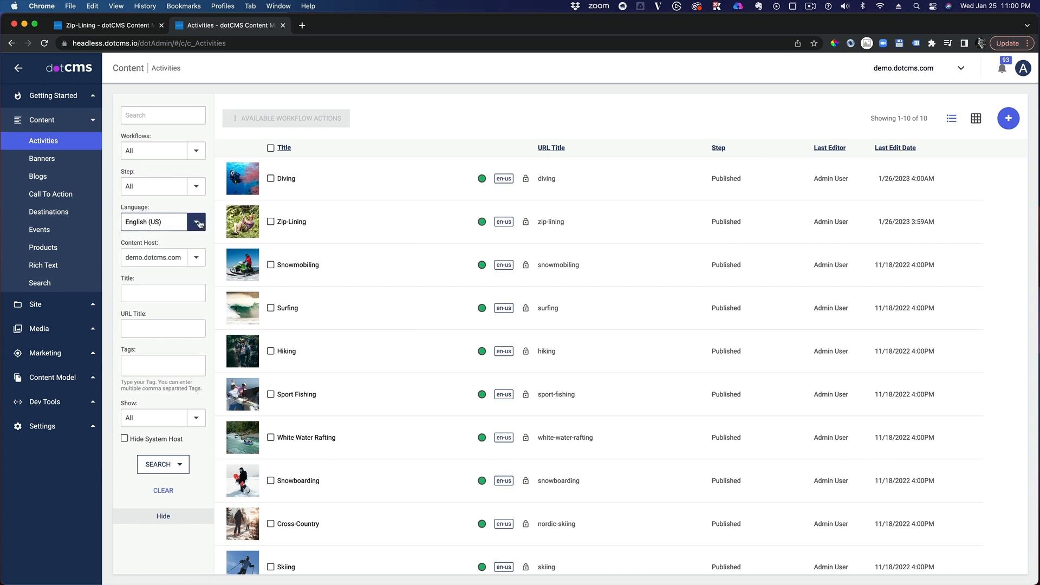
Translate every listed activity except Diving with the bulk Translate workflow action, and filter the list to Espanol (ES)
{"action": "left_click", "coordinate": [271, 148]}
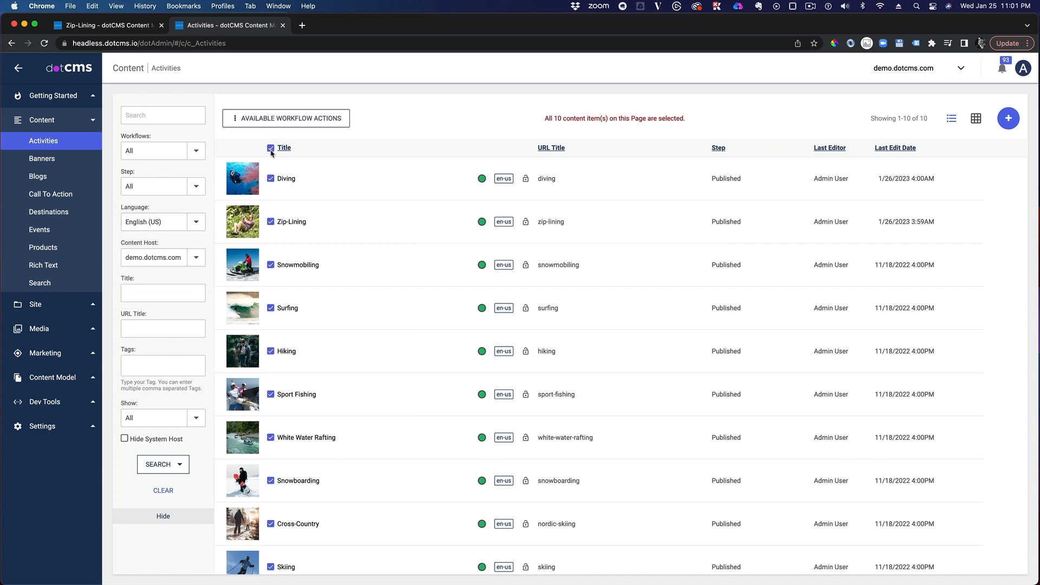
{"action": "left_click", "coordinate": [270, 178]}
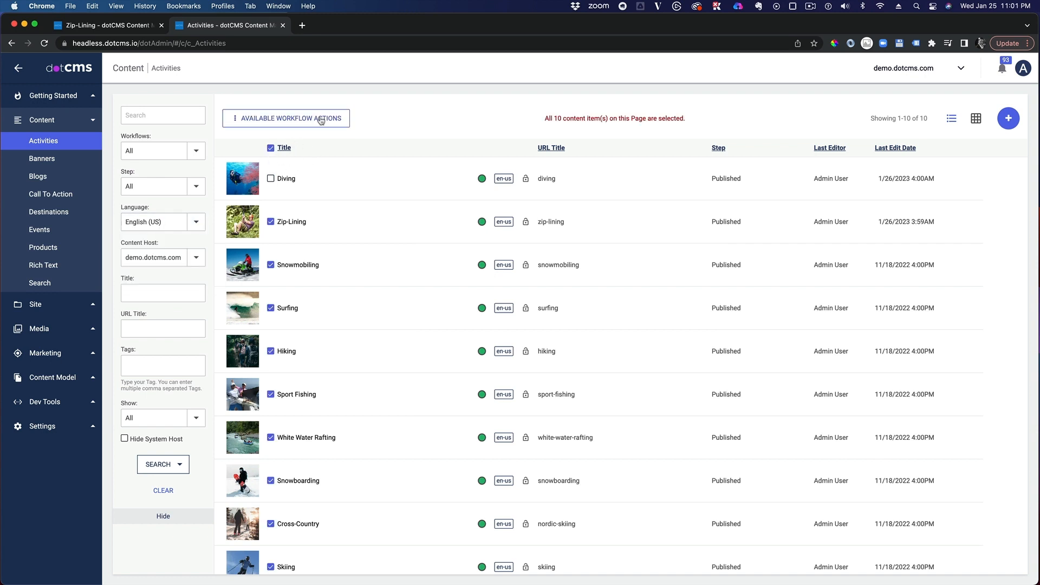
{"action": "left_click", "coordinate": [322, 120]}
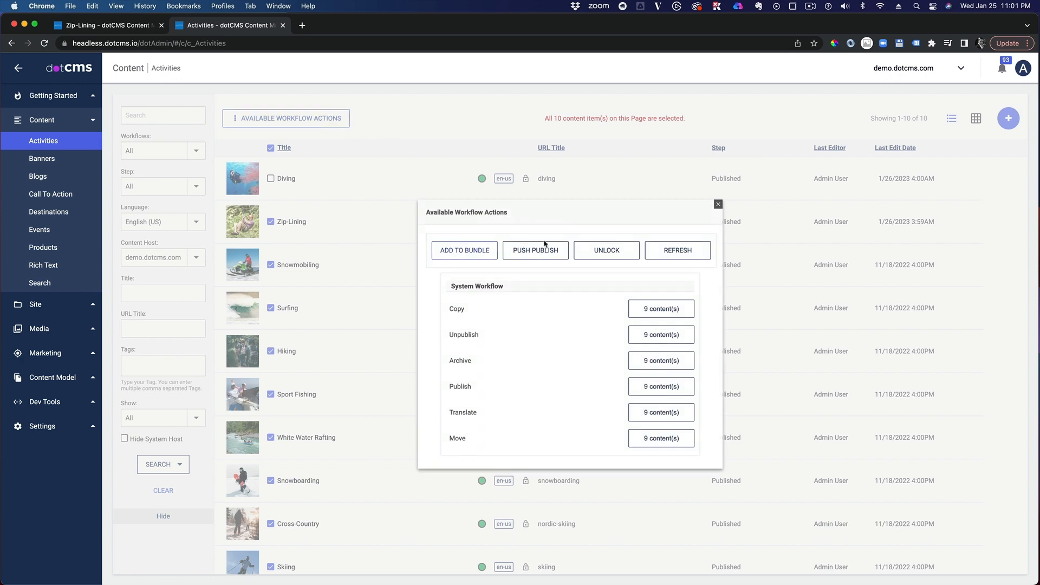
{"action": "left_click", "coordinate": [654, 414]}
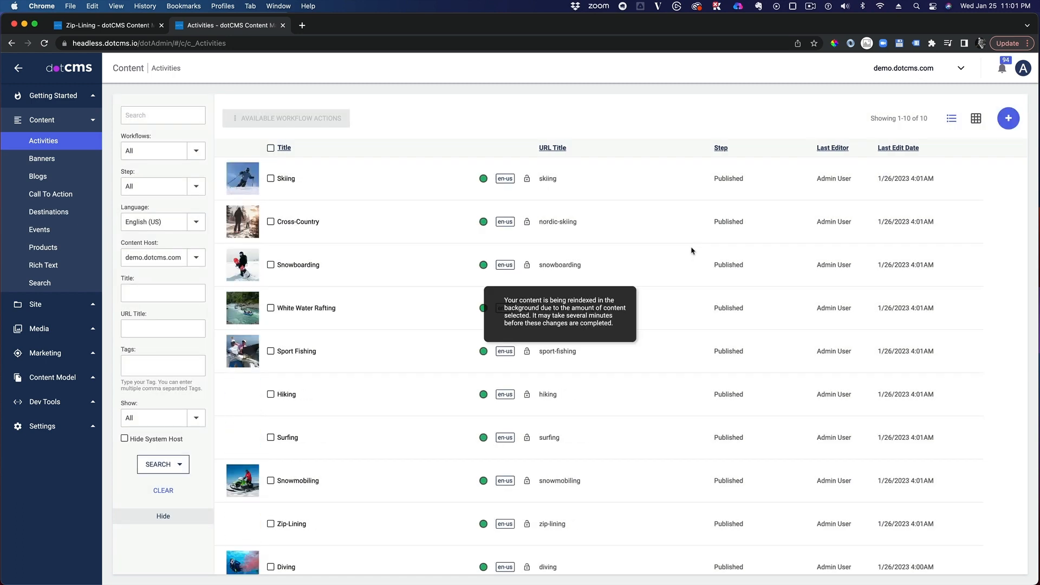
{"action": "left_click", "coordinate": [196, 221]}
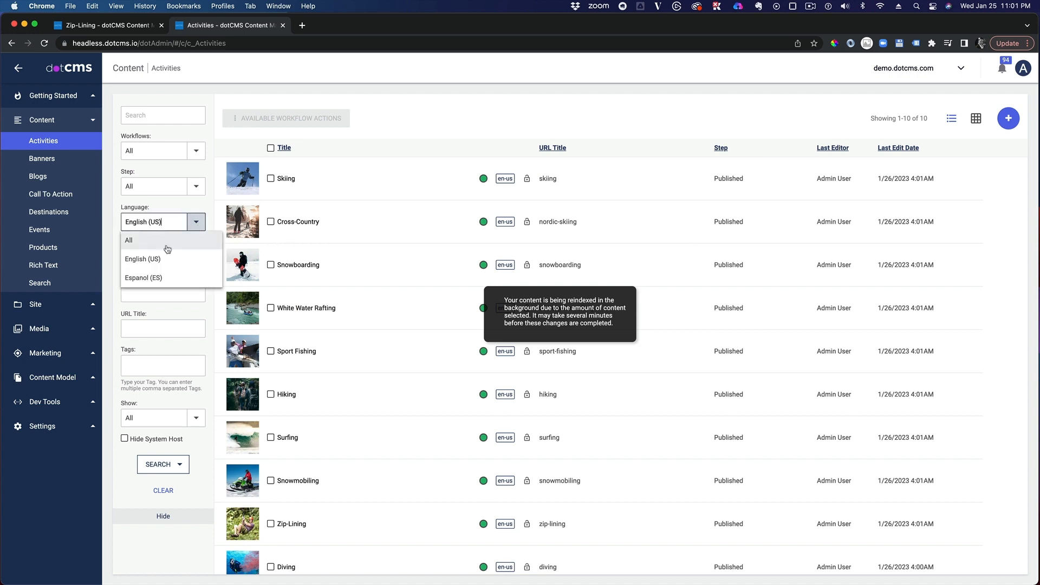
{"action": "left_click", "coordinate": [148, 280]}
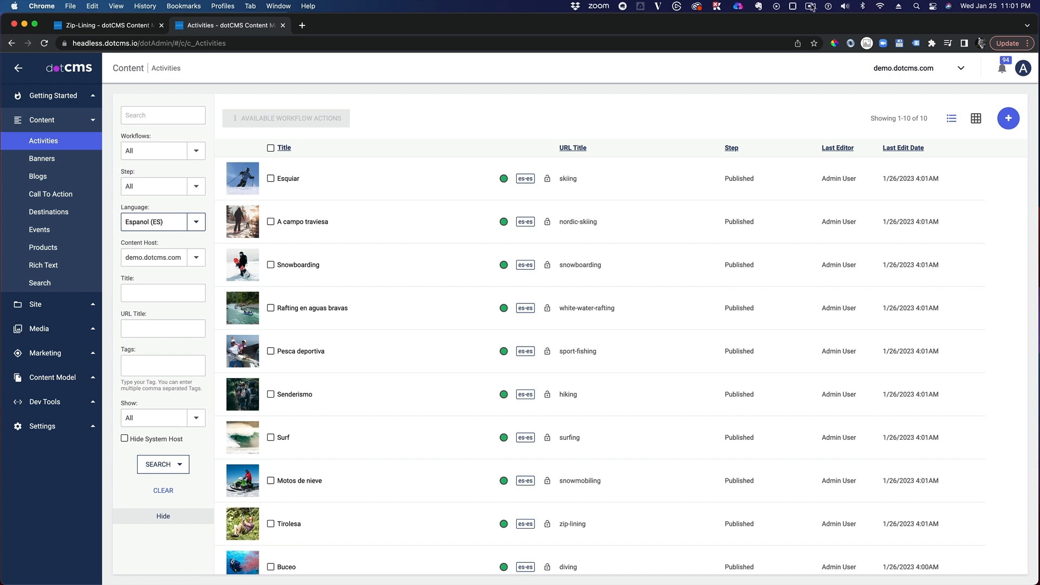
Open the Spanish index page from the site browser and look over its translated activity cards
{"action": "left_click", "coordinate": [49, 101]}
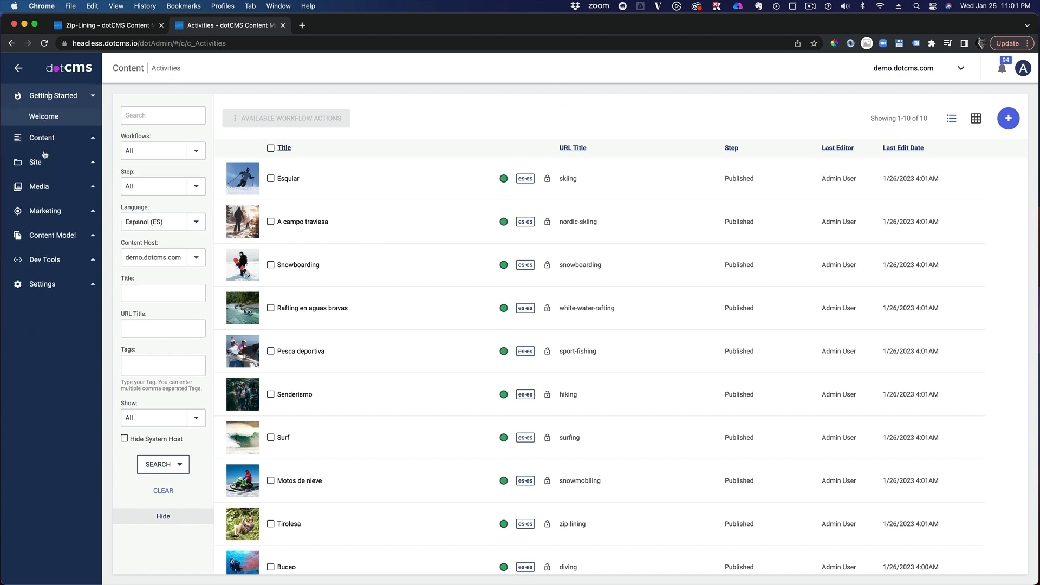
{"action": "left_click", "coordinate": [36, 161]}
{"action": "left_click", "coordinate": [39, 173]}
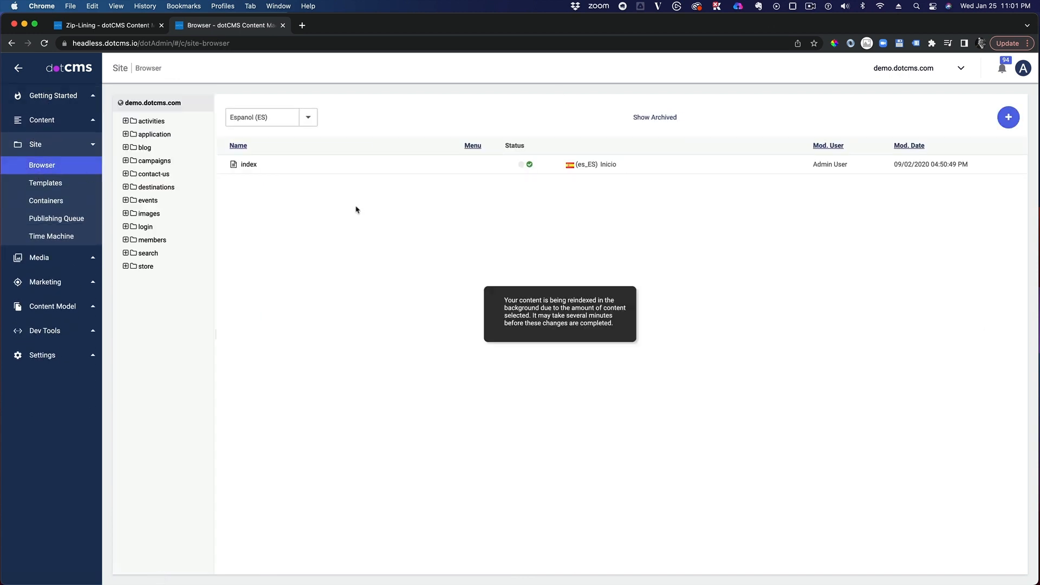
{"action": "left_click", "coordinate": [286, 165]}
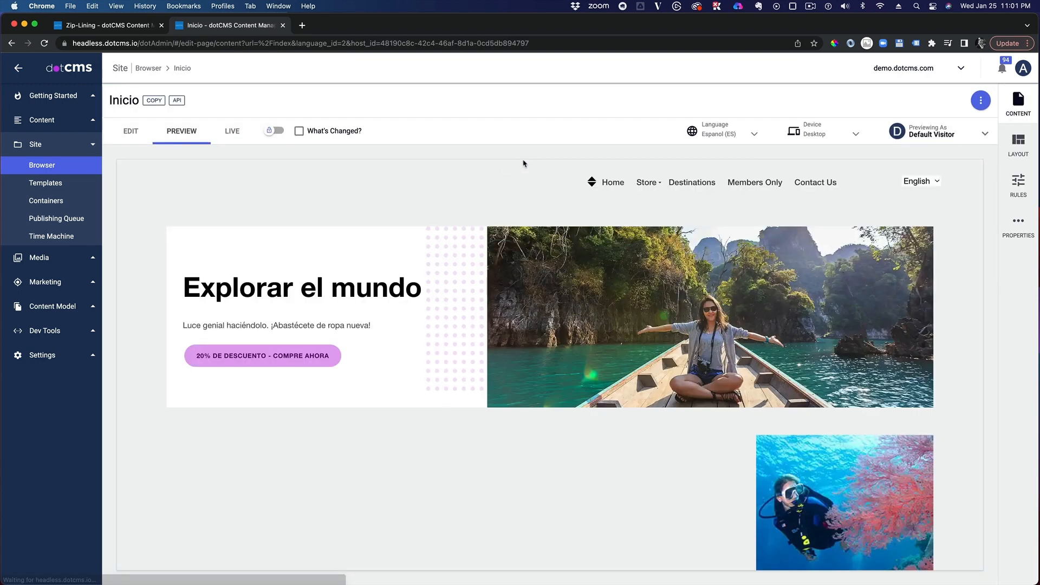
{"action": "scroll", "coordinate": [699, 253], "scroll_direction": "down", "scroll_amount": 3}
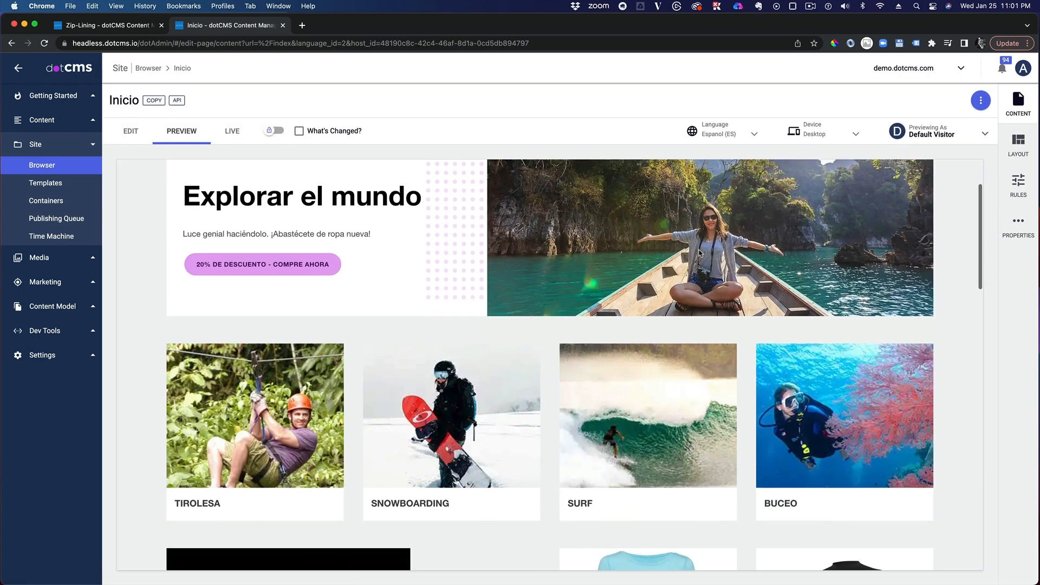
{"action": "scroll", "coordinate": [699, 253], "scroll_direction": "down", "scroll_amount": 3}
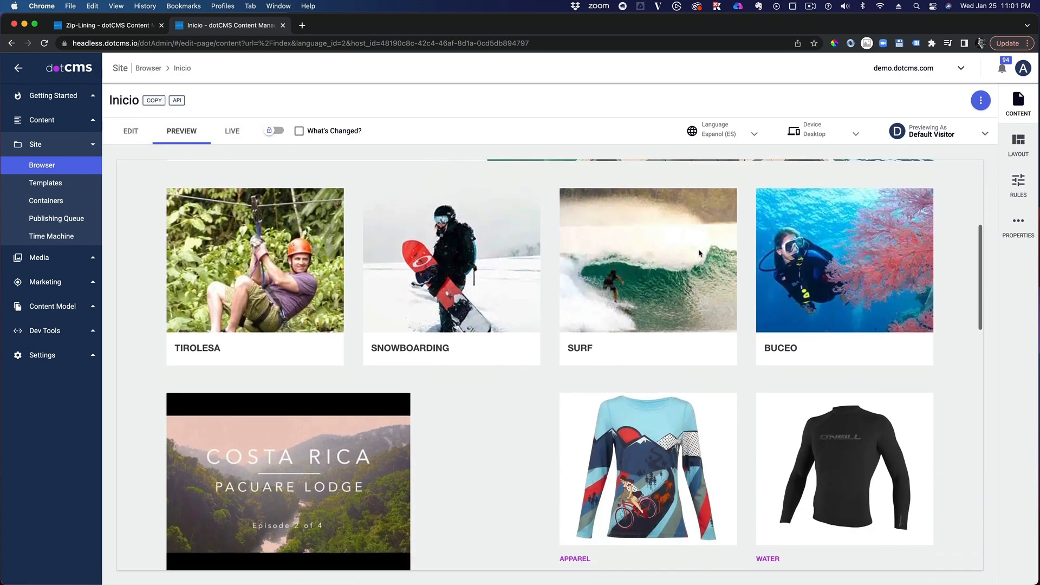
{"action": "scroll", "coordinate": [698, 252], "scroll_direction": "up", "scroll_amount": 1}
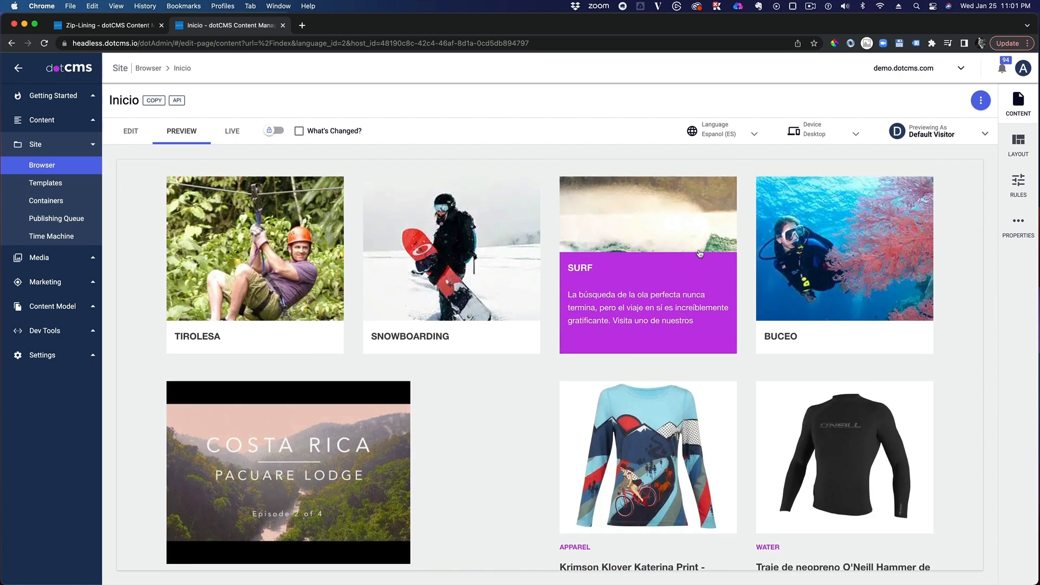
{"action": "scroll", "coordinate": [699, 253], "scroll_direction": "up", "scroll_amount": 3}
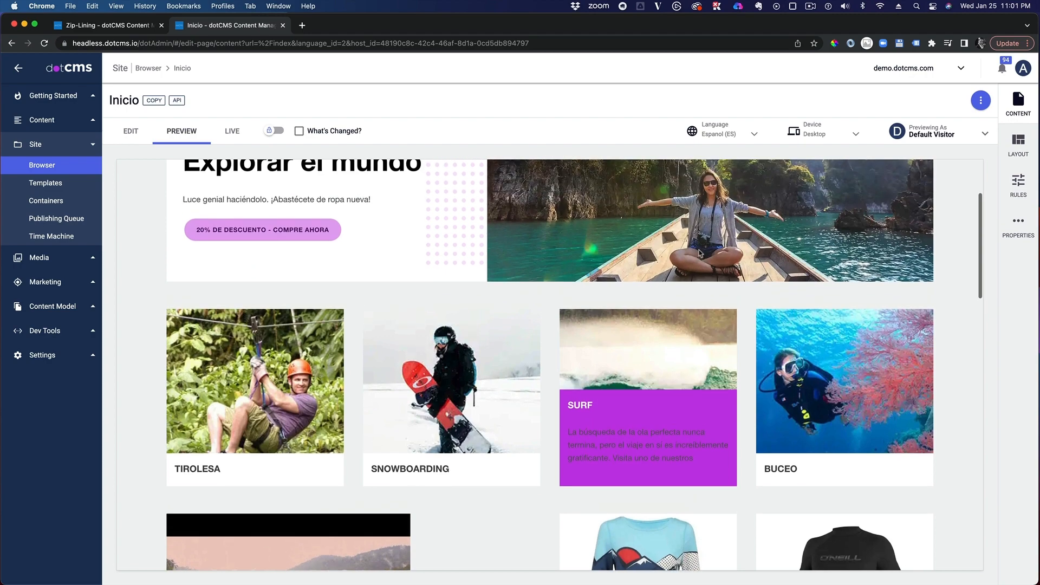
{"action": "scroll", "coordinate": [699, 253], "scroll_direction": "up", "scroll_amount": 3}
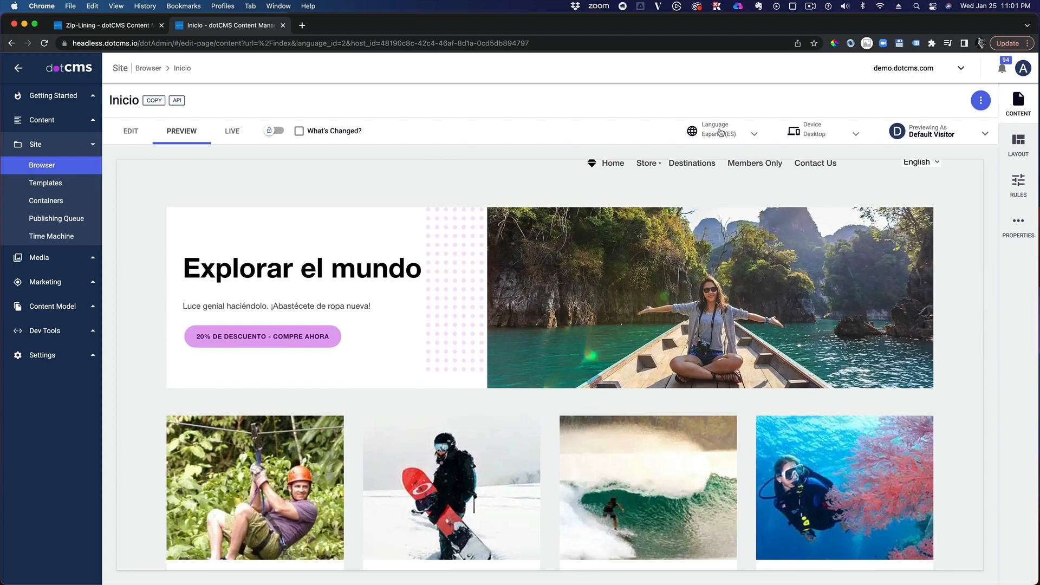
Switch the page preview back to English (US) and view its activity cards
{"action": "left_click", "coordinate": [720, 132]}
{"action": "left_click", "coordinate": [726, 148]}
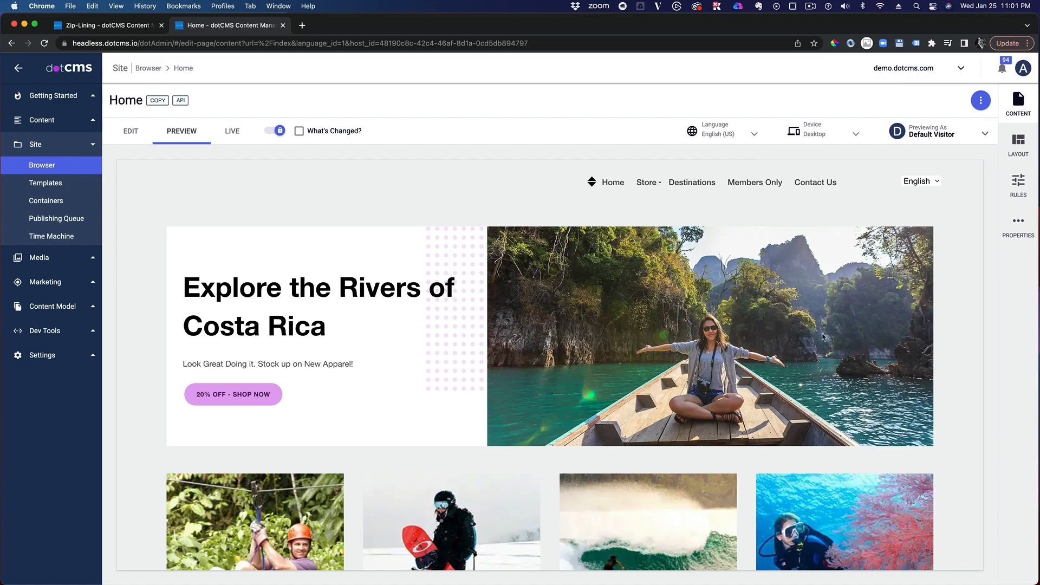
{"action": "scroll", "coordinate": [822, 423], "scroll_direction": "down", "scroll_amount": 3}
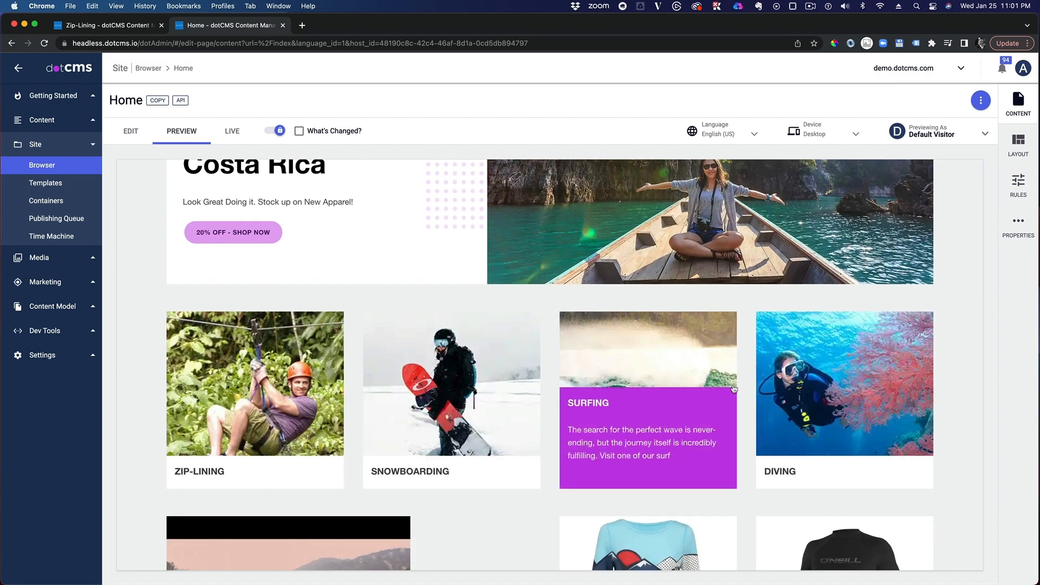
{"action": "scroll", "coordinate": [707, 292], "scroll_direction": "down", "scroll_amount": 1}
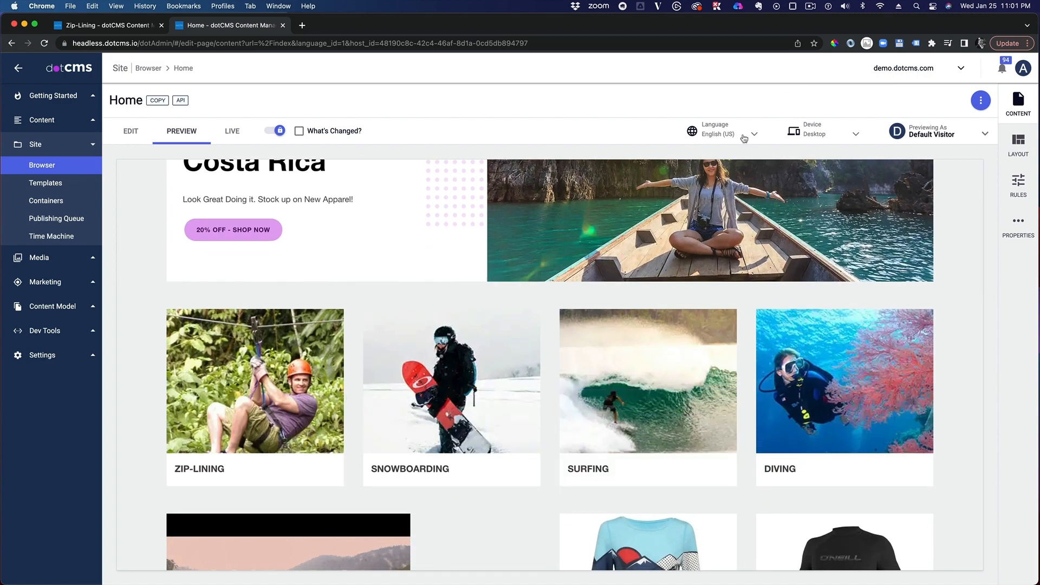
Preview the Home page on the Phone device and look through its content
{"action": "left_click", "coordinate": [844, 134]}
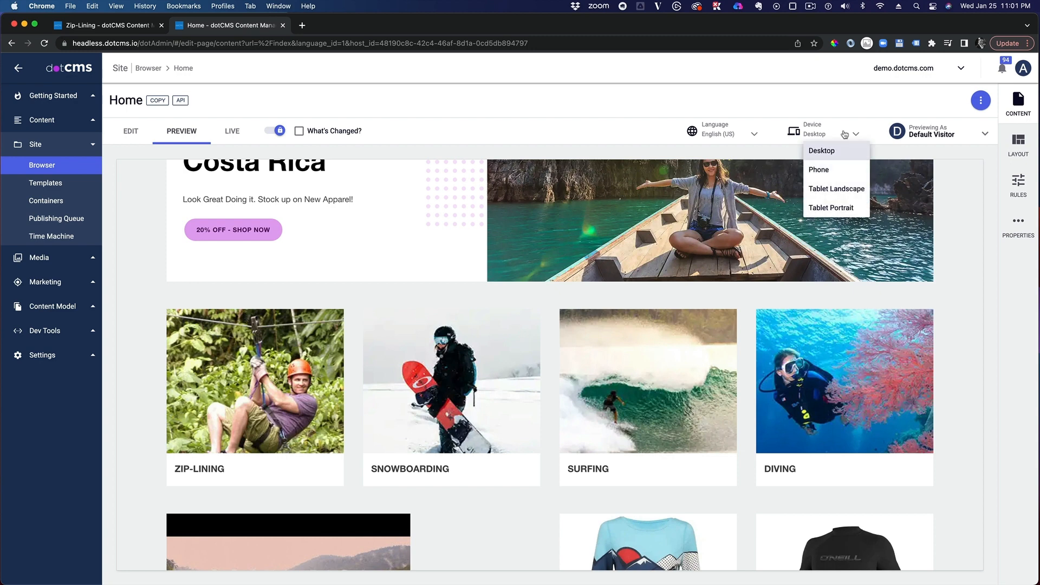
{"action": "left_click", "coordinate": [825, 171]}
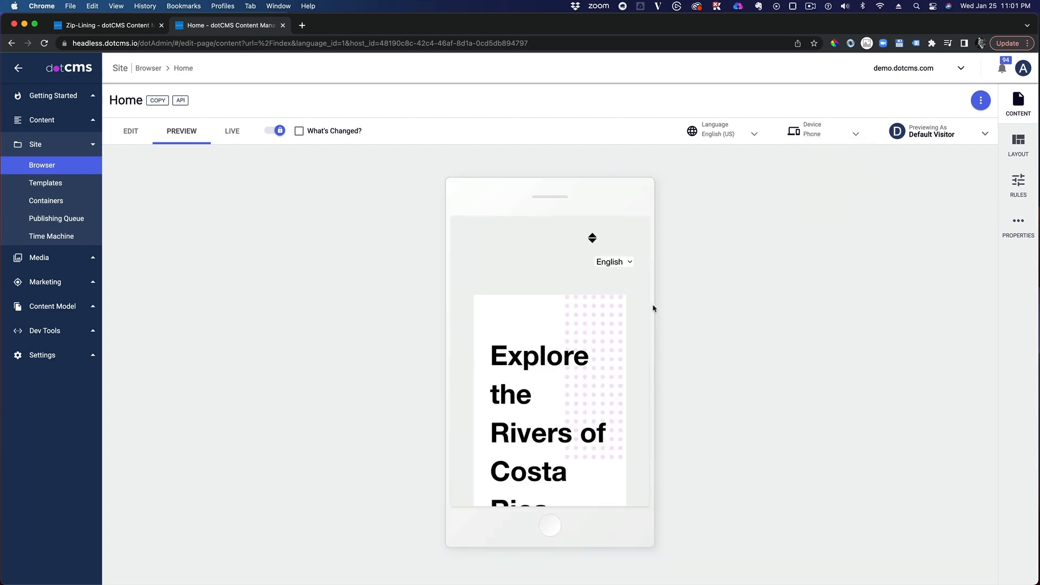
{"action": "scroll", "coordinate": [608, 287], "scroll_direction": "down", "scroll_amount": 3}
{"action": "scroll", "coordinate": [608, 287], "scroll_direction": "up", "scroll_amount": 4}
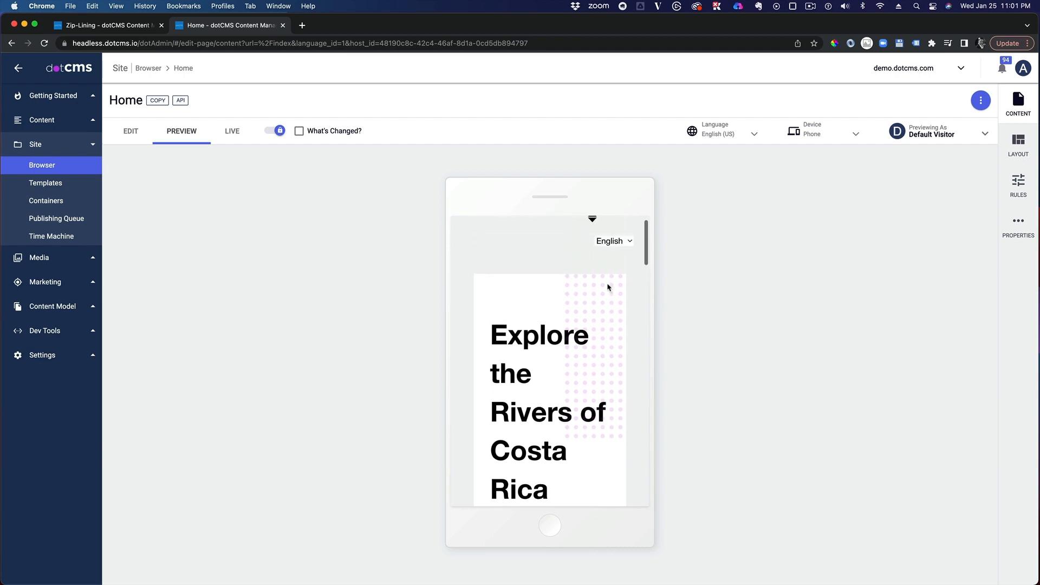
Preview the Home page as Tablet Landscape and look through its content
{"action": "left_click", "coordinate": [815, 139]}
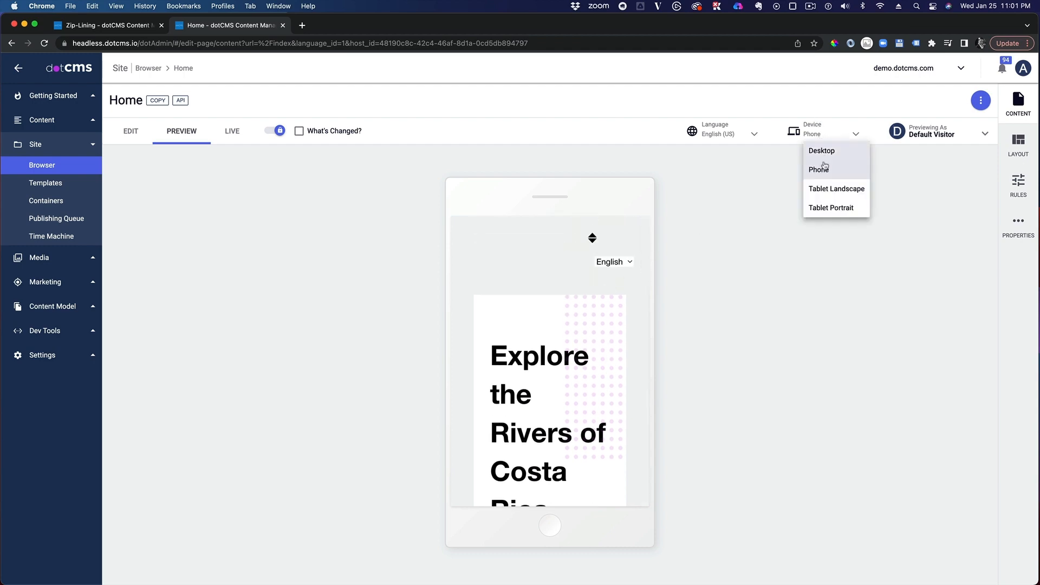
{"action": "left_click", "coordinate": [833, 191]}
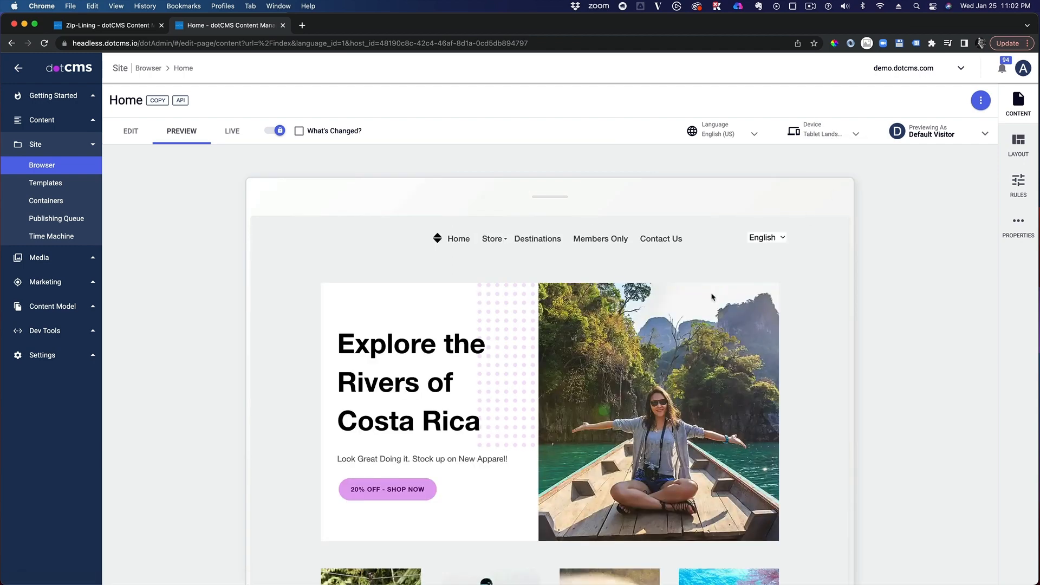
{"action": "scroll", "coordinate": [712, 298], "scroll_direction": "down", "scroll_amount": 10}
{"action": "scroll", "coordinate": [748, 244], "scroll_direction": "up", "scroll_amount": 10}
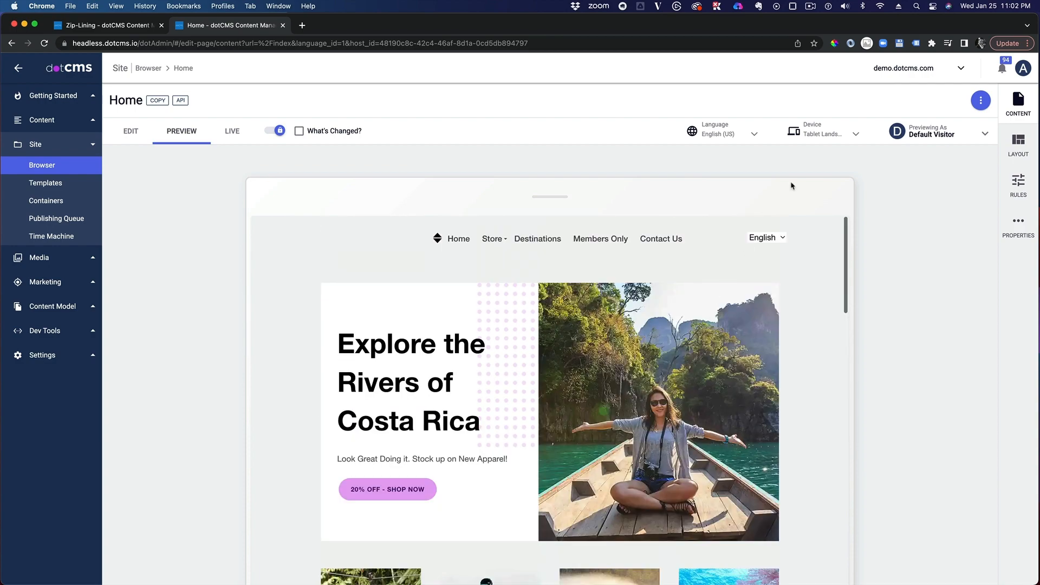
Preview the Home page as Tablet Portrait, look through its content, and return the device preview to Desktop
{"action": "left_click", "coordinate": [823, 135]}
{"action": "left_click", "coordinate": [837, 208]}
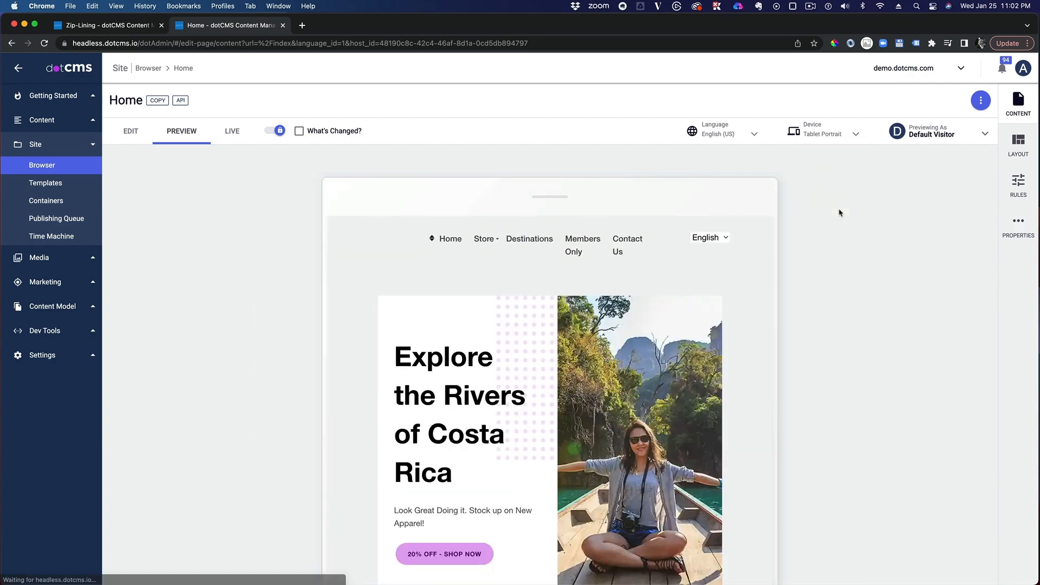
{"action": "scroll", "coordinate": [692, 273], "scroll_direction": "down", "scroll_amount": 10}
{"action": "scroll", "coordinate": [692, 274], "scroll_direction": "up", "scroll_amount": 10}
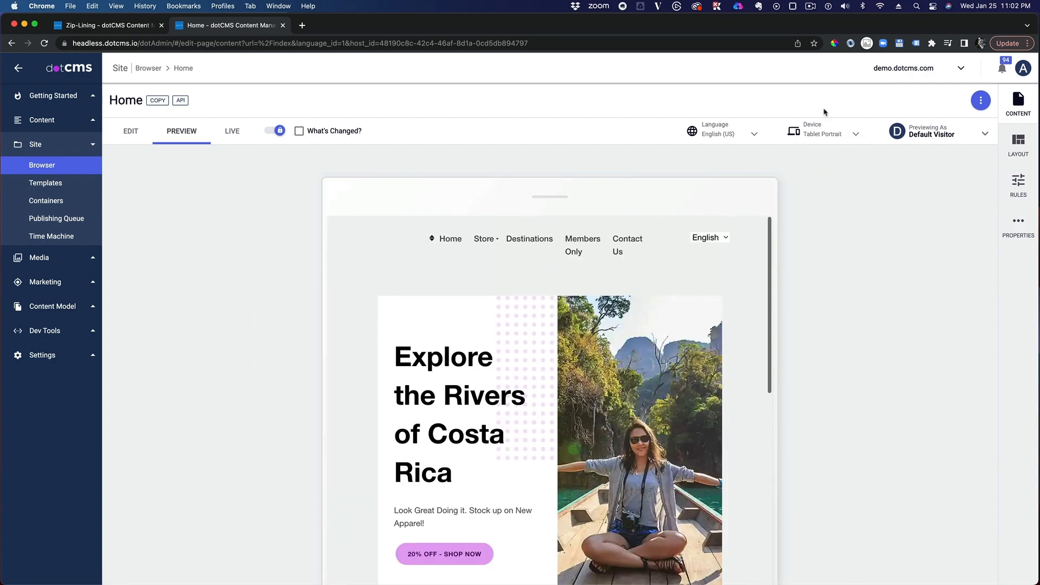
{"action": "left_click", "coordinate": [824, 134]}
{"action": "left_click", "coordinate": [824, 151]}
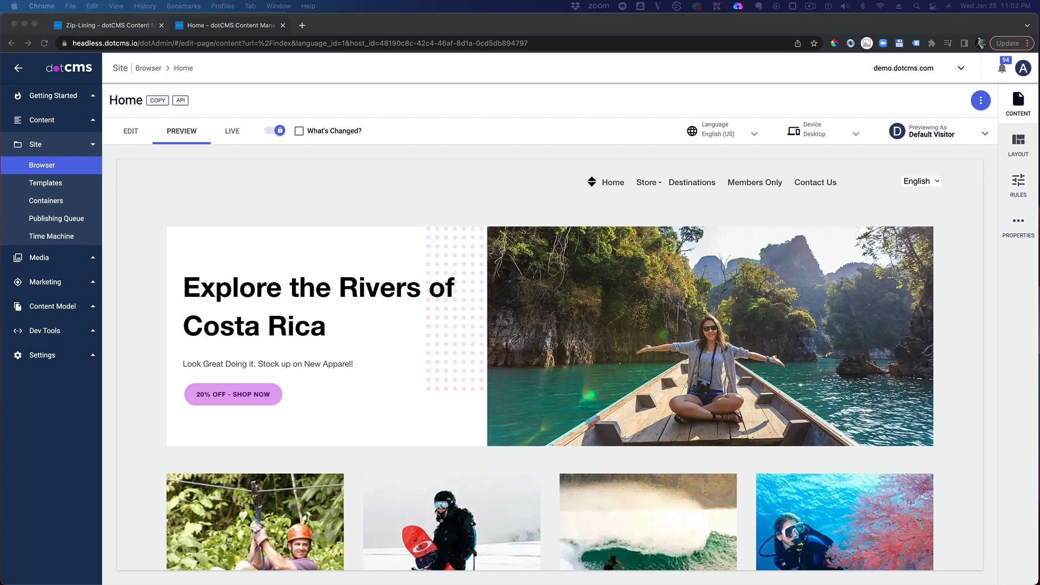
Preview the Home page as the Winter Enthusiast persona and look through its content
{"action": "left_click", "coordinate": [970, 142]}
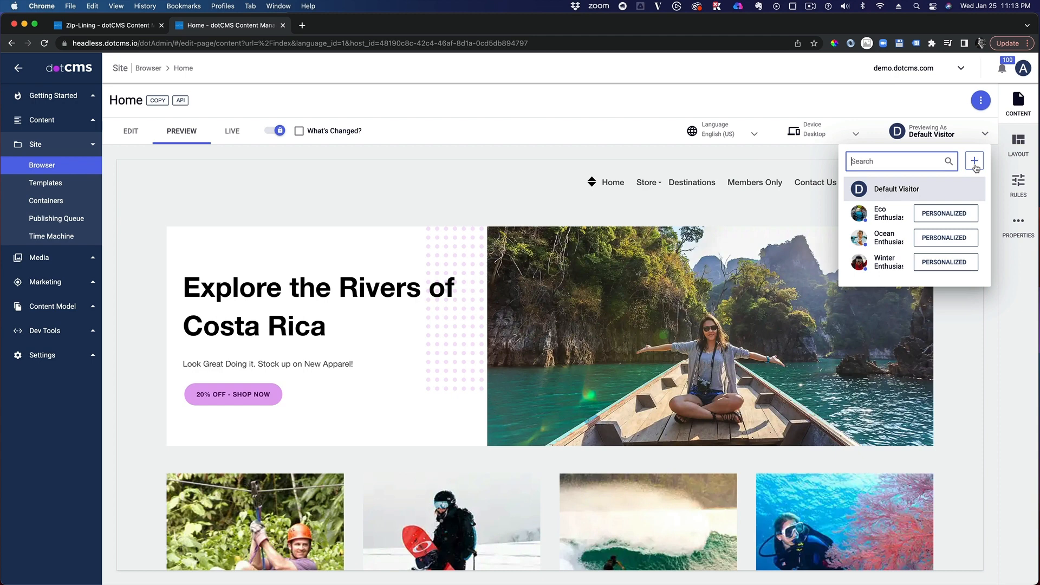
{"action": "left_click", "coordinate": [895, 264]}
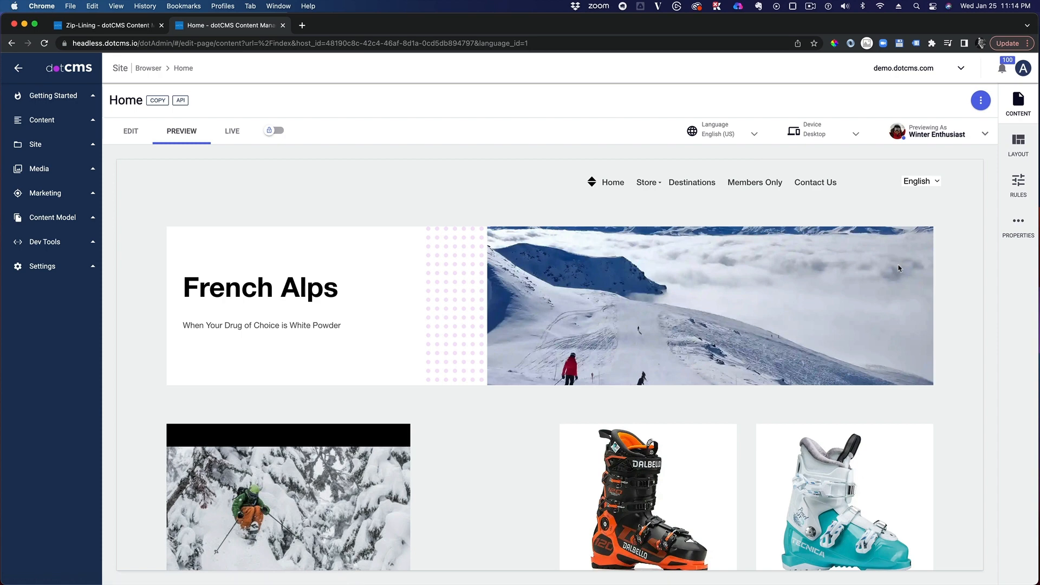
{"action": "scroll", "coordinate": [913, 279], "scroll_direction": "down", "scroll_amount": 3}
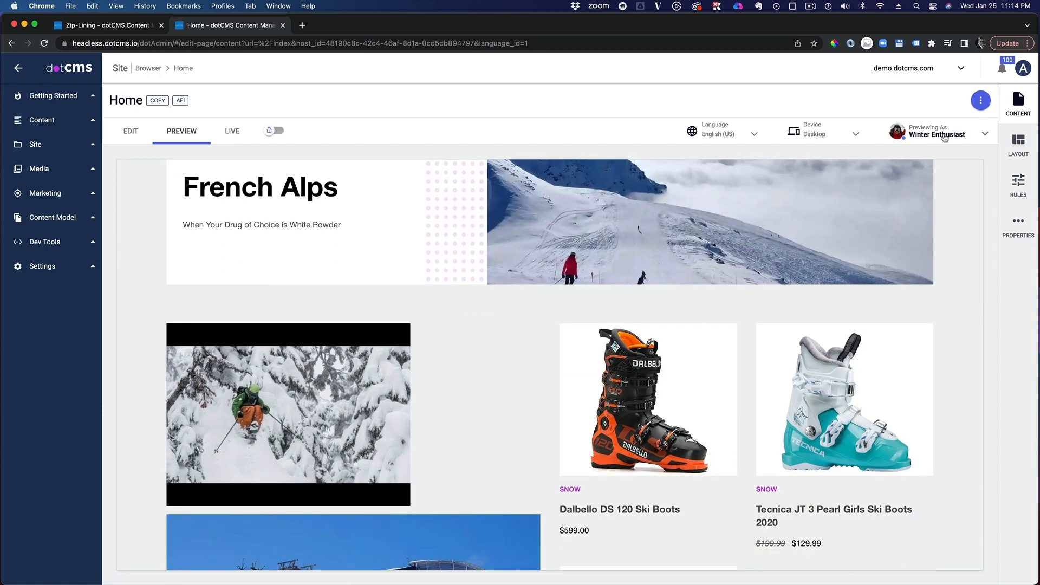
Preview the Home page as the Eco Enthusiast persona and look through its banner and activity cards
{"action": "left_click", "coordinate": [944, 137]}
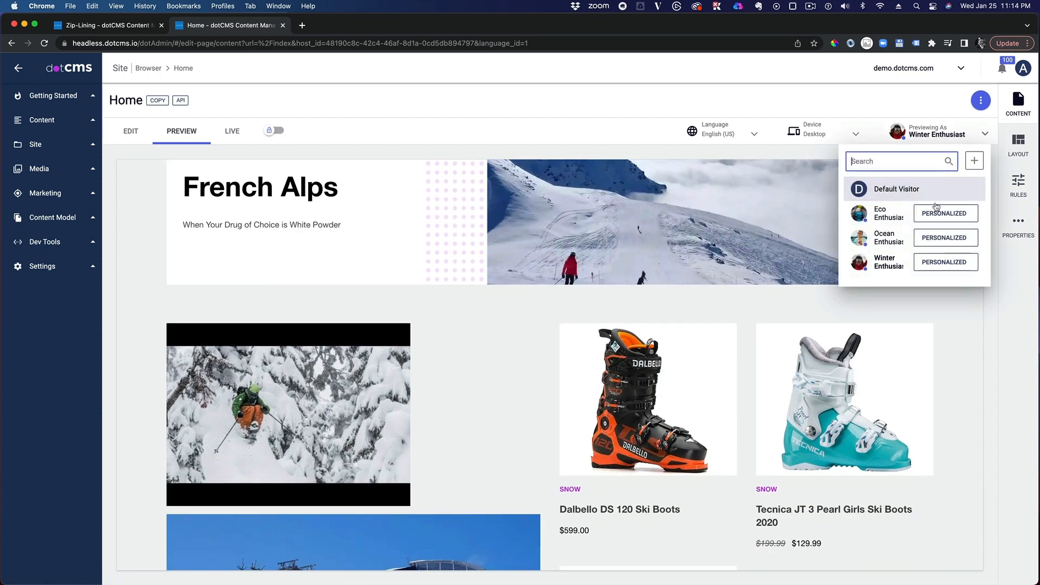
{"action": "left_click", "coordinate": [900, 243]}
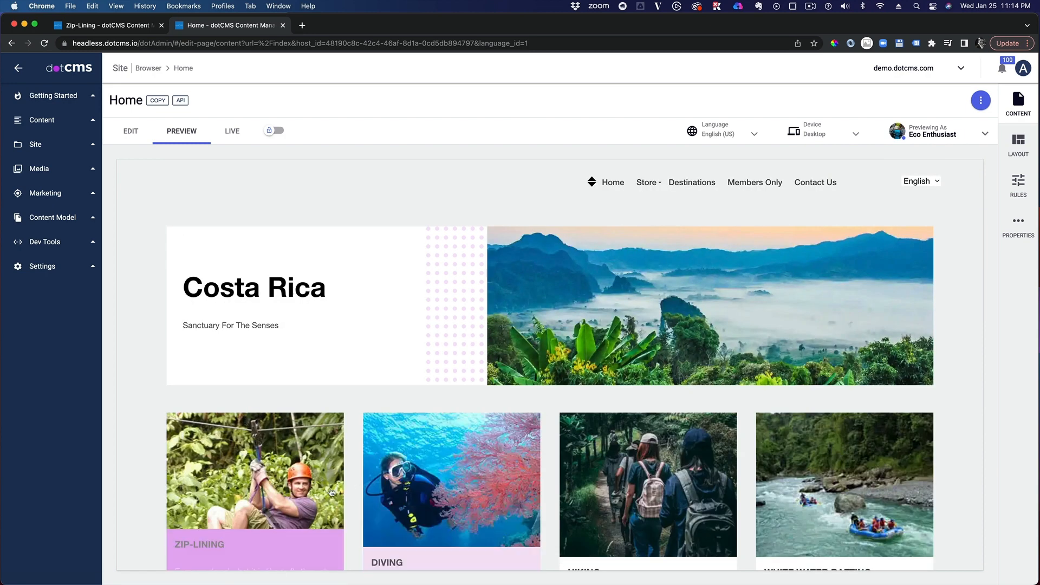
{"action": "scroll", "coordinate": [260, 335], "scroll_direction": "down", "scroll_amount": 3}
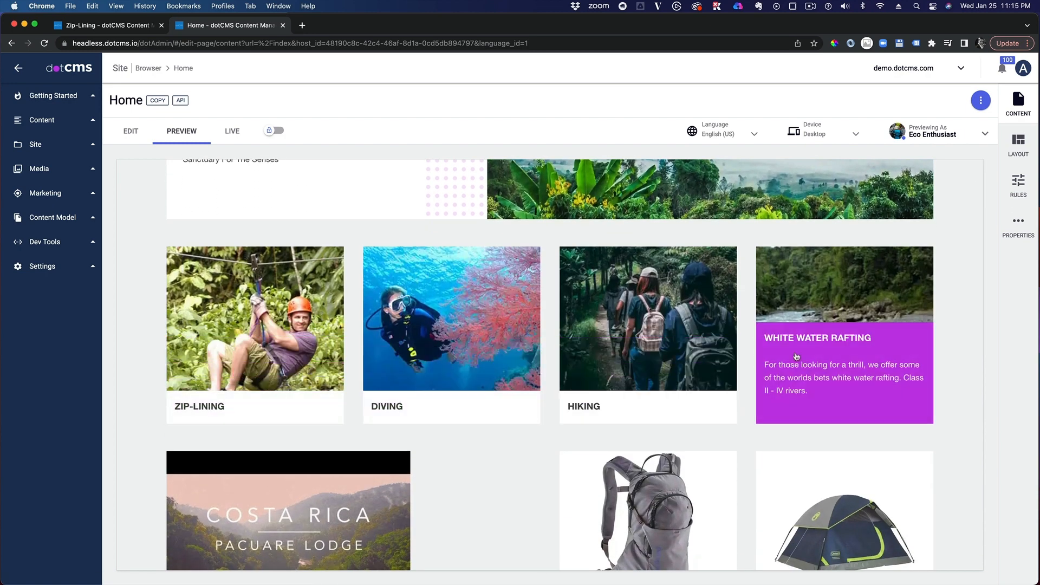
{"action": "scroll", "coordinate": [902, 267], "scroll_direction": "up", "scroll_amount": 3}
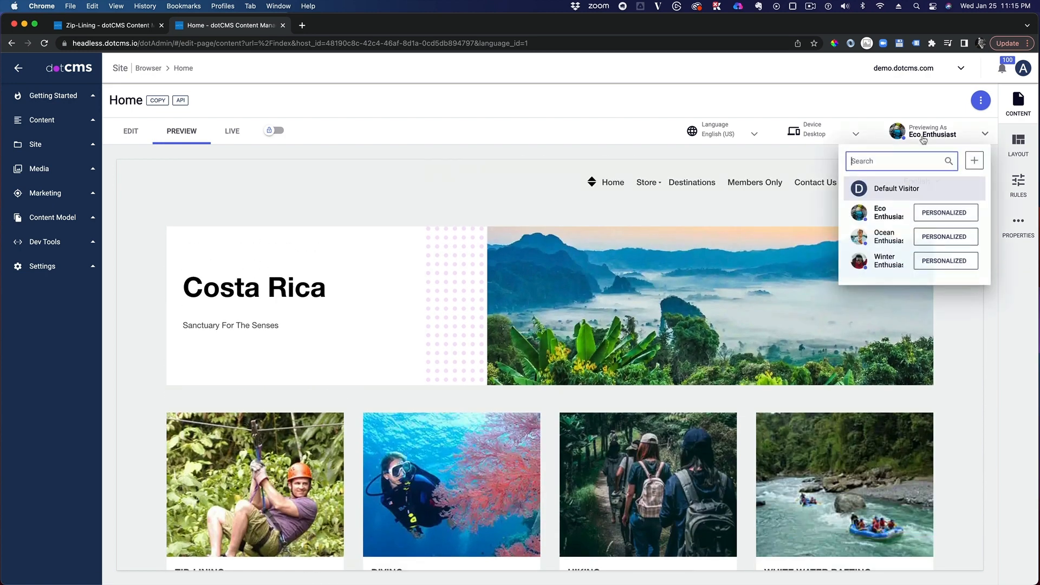
Preview the Home page as the Ocean Enthusiast persona and look through its banner and activity cards
{"action": "left_click", "coordinate": [922, 136]}
{"action": "left_click", "coordinate": [901, 239]}
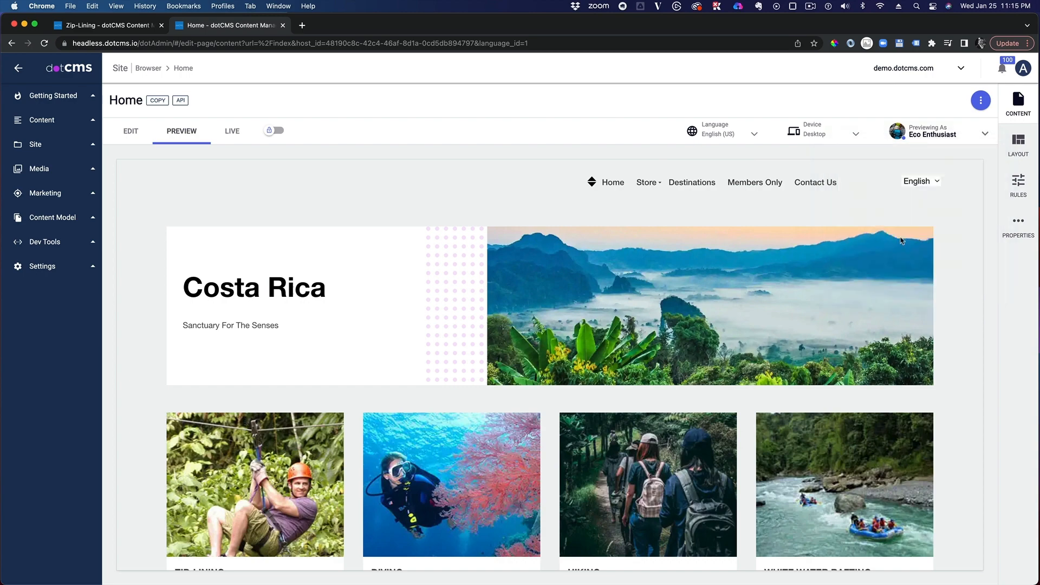
{"action": "scroll", "coordinate": [679, 315], "scroll_direction": "down", "scroll_amount": 3}
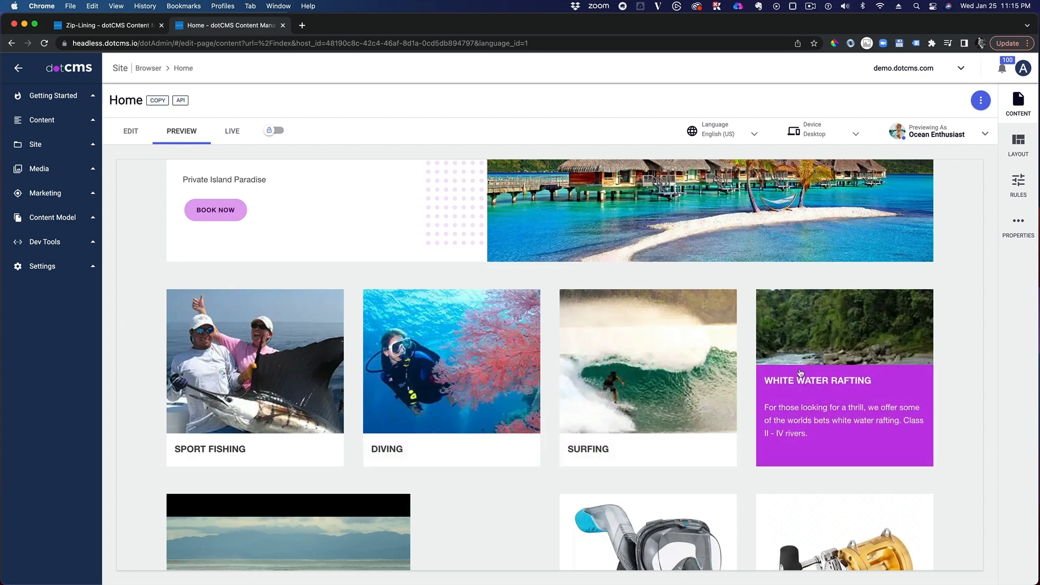
{"action": "scroll", "coordinate": [802, 373], "scroll_direction": "up", "scroll_amount": 3}
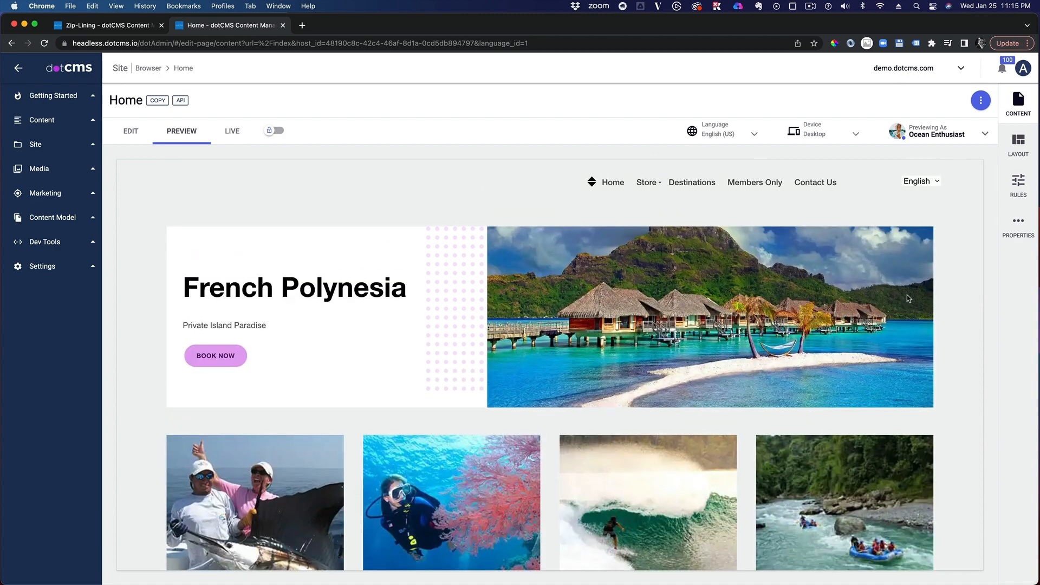
{"action": "scroll", "coordinate": [894, 301], "scroll_direction": "down", "scroll_amount": 3}
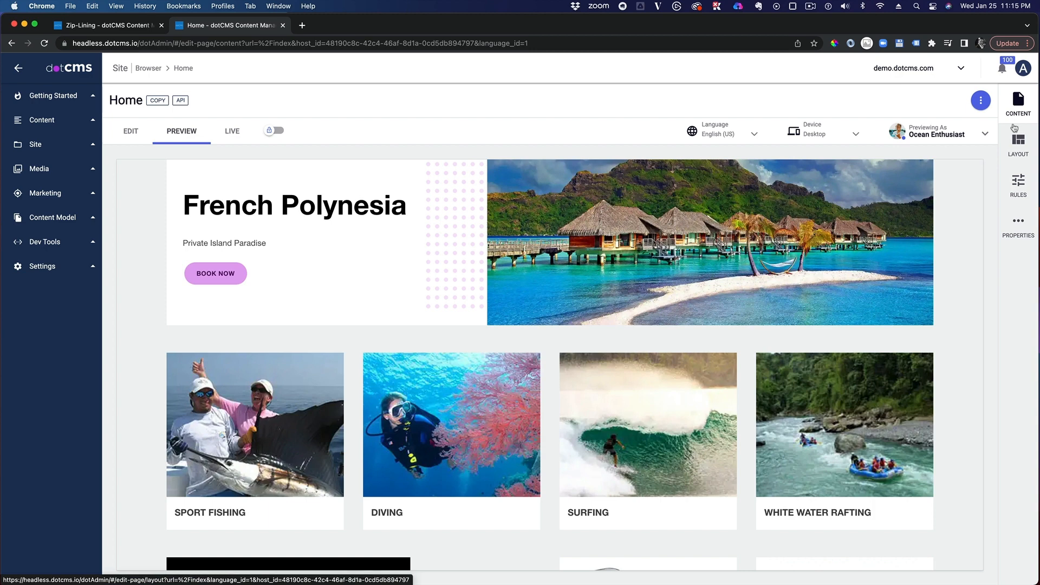
Switch the visitor persona to Winter Enthusiast and open the Home page for editing
{"action": "left_click", "coordinate": [962, 138]}
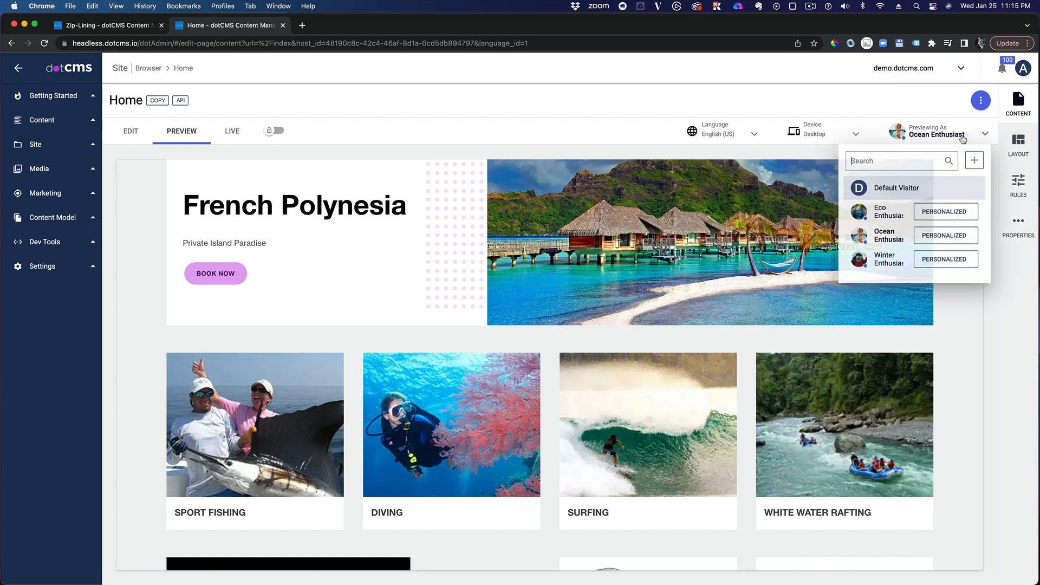
{"action": "left_click", "coordinate": [903, 267]}
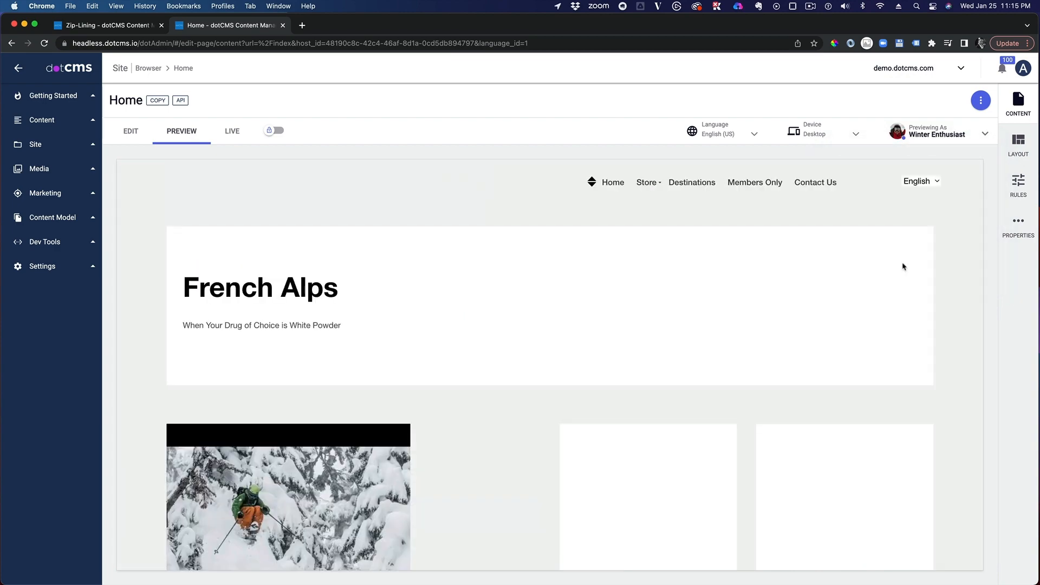
{"action": "left_click", "coordinate": [133, 131]}
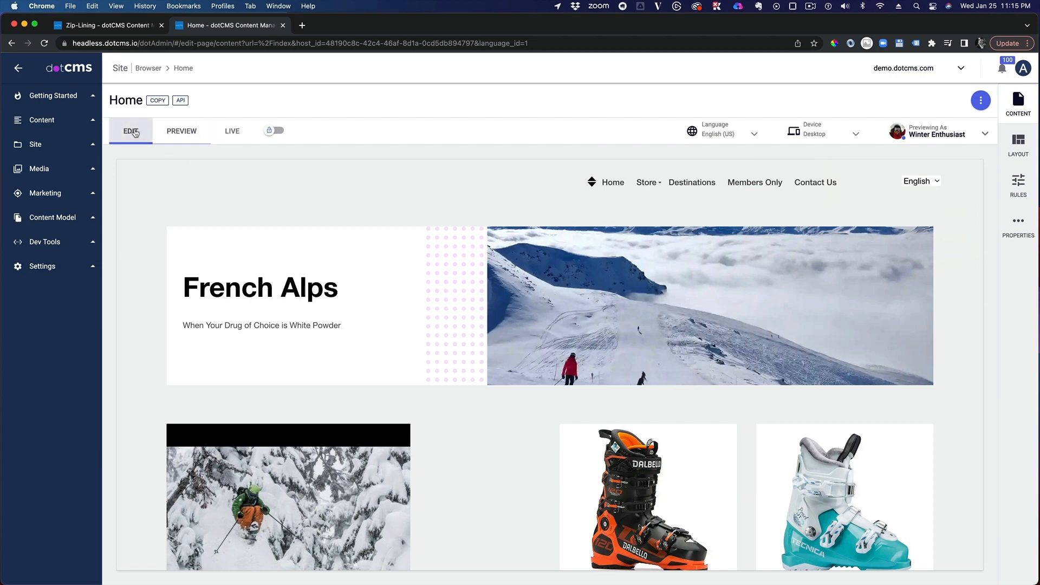
Add the Snowmobiling activity to the first empty container below the French Alps banner, filtering the content search to English - United States
{"action": "scroll", "coordinate": [318, 353], "scroll_direction": "down", "scroll_amount": 3}
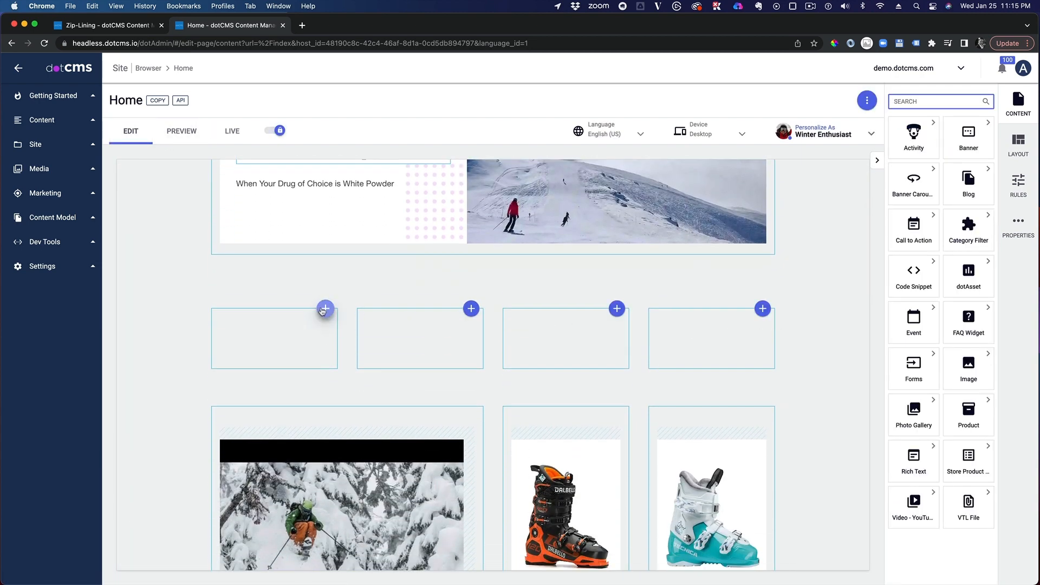
{"action": "left_click", "coordinate": [323, 309]}
{"action": "left_click", "coordinate": [301, 327]}
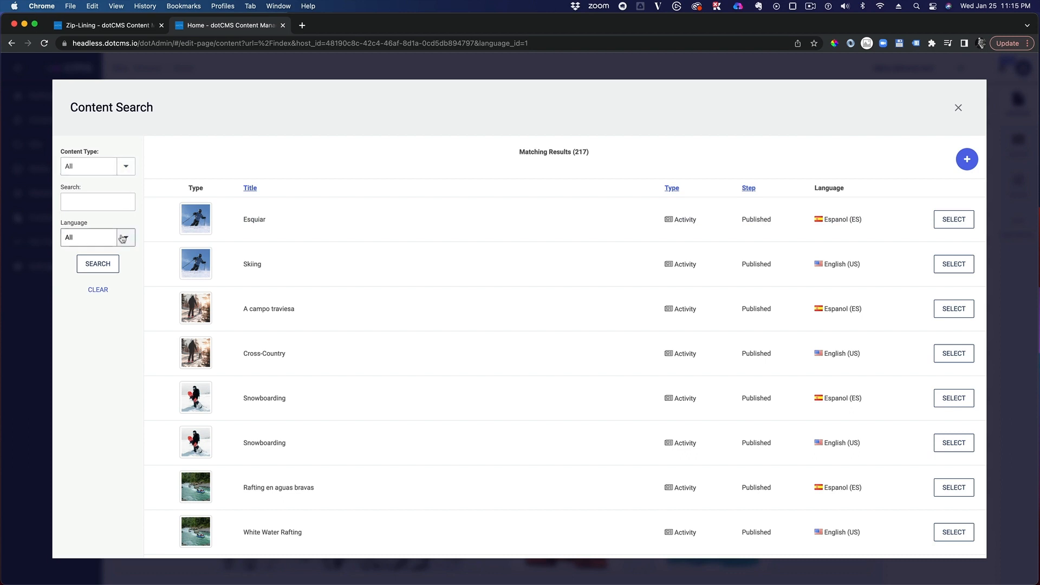
{"action": "left_click", "coordinate": [91, 238]}
{"action": "left_click", "coordinate": [84, 274]}
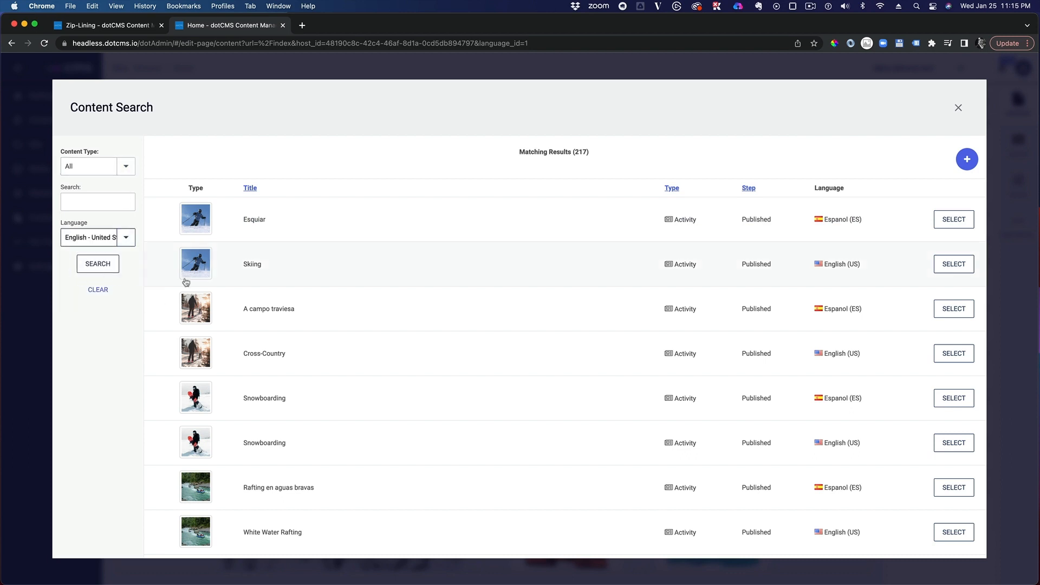
{"action": "left_click", "coordinate": [98, 264]}
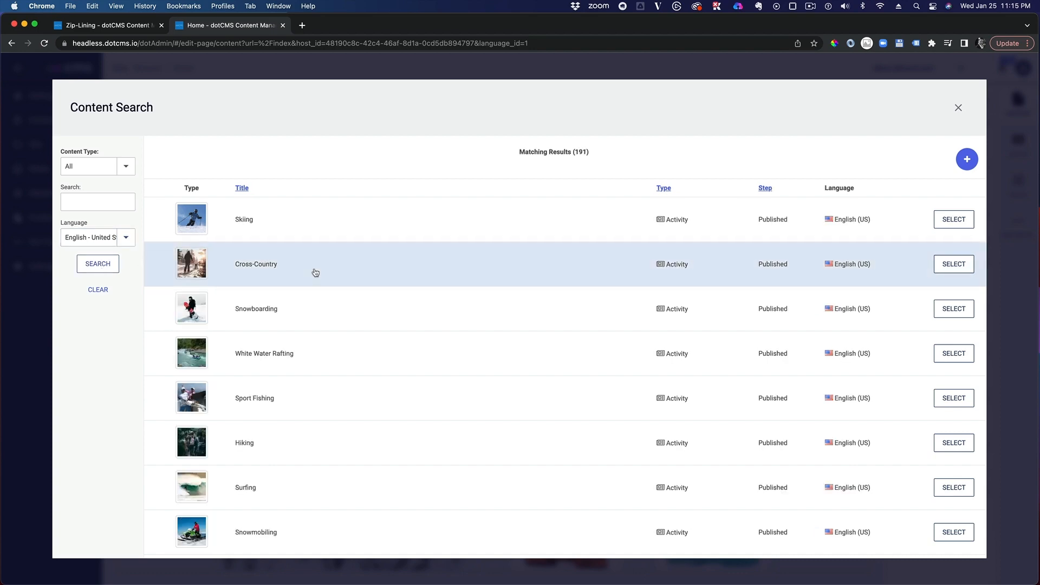
{"action": "scroll", "coordinate": [316, 273], "scroll_direction": "down", "scroll_amount": 10}
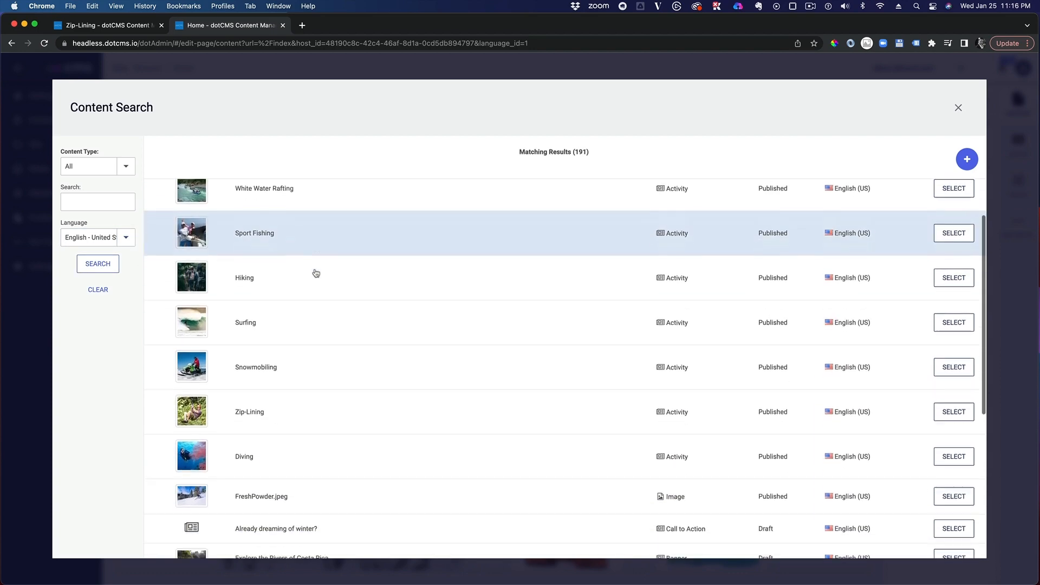
{"action": "scroll", "coordinate": [311, 265], "scroll_direction": "up", "scroll_amount": 4}
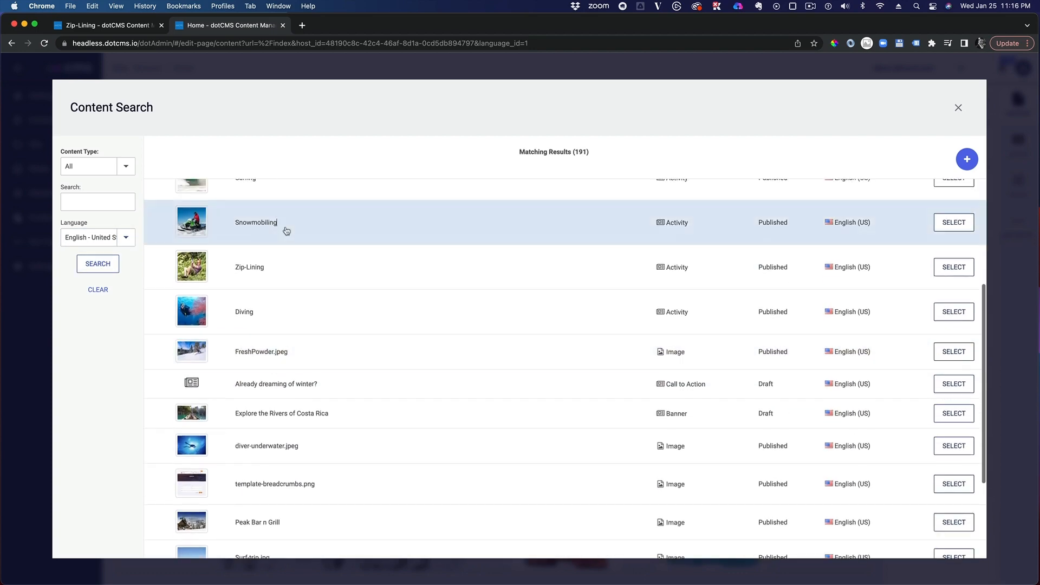
{"action": "left_click", "coordinate": [286, 232]}
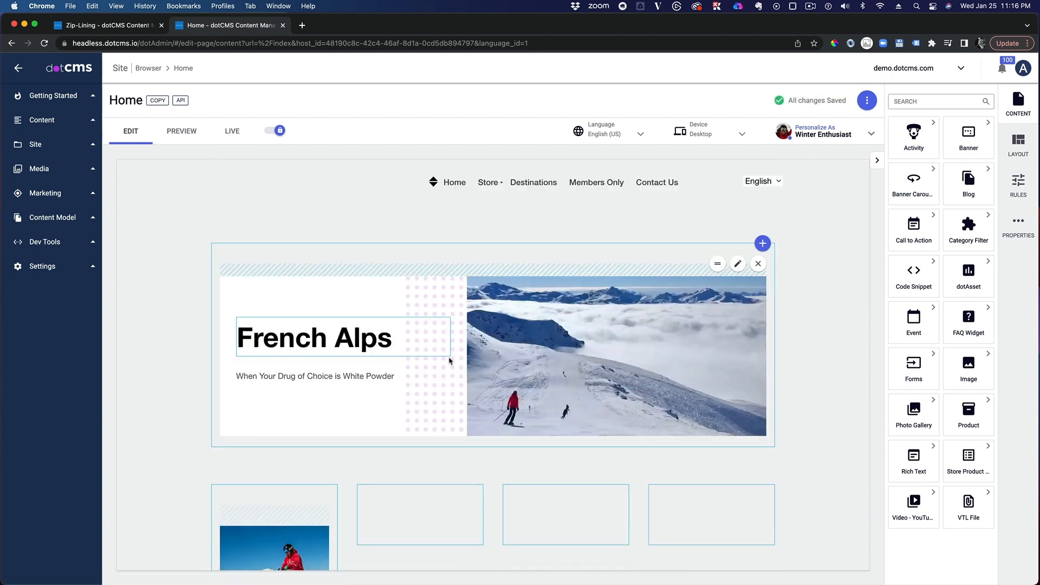
Add the existing Snowboarding activity to the second container in the row below the French Alps banner
{"action": "scroll", "coordinate": [459, 455], "scroll_direction": "down", "scroll_amount": 3}
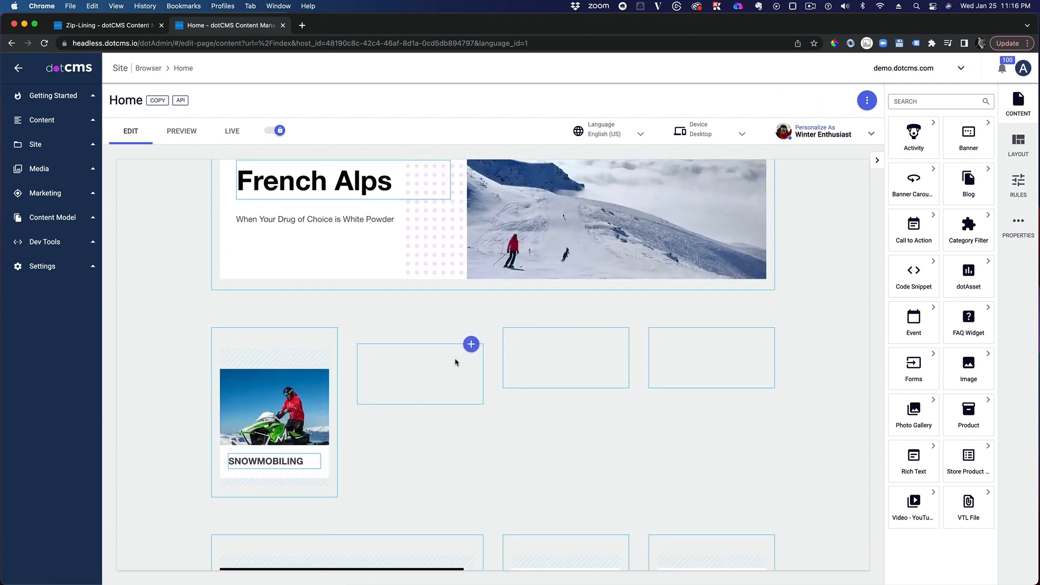
{"action": "left_click", "coordinate": [471, 344]}
{"action": "left_click", "coordinate": [464, 366]}
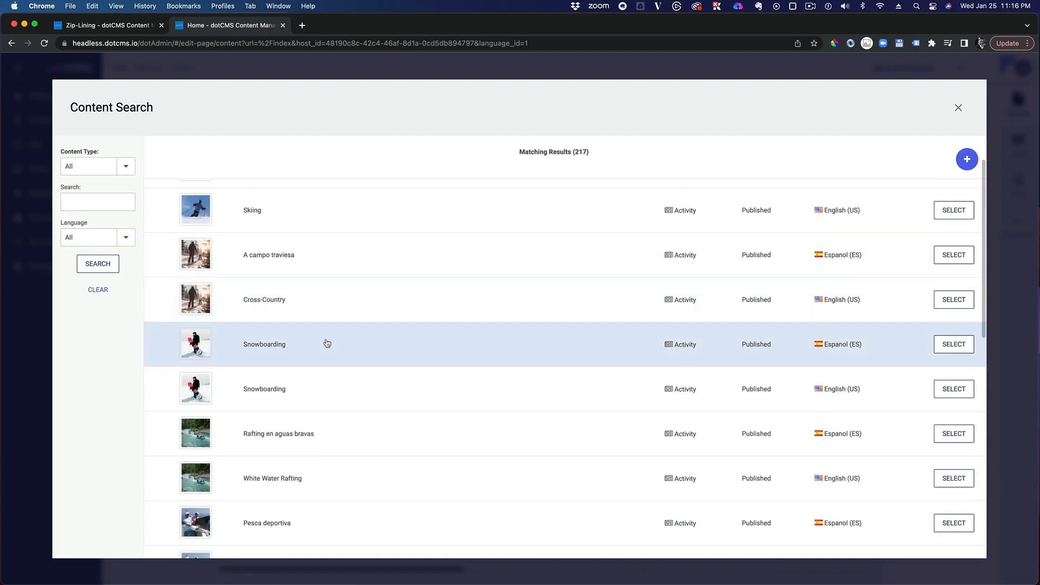
{"action": "left_click", "coordinate": [325, 342]}
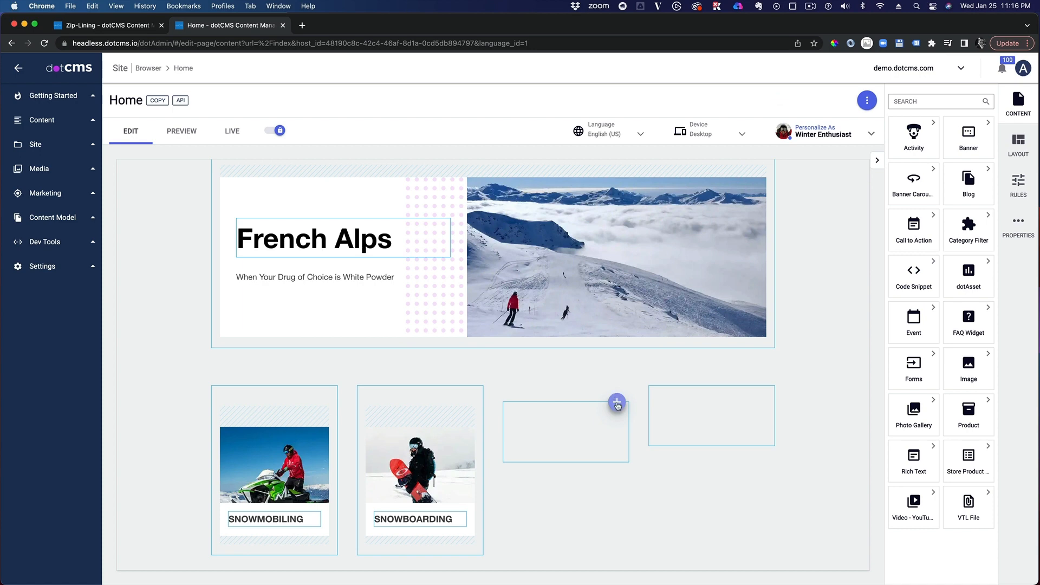
Add the English (US) Skiing activity to the third container in the row below the banner
{"action": "left_click", "coordinate": [617, 402]}
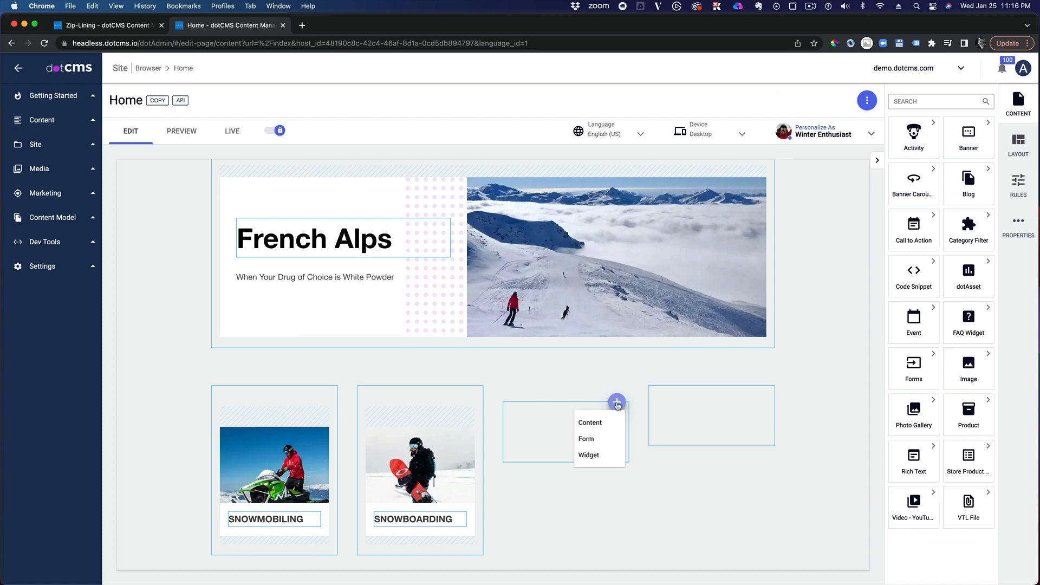
{"action": "left_click", "coordinate": [613, 423]}
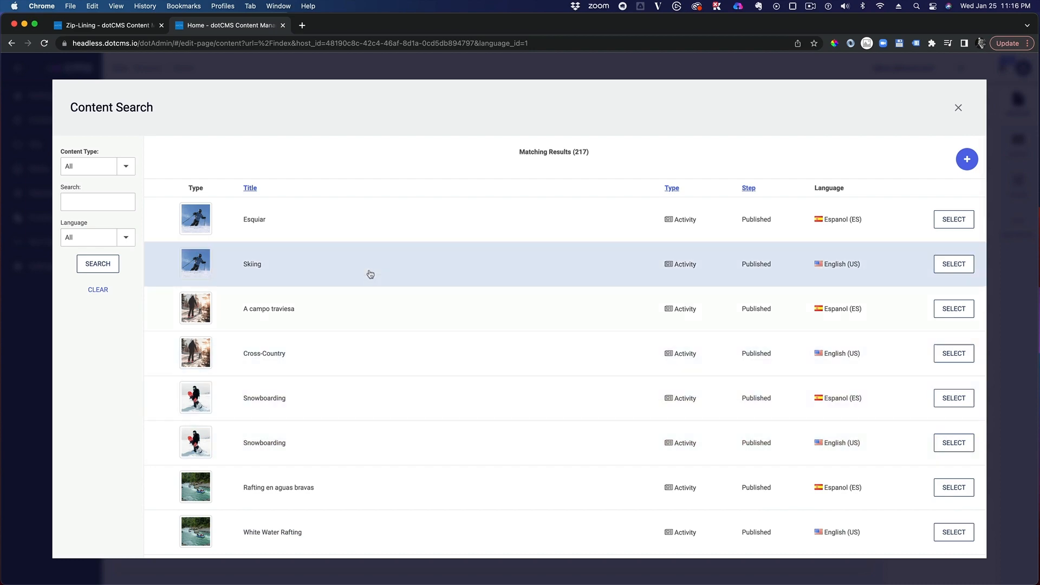
{"action": "left_click", "coordinate": [370, 274]}
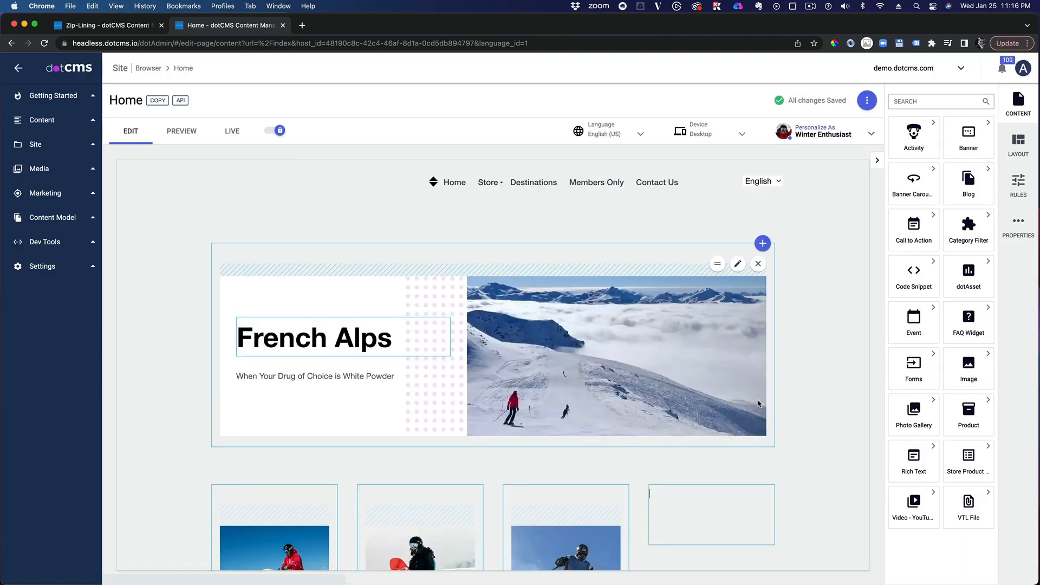
Add the English (US) Cross-Country activity to the fourth container in the row below the banner
{"action": "left_click", "coordinate": [762, 503]}
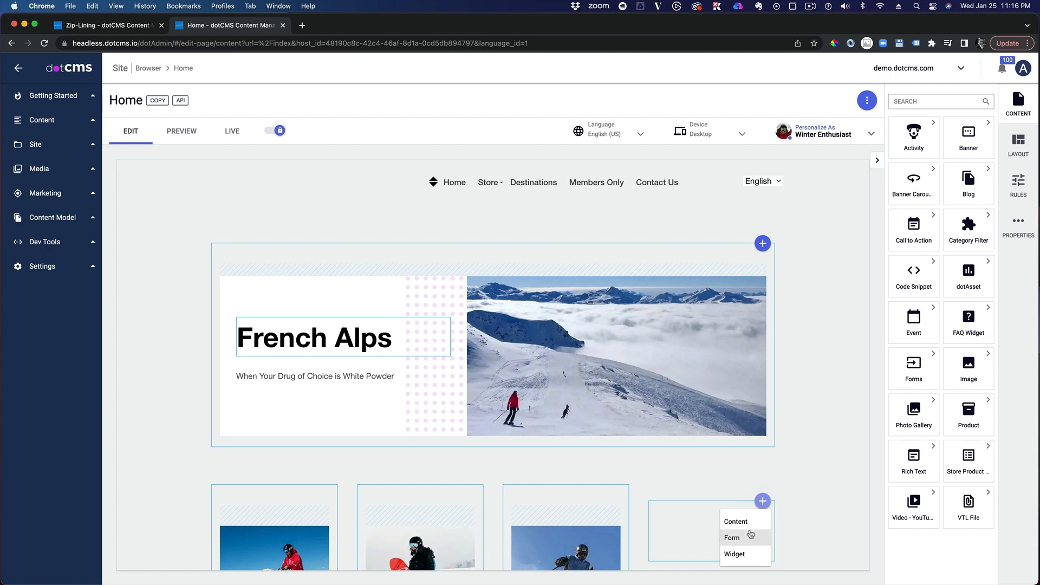
{"action": "left_click", "coordinate": [746, 522]}
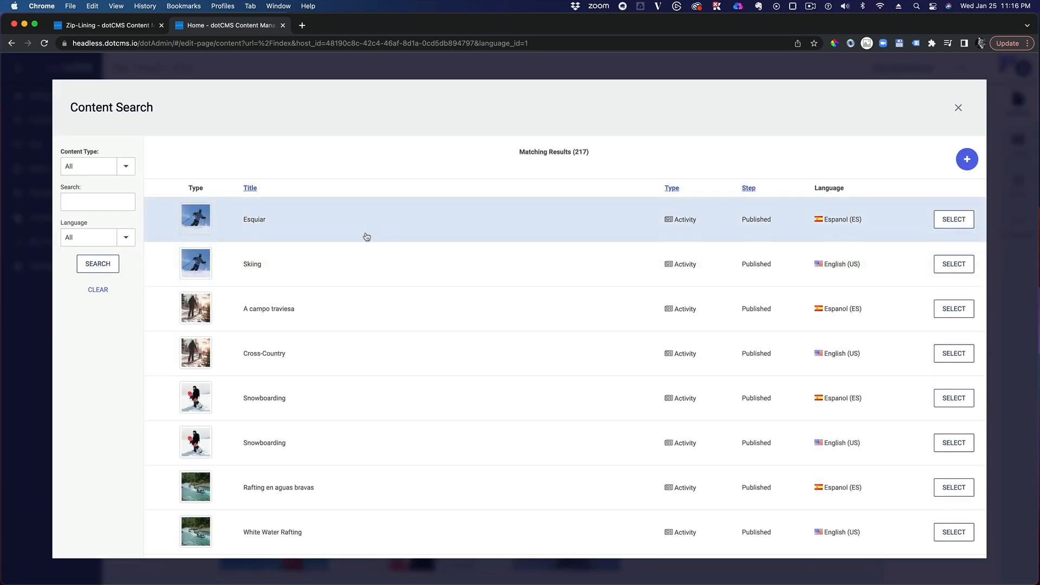
{"action": "scroll", "coordinate": [399, 251], "scroll_direction": "down", "scroll_amount": 2}
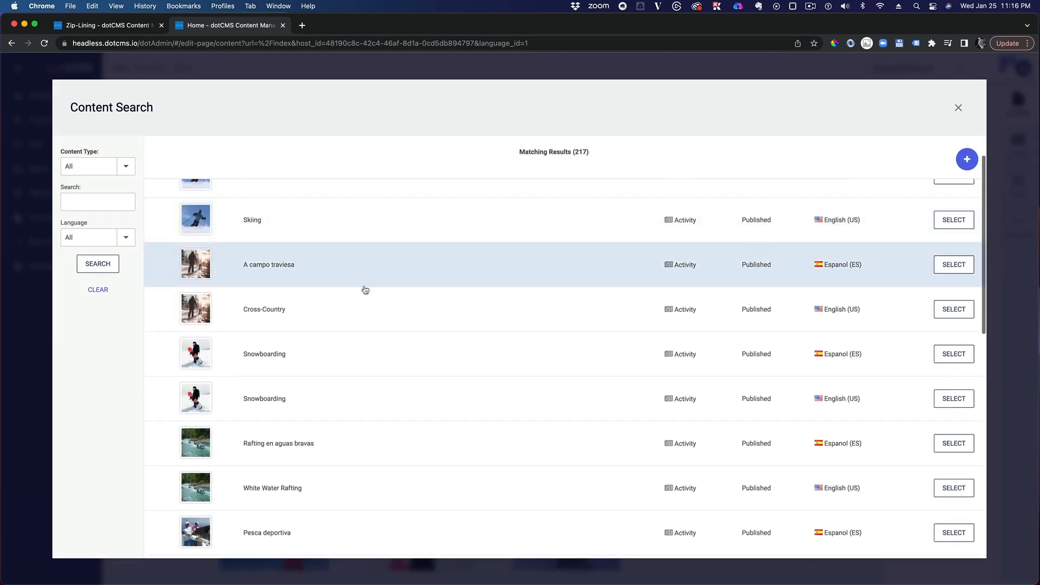
{"action": "left_click", "coordinate": [349, 309]}
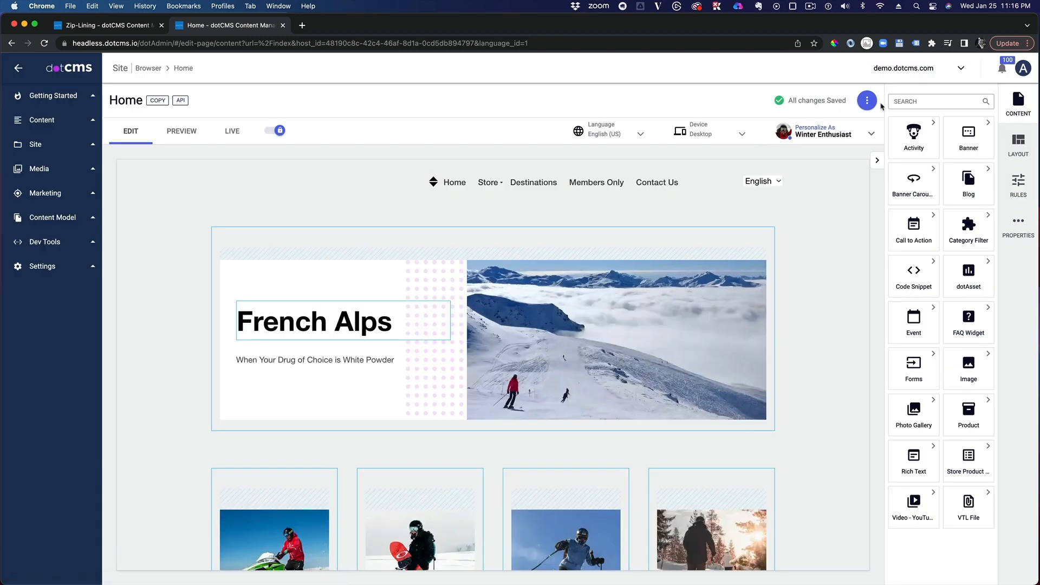
Publish the Home page and look over the Winter Enthusiast activity cards in its preview
{"action": "left_click", "coordinate": [866, 101]}
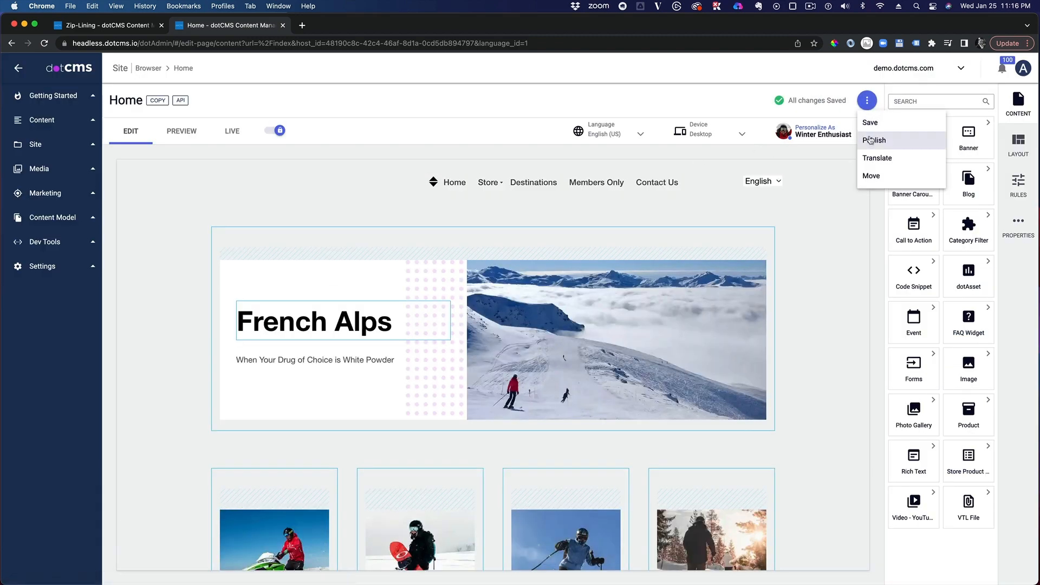
{"action": "left_click", "coordinate": [871, 140]}
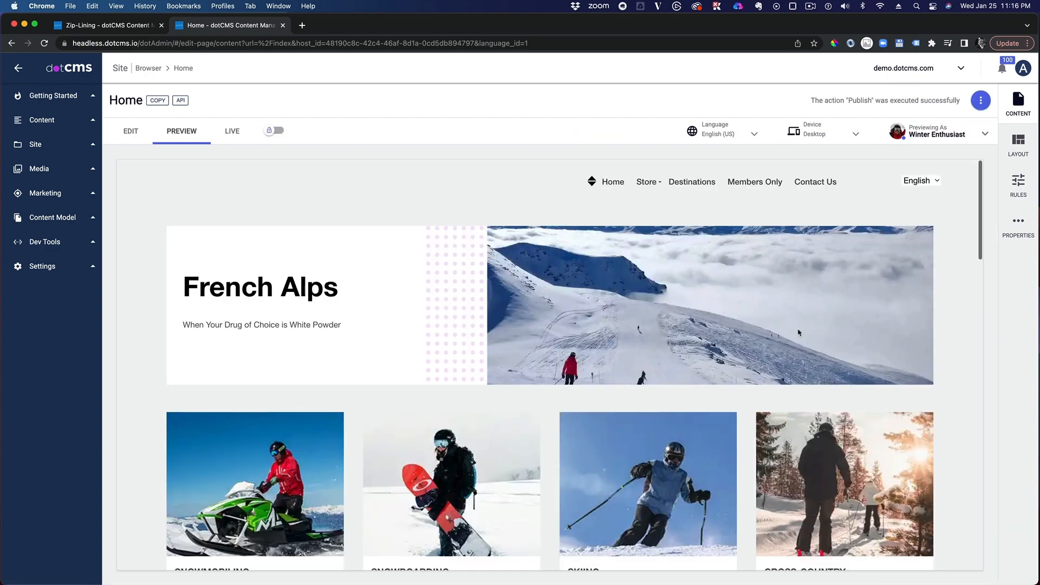
{"action": "scroll", "coordinate": [817, 280], "scroll_direction": "down", "scroll_amount": 3}
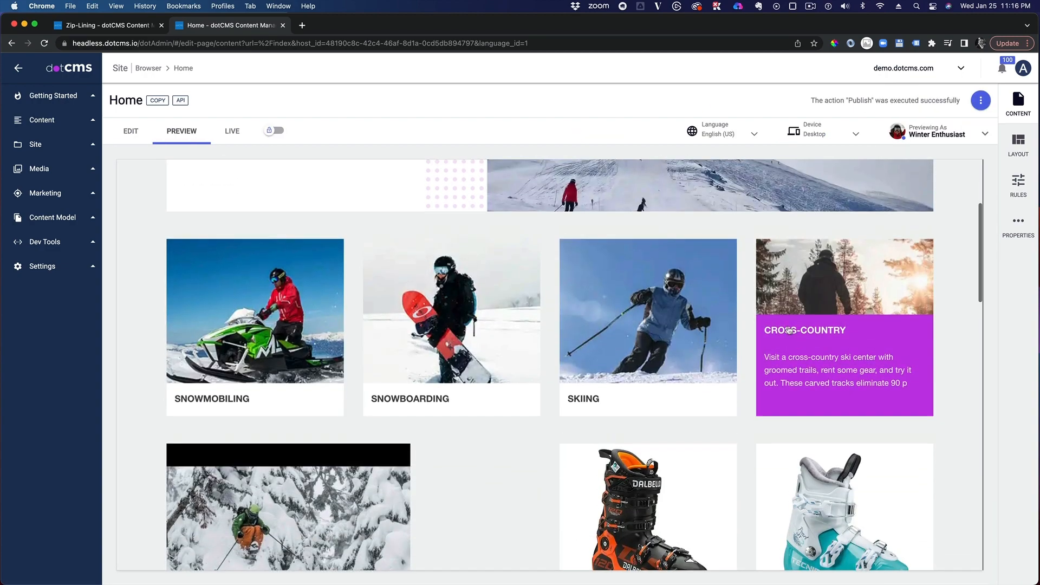
{"action": "scroll", "coordinate": [812, 281], "scroll_direction": "up", "scroll_amount": 1}
Reopen the page for editing, move the Tecnica ski boots above the skiing video and return them to the top of their original column
{"action": "left_click", "coordinate": [131, 130]}
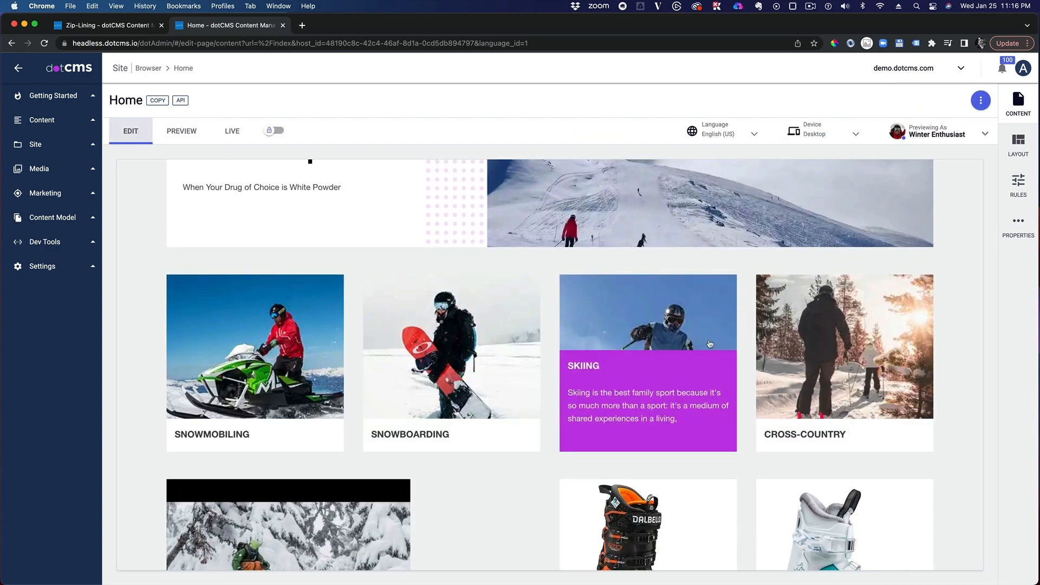
{"action": "scroll", "coordinate": [745, 350], "scroll_direction": "down", "scroll_amount": 10}
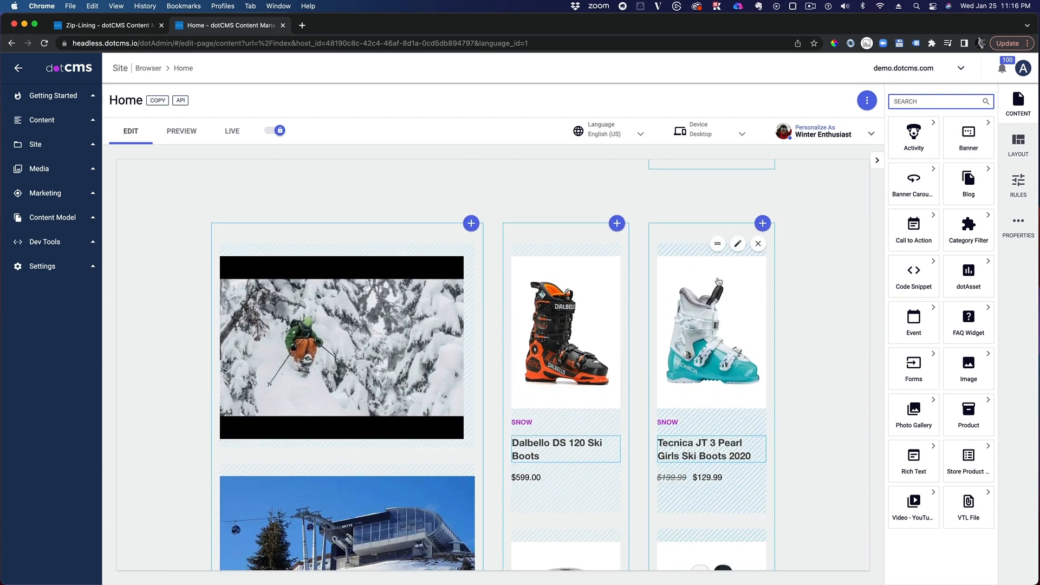
{"action": "left_click_drag", "start_coordinate": [718, 243], "coordinate": [427, 261]}
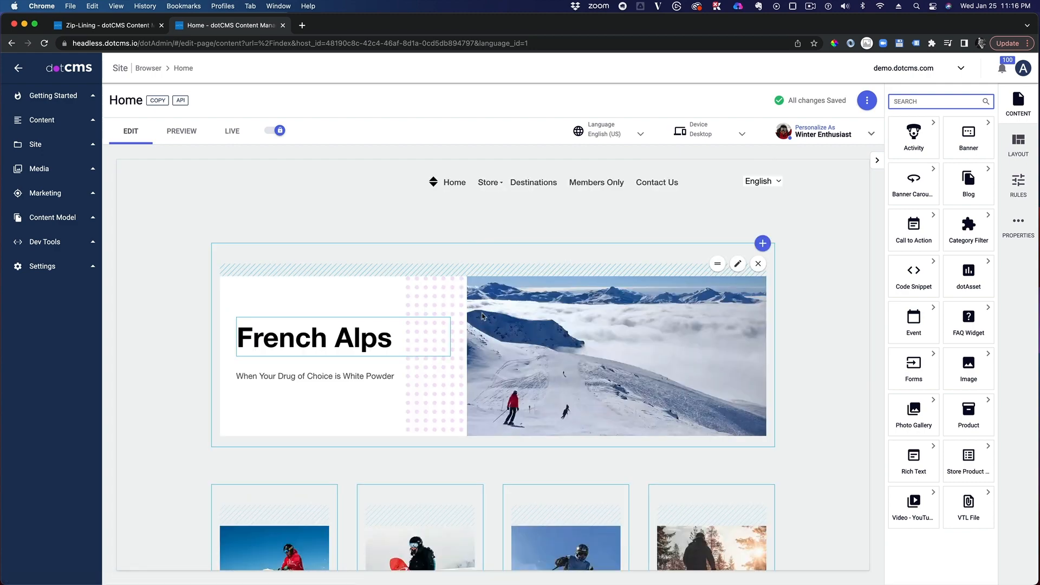
{"action": "scroll", "coordinate": [481, 296], "scroll_direction": "down", "scroll_amount": 10}
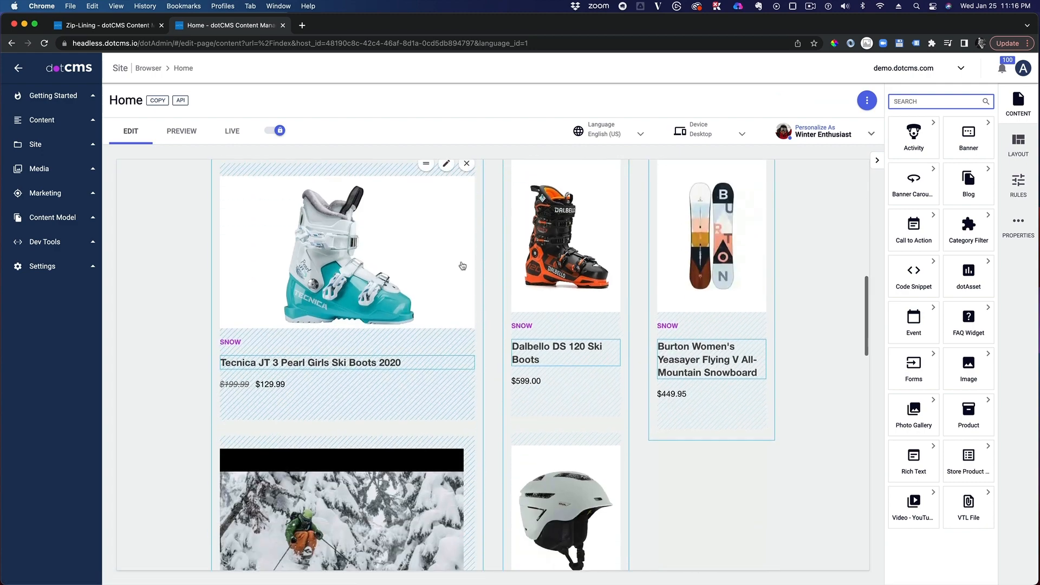
{"action": "left_click_drag", "start_coordinate": [429, 168], "coordinate": [751, 203]}
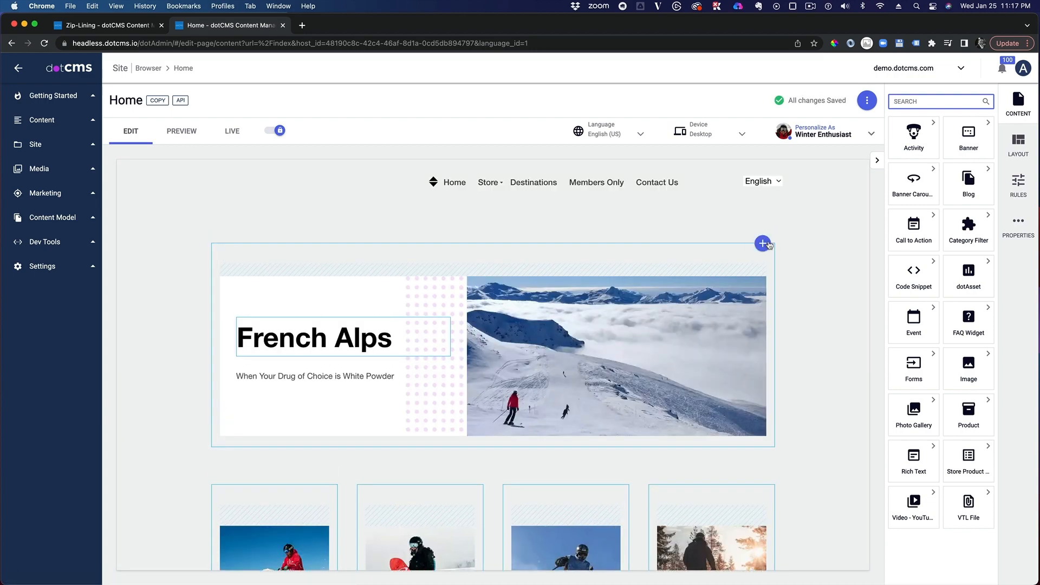
Find existing content for the empty container beside the Annual Ski Festival, limit it to the Rich Text type and choose an item
{"action": "scroll", "coordinate": [821, 308], "scroll_direction": "down", "scroll_amount": 15}
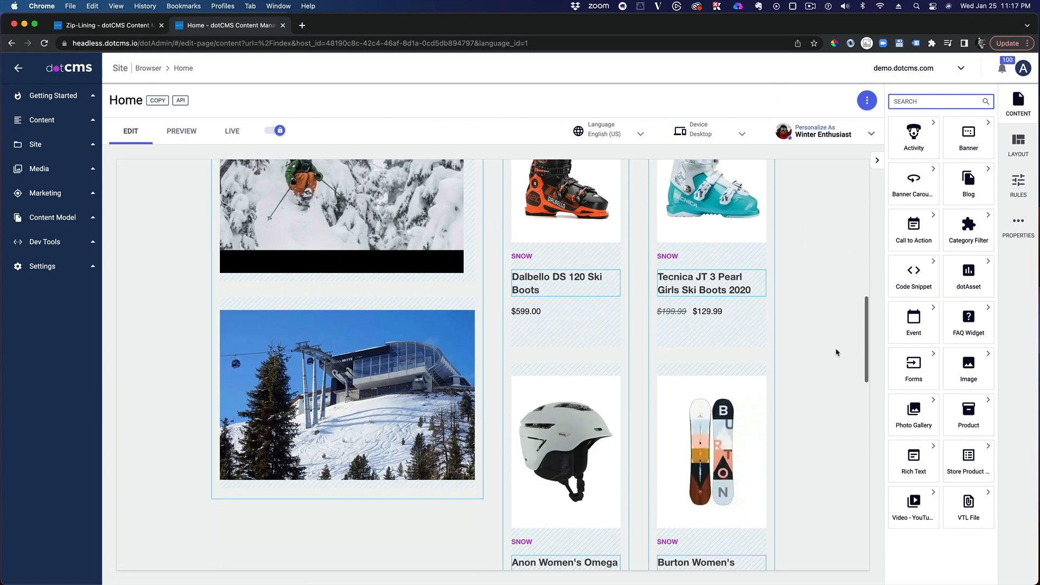
{"action": "scroll", "coordinate": [835, 353], "scroll_direction": "down", "scroll_amount": 6}
{"action": "left_click", "coordinate": [471, 276]}
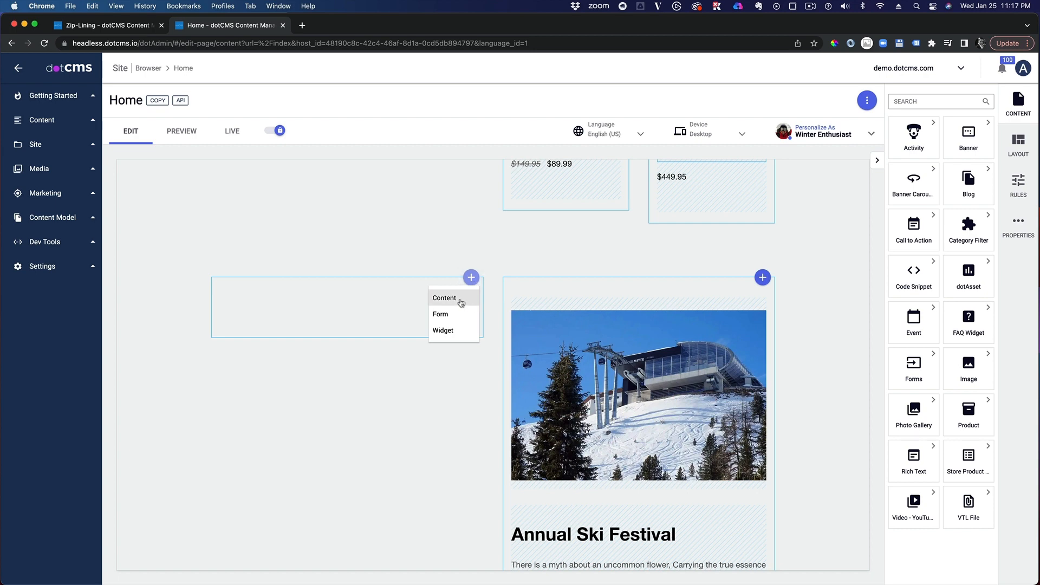
{"action": "left_click", "coordinate": [459, 301]}
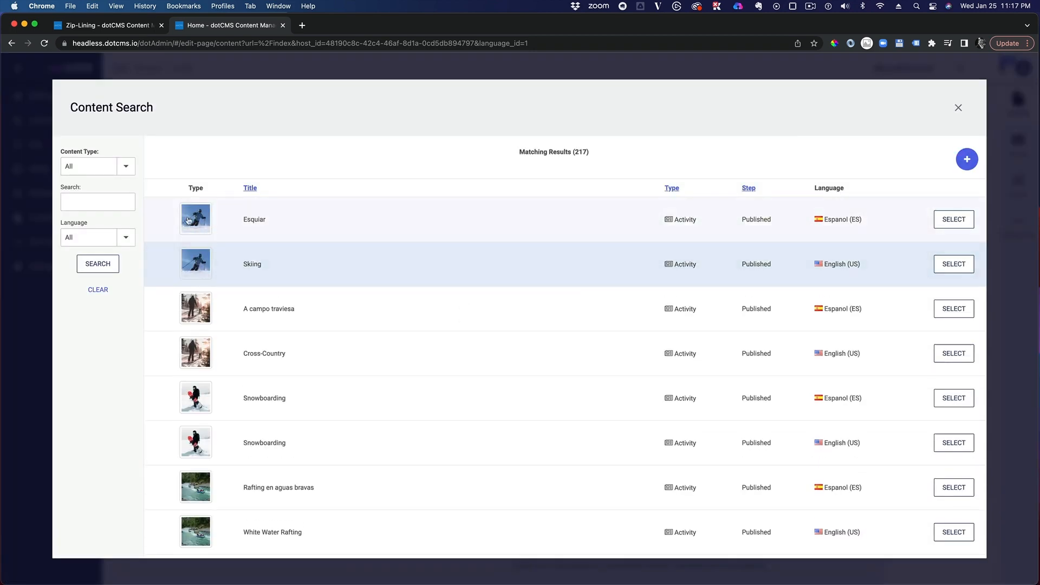
{"action": "left_click", "coordinate": [124, 164]}
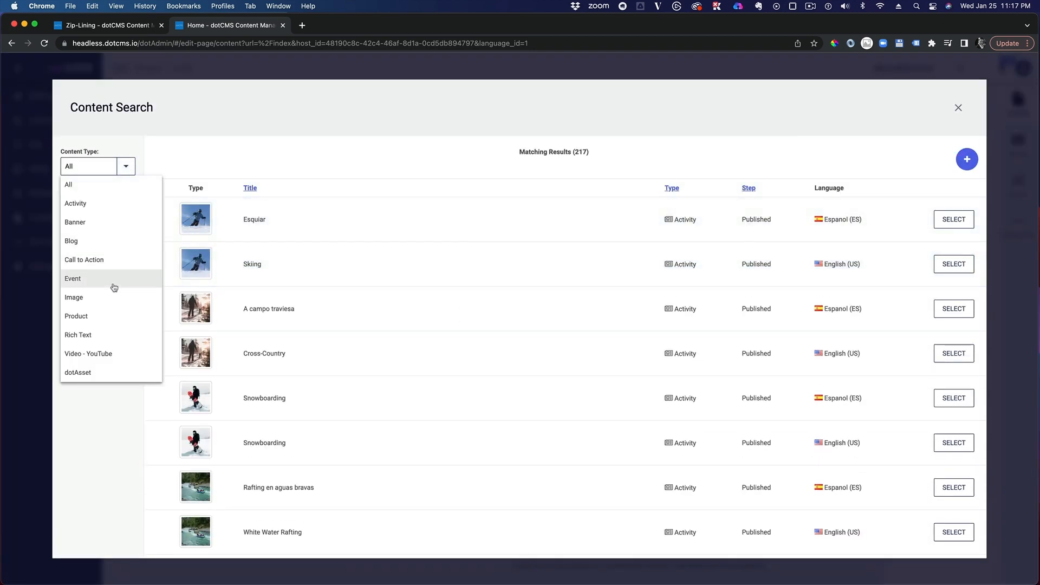
{"action": "left_click", "coordinate": [80, 335]}
{"action": "scroll", "coordinate": [298, 254], "scroll_direction": "down", "scroll_amount": 5}
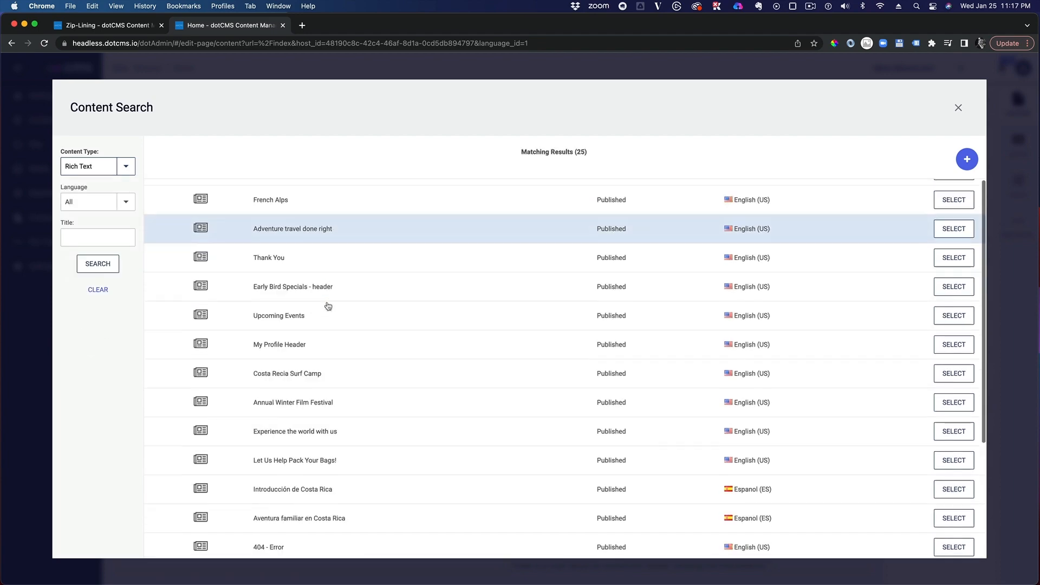
{"action": "left_click", "coordinate": [301, 340]}
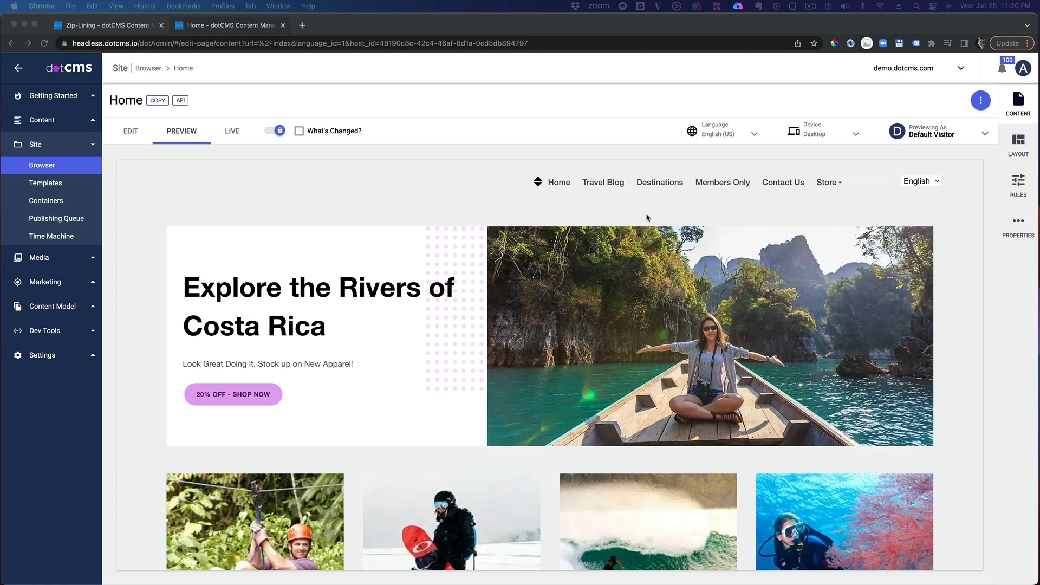
Reorder the site navigation so that Store sits between Destinations and Members Only, and save the changes
{"action": "left_click", "coordinate": [532, 198]}
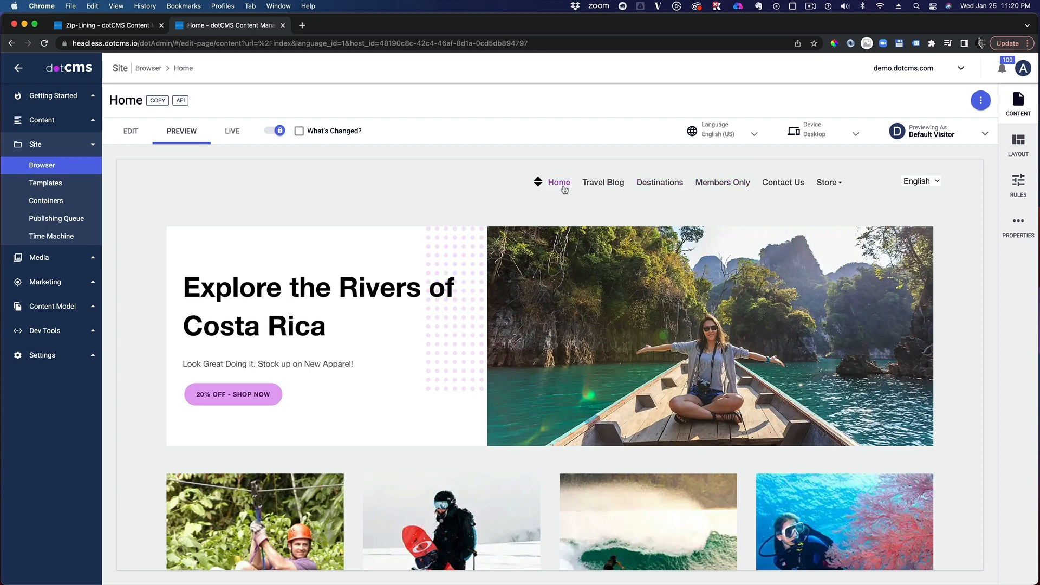
{"action": "left_click", "coordinate": [537, 183]}
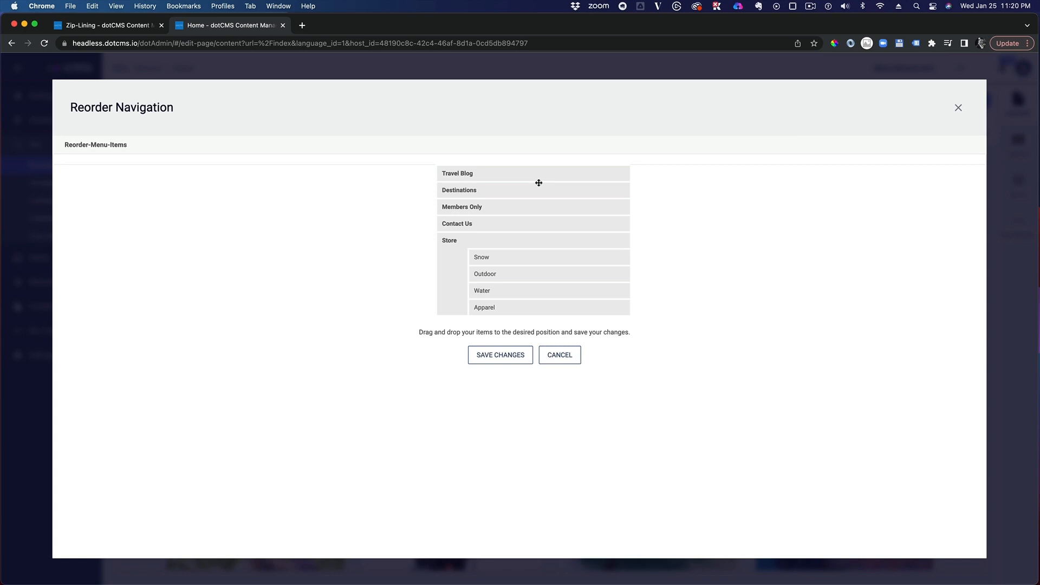
{"action": "left_click_drag", "start_coordinate": [452, 244], "coordinate": [449, 204]}
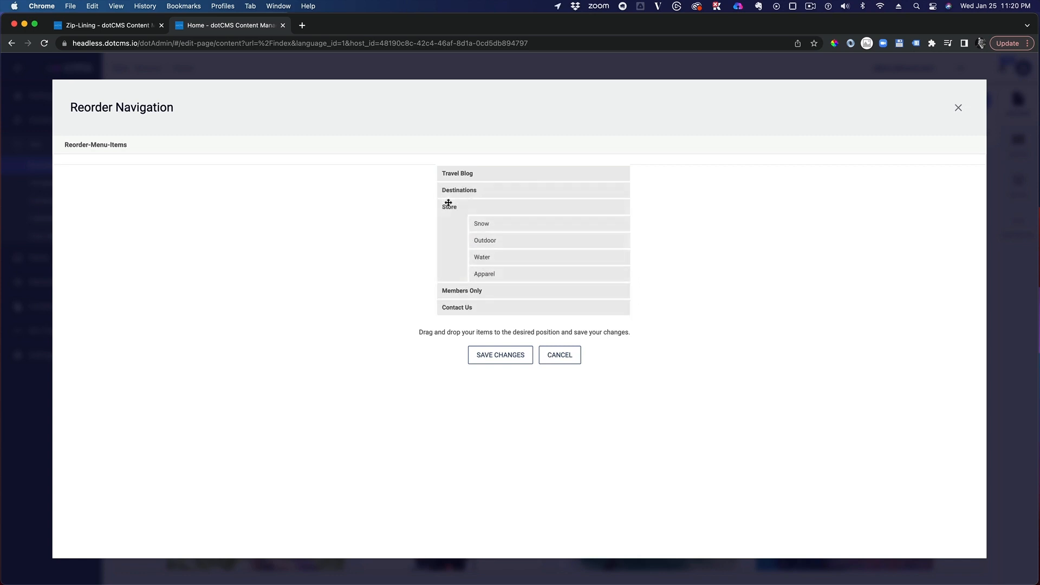
{"action": "left_click", "coordinate": [510, 358]}
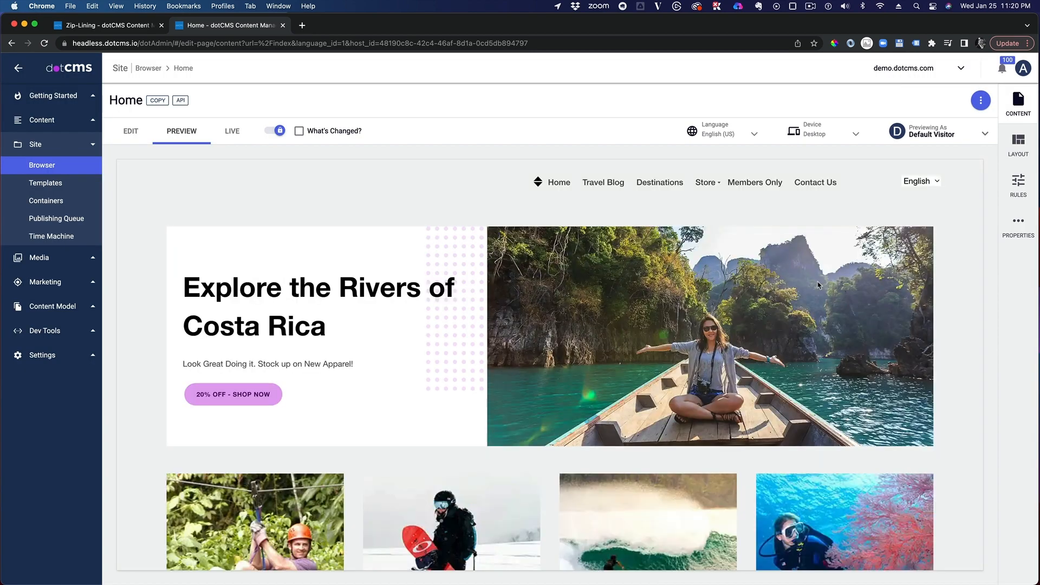
Preview the Travel Blog page through the site navigation and follow the Home link back
{"action": "left_click", "coordinate": [611, 183]}
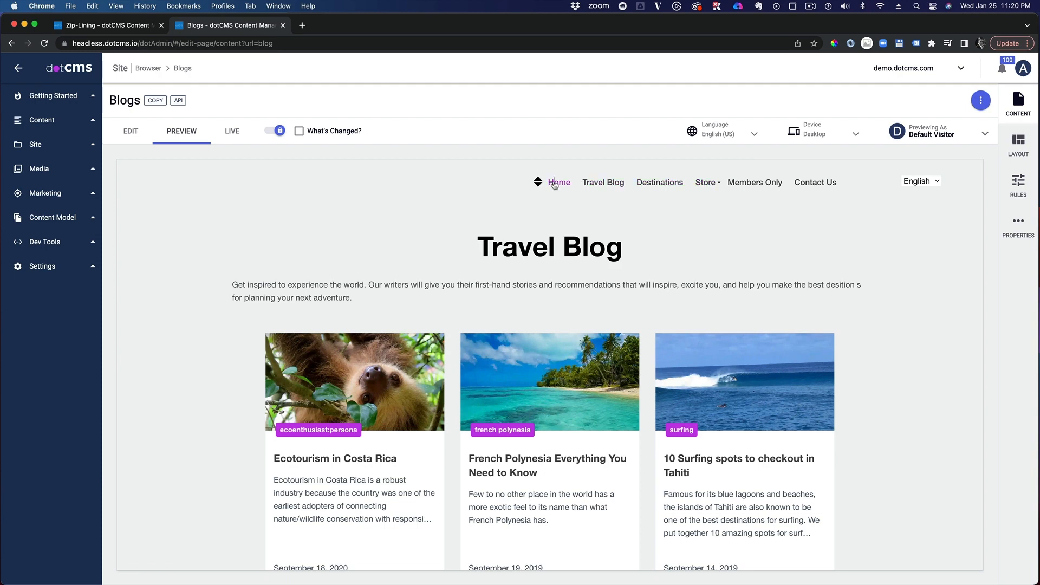
{"action": "left_click", "coordinate": [554, 183]}
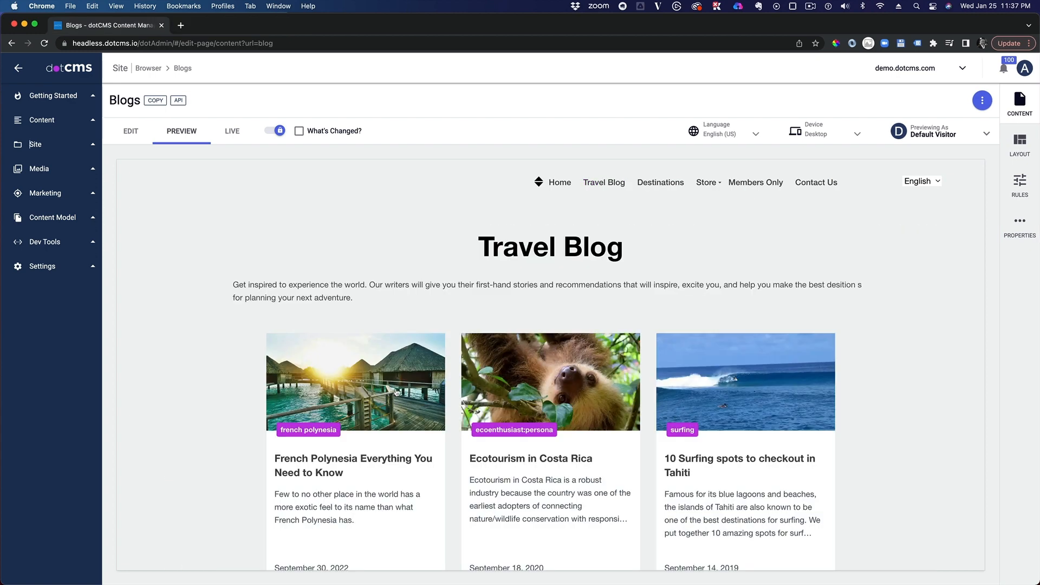
Open the "French Polynesia Everything You Need to Know" post from the blog listing and open its body text for editing
{"action": "left_click", "coordinate": [397, 392]}
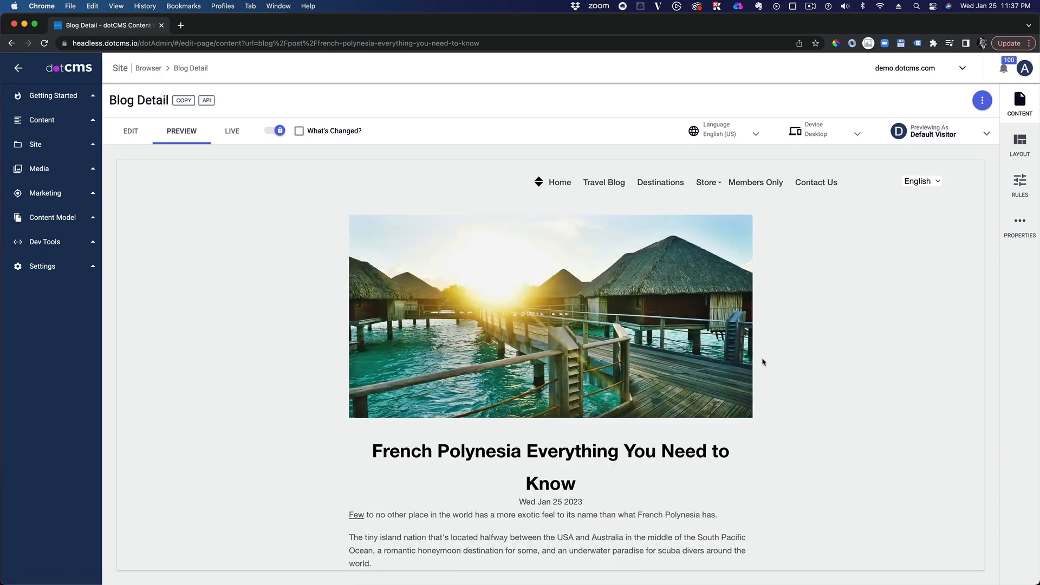
{"action": "scroll", "coordinate": [721, 352], "scroll_direction": "down", "scroll_amount": 5}
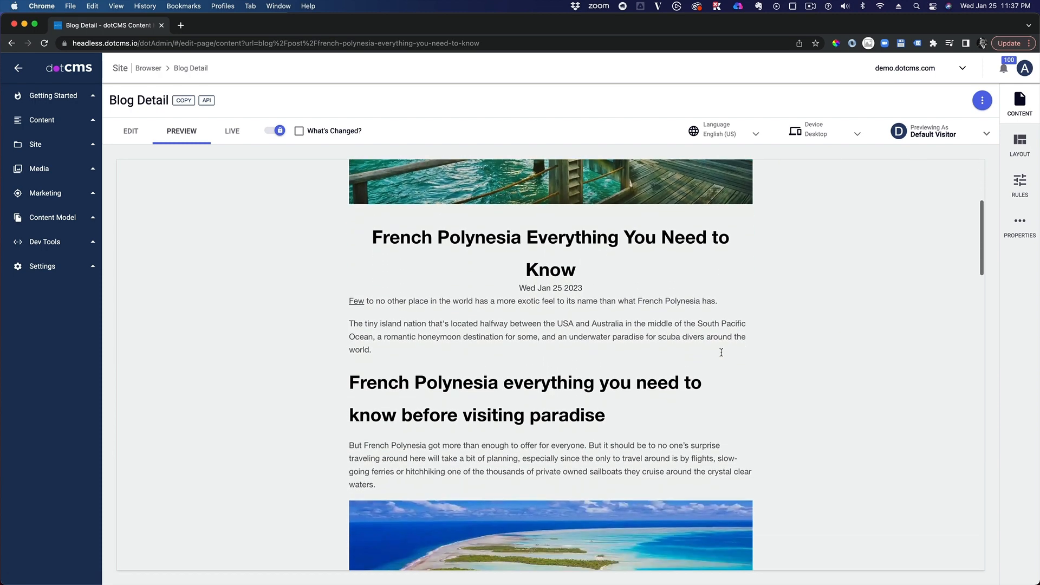
{"action": "scroll", "coordinate": [721, 352], "scroll_direction": "up", "scroll_amount": 3}
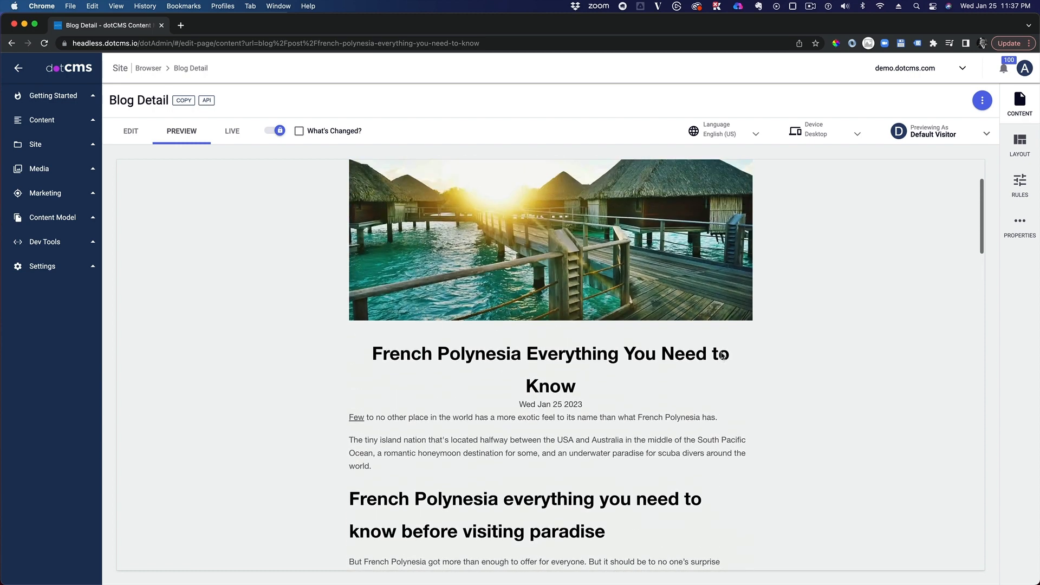
{"action": "scroll", "coordinate": [722, 356], "scroll_direction": "up", "scroll_amount": 3}
{"action": "left_click", "coordinate": [130, 131]}
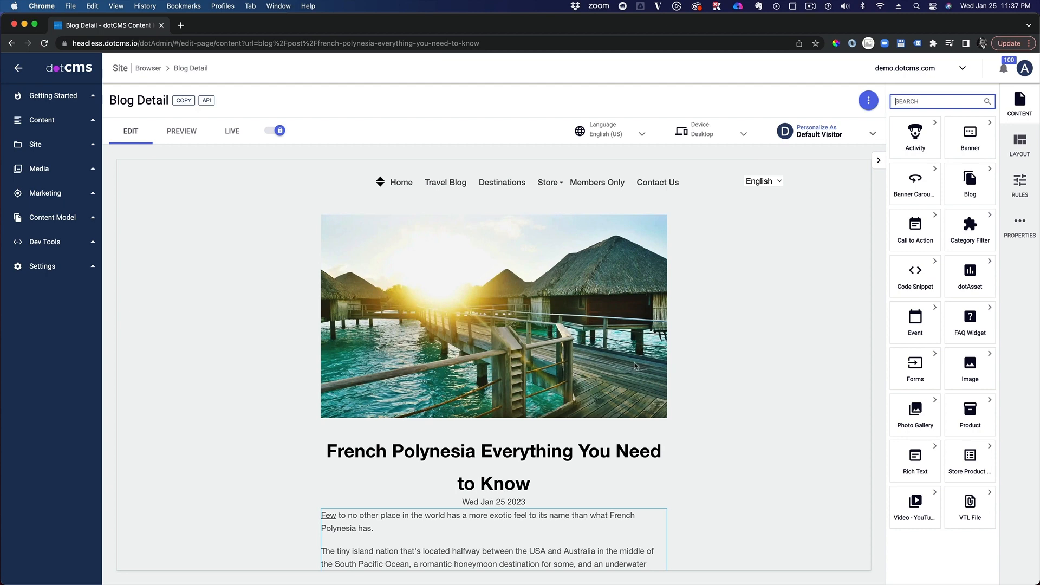
{"action": "scroll", "coordinate": [634, 369], "scroll_direction": "down", "scroll_amount": 5}
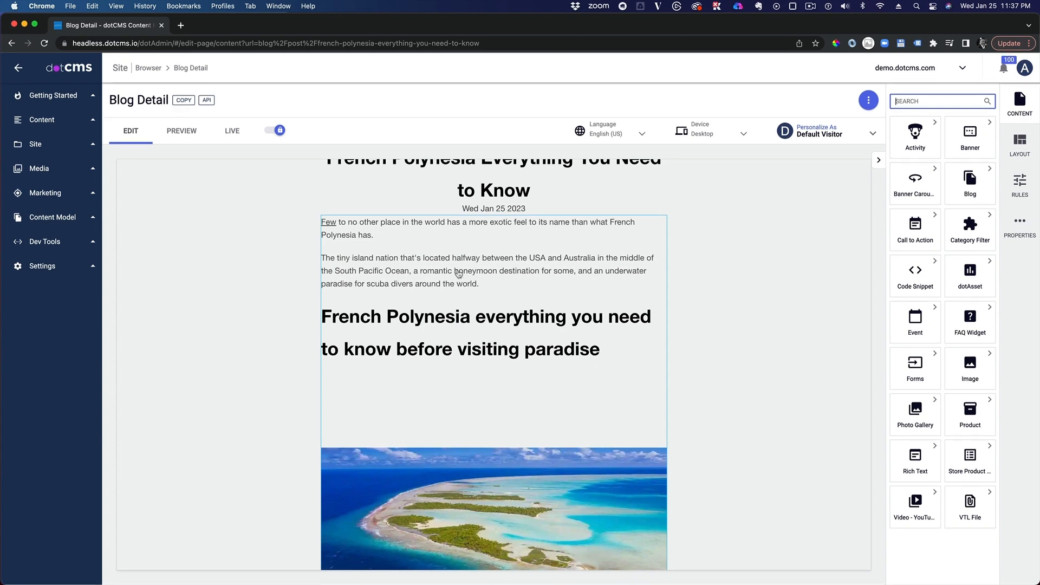
{"action": "left_click", "coordinate": [437, 269]}
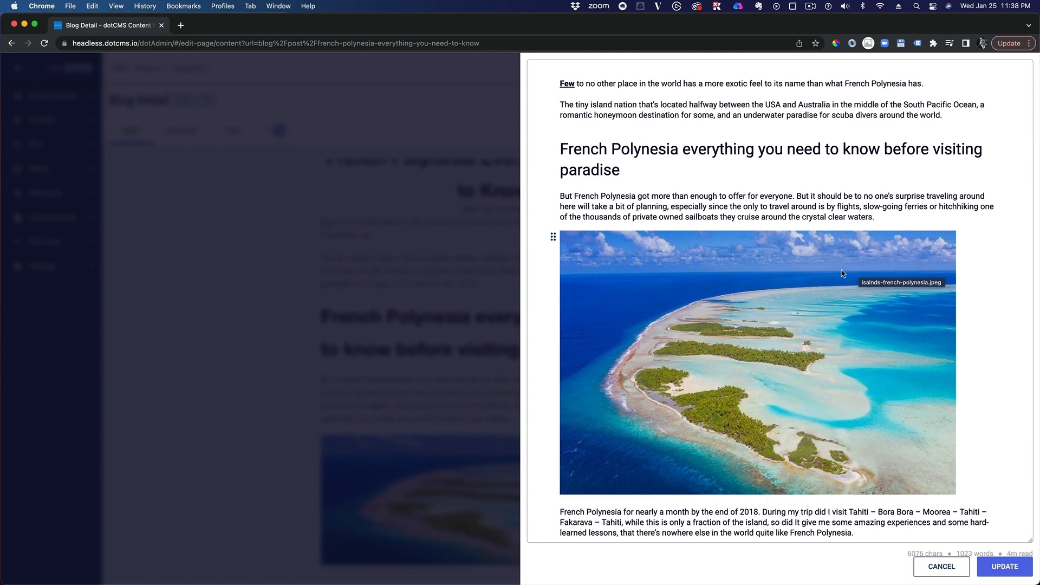
Look through the post's body in the block editor, from the introduction to the Recommended Products section
{"action": "scroll", "coordinate": [550, 234], "scroll_direction": "down", "scroll_amount": 1}
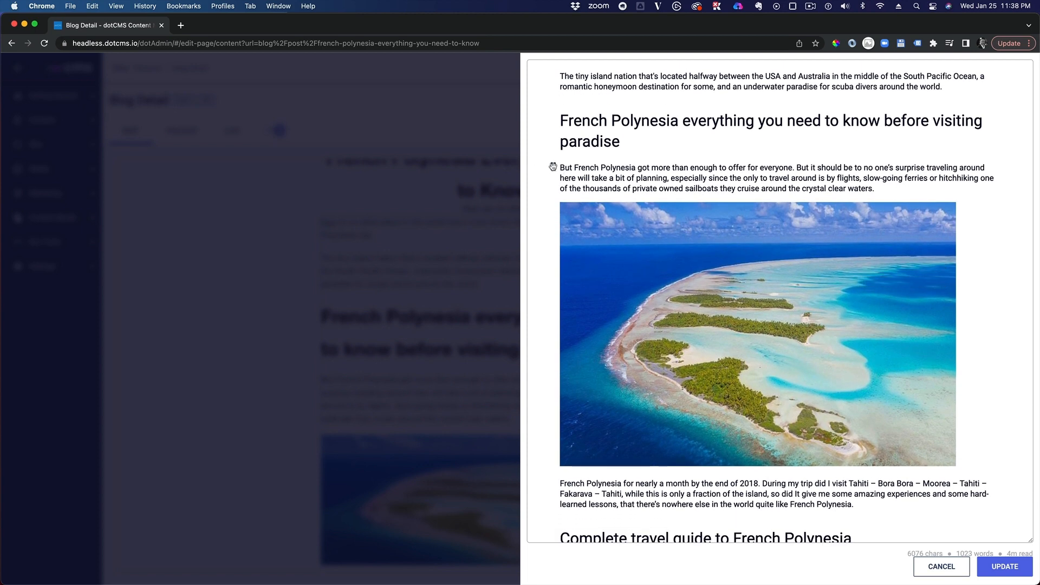
{"action": "scroll", "coordinate": [550, 206], "scroll_direction": "down", "scroll_amount": 10}
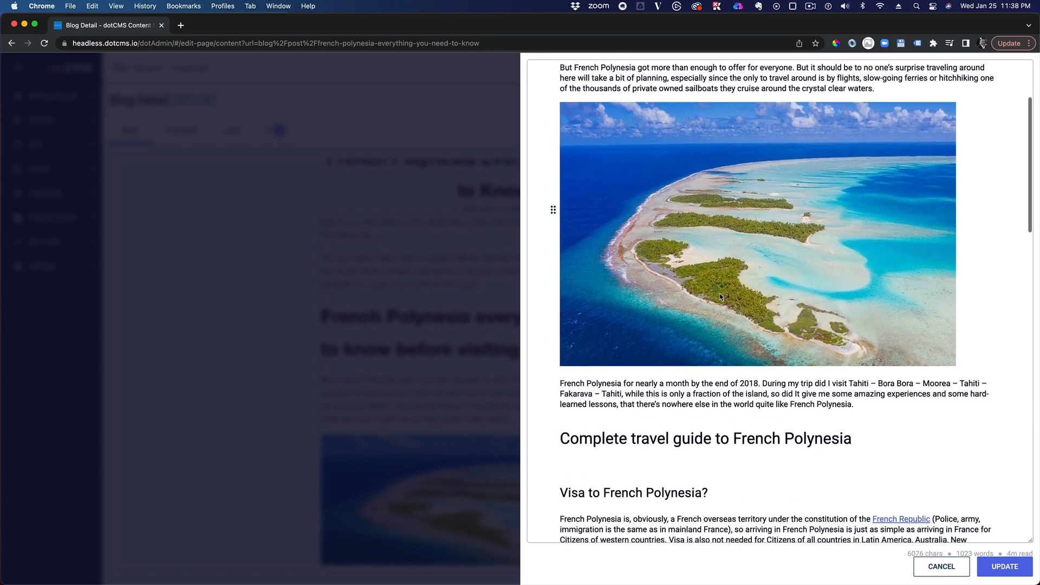
{"action": "scroll", "coordinate": [725, 295], "scroll_direction": "down", "scroll_amount": 10}
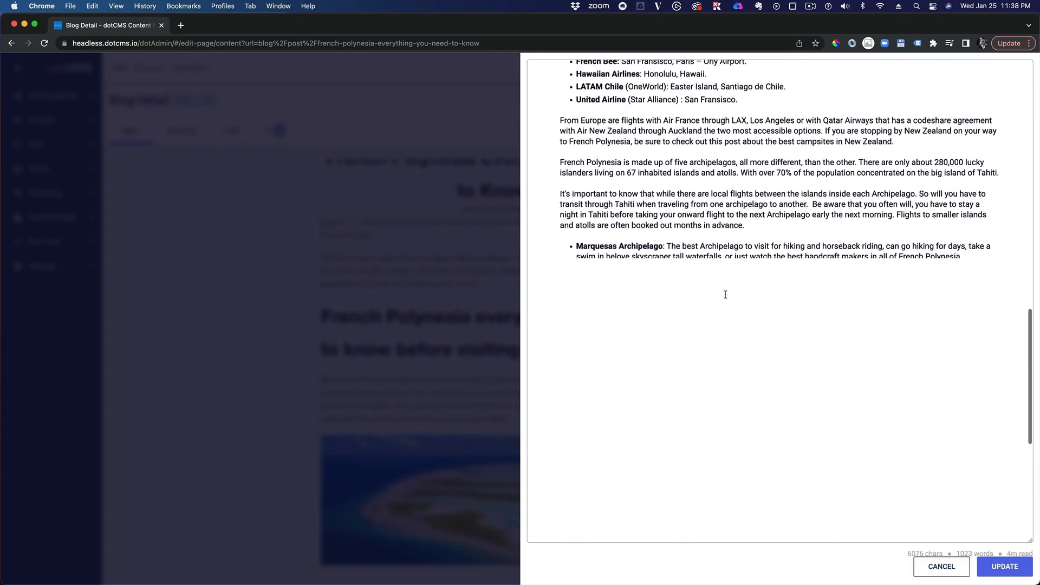
{"action": "scroll", "coordinate": [725, 294], "scroll_direction": "down", "scroll_amount": 4}
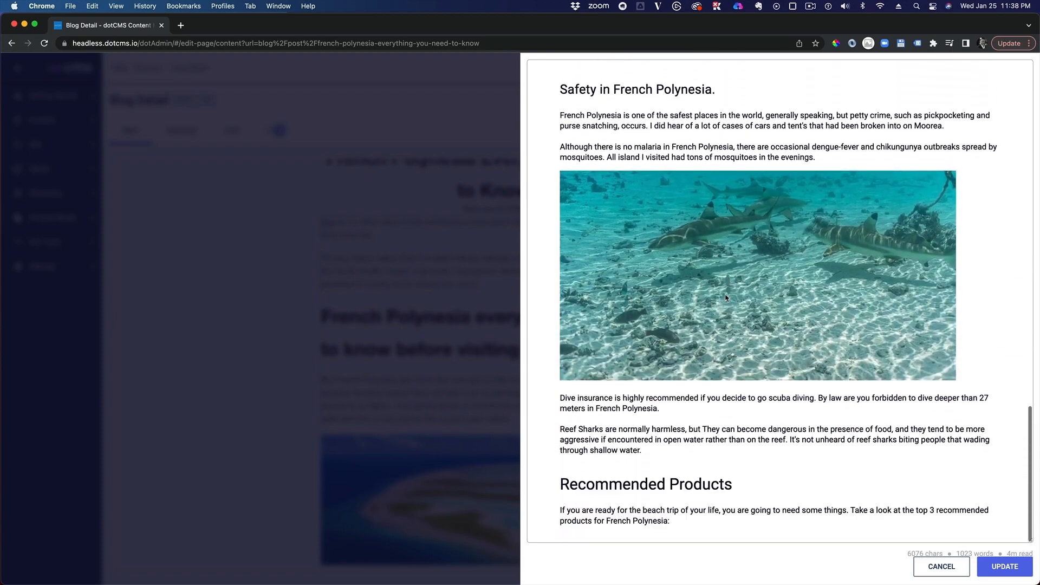
{"action": "scroll", "coordinate": [726, 297], "scroll_direction": "up", "scroll_amount": 10}
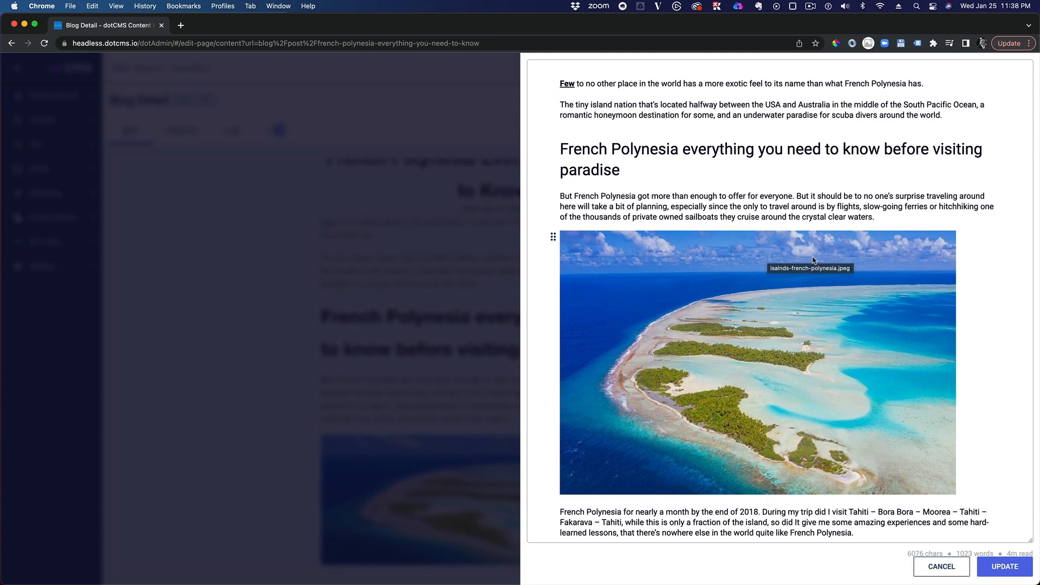
Replace "Complete travel guide to" with "Scuba Diving in" so the section heading reads "Scuba Diving in French Polynesia"
{"action": "scroll", "coordinate": [786, 253], "scroll_direction": "down", "scroll_amount": 2}
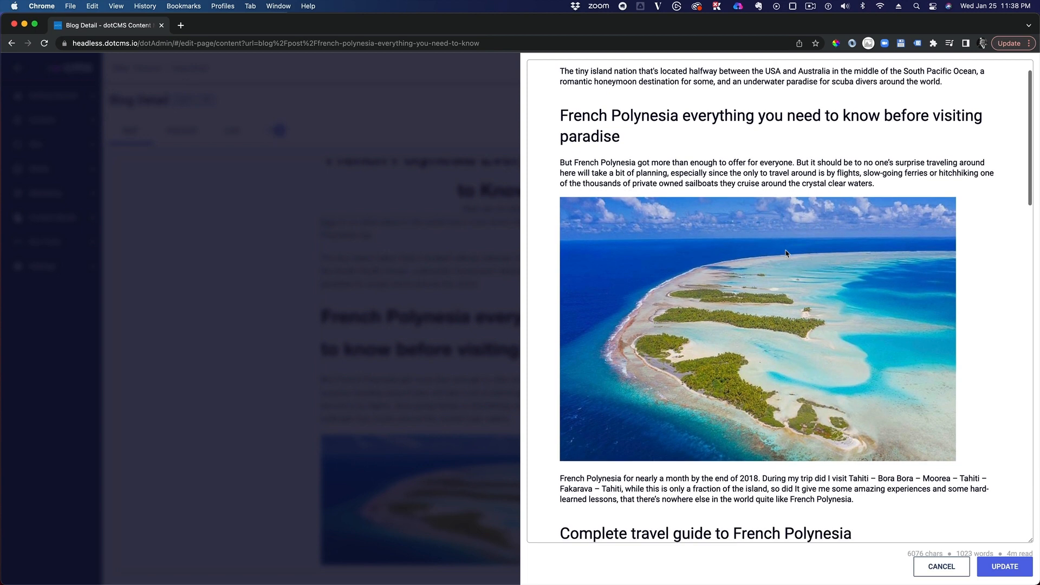
{"action": "scroll", "coordinate": [786, 253], "scroll_direction": "down", "scroll_amount": 5}
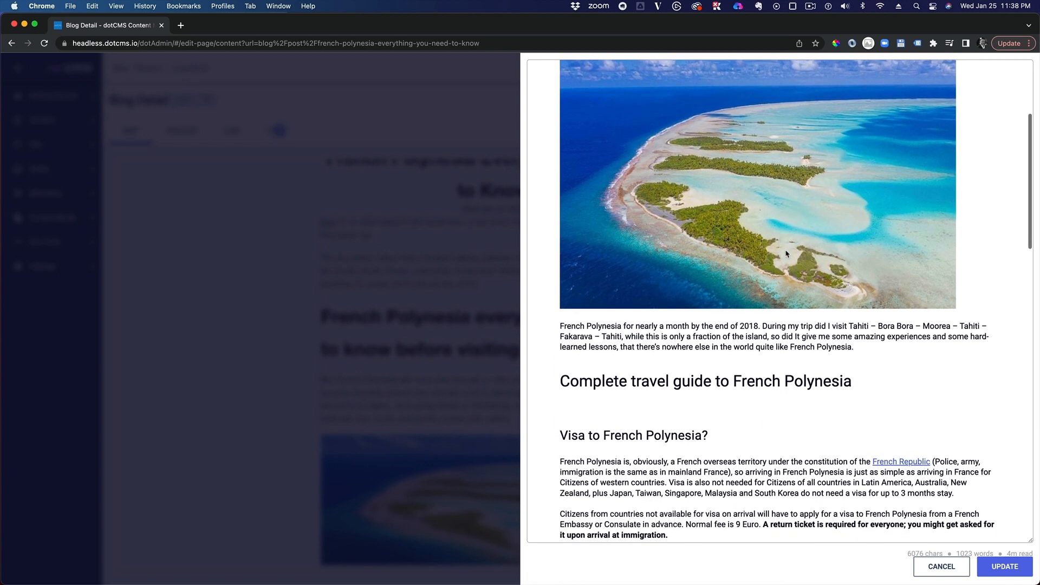
{"action": "scroll", "coordinate": [786, 253], "scroll_direction": "down", "scroll_amount": 5}
{"action": "left_click_drag", "start_coordinate": [711, 238], "coordinate": [566, 238]}
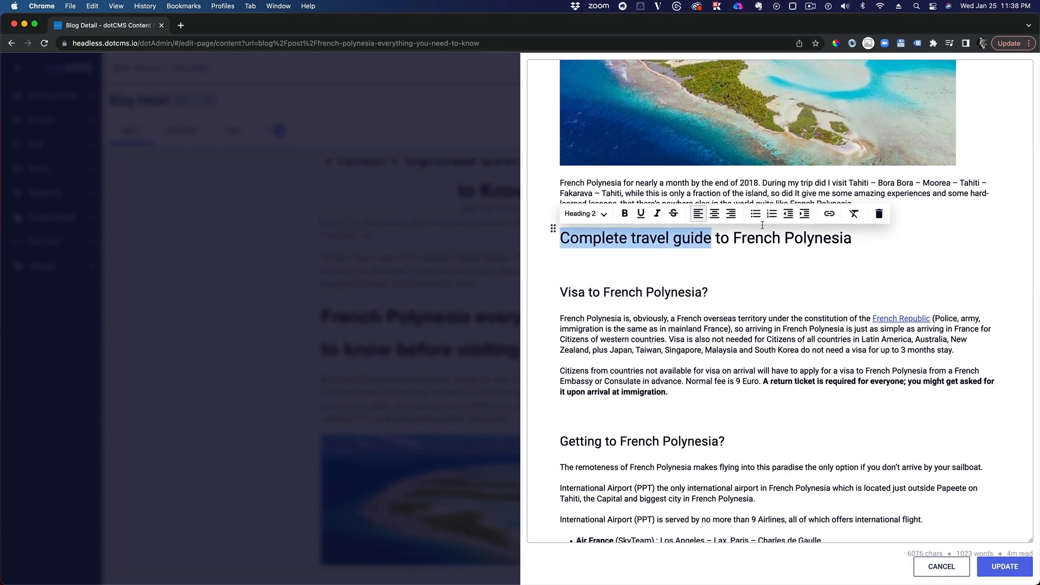
{"action": "type", "text": "Scuba D"}
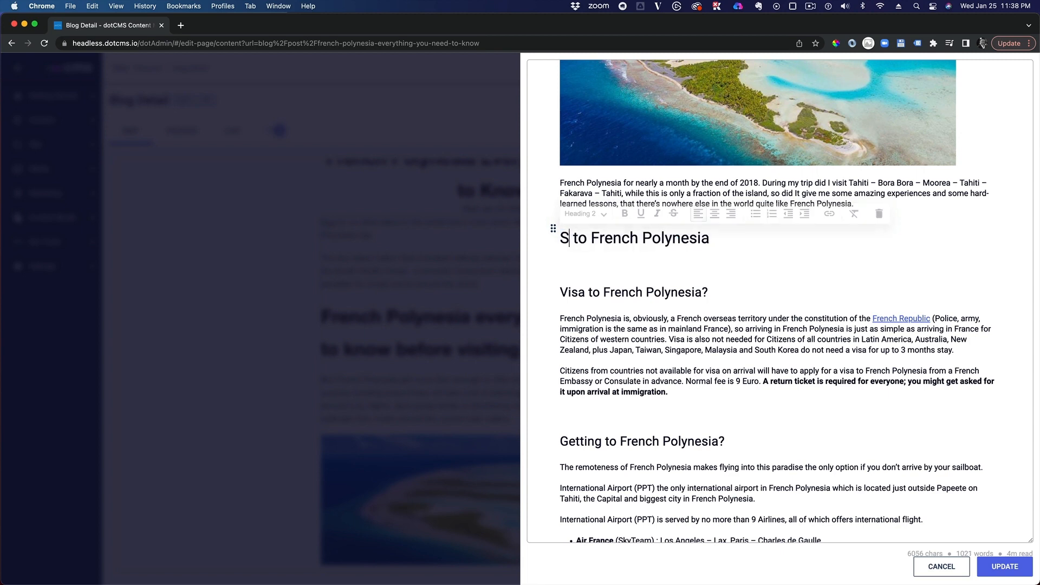
{"action": "type", "text": "iving"}
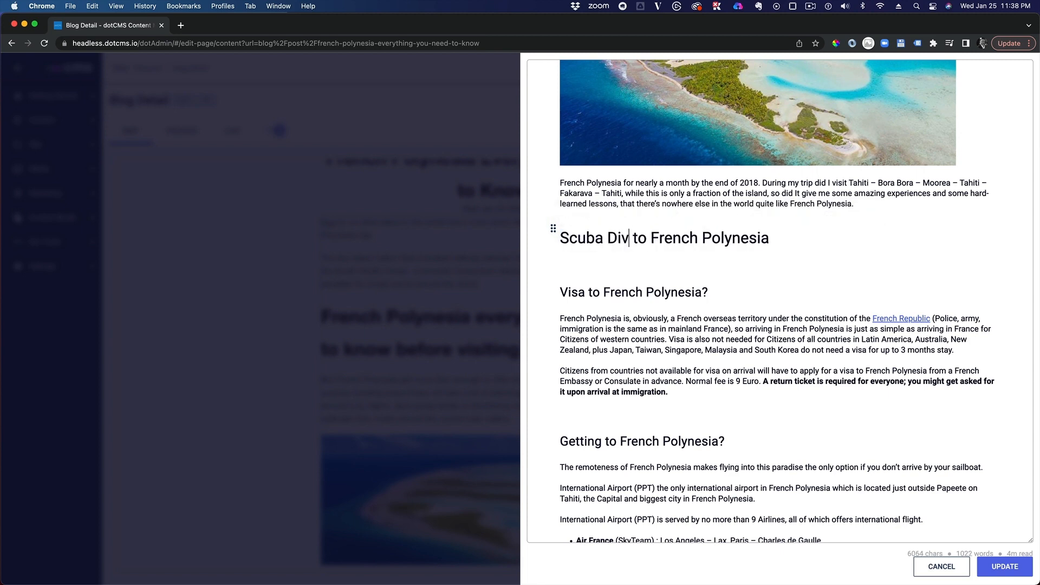
{"action": "type", "text": " in"}
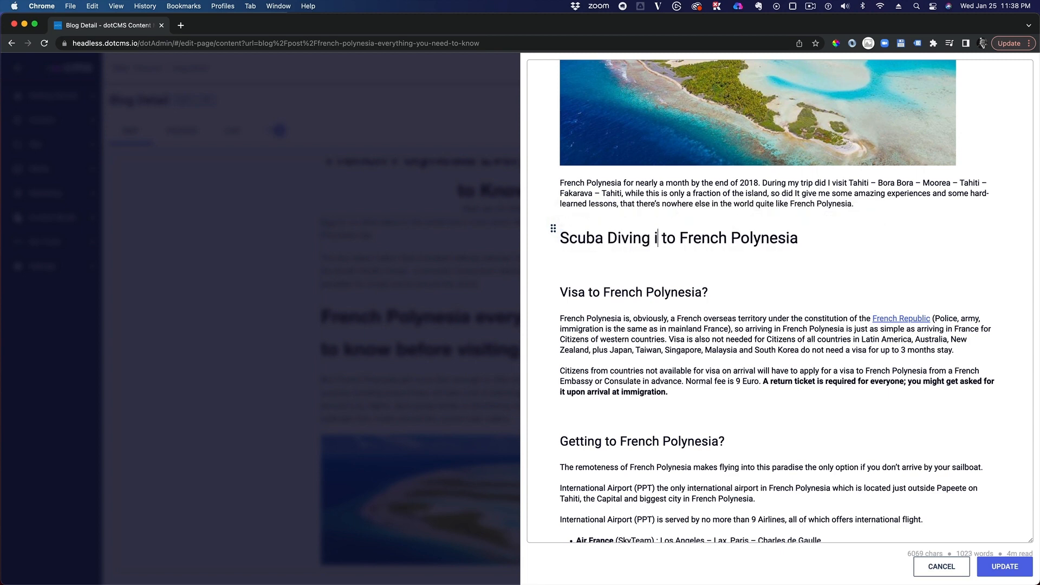
{"action": "left_click", "coordinate": [686, 239]}
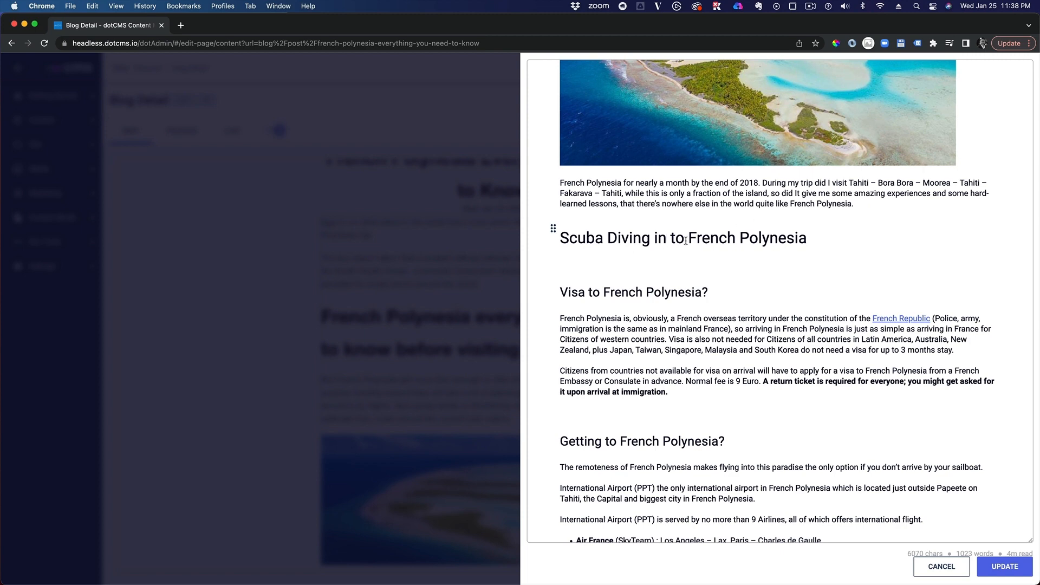
{"action": "key", "text": "BackSpace"}
{"action": "key", "text": "BackSpace"}
{"action": "key", "text": "BackSpace"}
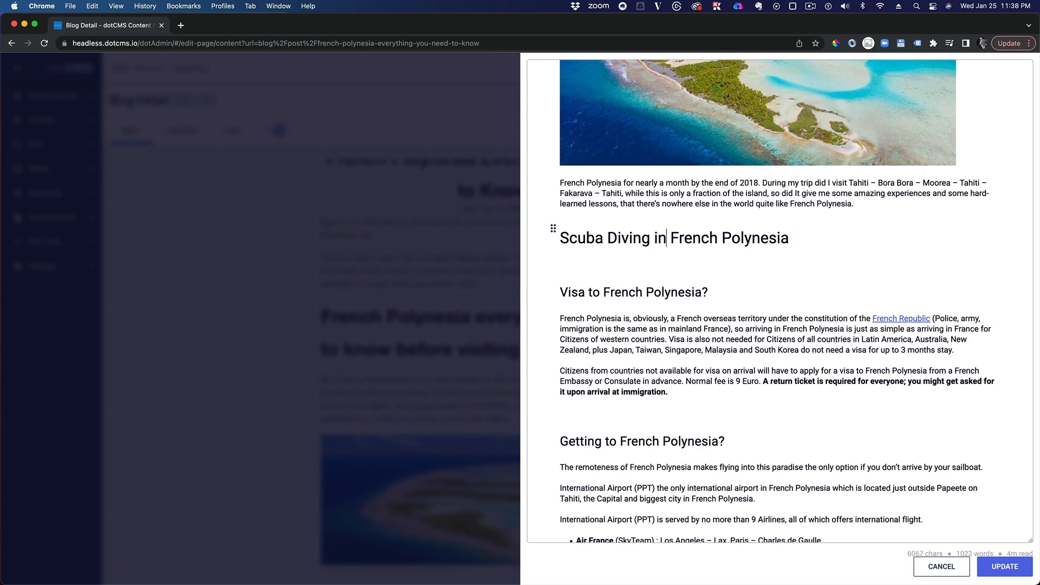
Add the paragraph "This is the rules for scuba diving in French Polynesia" directly below the scuba diving heading
{"action": "left_click", "coordinate": [587, 258]}
{"action": "left_click", "coordinate": [821, 237]}
{"action": "key", "text": "Return"}
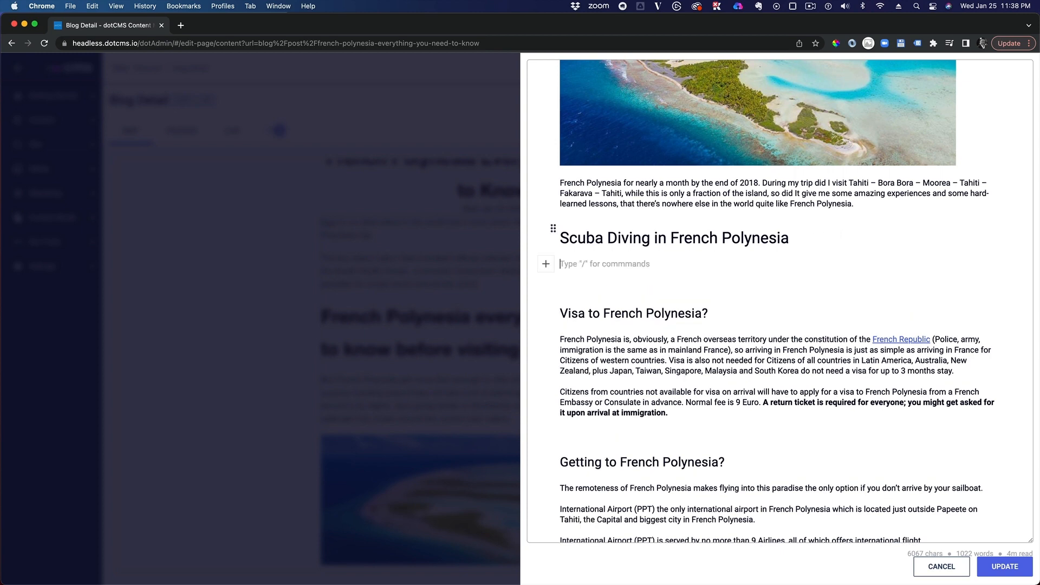
{"action": "type", "text": "This is the rules for scuba diving in"}
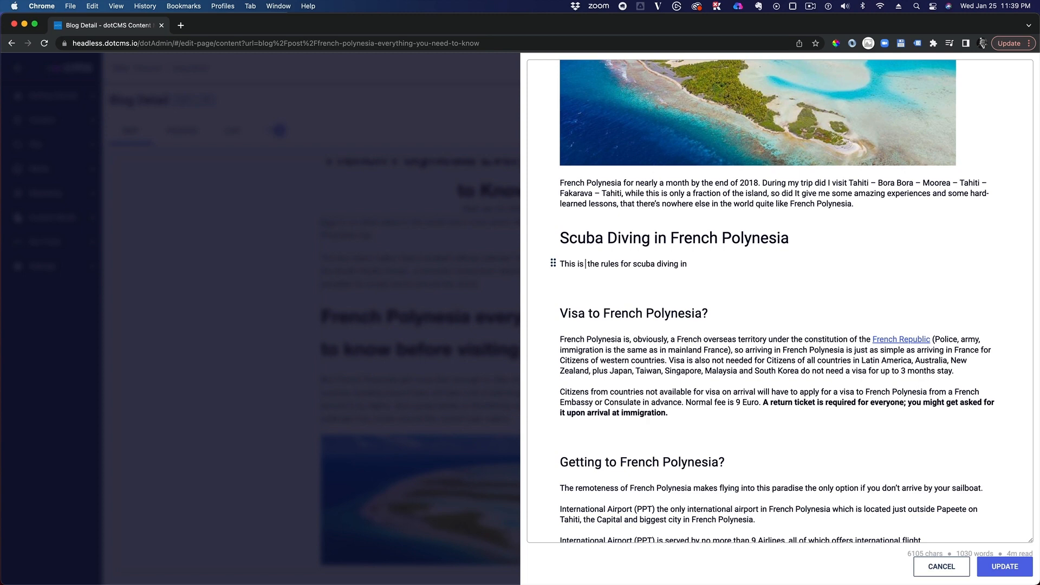
{"action": "key", "text": "BackSpace"}
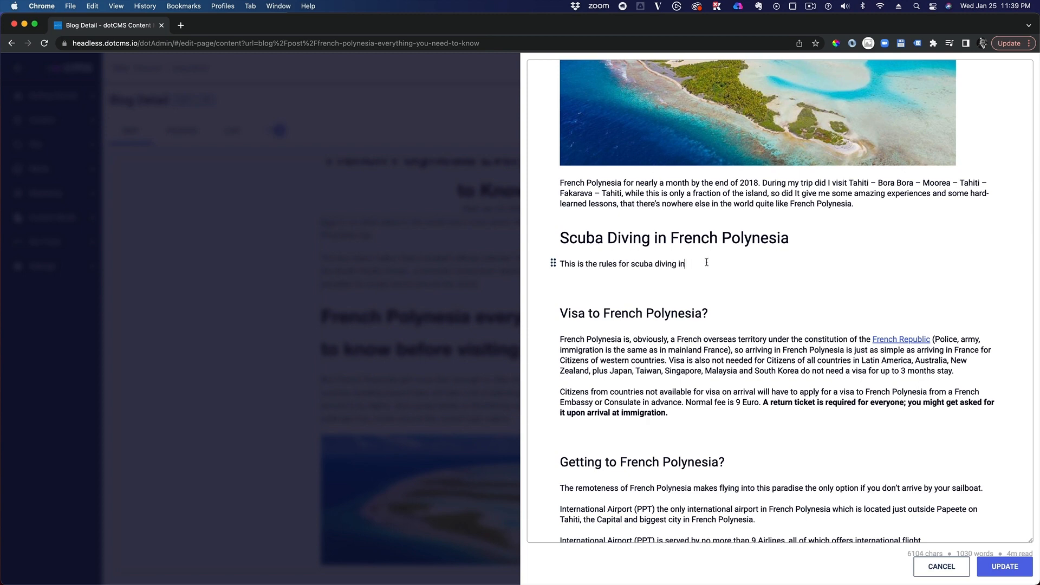
{"action": "type", "text": "French P"}
{"action": "type", "text": "olynesia"}
Insert the downloaded diver-underwater.jpeg image below the new scuba diving rules paragraph
{"action": "type", "text": "/"}
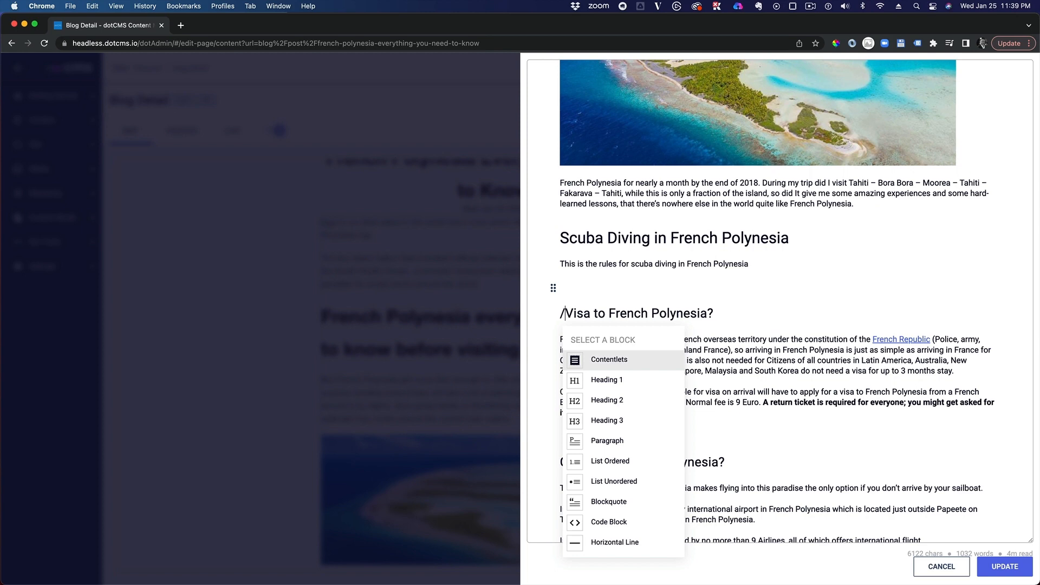
{"action": "key", "text": "BackSpace"}
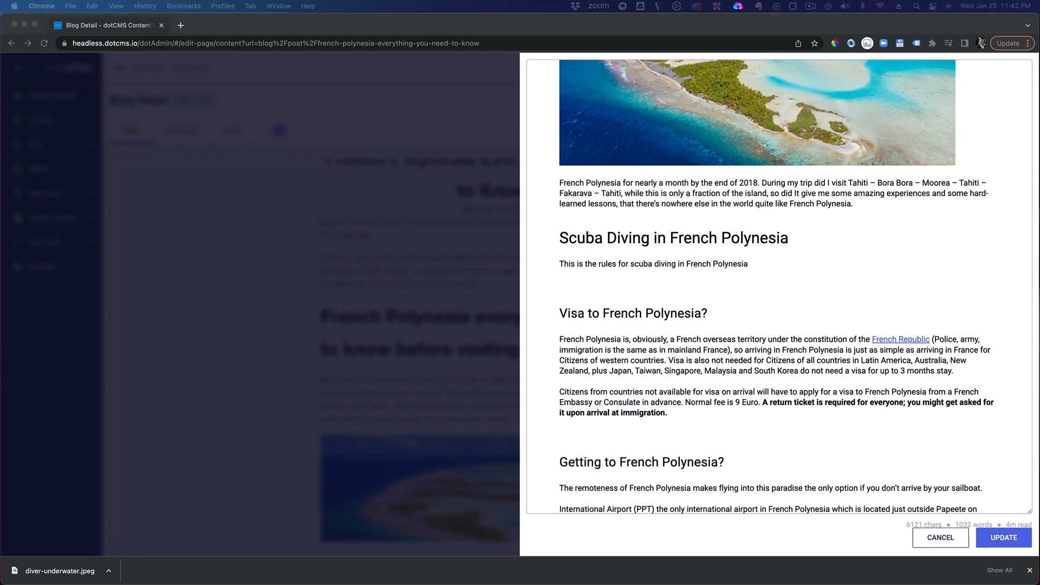
{"action": "left_click_drag", "start_coordinate": [60, 571], "coordinate": [611, 277]}
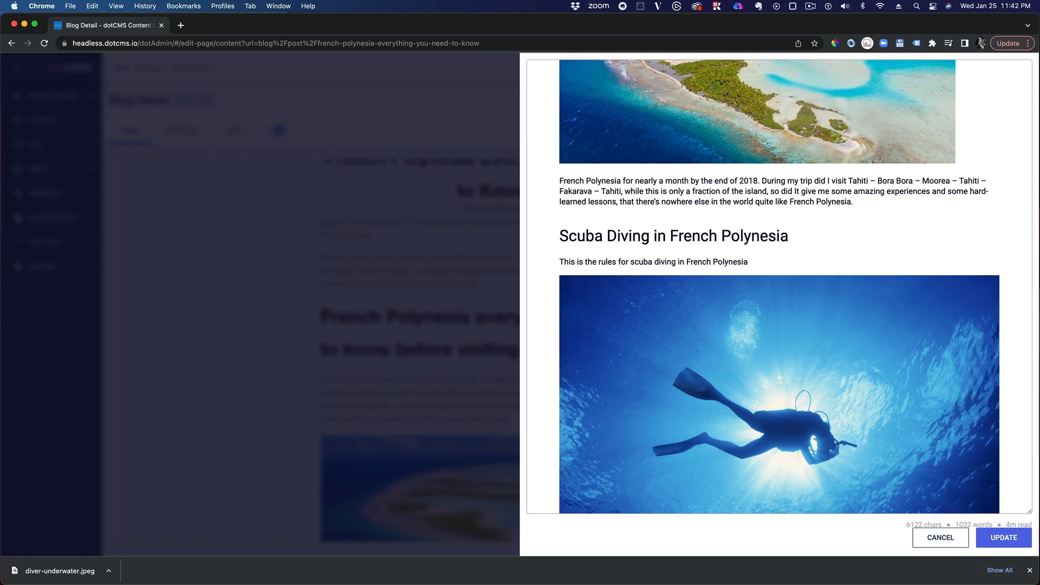
Set the underwater diver image's alt text to "Scuba Diver in French Polynesia" and apply it
{"action": "right_click", "coordinate": [708, 342]}
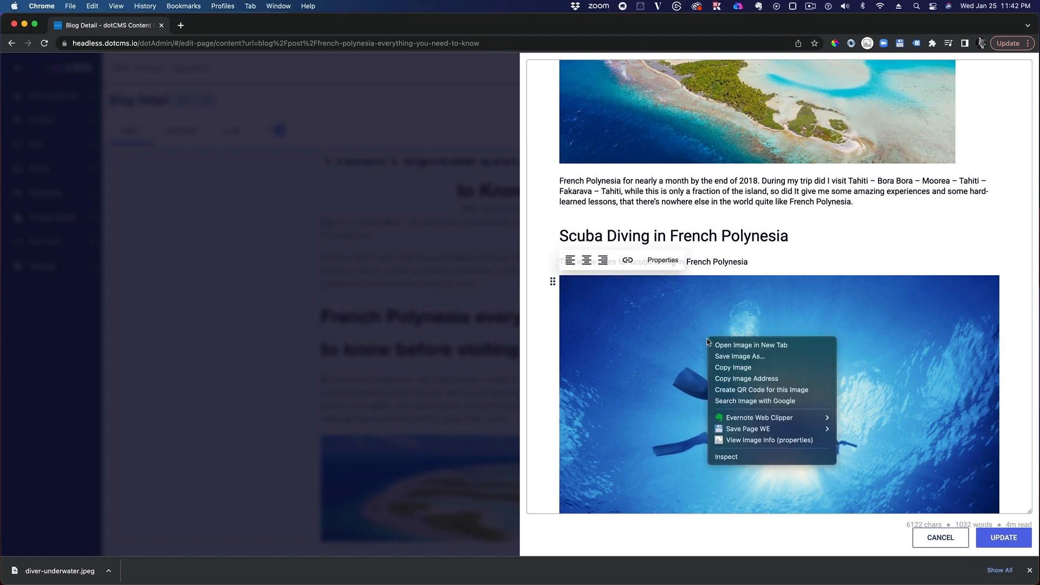
{"action": "left_click", "coordinate": [662, 260]}
{"action": "left_click", "coordinate": [564, 338]}
{"action": "triple_click", "coordinate": [616, 333]}
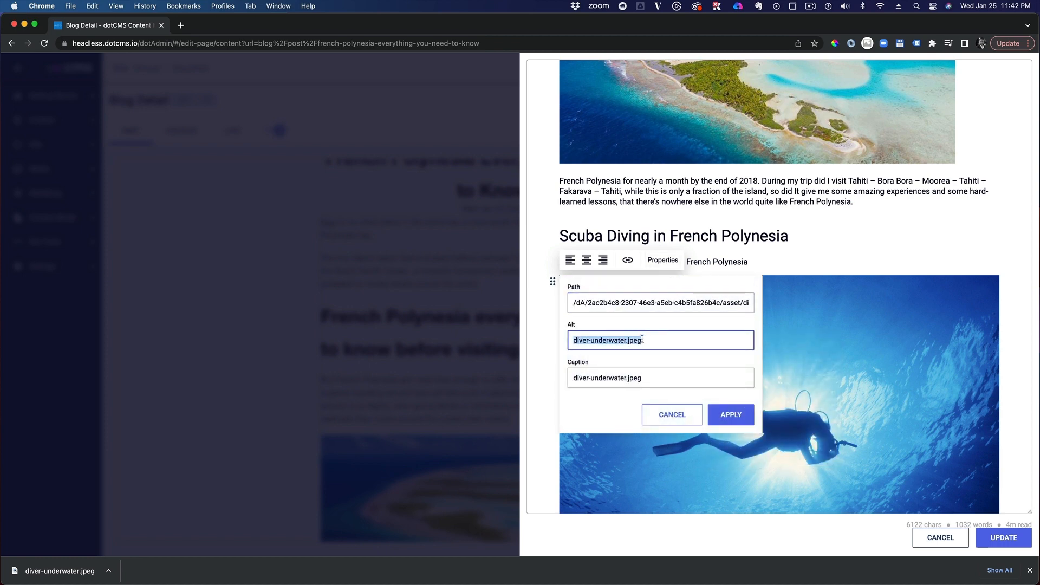
{"action": "type", "text": "Sc"}
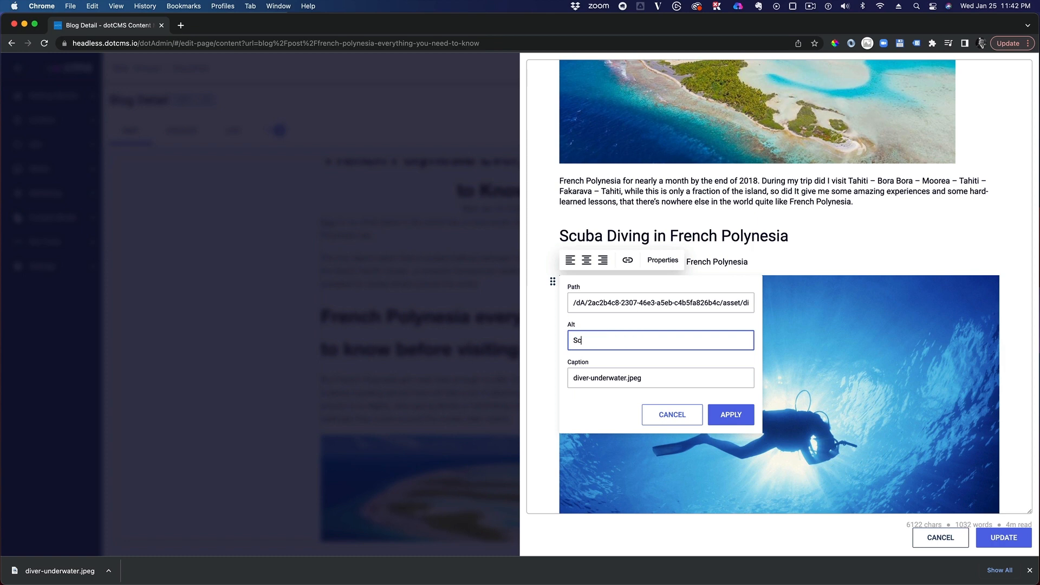
{"action": "type", "text": "uba Diver in French Polynesia"}
{"action": "left_click", "coordinate": [734, 419]}
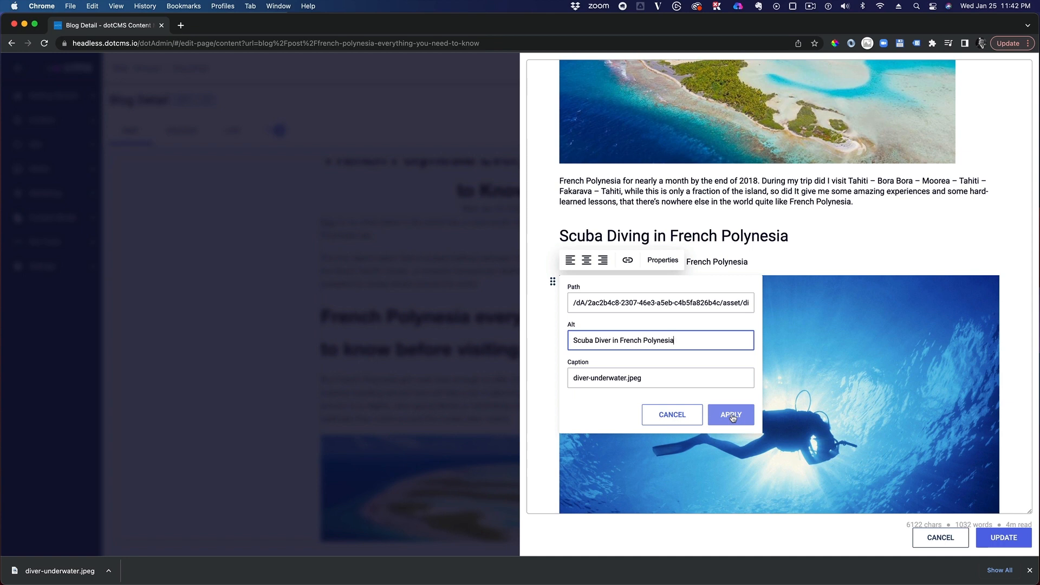
{"action": "left_click", "coordinate": [732, 415]}
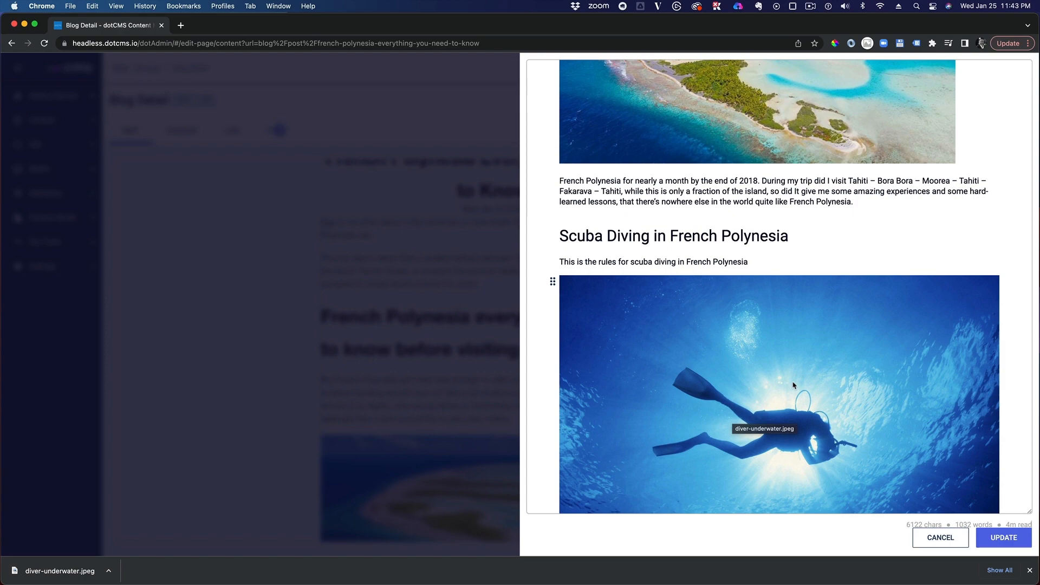
Switch to the "scuba diving miami" Google image results and copy the Thrillist picture of a diver above a coral reef
{"action": "scroll", "coordinate": [763, 378], "scroll_direction": "down", "scroll_amount": 8}
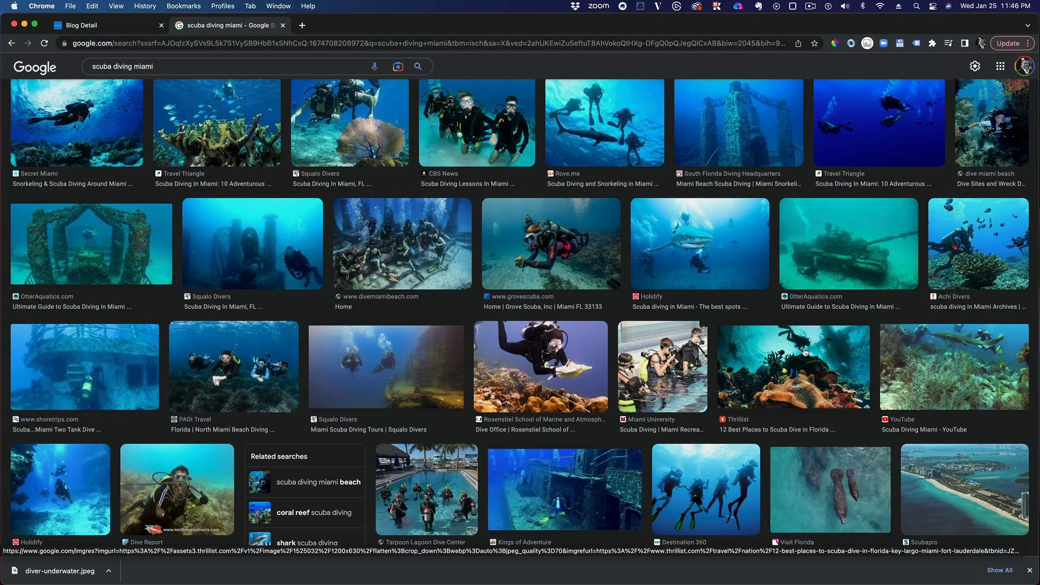
{"action": "left_click", "coordinate": [805, 353]}
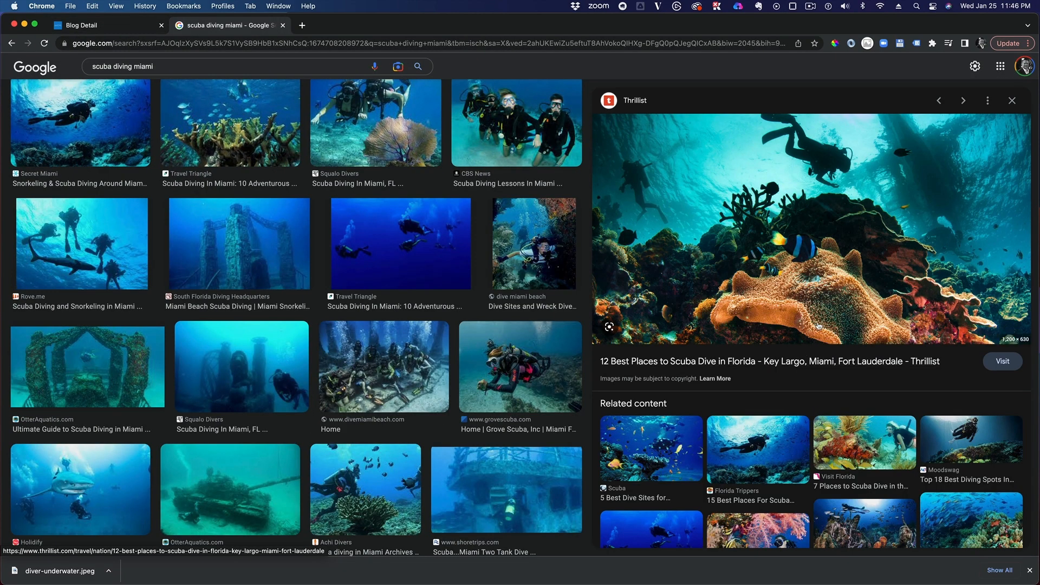
{"action": "right_click", "coordinate": [821, 281]}
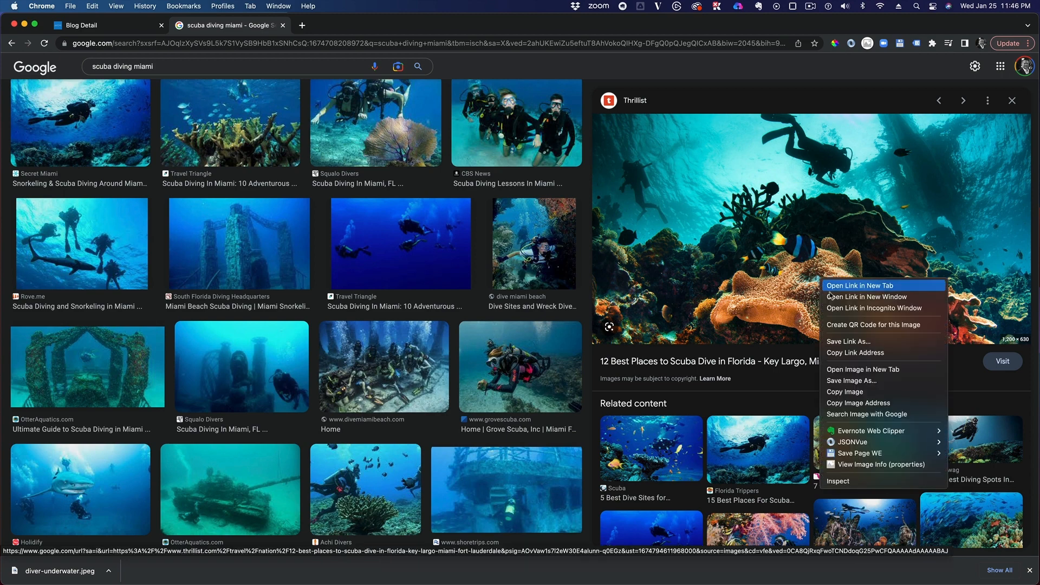
{"action": "left_click", "coordinate": [845, 391]}
{"action": "right_click", "coordinate": [853, 241]}
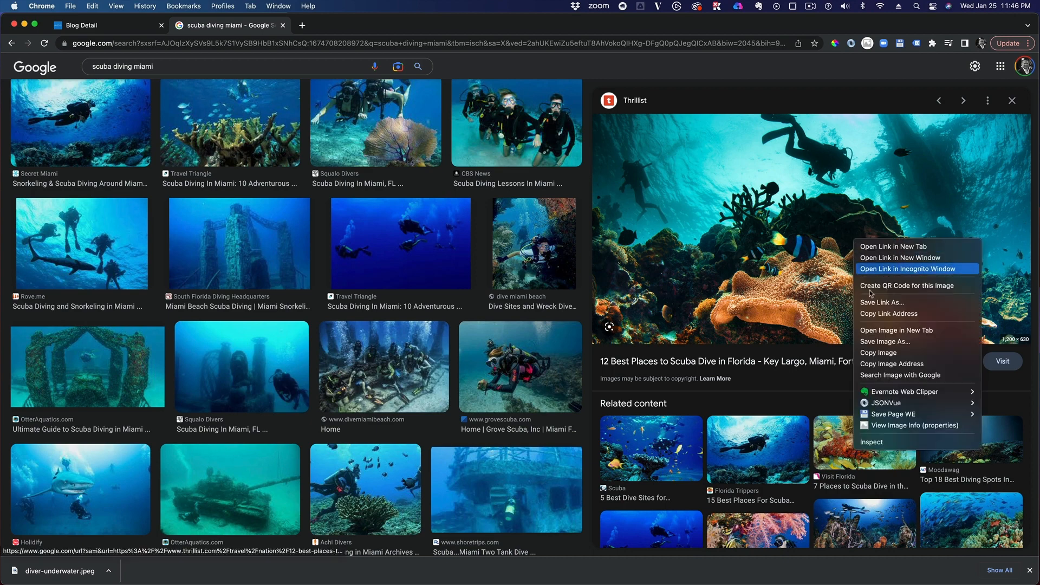
{"action": "left_click", "coordinate": [872, 344]}
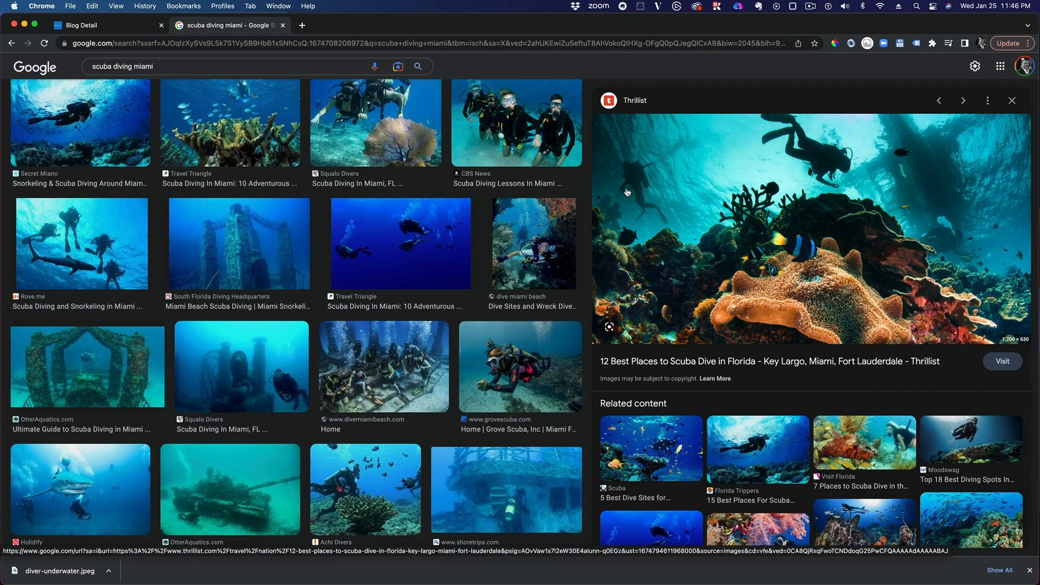
Return to the blog post editor and paste the copied reef image after the first paragraph of the "Visa to French Polynesia?" section
{"action": "left_click", "coordinate": [108, 25]}
{"action": "left_click", "coordinate": [625, 281]}
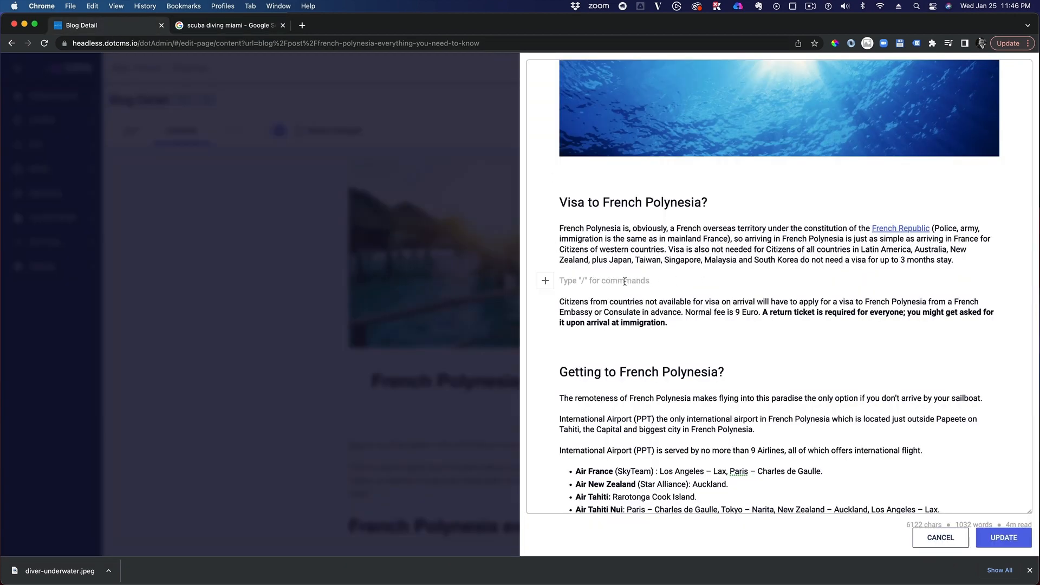
{"action": "key", "text": "super+v"}
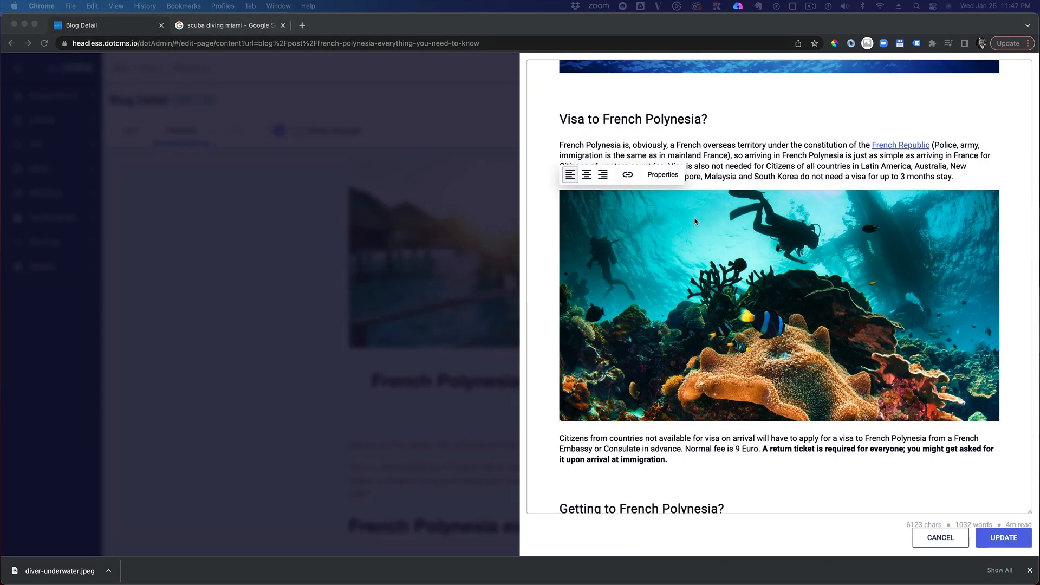
Check the pasted reef image's path, alt text and caption properties, and close them
{"action": "scroll", "coordinate": [696, 220], "scroll_direction": "down", "scroll_amount": 1}
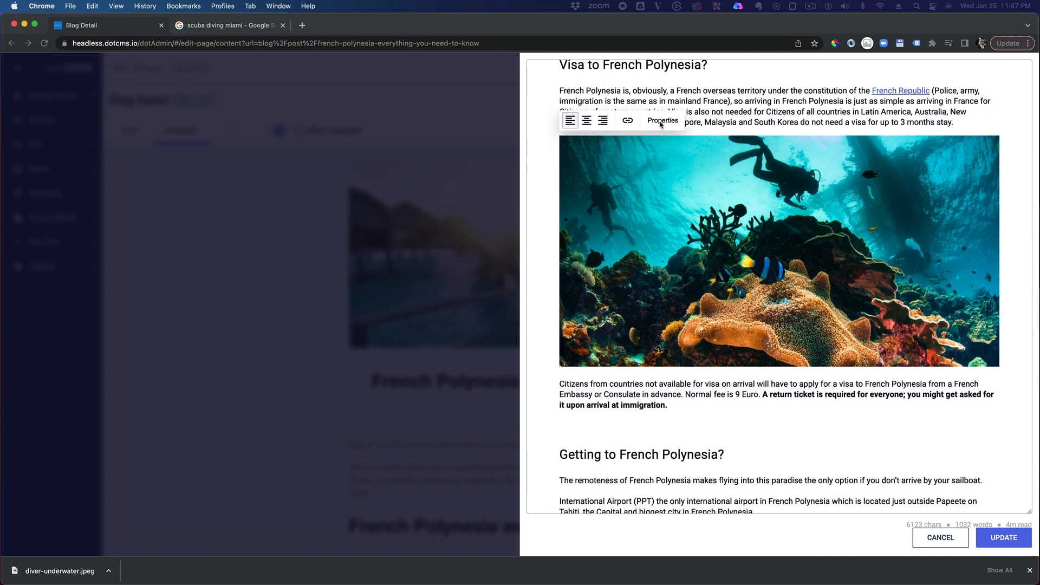
{"action": "left_click", "coordinate": [660, 121]}
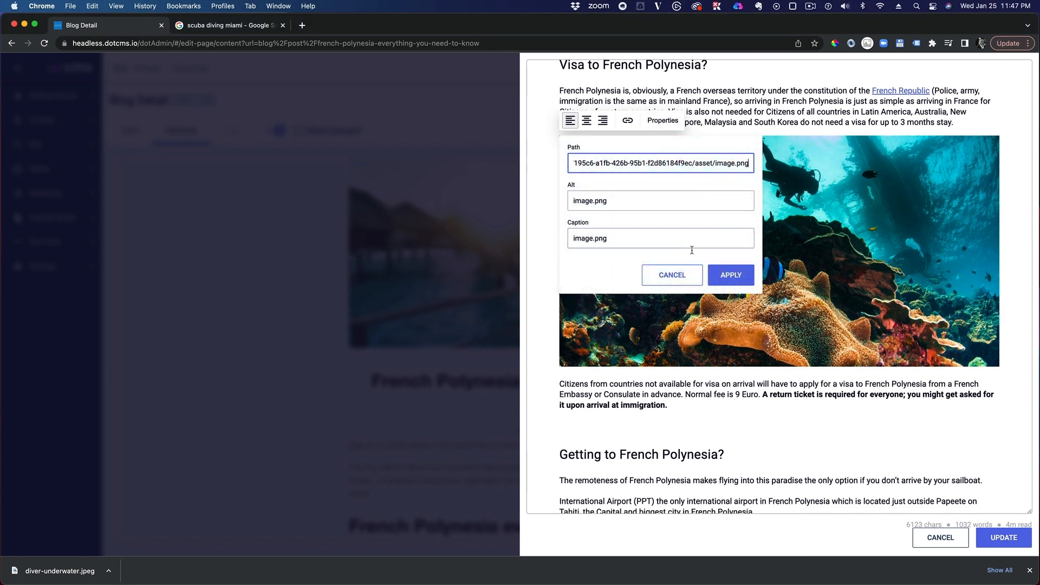
{"action": "left_click", "coordinate": [678, 275]}
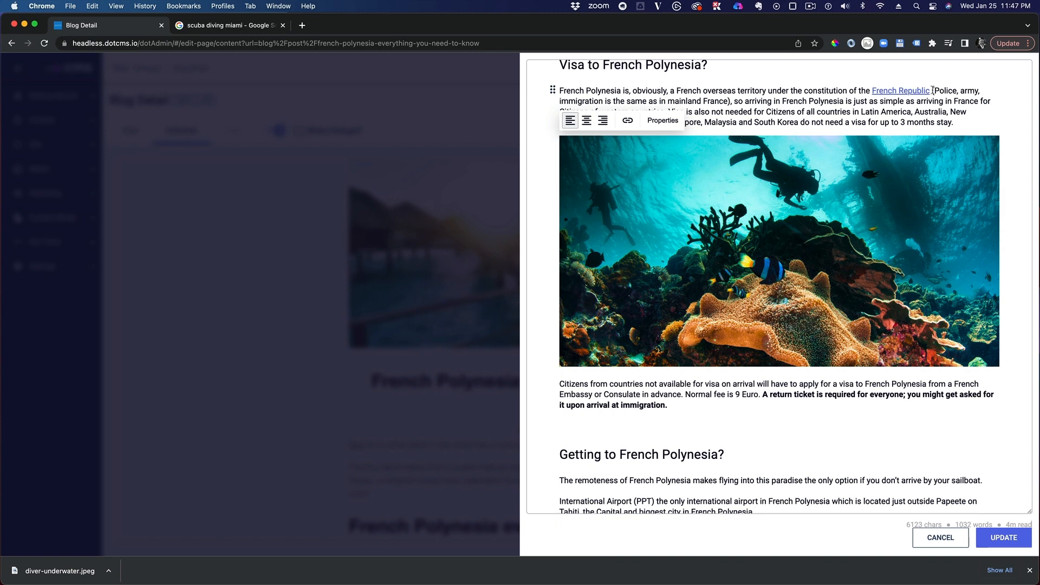
{"action": "left_click_drag", "start_coordinate": [930, 91], "coordinate": [873, 92]}
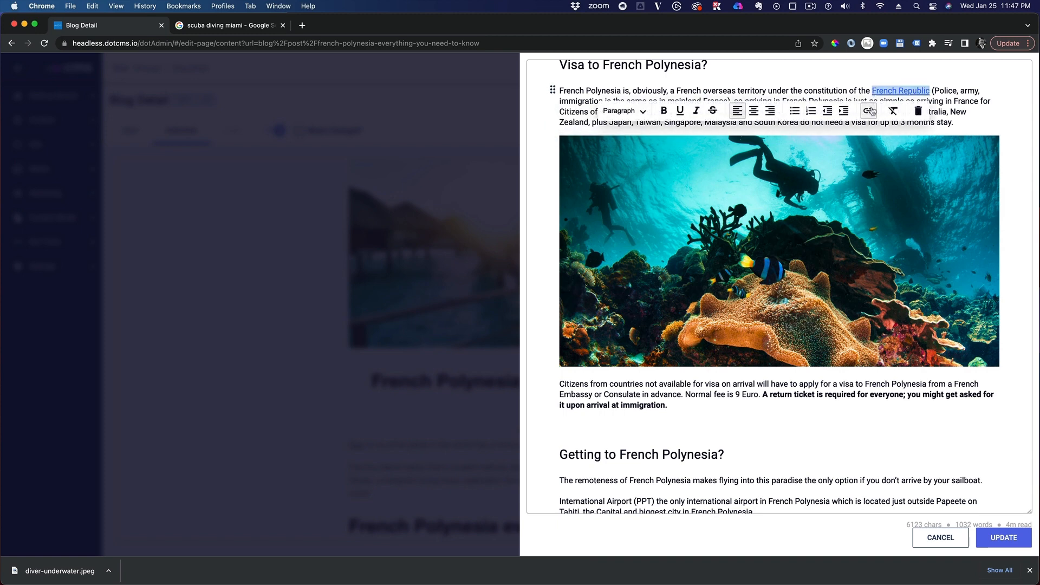
{"action": "left_click", "coordinate": [868, 110]}
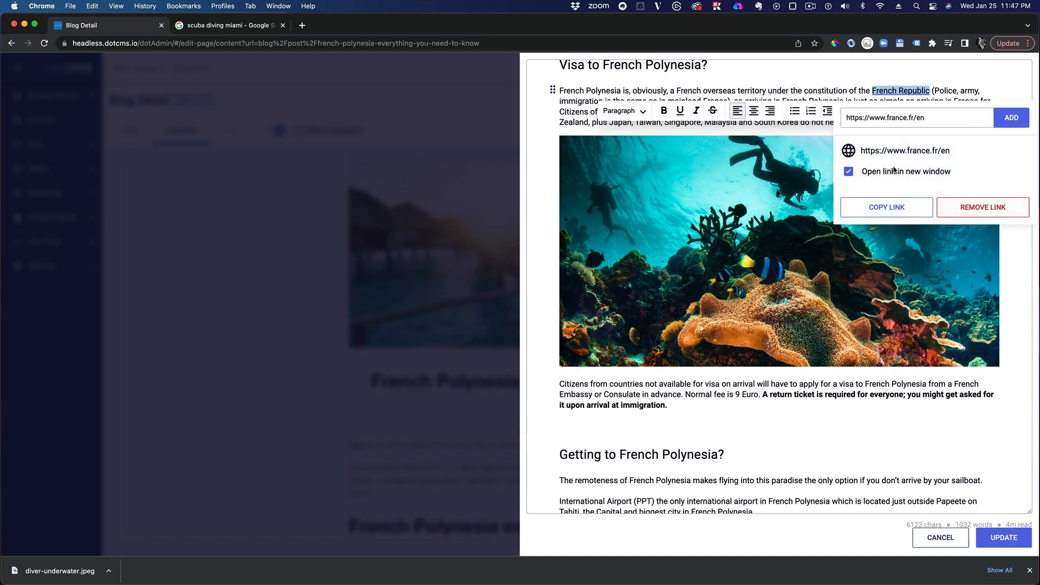
{"action": "left_click", "coordinate": [849, 173]}
{"action": "left_click", "coordinate": [849, 172]}
{"action": "left_click", "coordinate": [1011, 118]}
Save the post's body changes and review the updated post in the page preview
{"action": "left_click", "coordinate": [1001, 541]}
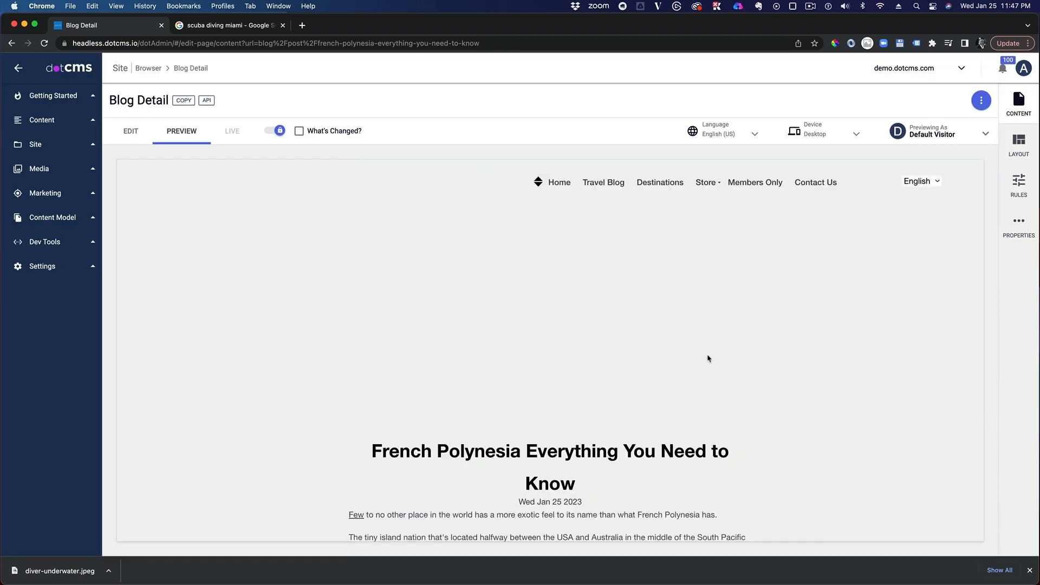
{"action": "scroll", "coordinate": [769, 341], "scroll_direction": "down", "scroll_amount": 20}
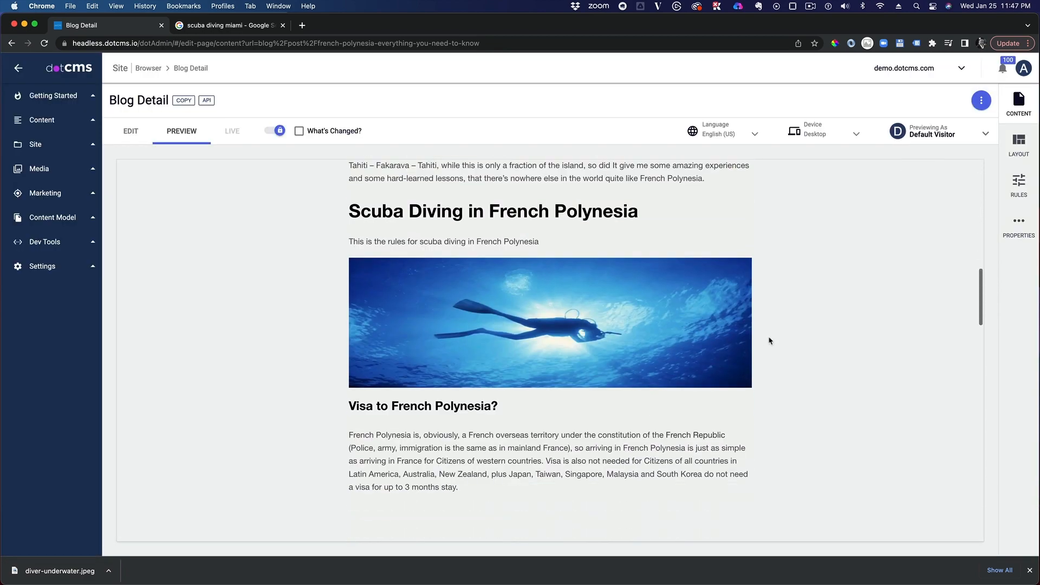
{"action": "scroll", "coordinate": [769, 341], "scroll_direction": "down", "scroll_amount": 10}
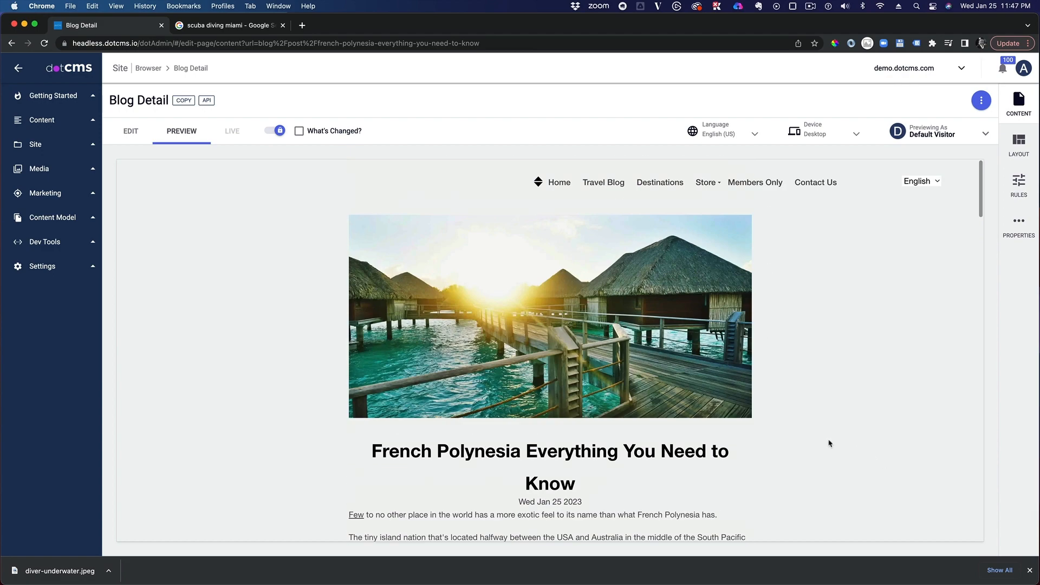
{"action": "scroll", "coordinate": [827, 449], "scroll_direction": "down", "scroll_amount": 2}
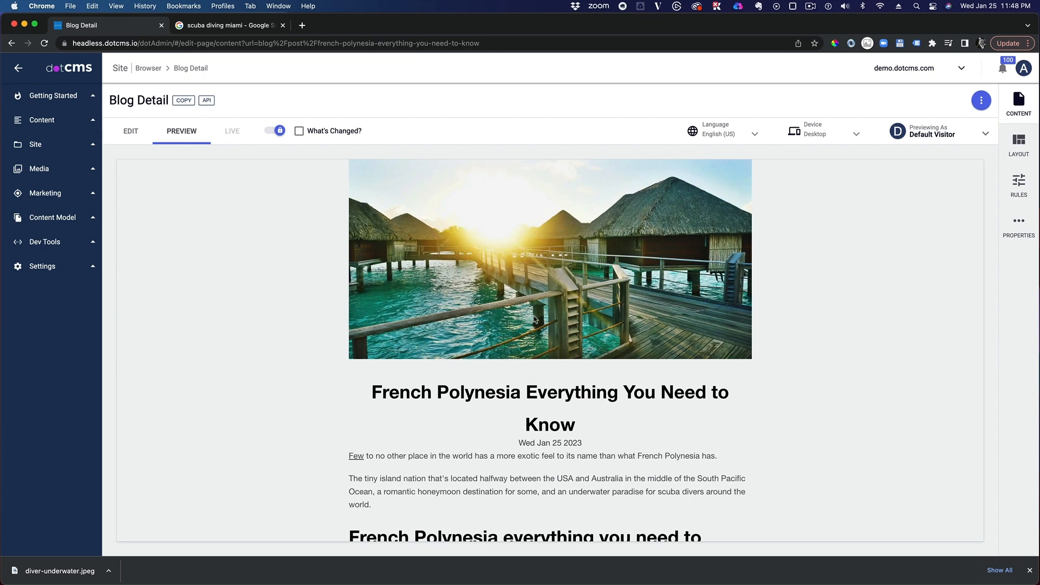
Open the blog post body for editing and add an empty block after the "Recommended Products" intro paragraph
{"action": "left_click", "coordinate": [126, 132]}
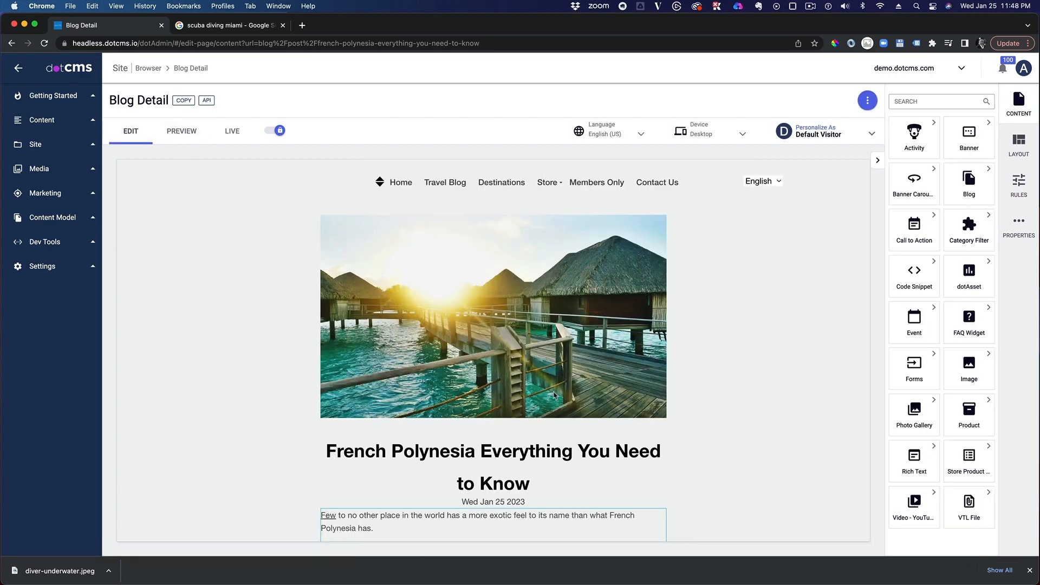
{"action": "left_click", "coordinate": [550, 513]}
{"action": "scroll", "coordinate": [831, 360], "scroll_direction": "down", "scroll_amount": 3}
{"action": "scroll", "coordinate": [831, 361], "scroll_direction": "down", "scroll_amount": 20}
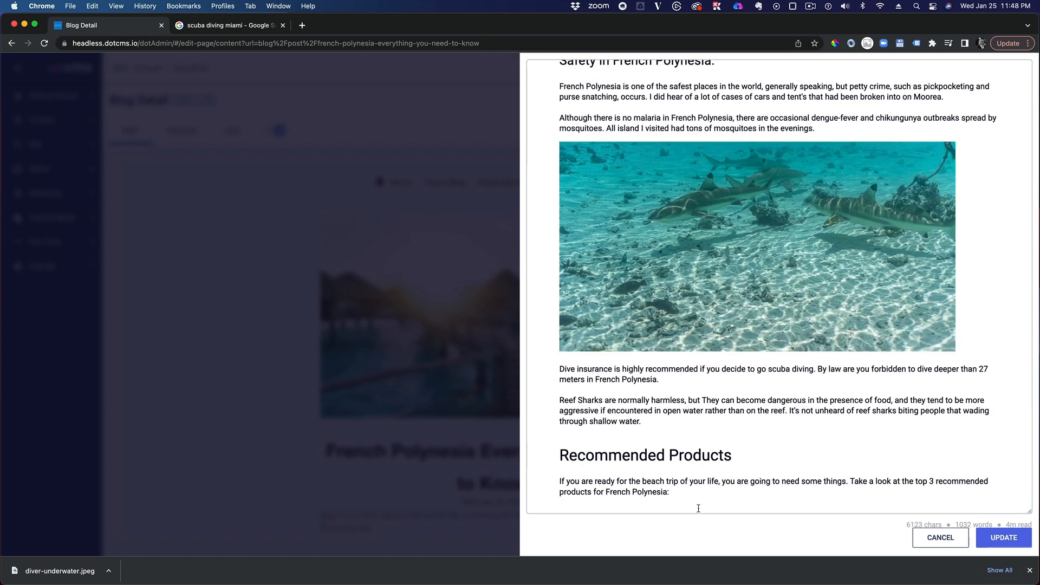
{"action": "left_click", "coordinate": [686, 493]}
{"action": "key", "text": "Return"}
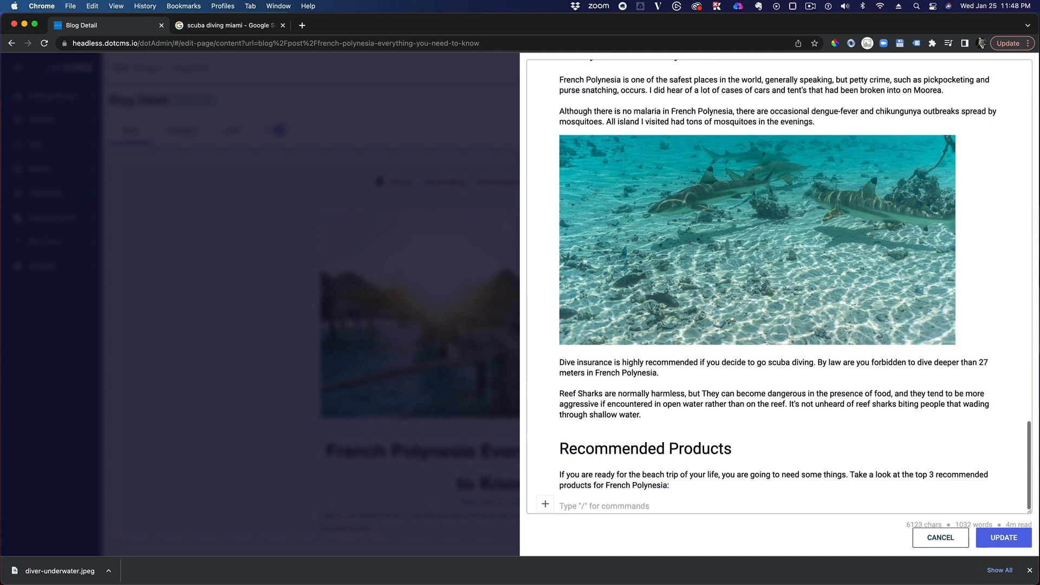
Start inserting a contentlet in the empty block, with Product as its content type
{"action": "left_click", "coordinate": [547, 505]}
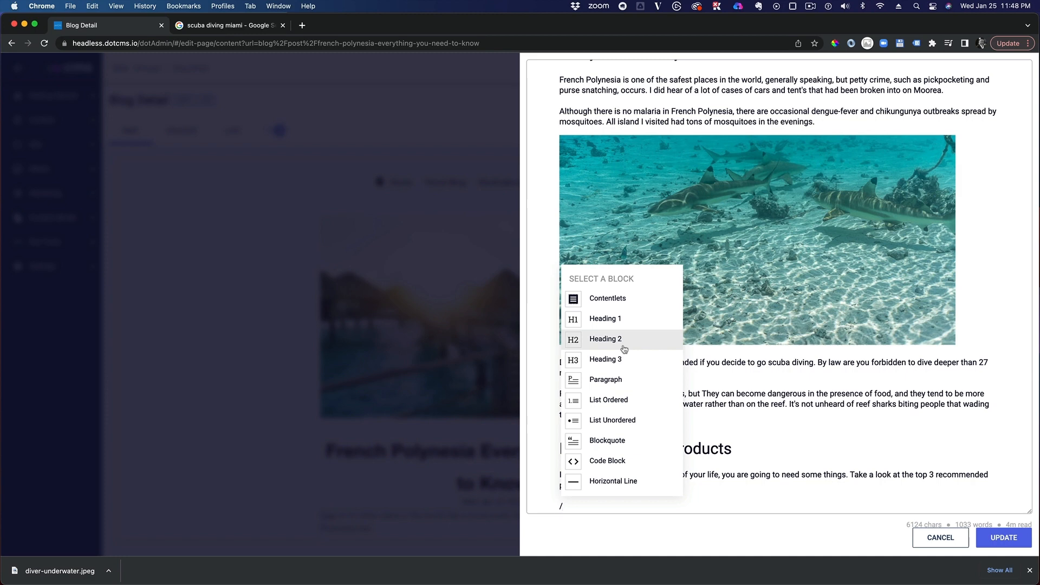
{"action": "left_click", "coordinate": [627, 299]}
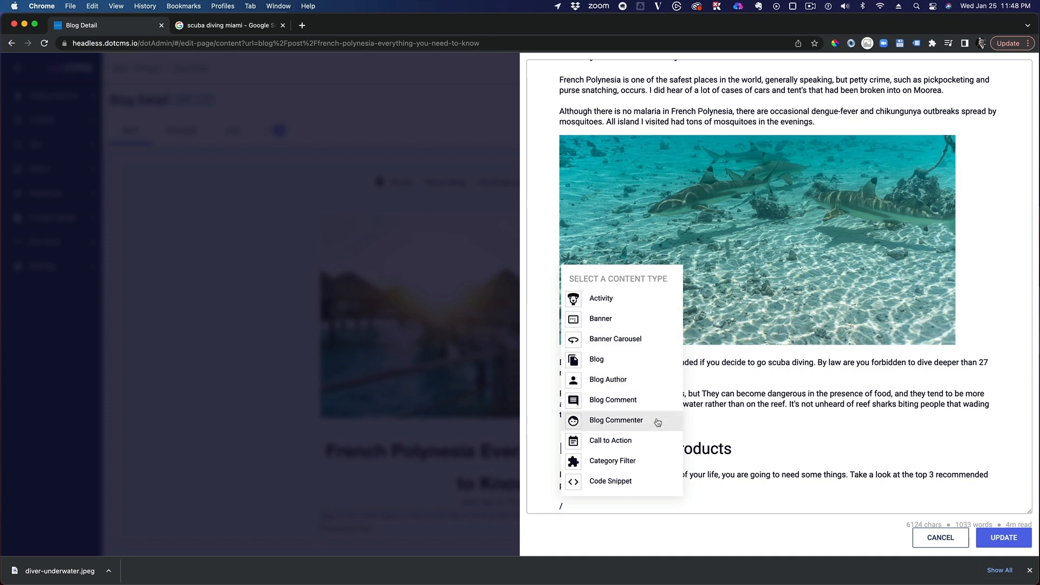
{"action": "scroll", "coordinate": [656, 422], "scroll_direction": "down", "scroll_amount": 5}
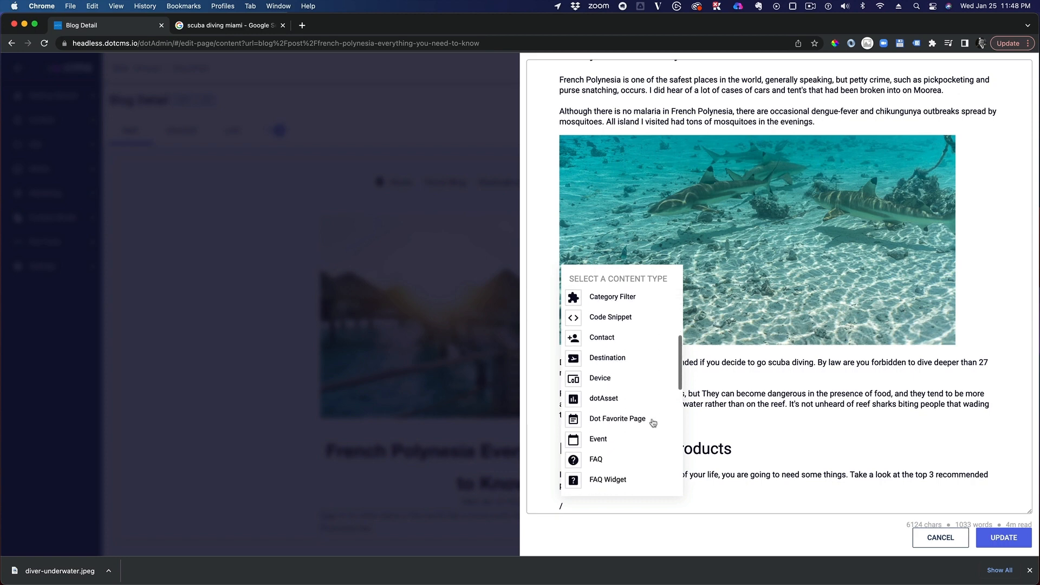
{"action": "scroll", "coordinate": [653, 423], "scroll_direction": "down", "scroll_amount": 5}
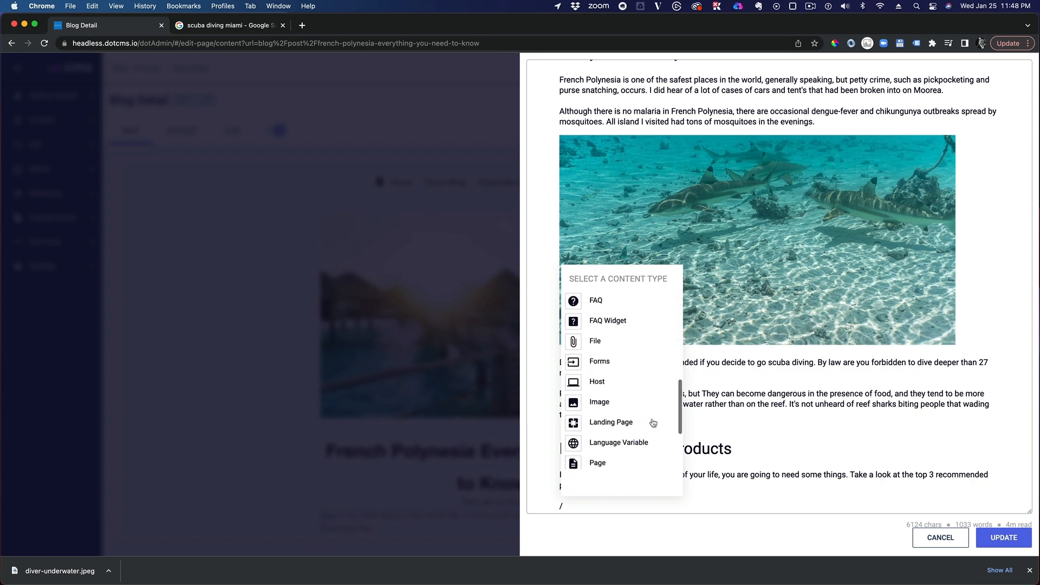
{"action": "scroll", "coordinate": [653, 423], "scroll_direction": "down", "scroll_amount": 5}
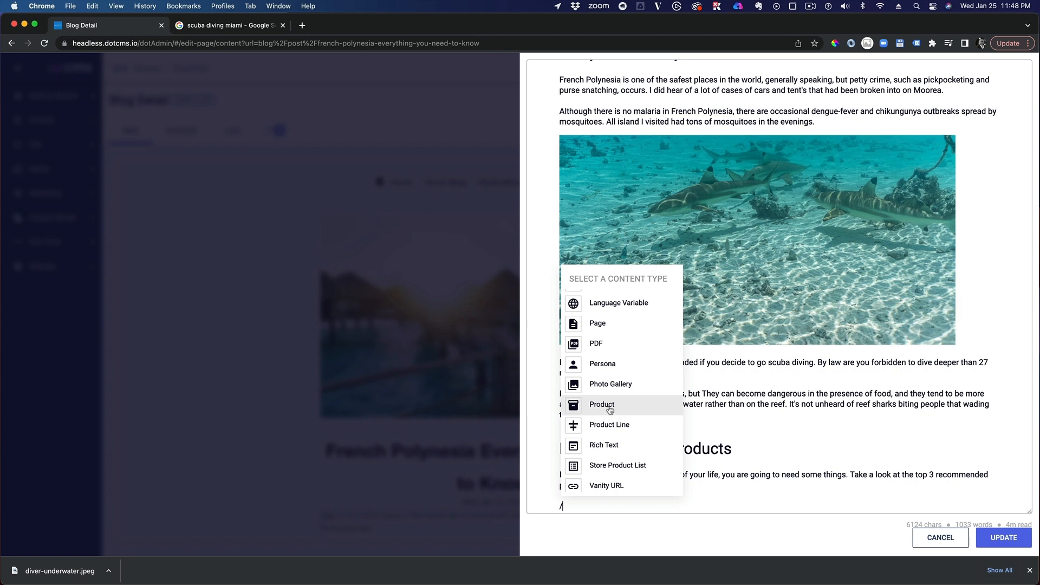
{"action": "left_click", "coordinate": [611, 410]}
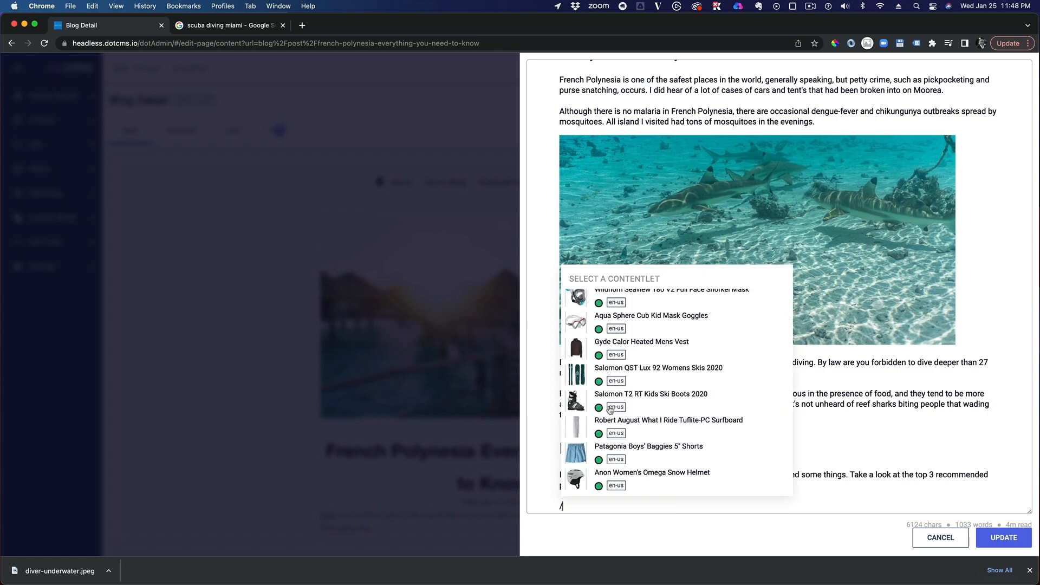
Browse the product contentlets and insert "O'Neill Men's Hammer 1.5mm Long Sleeve Crew Wetsuit" under Recommended Products
{"action": "scroll", "coordinate": [642, 402], "scroll_direction": "down", "scroll_amount": 5}
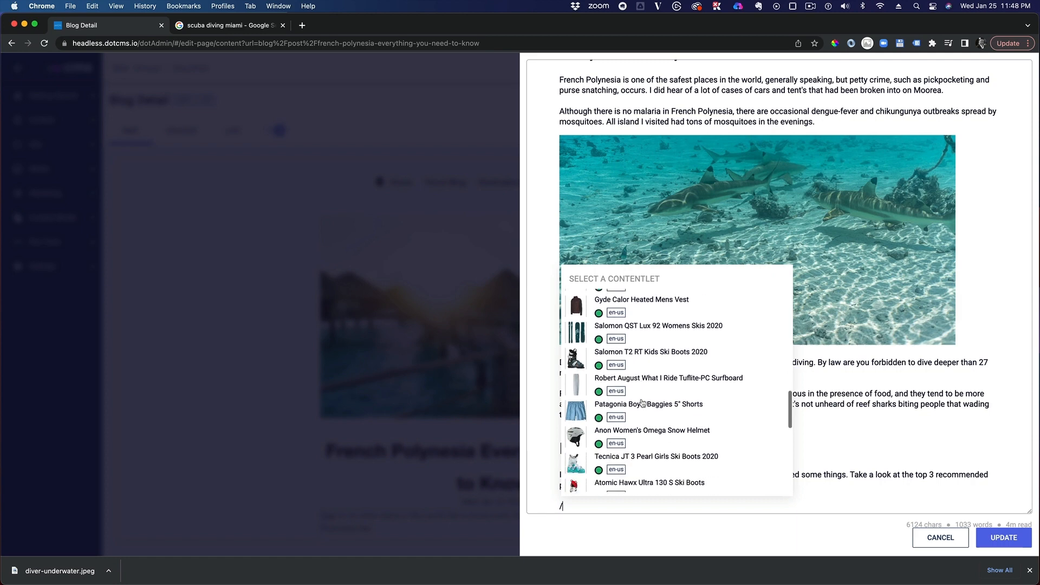
{"action": "scroll", "coordinate": [642, 402], "scroll_direction": "down", "scroll_amount": 1}
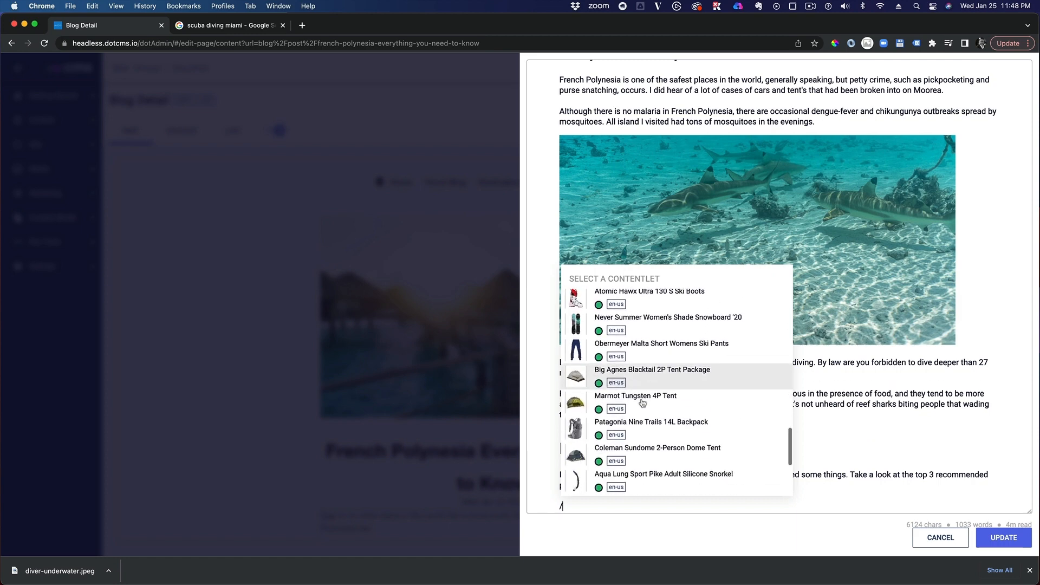
{"action": "scroll", "coordinate": [638, 398], "scroll_direction": "up", "scroll_amount": 4}
{"action": "scroll", "coordinate": [638, 395], "scroll_direction": "up", "scroll_amount": 5}
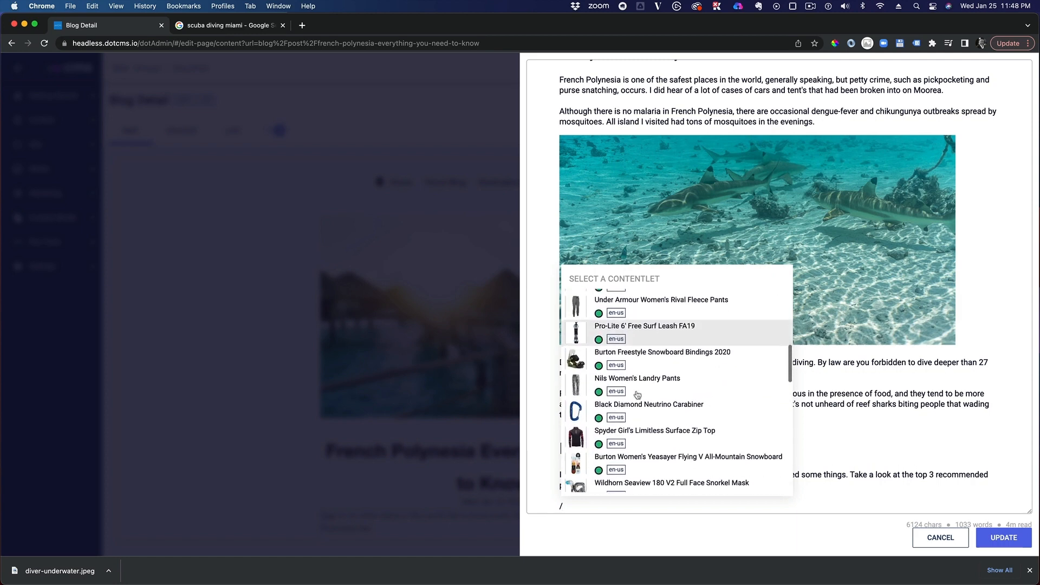
{"action": "scroll", "coordinate": [637, 394], "scroll_direction": "up", "scroll_amount": 6}
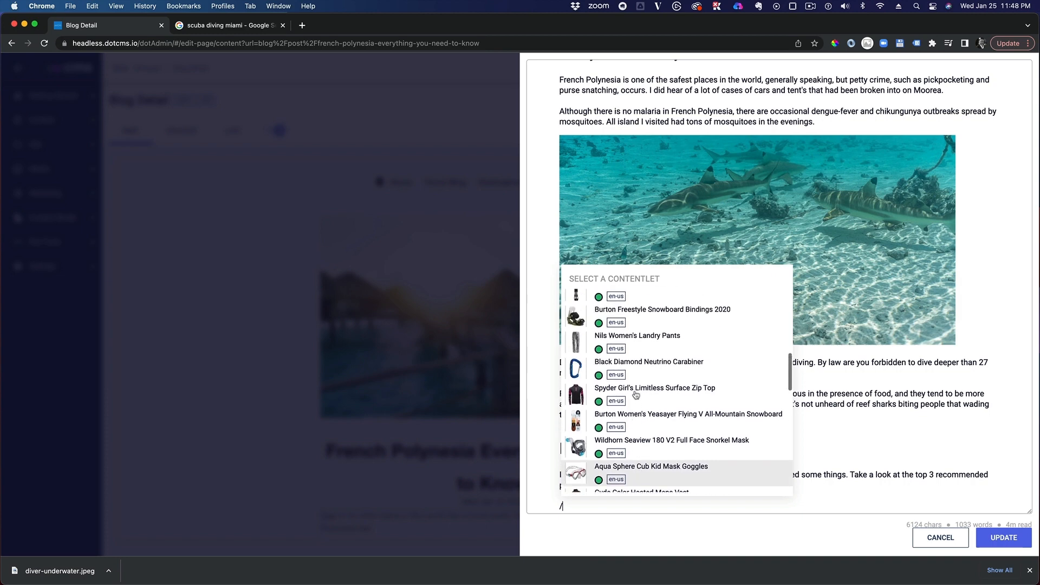
{"action": "scroll", "coordinate": [636, 395], "scroll_direction": "up", "scroll_amount": 5}
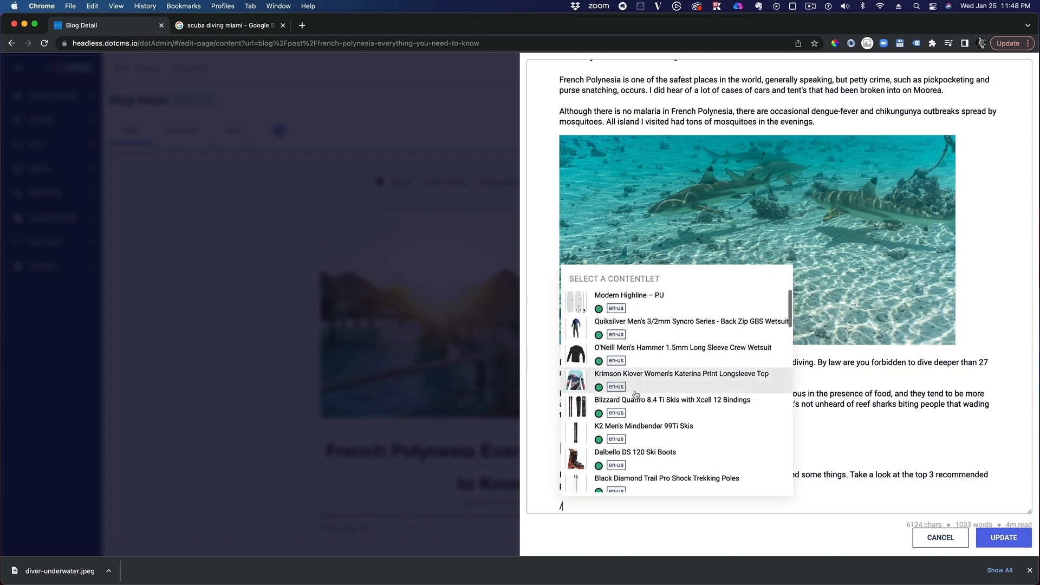
{"action": "left_click", "coordinate": [638, 352]}
{"action": "scroll", "coordinate": [734, 428], "scroll_direction": "down", "scroll_amount": 2}
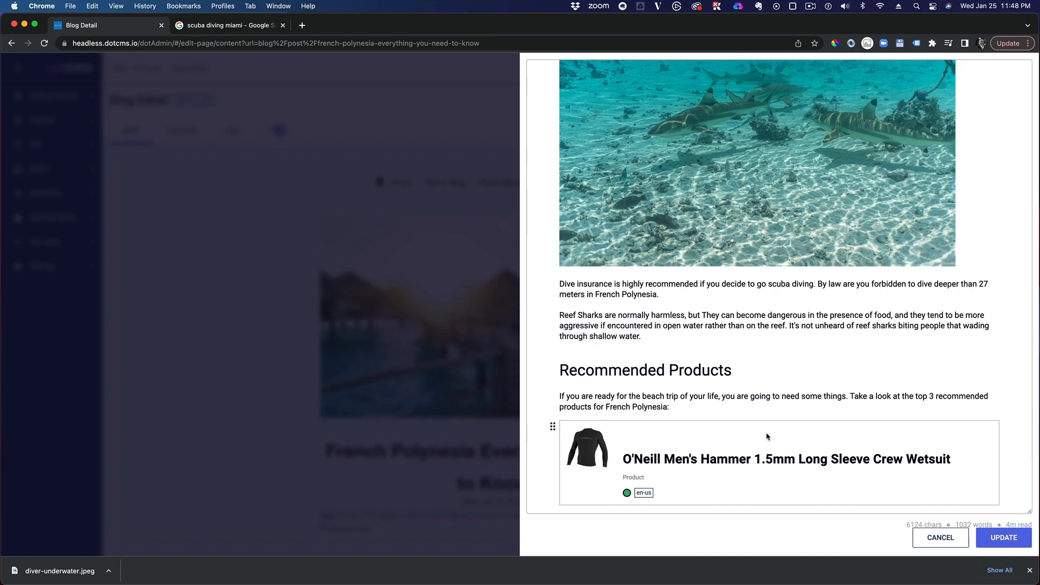
Save the post's body changes and check the inserted product in the Recommended Products section of the page
{"action": "left_click", "coordinate": [1003, 540]}
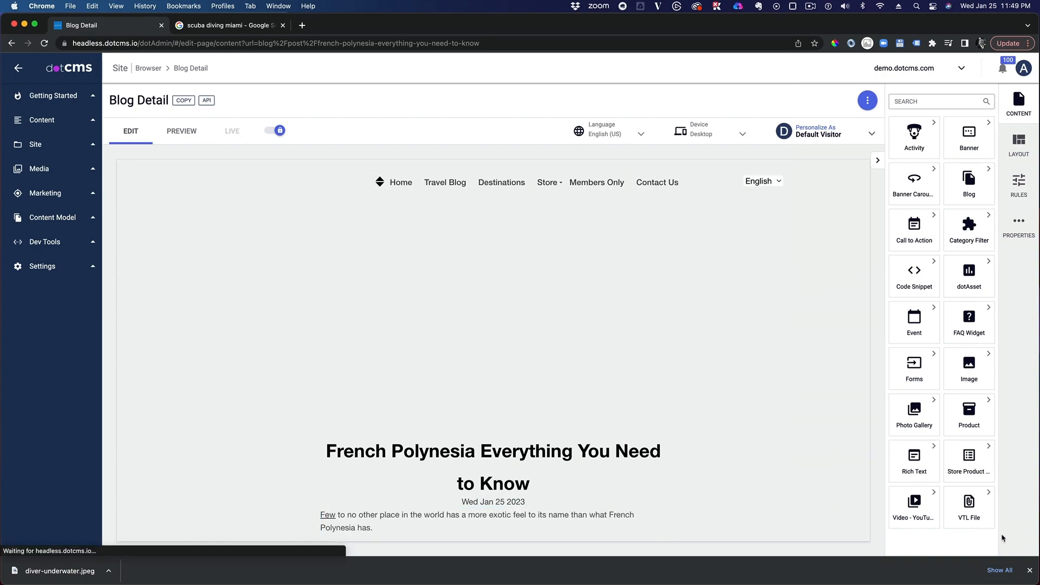
{"action": "scroll", "coordinate": [732, 277], "scroll_direction": "down", "scroll_amount": 20}
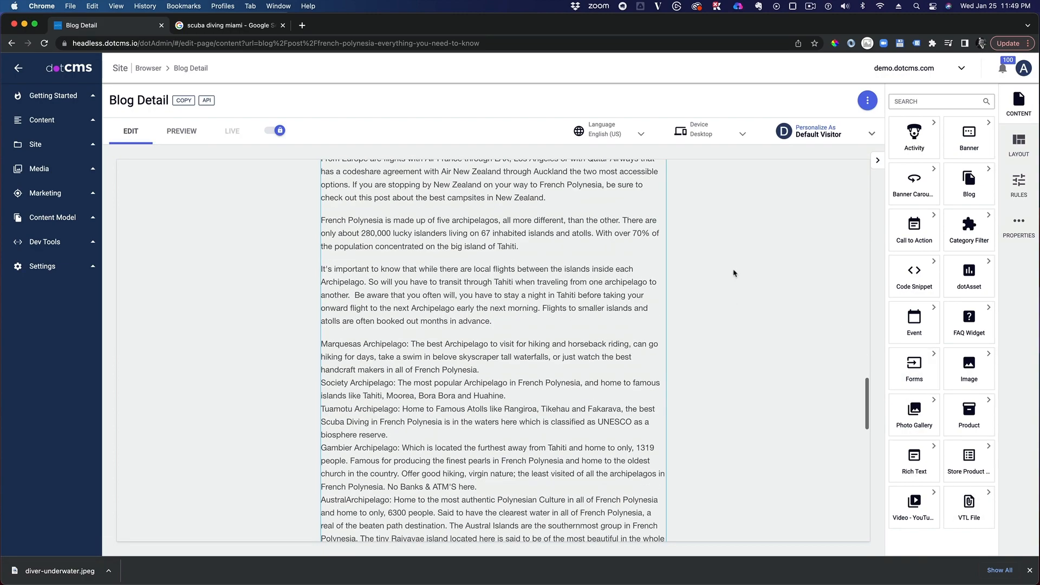
{"action": "scroll", "coordinate": [734, 272], "scroll_direction": "up", "scroll_amount": 2}
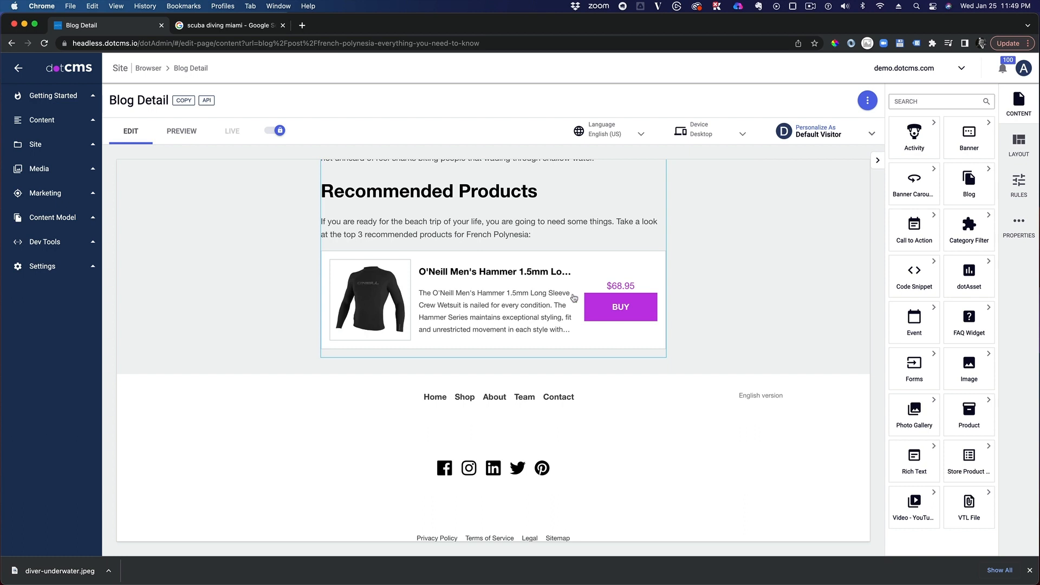
Open the O'Neill Men's Hammer wetsuit from the Products content list, review its fields and images, and close it unchanged
{"action": "left_click", "coordinate": [43, 121]}
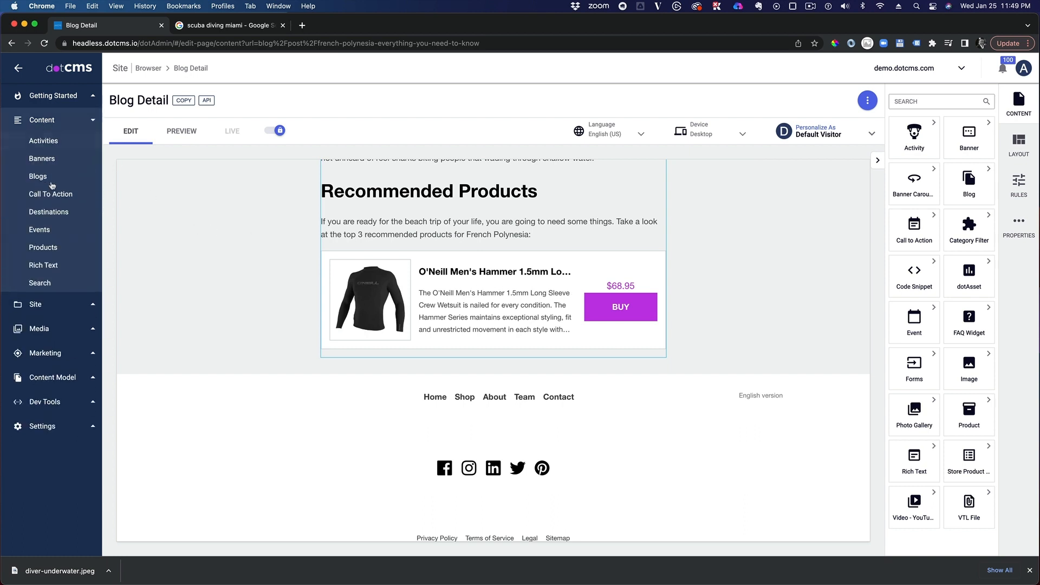
{"action": "left_click", "coordinate": [43, 247]}
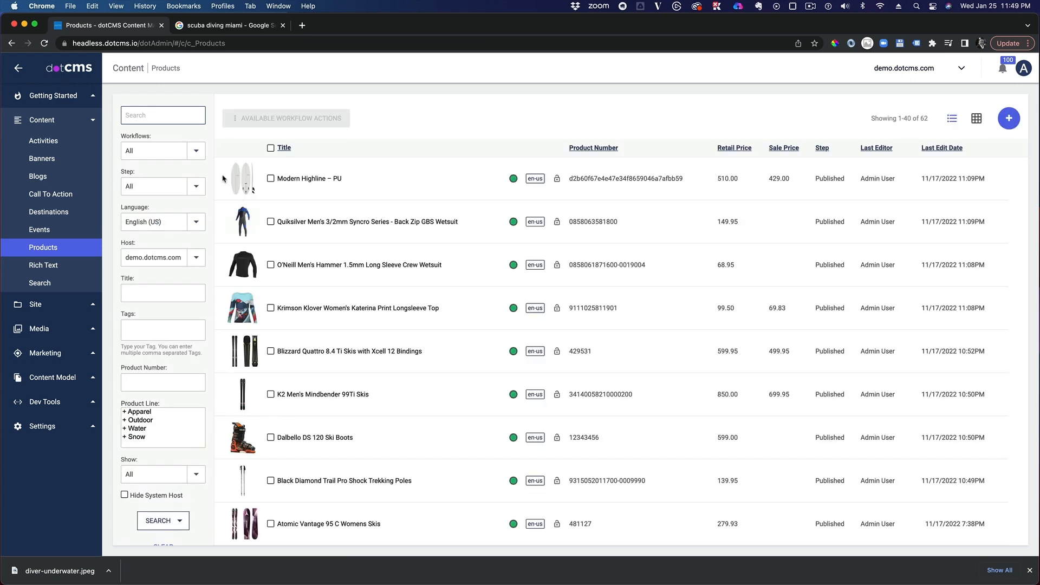
{"action": "left_click", "coordinate": [310, 268]}
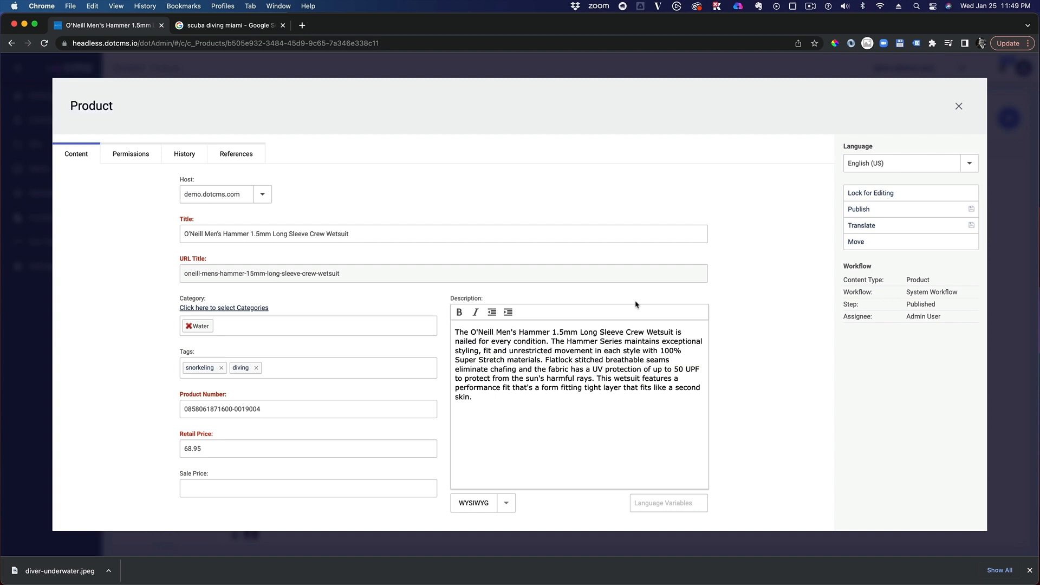
{"action": "scroll", "coordinate": [637, 304], "scroll_direction": "down", "scroll_amount": 6}
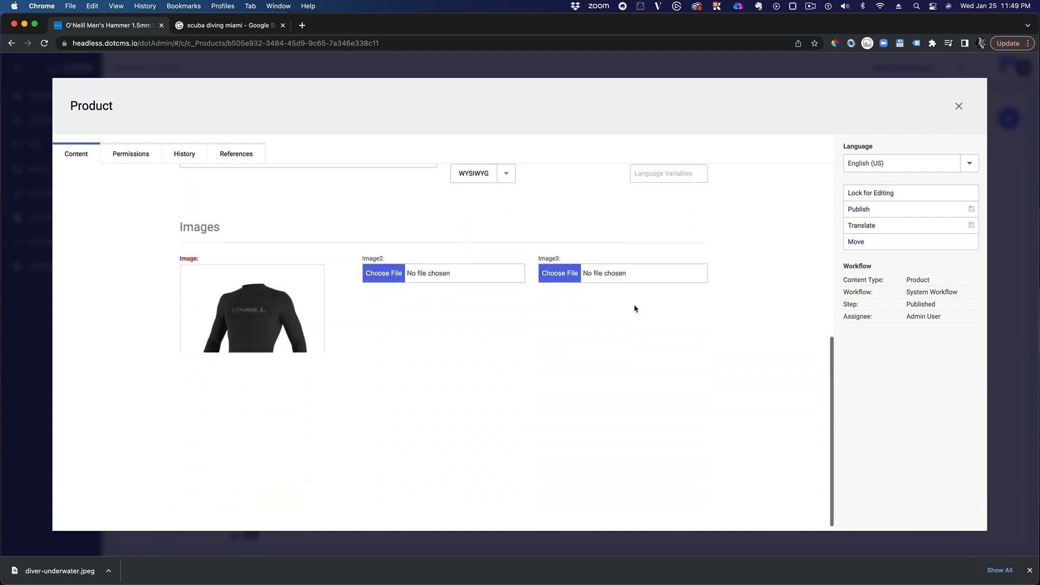
{"action": "scroll", "coordinate": [636, 308], "scroll_direction": "up", "scroll_amount": 10}
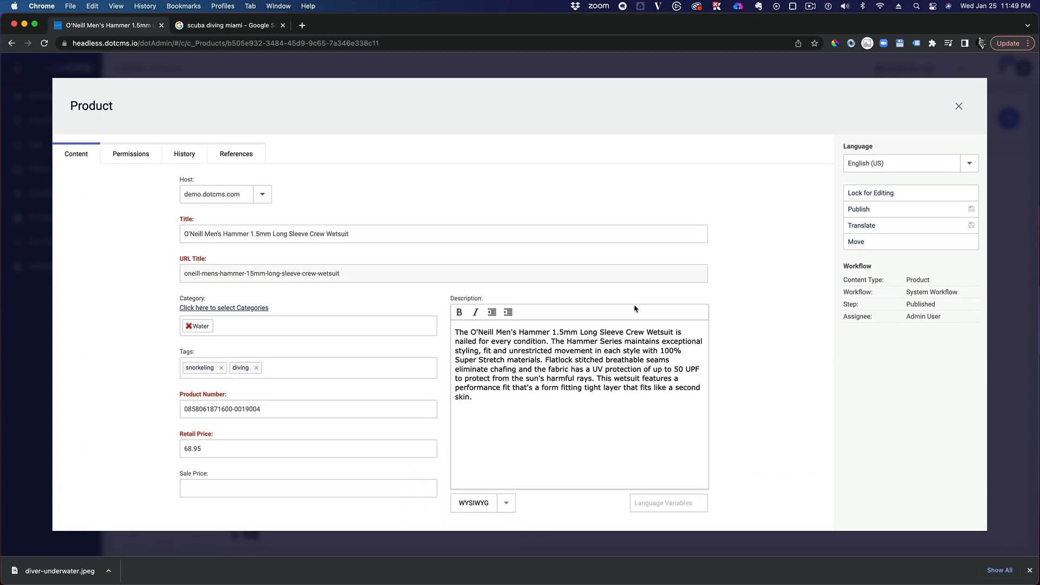
{"action": "left_click", "coordinate": [1029, 570]}
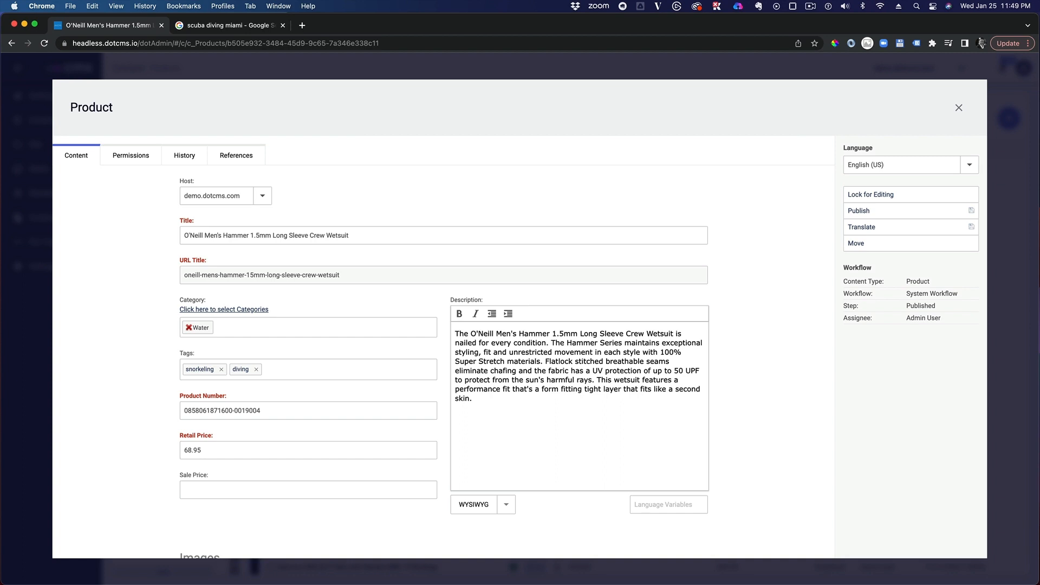
{"action": "left_click", "coordinate": [427, 236]}
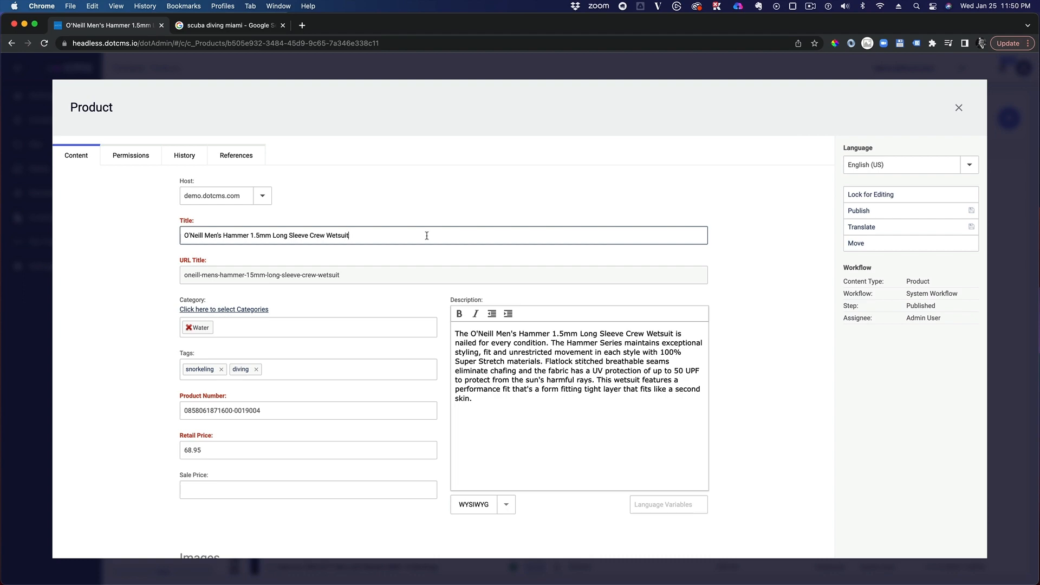
{"action": "left_click", "coordinate": [958, 108]}
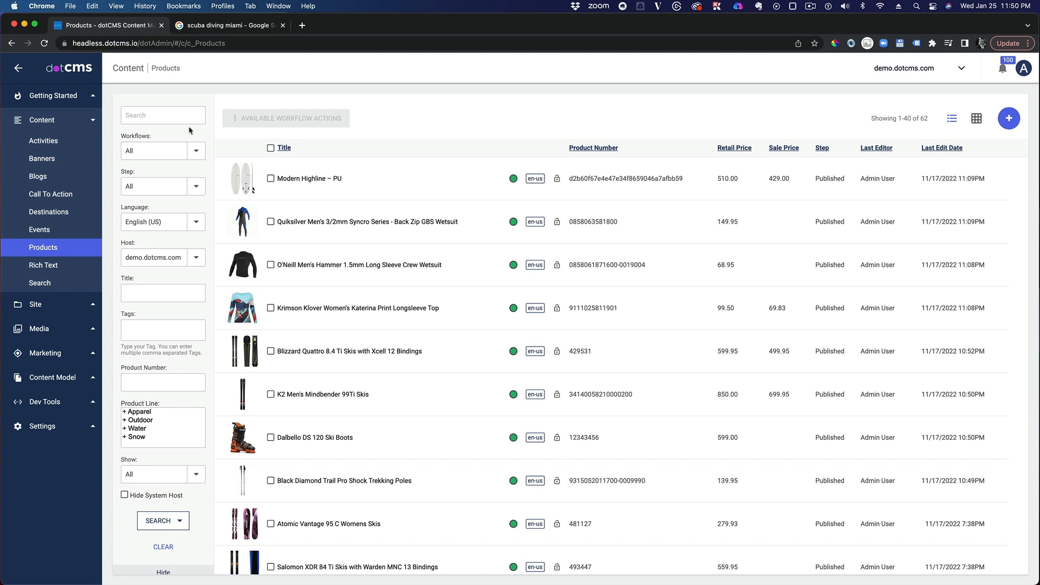
Open the site's Home page (index) from the site browser and review its banner, activities, video and products in the preview
{"action": "left_click", "coordinate": [49, 307]}
{"action": "left_click", "coordinate": [52, 166]}
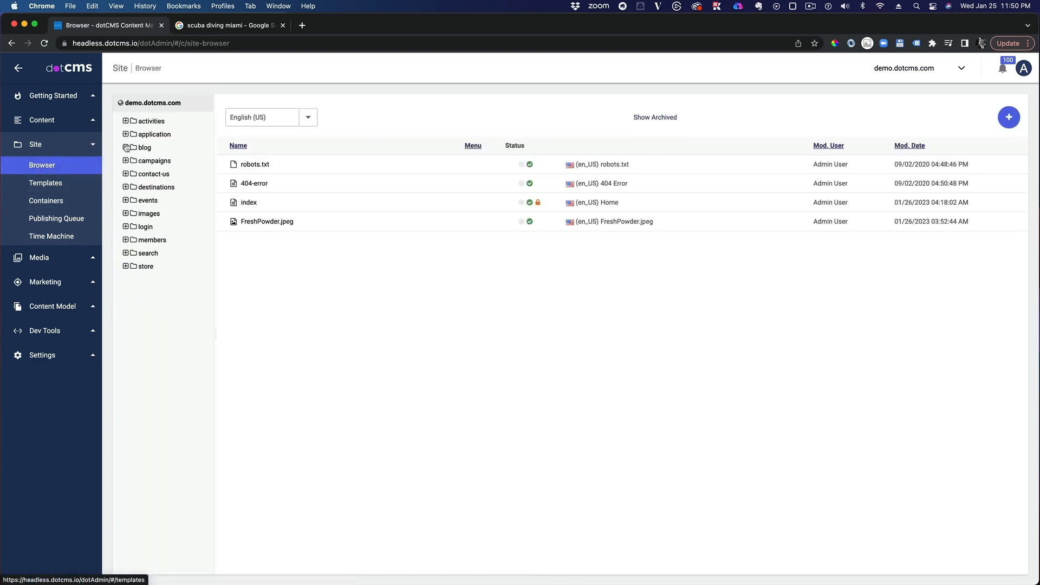
{"action": "left_click", "coordinate": [251, 204]}
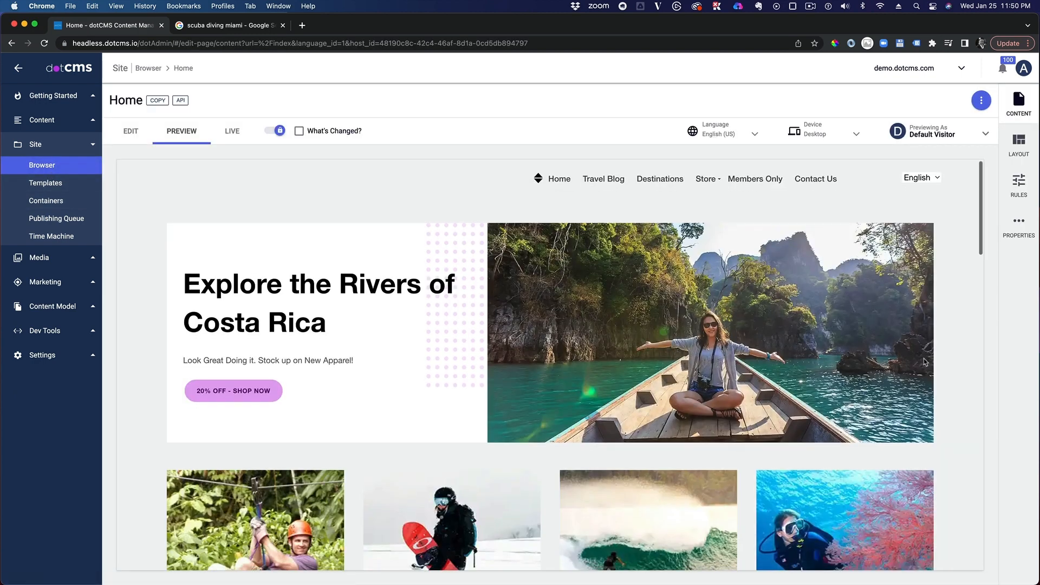
{"action": "scroll", "coordinate": [921, 363], "scroll_direction": "down", "scroll_amount": 3}
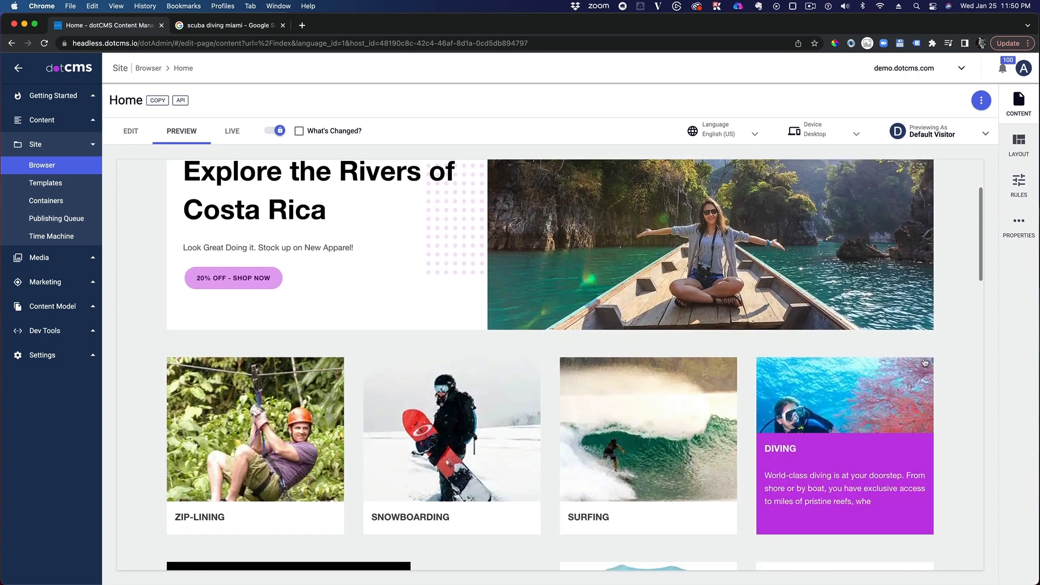
{"action": "scroll", "coordinate": [925, 363], "scroll_direction": "down", "scroll_amount": 3}
{"action": "scroll", "coordinate": [925, 363], "scroll_direction": "down", "scroll_amount": 4}
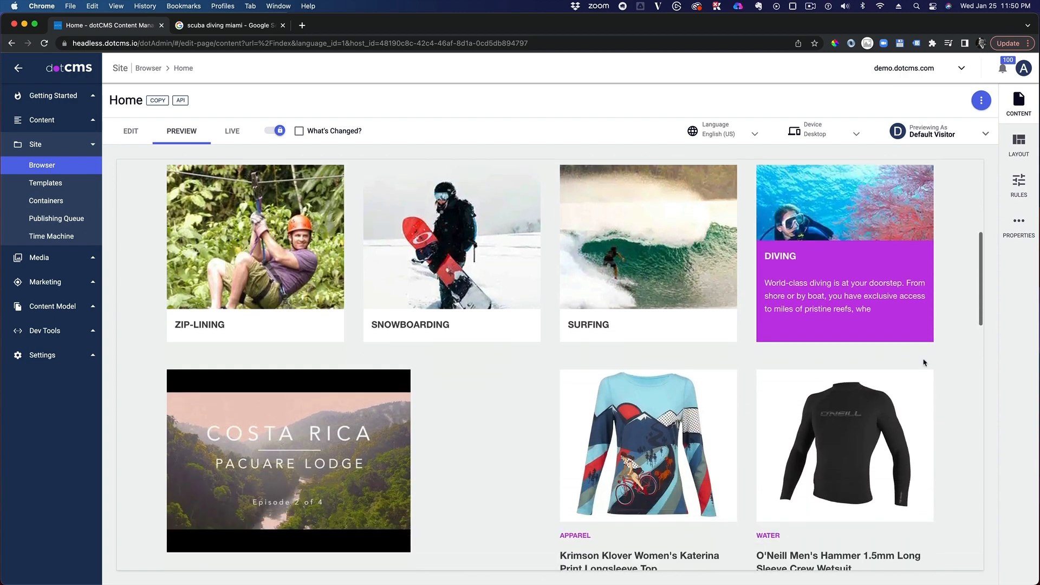
{"action": "scroll", "coordinate": [925, 363], "scroll_direction": "up", "scroll_amount": 6}
{"action": "scroll", "coordinate": [925, 362], "scroll_direction": "up", "scroll_amount": 3}
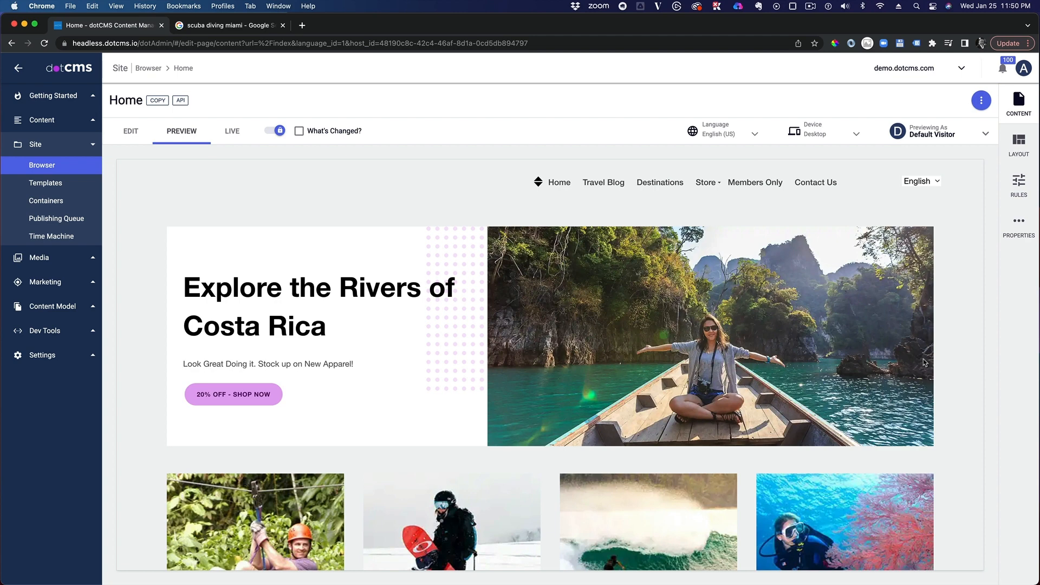
Switch the Home page to edit mode and look over its banner, activity, video and product containers
{"action": "left_click", "coordinate": [126, 137]}
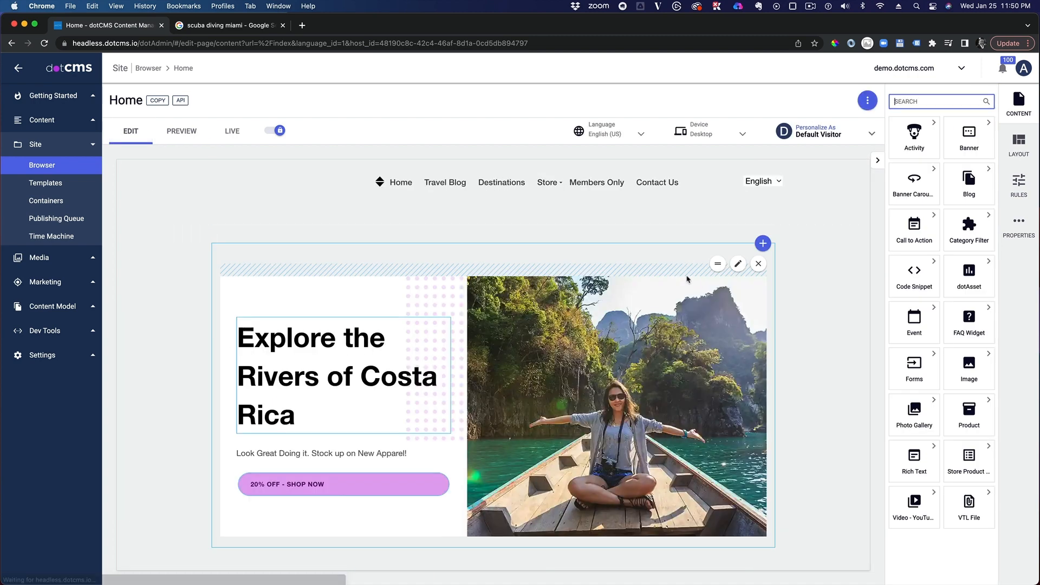
{"action": "scroll", "coordinate": [745, 285], "scroll_direction": "down", "scroll_amount": 5}
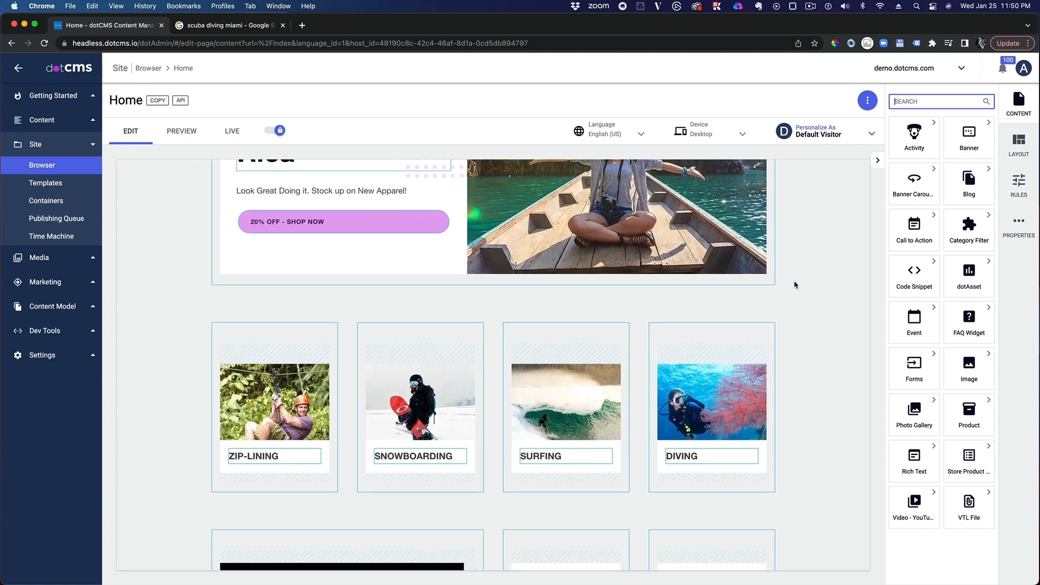
{"action": "scroll", "coordinate": [796, 285], "scroll_direction": "down", "scroll_amount": 3}
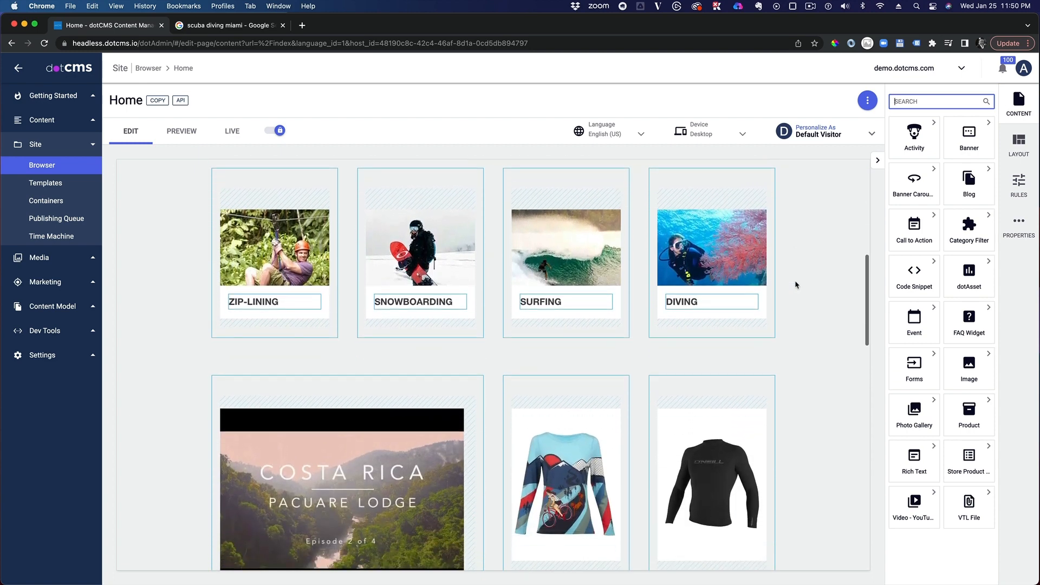
{"action": "scroll", "coordinate": [795, 285], "scroll_direction": "up", "scroll_amount": 7}
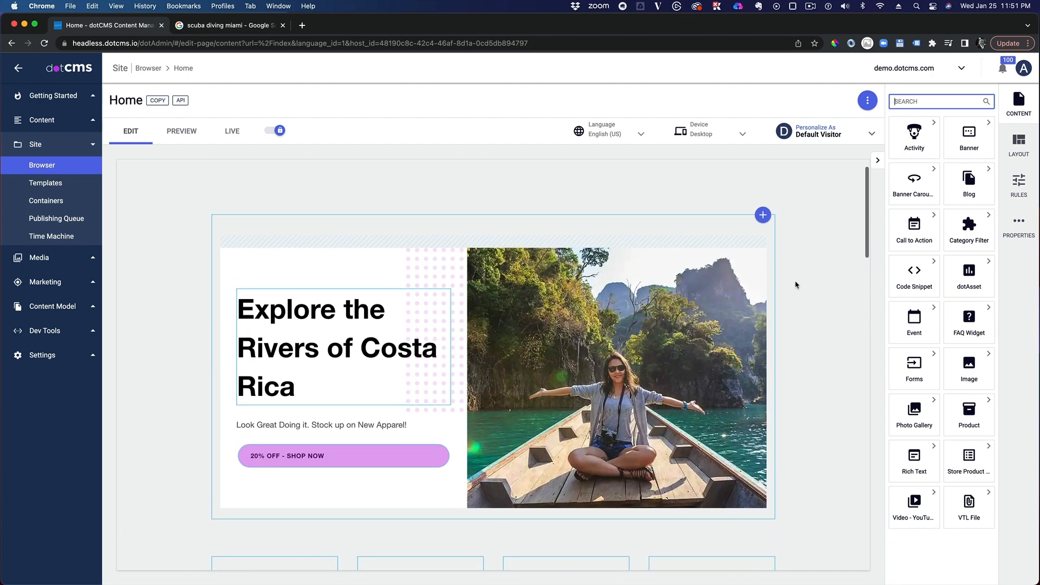
{"action": "scroll", "coordinate": [800, 285], "scroll_direction": "up", "scroll_amount": 1}
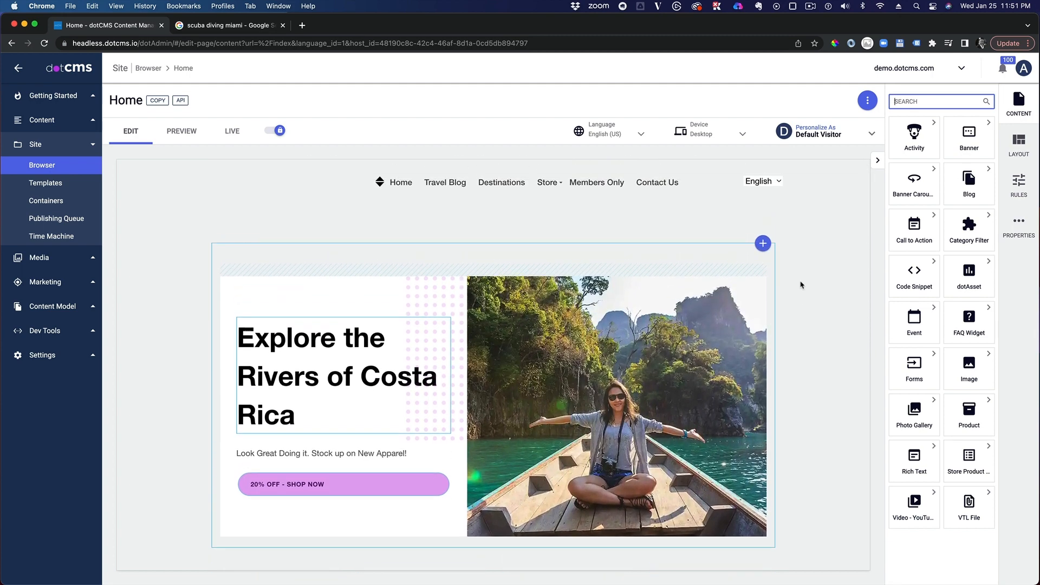